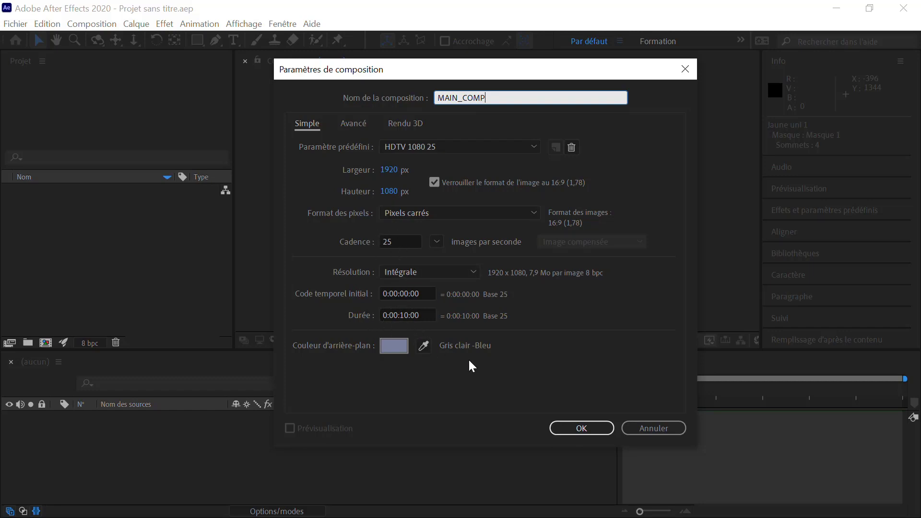
Create the MAIN_COMP composition and add a full-size 1920 × 1080 px yellow solid to it.
{"action": "left_click", "coordinate": [581, 428]}
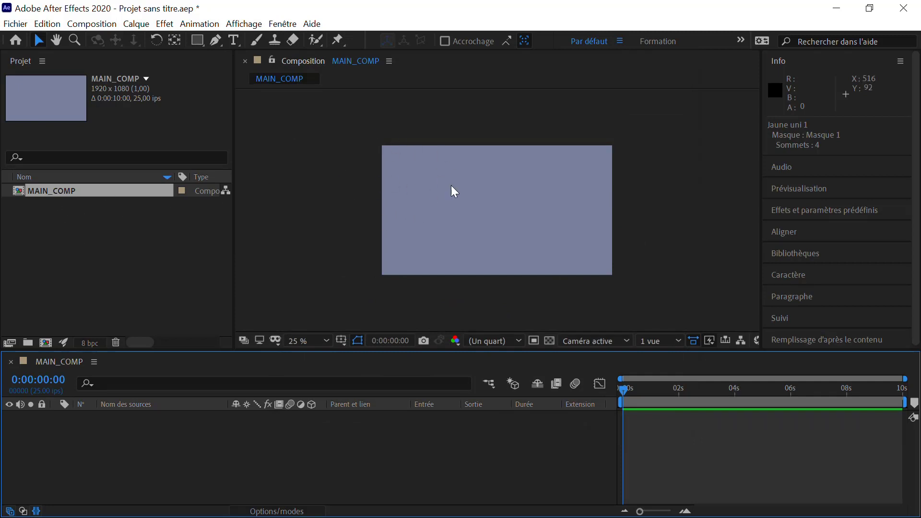
{"action": "right_click", "coordinate": [416, 185]}
{"action": "mouse_move", "coordinate": [438, 193]}
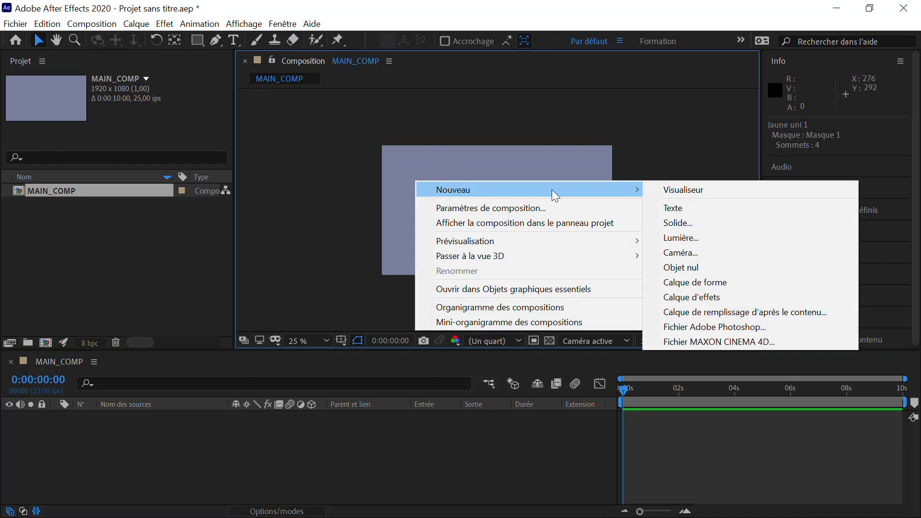
{"action": "left_click", "coordinate": [688, 224]}
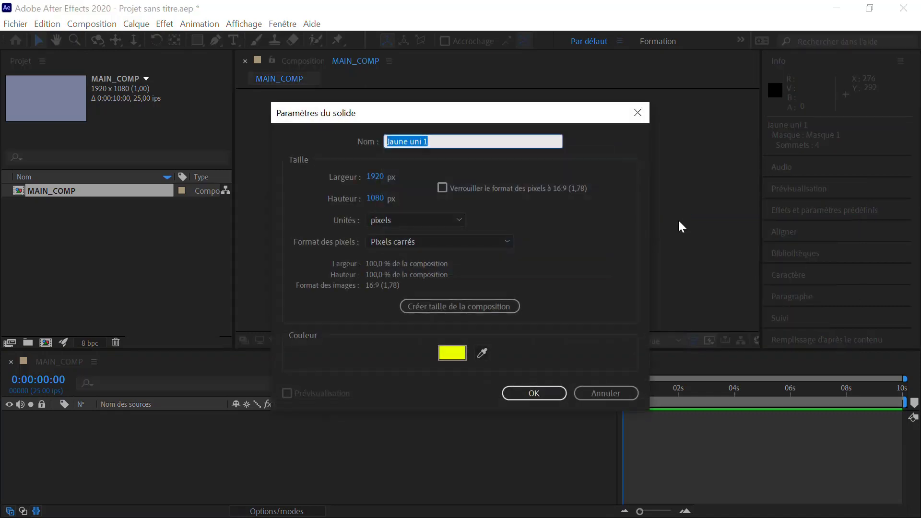
{"action": "left_click", "coordinate": [537, 392]}
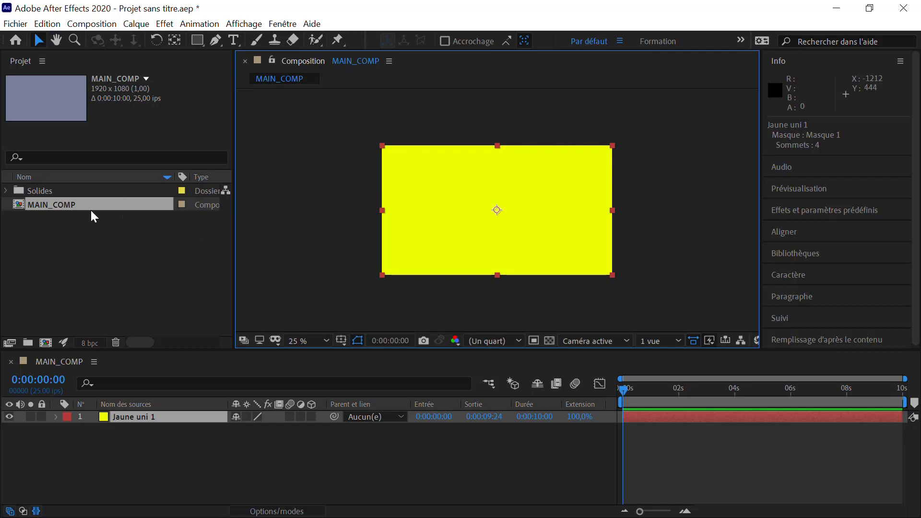
Expand the Solides folder in the project and inspect the yellow solid's source item.
{"action": "left_click", "coordinate": [6, 191]}
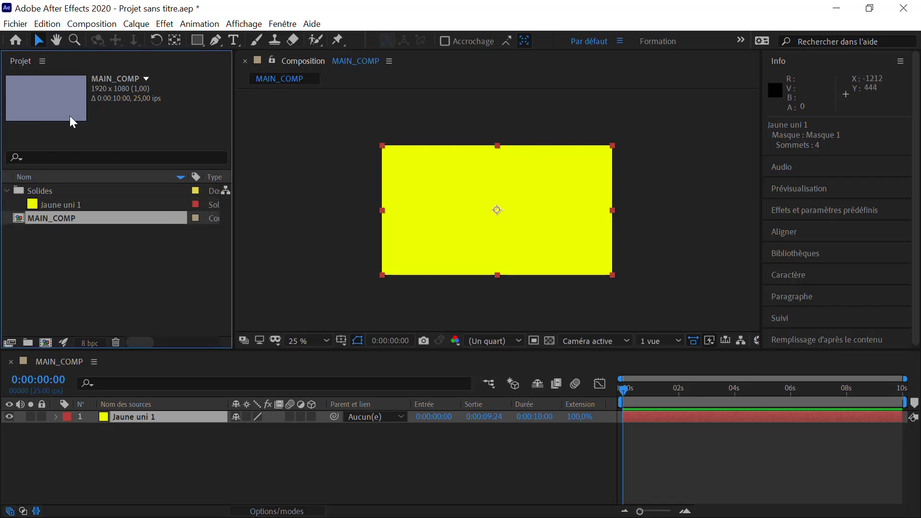
{"action": "left_click", "coordinate": [51, 206]}
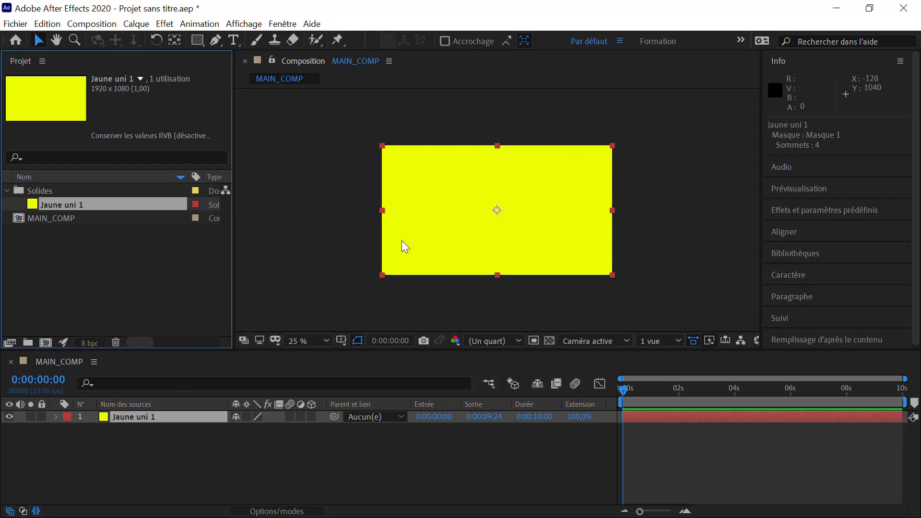
With no layer selected, draw a pink rectangle about 784 × 464 px near the middle of the composition as a new shape layer.
{"action": "left_click", "coordinate": [321, 183]}
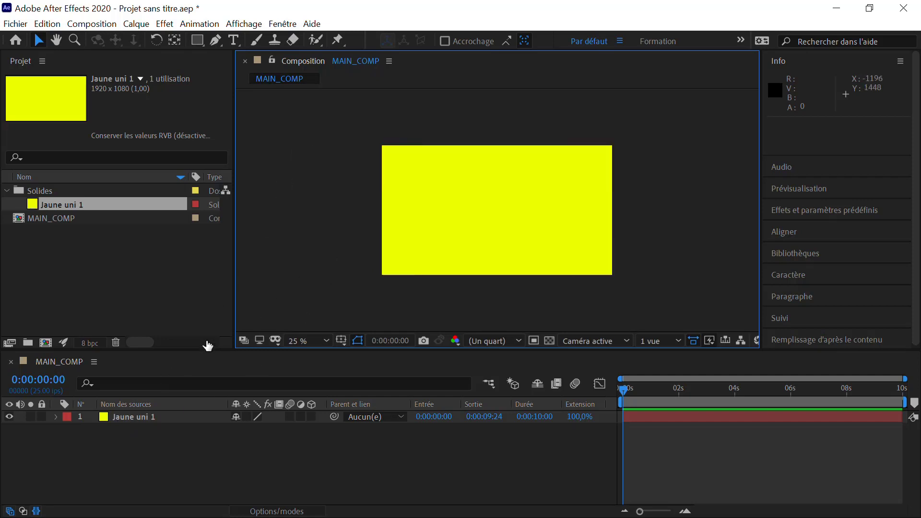
{"action": "left_click", "coordinate": [197, 43]}
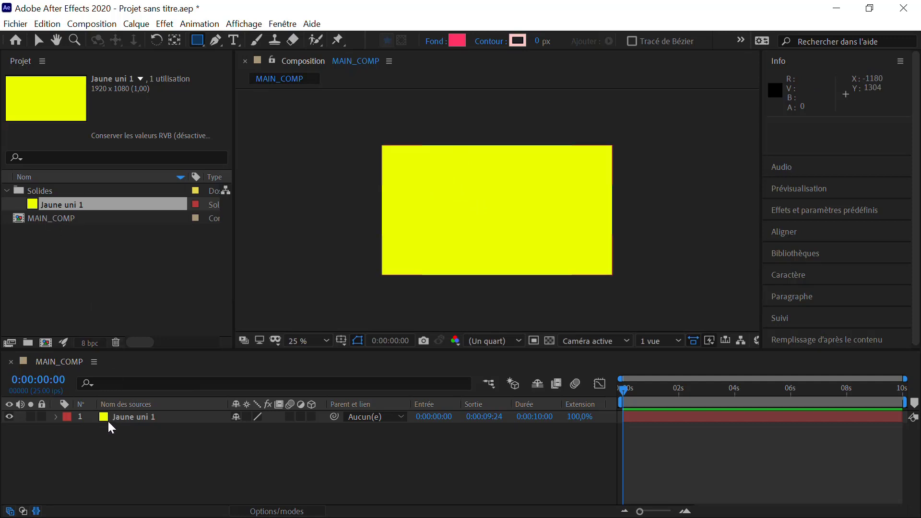
{"action": "left_click", "coordinate": [439, 187]}
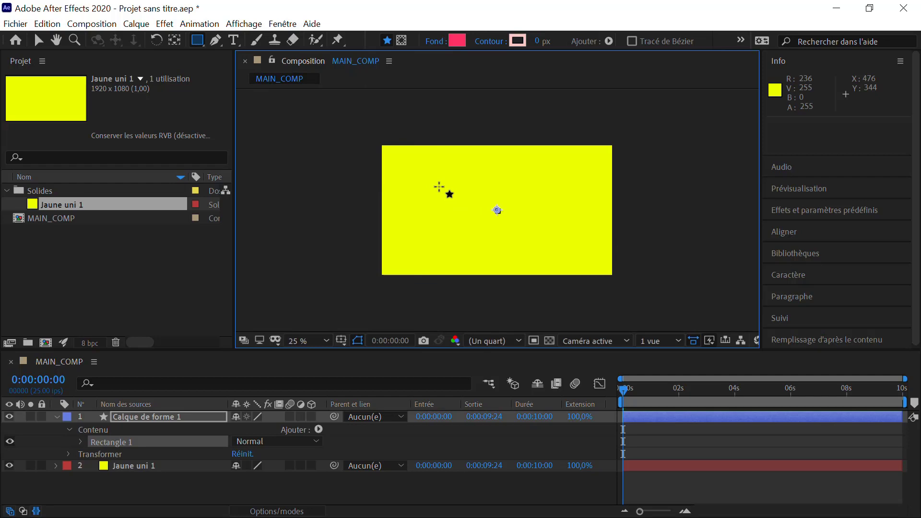
{"action": "left_click_drag", "start_coordinate": [439, 187], "coordinate": [534, 243]}
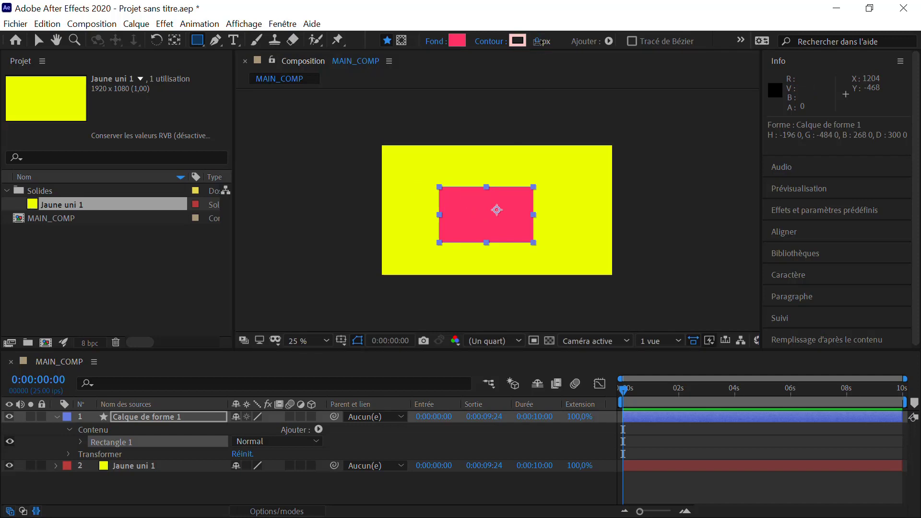
Set the rectangle's stroke width to 34 px.
{"action": "left_click_drag", "start_coordinate": [541, 41], "coordinate": [545, 41]}
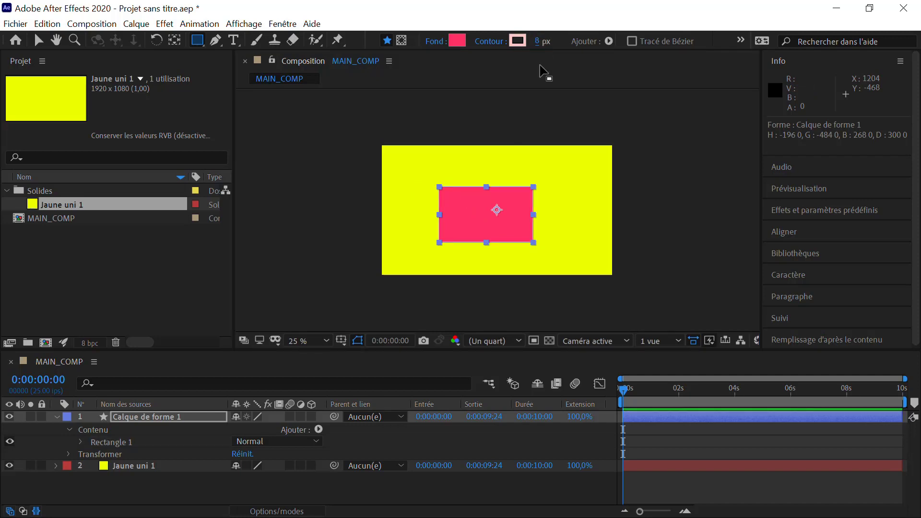
{"action": "key", "text": "period"}
{"action": "key", "text": "period"}
{"action": "key", "text": "period"}
{"action": "key", "text": "period"}
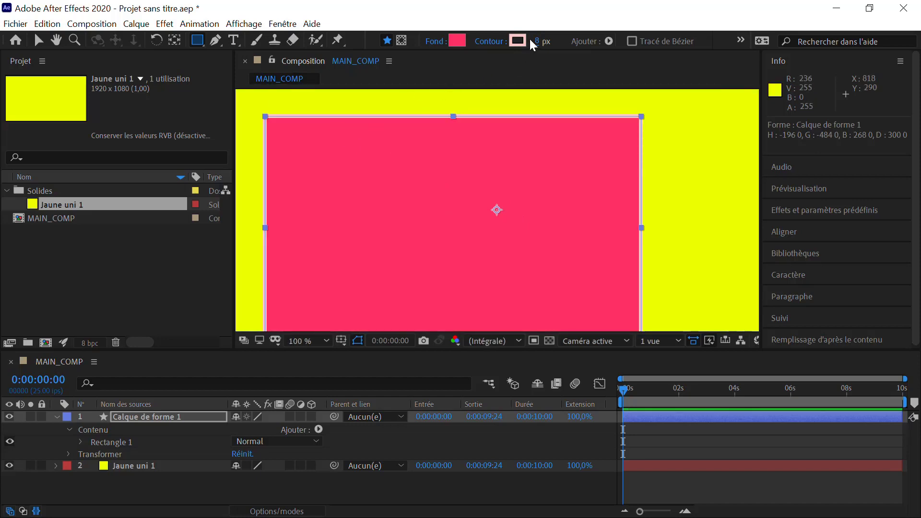
{"action": "left_click_drag", "start_coordinate": [537, 44], "coordinate": [557, 41]}
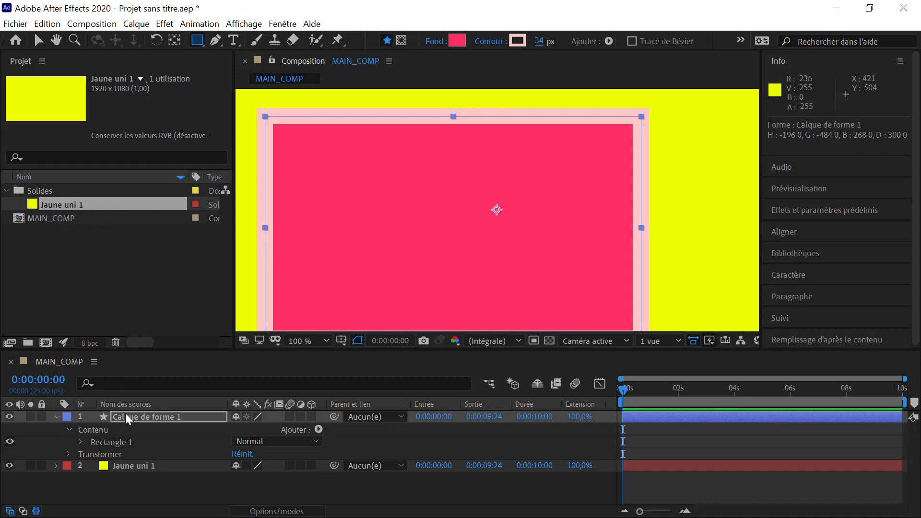
Expand Rectangle 1 and switch the visibility of the group, its path, stroke and fill off and back on.
{"action": "left_click", "coordinate": [80, 442]}
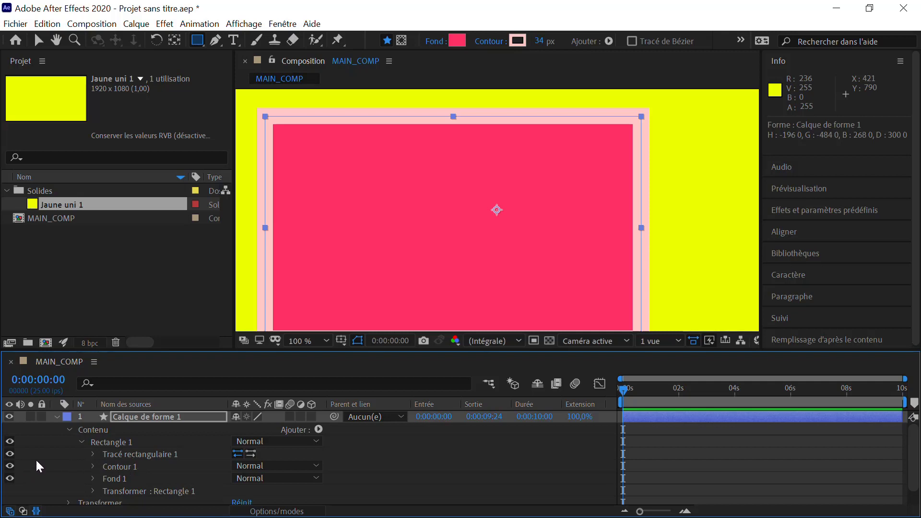
{"action": "left_click", "coordinate": [9, 442]}
{"action": "left_click", "coordinate": [10, 443]}
{"action": "left_click", "coordinate": [9, 454]}
{"action": "left_click", "coordinate": [11, 454]}
{"action": "left_click", "coordinate": [10, 466]}
{"action": "left_click", "coordinate": [10, 466]}
{"action": "left_click", "coordinate": [10, 478]}
{"action": "left_click", "coordinate": [10, 479]}
{"action": "left_click", "coordinate": [9, 442]}
In Rectangle 1's own Transform properties, try a skew (Inclinaison) of -10 and reset it.
{"action": "left_click", "coordinate": [92, 491]}
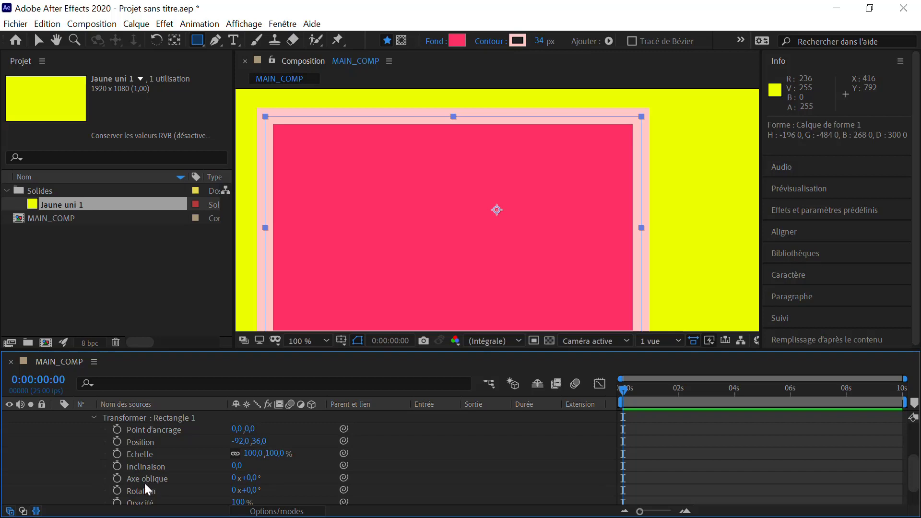
{"action": "scroll", "coordinate": [145, 483], "scroll_direction": "down", "scroll_amount": 2}
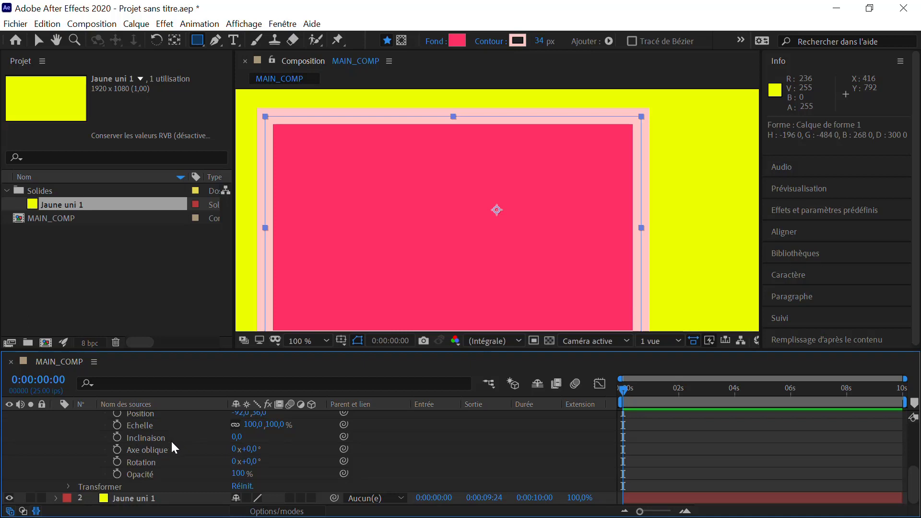
{"action": "mouse_move", "coordinate": [236, 437]}
{"action": "left_mouse_down"}
{"action": "mouse_move", "coordinate": [254, 436]}
{"action": "mouse_move", "coordinate": [223, 438]}
{"action": "left_mouse_up"}
{"action": "scroll", "coordinate": [387, 265], "scroll_direction": "down", "scroll_amount": 2}
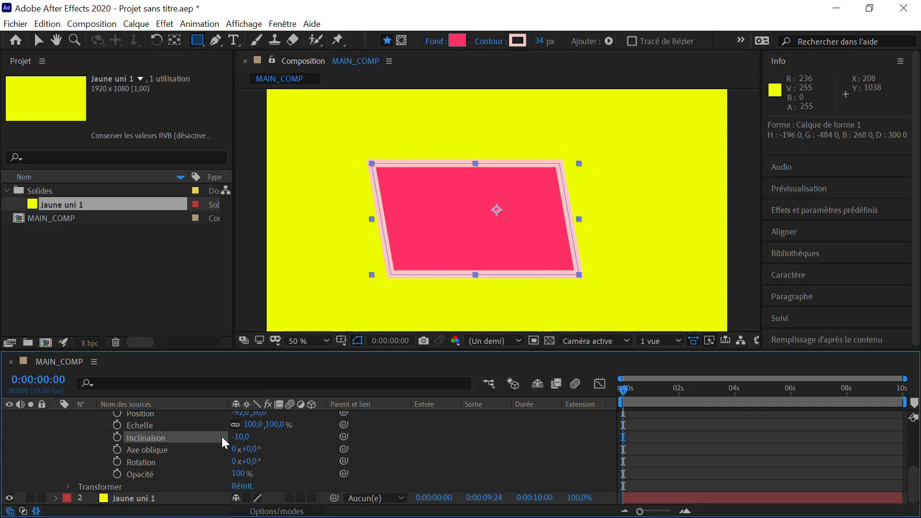
{"action": "right_click", "coordinate": [160, 437]}
{"action": "left_click", "coordinate": [217, 354]}
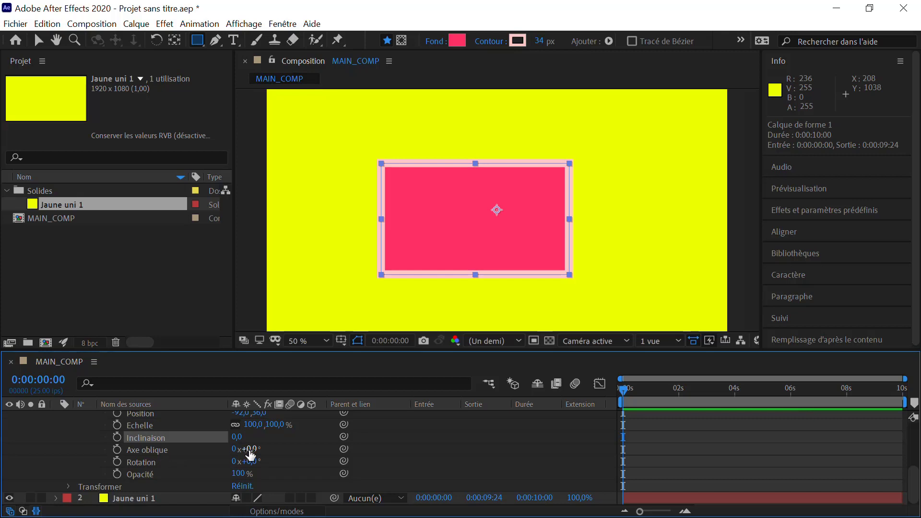
Try a skew of 29 on Rectangle 1 with the skew axis (Axe oblique) at -11x-24°.
{"action": "left_click_drag", "start_coordinate": [247, 449], "coordinate": [223, 448]}
{"action": "left_click", "coordinate": [237, 438]}
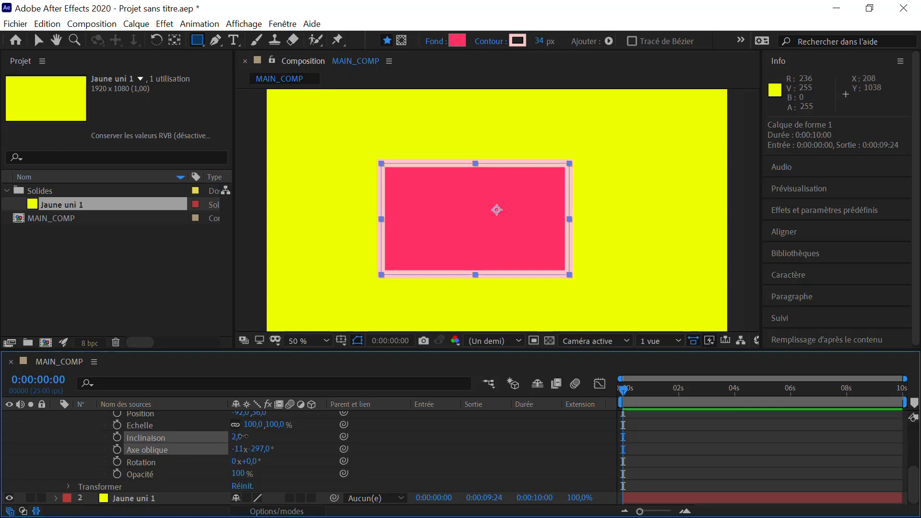
{"action": "type", "text": "29"}
{"action": "key", "text": "Return"}
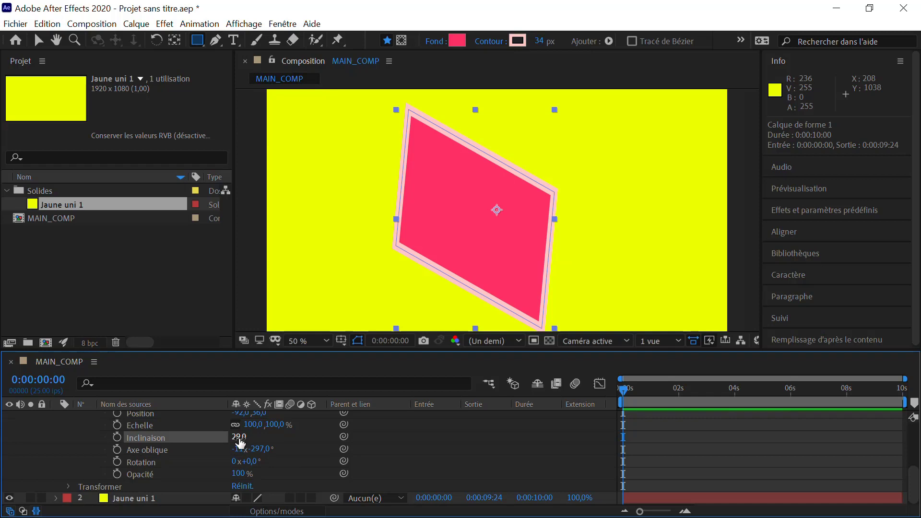
{"action": "left_click_drag", "start_coordinate": [255, 449], "coordinate": [218, 419]}
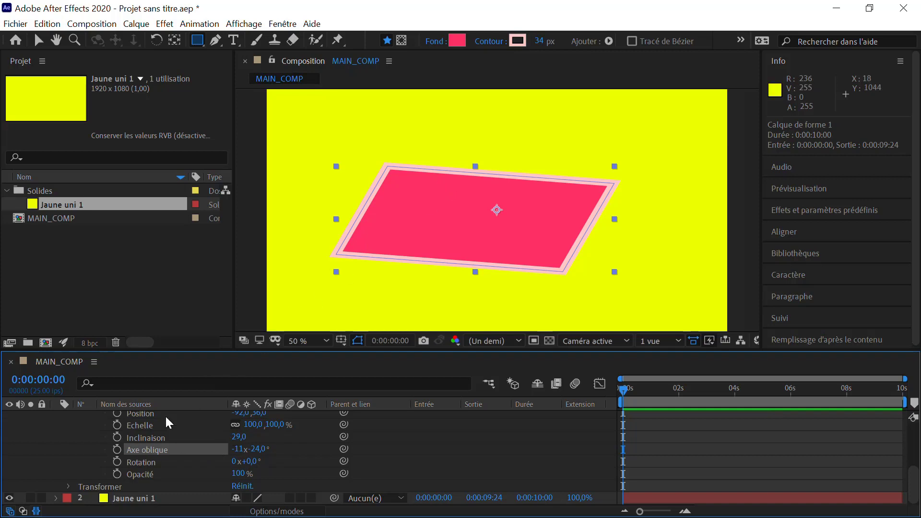
Reset Rectangle 1's skew axis and skew to their default values.
{"action": "right_click", "coordinate": [143, 449]}
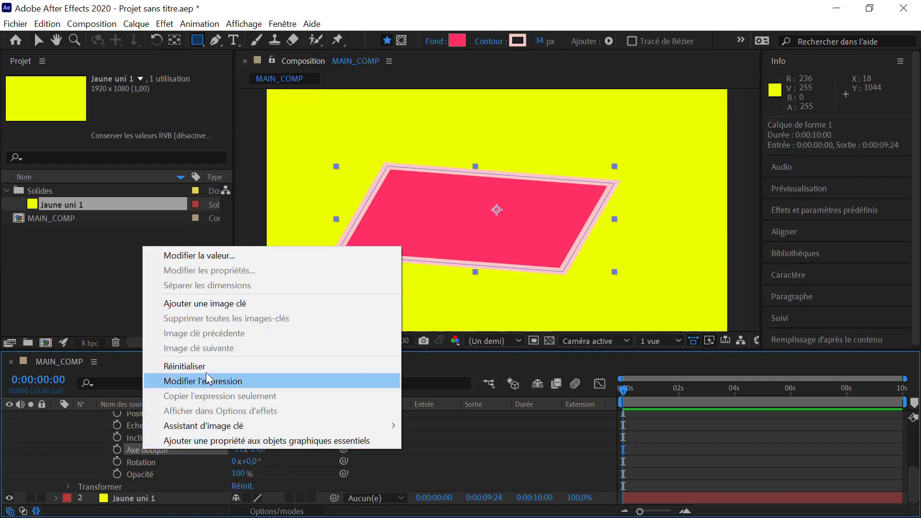
{"action": "left_click", "coordinate": [211, 368]}
{"action": "right_click", "coordinate": [151, 436]}
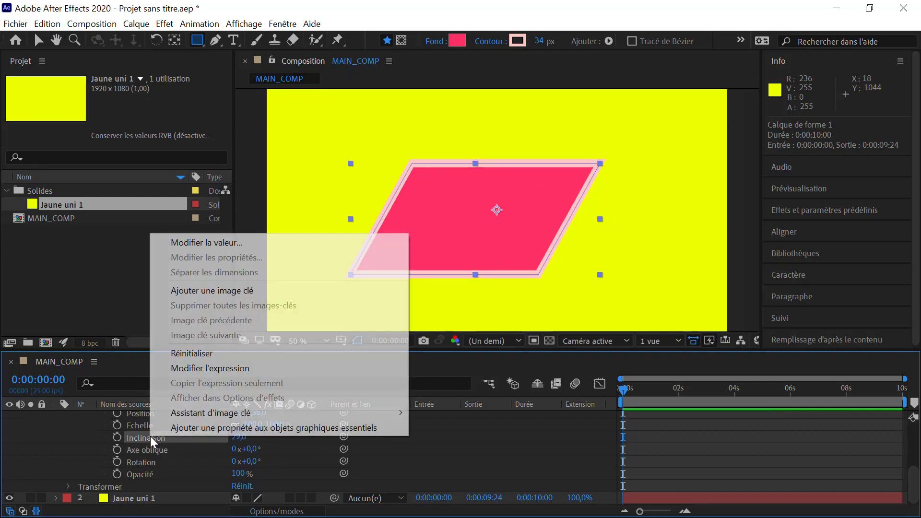
{"action": "left_click", "coordinate": [212, 353]}
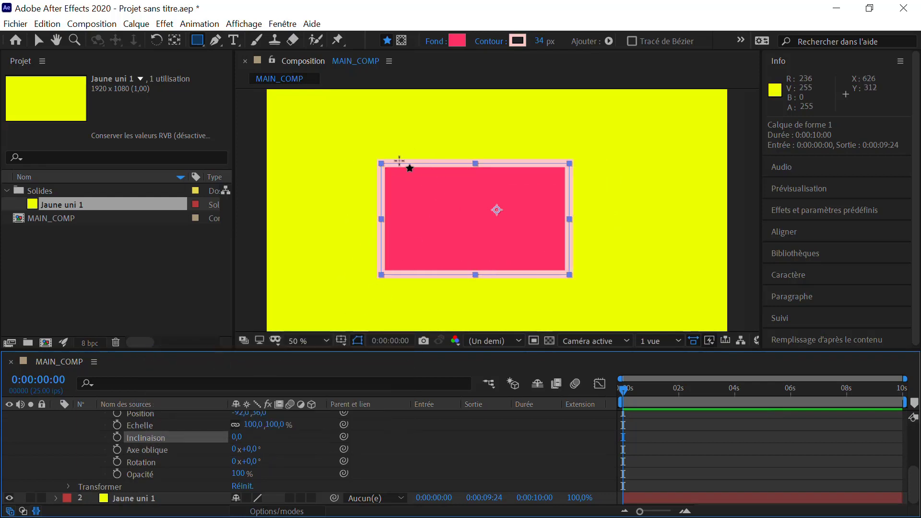
Shift Rectangle 1 slightly to the left by lowering the X Position in its own Transform properties.
{"action": "scroll", "coordinate": [120, 455], "scroll_direction": "up", "scroll_amount": 3}
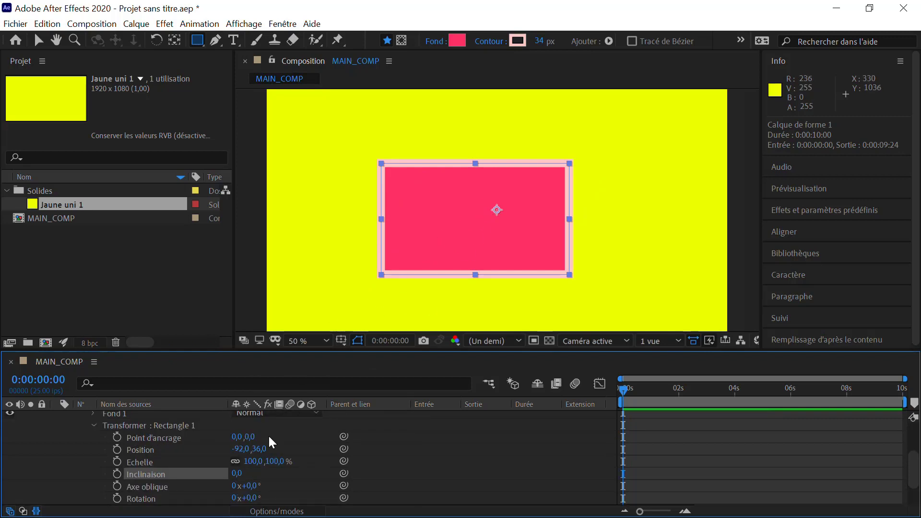
{"action": "left_click_drag", "start_coordinate": [240, 449], "coordinate": [134, 455]}
Examine the shape layer's own Transform properties, separate from those of Rectangle 1.
{"action": "scroll", "coordinate": [135, 455], "scroll_direction": "up", "scroll_amount": 5}
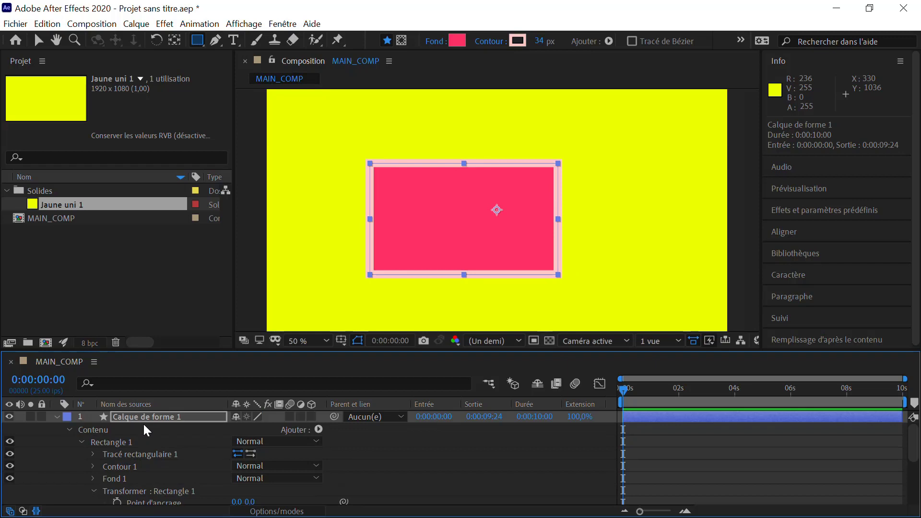
{"action": "left_click", "coordinate": [81, 441]}
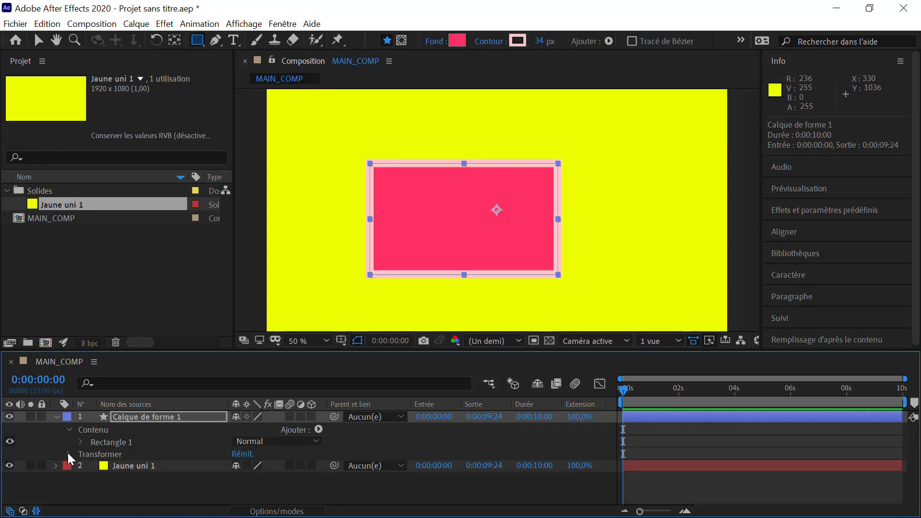
{"action": "left_click", "coordinate": [69, 454]}
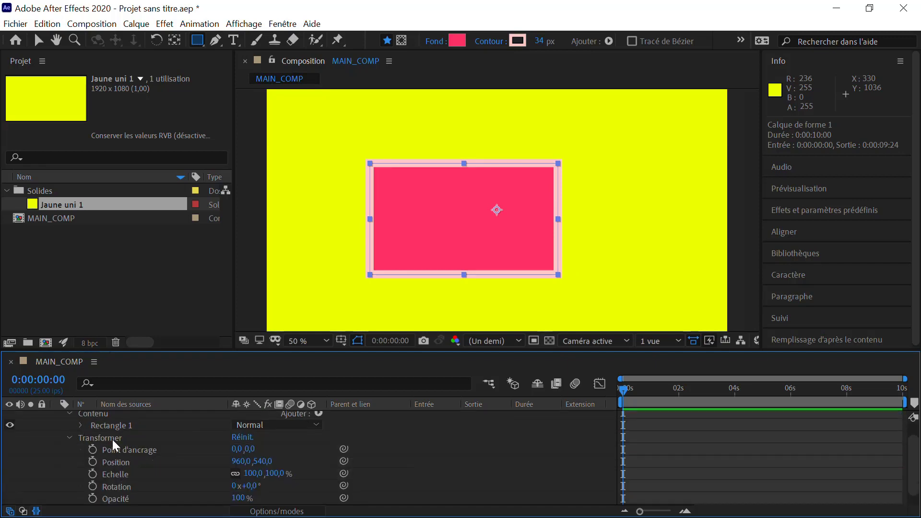
{"action": "key", "text": "comma"}
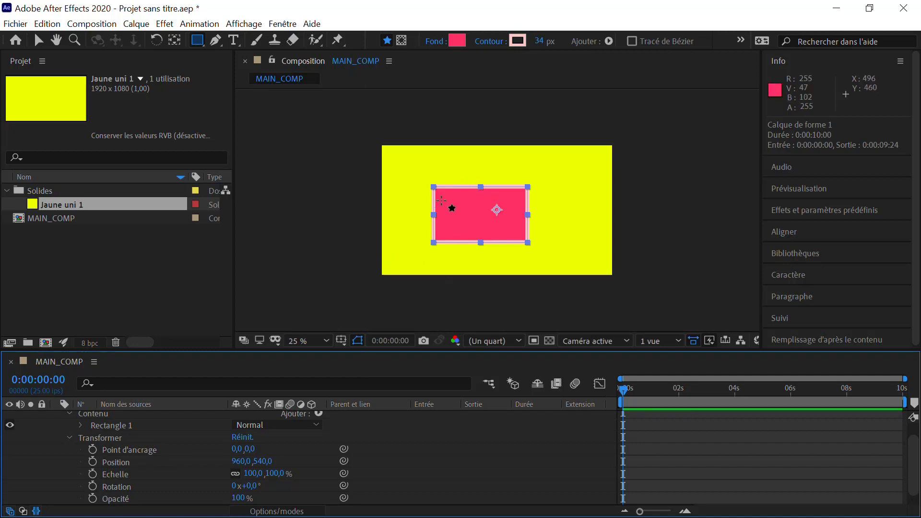
{"action": "left_click", "coordinate": [70, 439]}
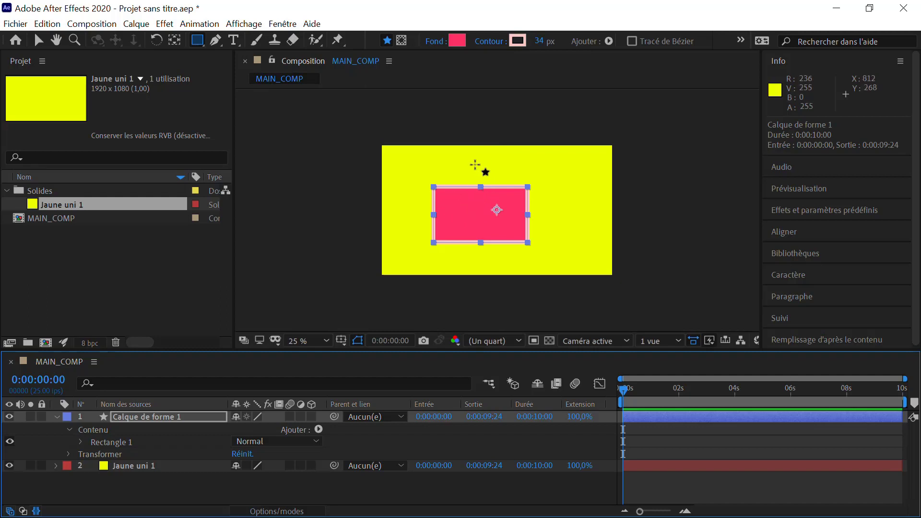
Change the rectangle's fill colour to blue 005EFF.
{"action": "left_click", "coordinate": [457, 41]}
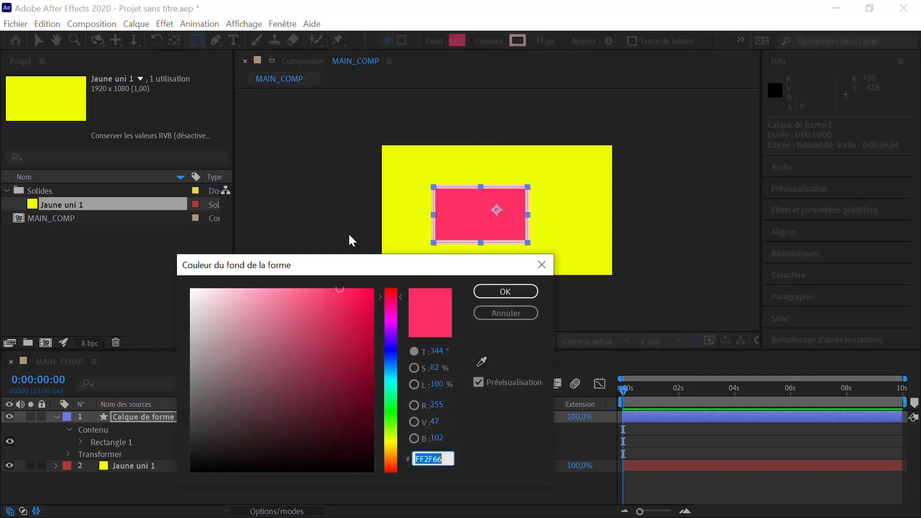
{"action": "left_click", "coordinate": [220, 311]}
{"action": "left_click", "coordinate": [209, 292]}
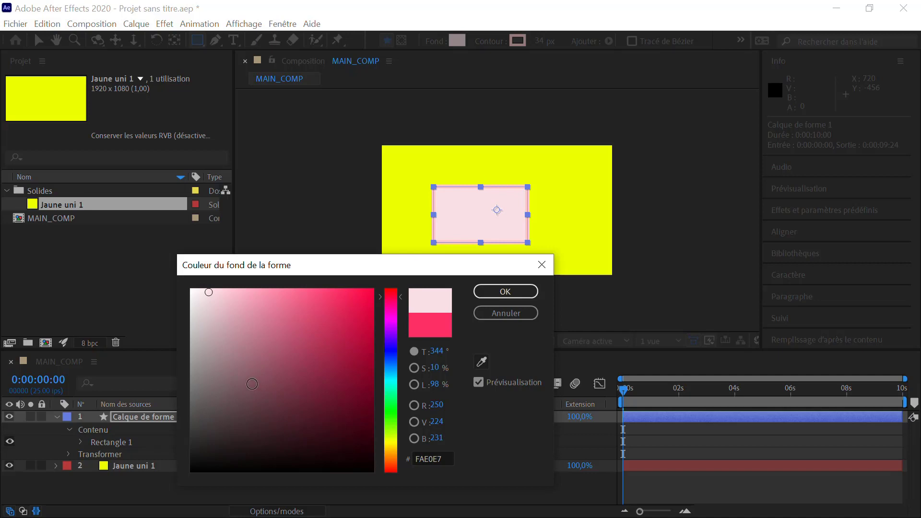
{"action": "left_click", "coordinate": [230, 413]}
{"action": "left_click", "coordinate": [391, 361]}
{"action": "left_click", "coordinate": [352, 321]}
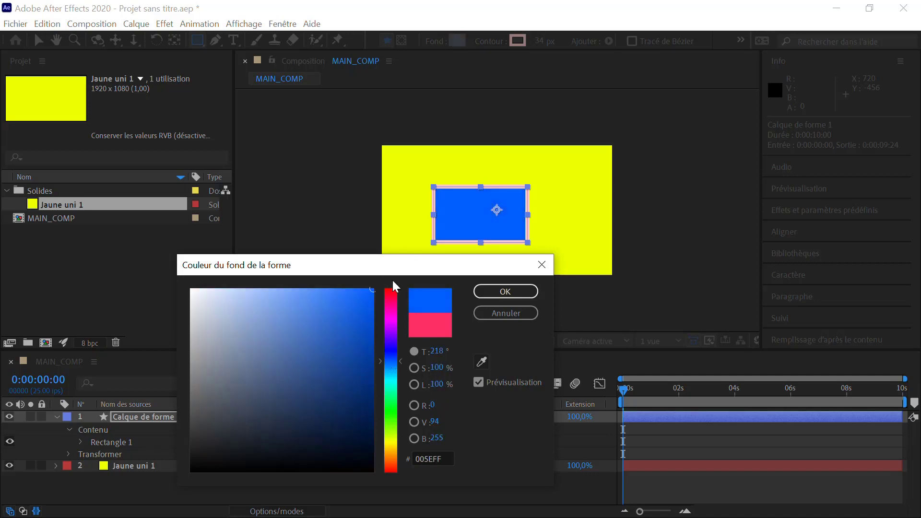
{"action": "left_click", "coordinate": [506, 291]}
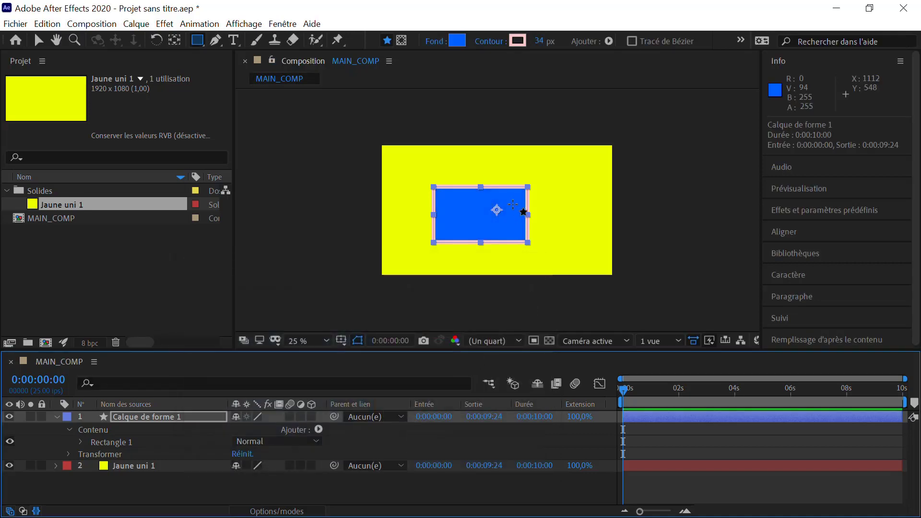
Change the rectangle's stroke colour to white and set its stroke width to 28 px.
{"action": "left_click", "coordinate": [517, 41]}
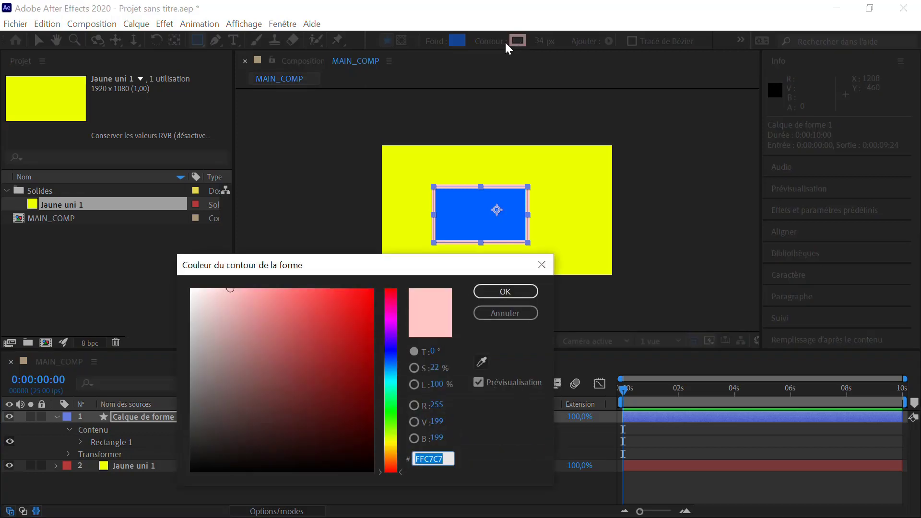
{"action": "left_click_drag", "start_coordinate": [219, 306], "coordinate": [185, 279]}
{"action": "left_click", "coordinate": [503, 294]}
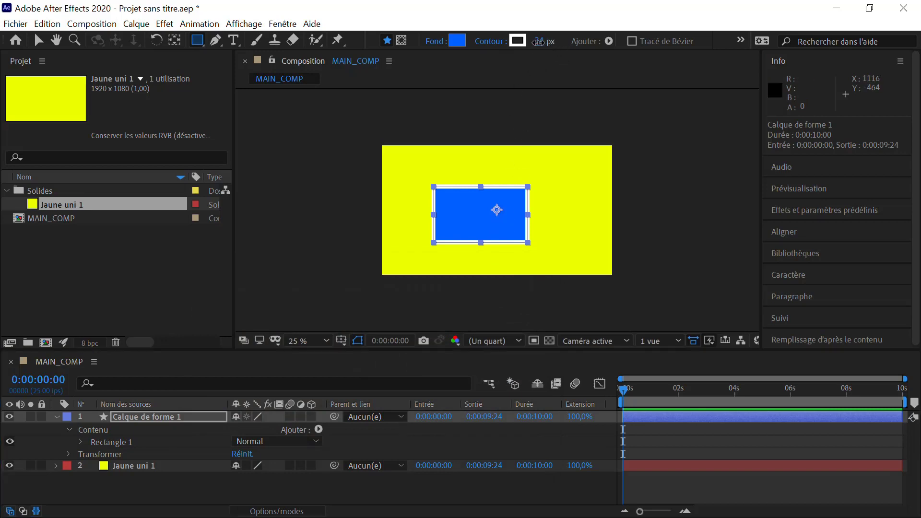
{"action": "left_click_drag", "start_coordinate": [539, 41], "coordinate": [534, 42]}
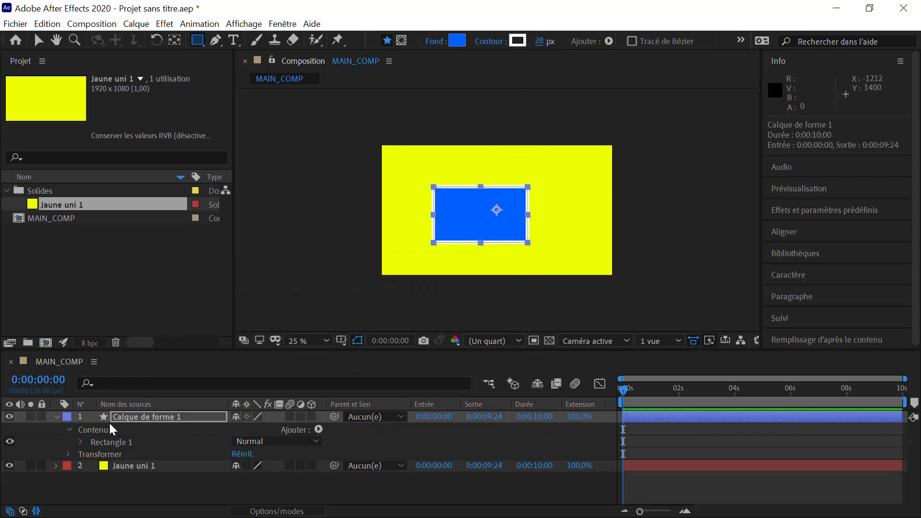
Set the colour of Rectangle 1's Fond 1 property to light blue 619AFD.
{"action": "left_click", "coordinate": [81, 442]}
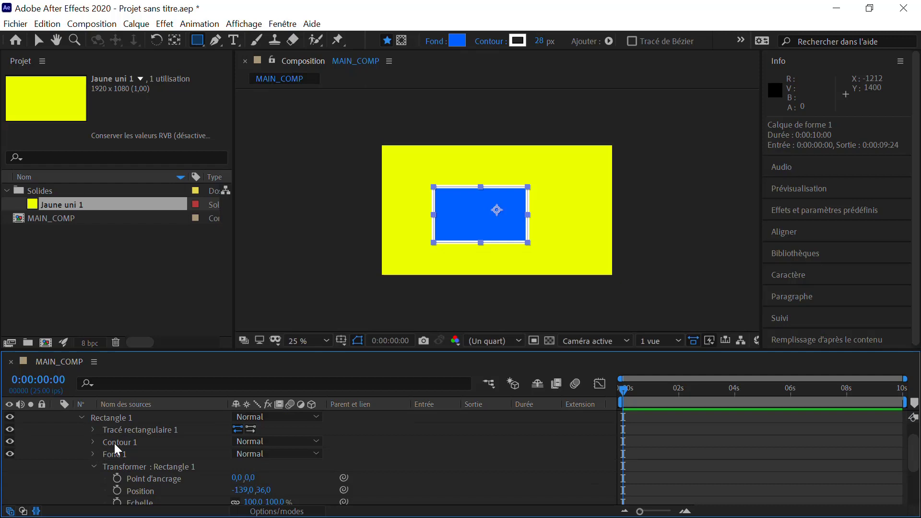
{"action": "left_click", "coordinate": [94, 454]}
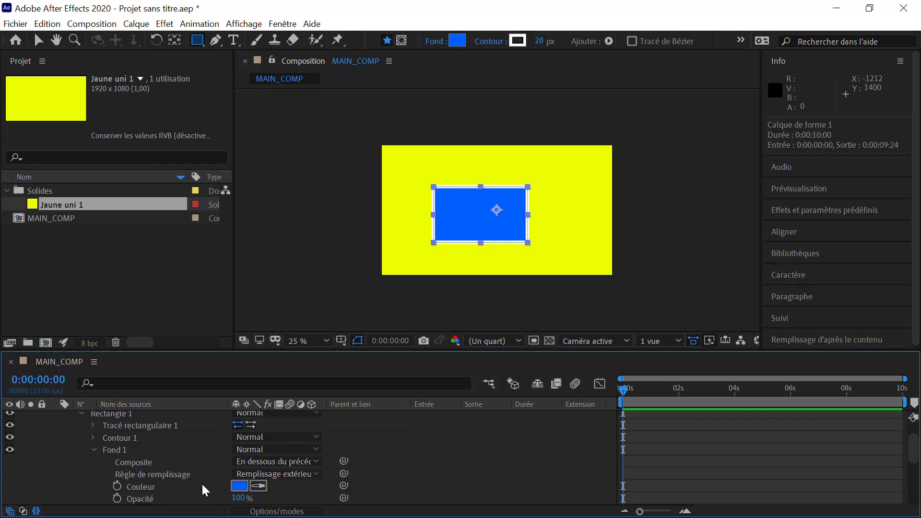
{"action": "left_click", "coordinate": [239, 486]}
{"action": "left_click_drag", "start_coordinate": [319, 335], "coordinate": [303, 291]}
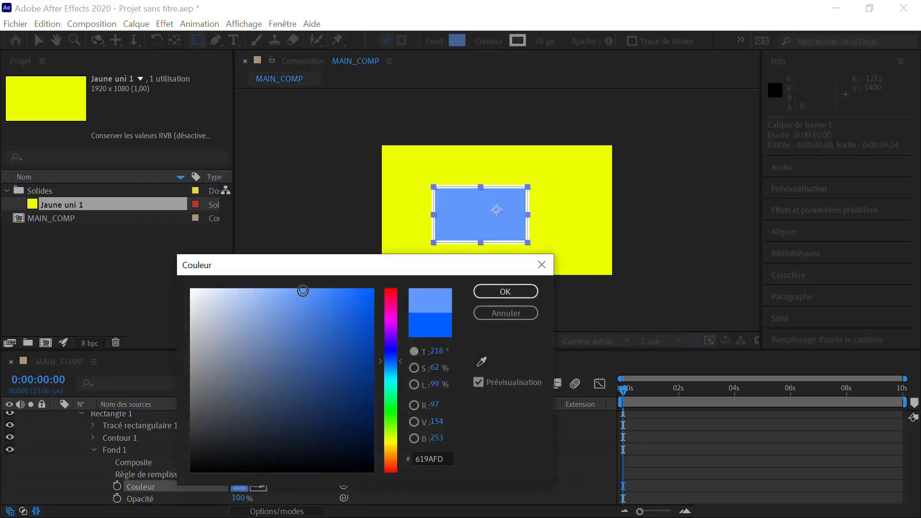
{"action": "left_click", "coordinate": [504, 291]}
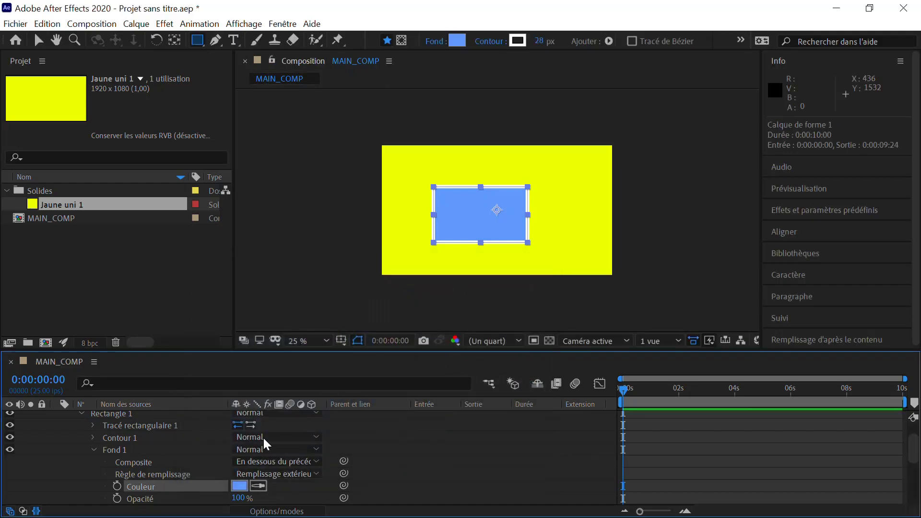
Lower the opacity of Rectangle 1's Fond 1 to 73%.
{"action": "left_click_drag", "start_coordinate": [236, 498], "coordinate": [211, 496]}
{"action": "scroll", "coordinate": [230, 494], "scroll_direction": "down", "scroll_amount": 3}
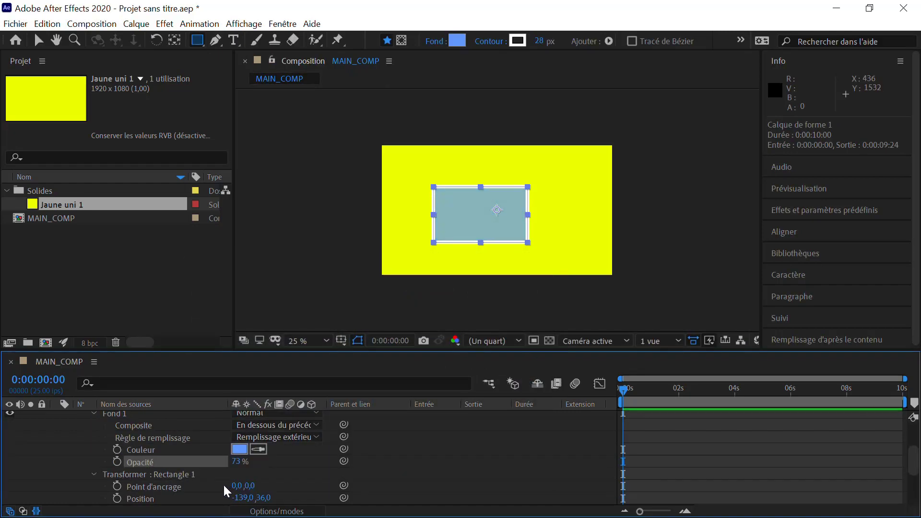
{"action": "scroll", "coordinate": [139, 458], "scroll_direction": "up", "scroll_amount": 3}
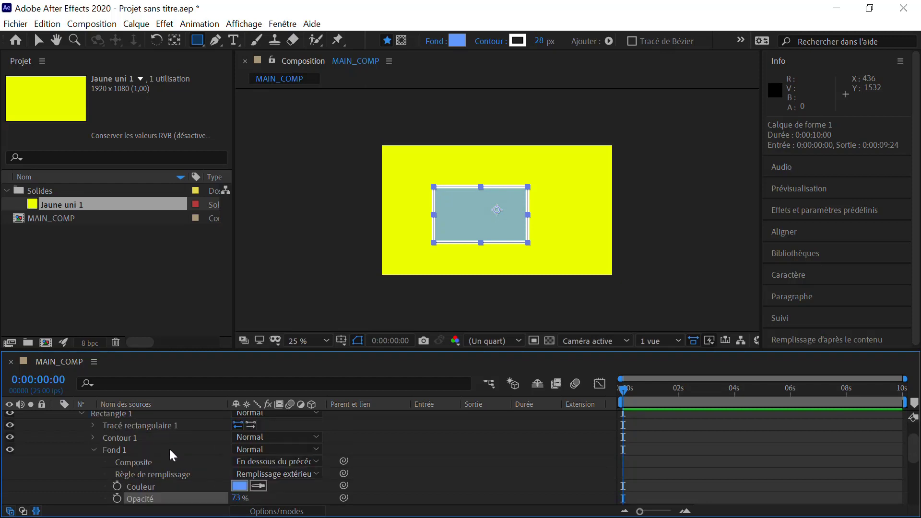
Set Rectangle 1's Contour 1 opacity to 97% and its colour to red F90000.
{"action": "left_click", "coordinate": [94, 450]}
{"action": "left_click", "coordinate": [94, 437]}
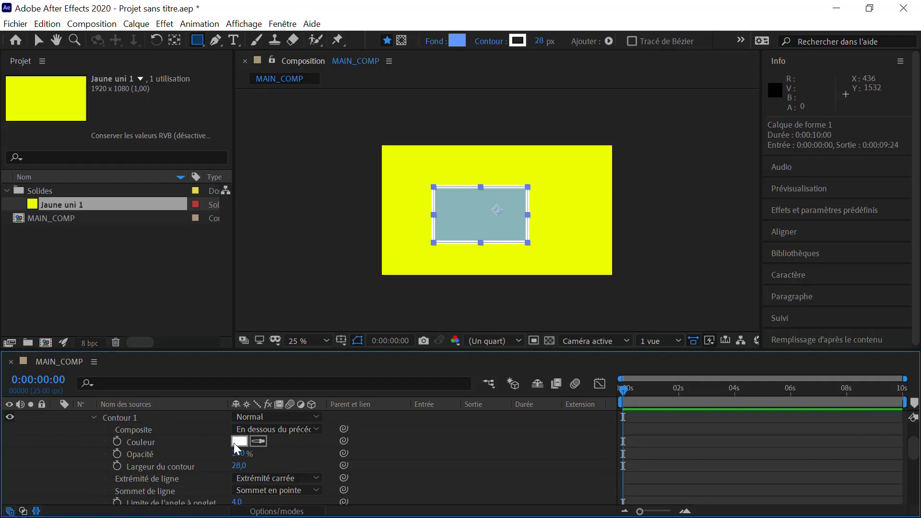
{"action": "left_click", "coordinate": [241, 454]}
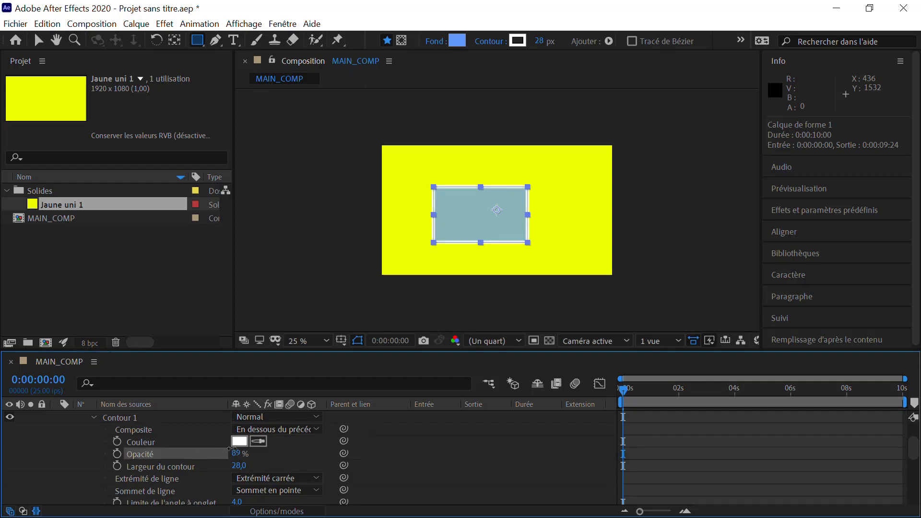
{"action": "left_click", "coordinate": [239, 441]}
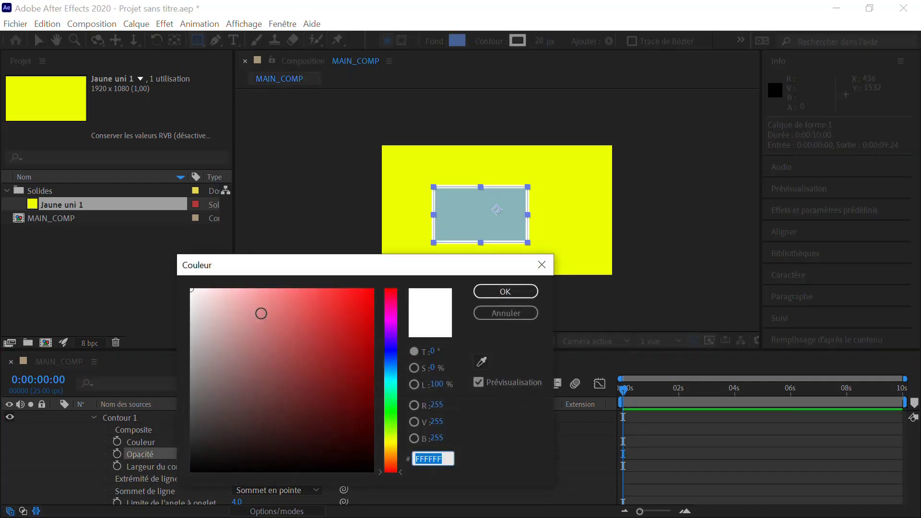
{"action": "left_click", "coordinate": [271, 300]}
{"action": "mouse_move", "coordinate": [271, 300]}
{"action": "left_mouse_down"}
{"action": "mouse_move", "coordinate": [350, 311]}
{"action": "mouse_move", "coordinate": [374, 289]}
{"action": "left_mouse_up"}
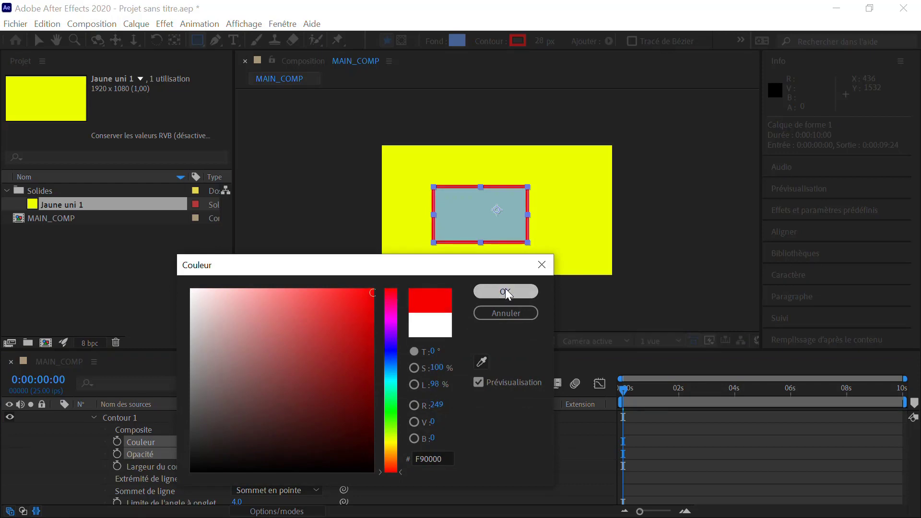
{"action": "left_click", "coordinate": [505, 291]}
{"action": "scroll", "coordinate": [175, 457], "scroll_direction": "down", "scroll_amount": 2}
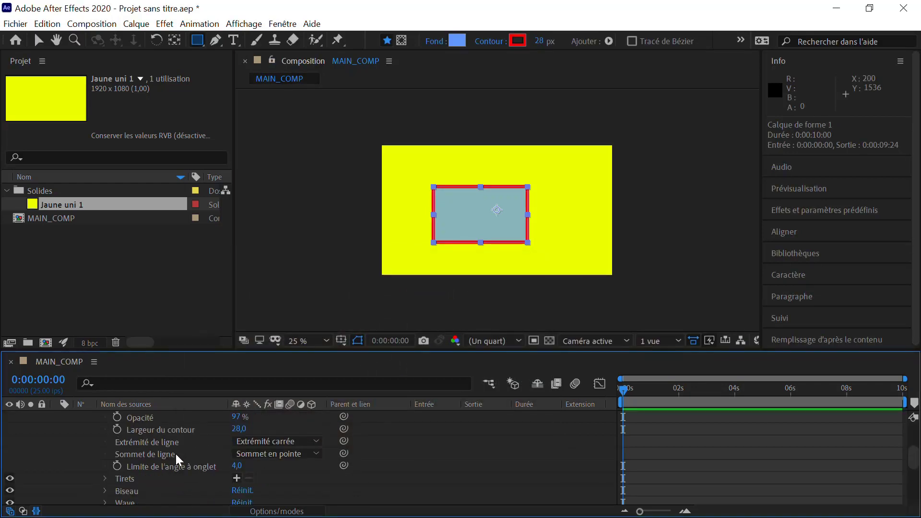
{"action": "scroll", "coordinate": [238, 437], "scroll_direction": "up", "scroll_amount": 4}
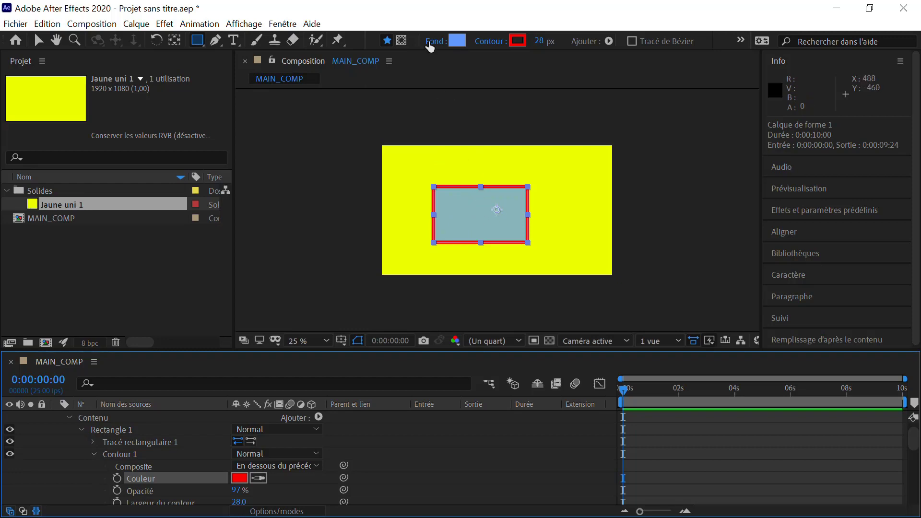
Set the rectangle's fill opacity to 100% in the fill options.
{"action": "left_click", "coordinate": [433, 43]}
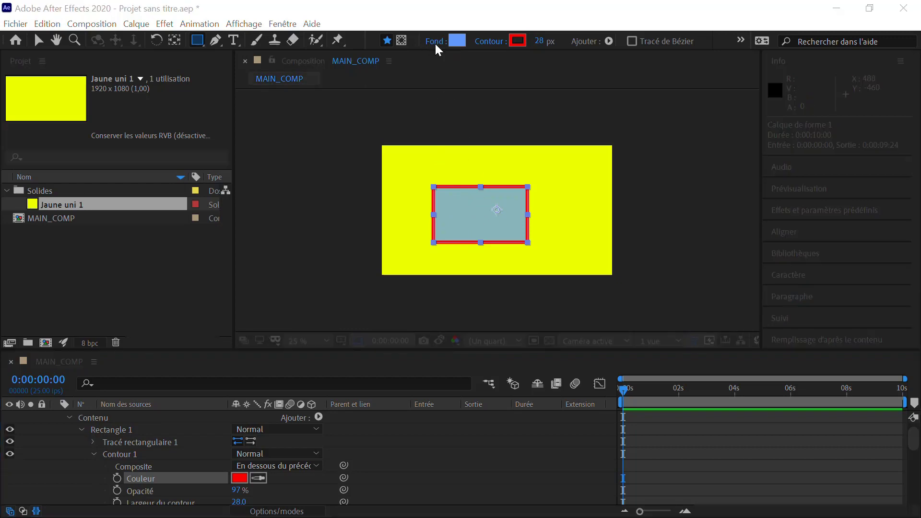
{"action": "left_click_drag", "start_coordinate": [429, 135], "coordinate": [236, 98]}
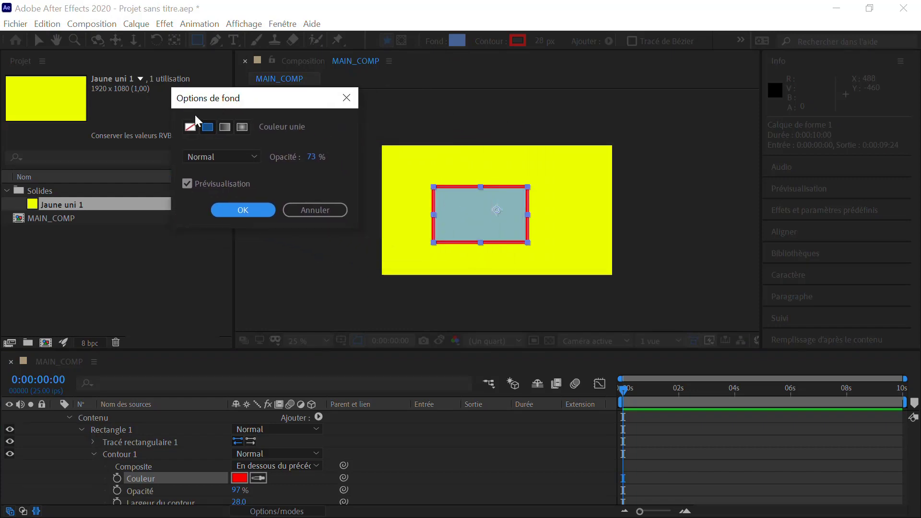
{"action": "left_click_drag", "start_coordinate": [316, 156], "coordinate": [490, 203]}
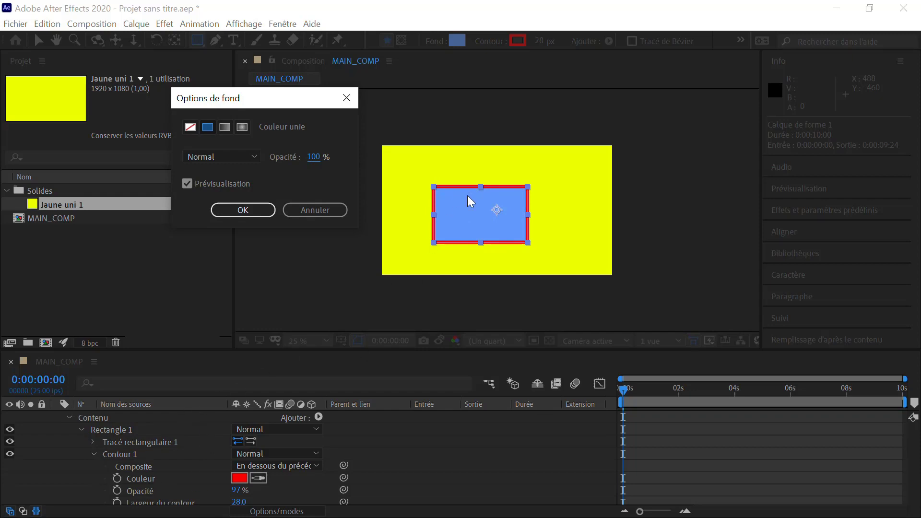
Try the Produit, Eclaircir and Incrustation blending modes on the fill, and apply Saturation.
{"action": "left_click", "coordinate": [240, 160]}
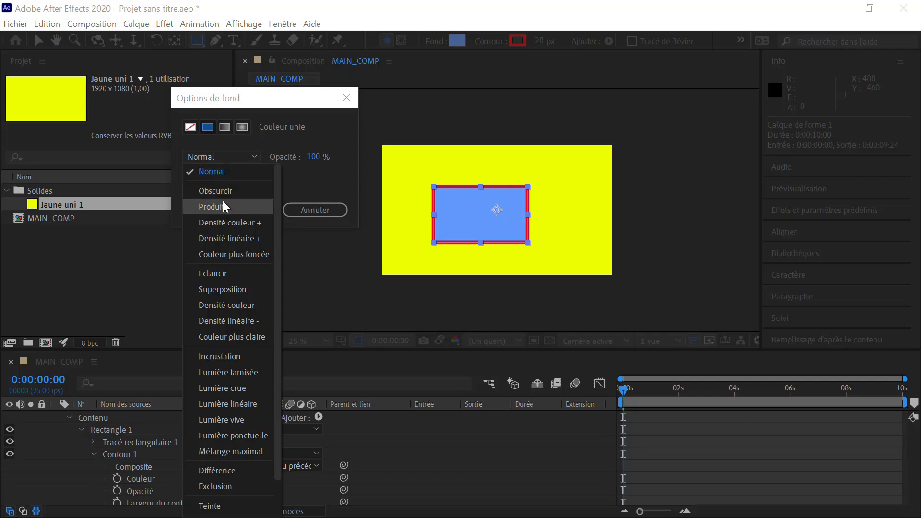
{"action": "left_click", "coordinate": [223, 205]}
{"action": "left_click", "coordinate": [243, 159]}
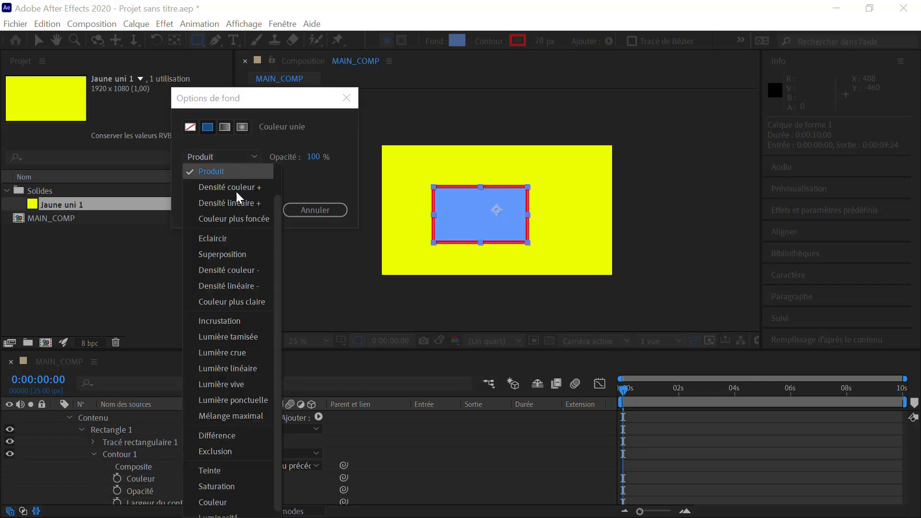
{"action": "left_click", "coordinate": [224, 238]}
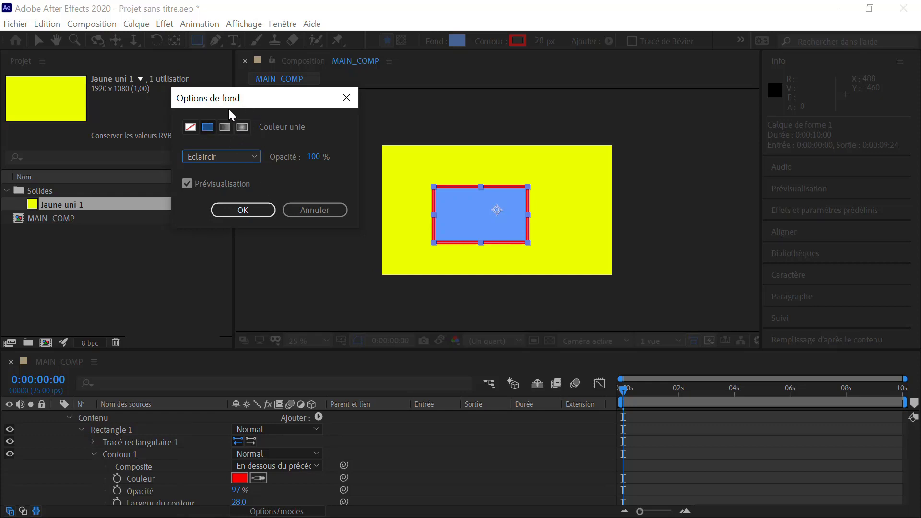
{"action": "left_click", "coordinate": [188, 184]}
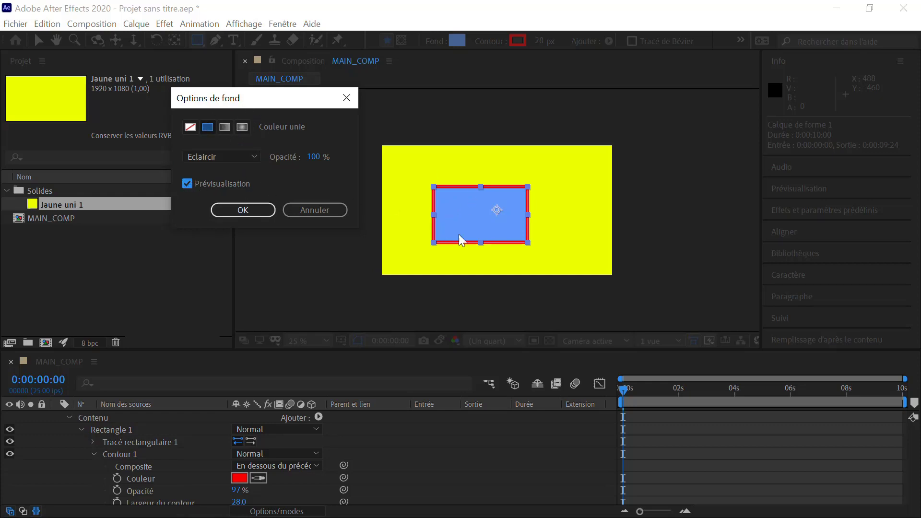
{"action": "left_click", "coordinate": [217, 154]}
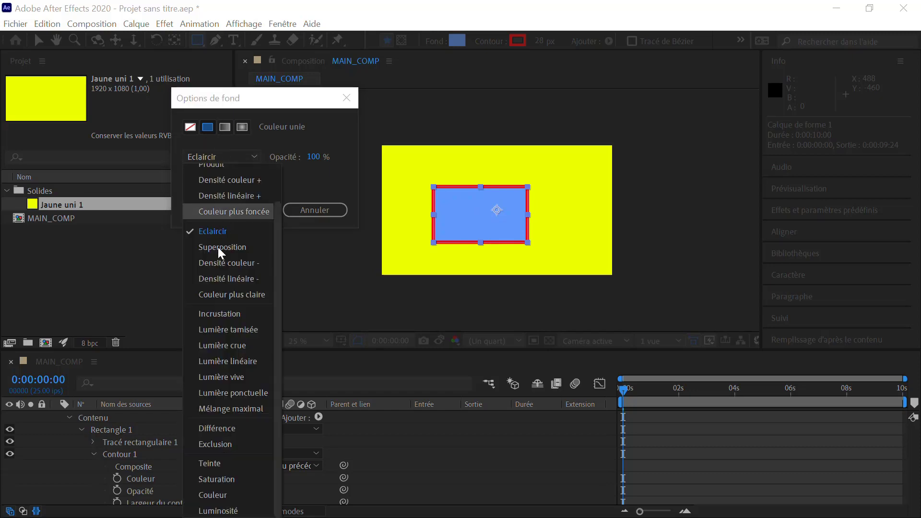
{"action": "left_click", "coordinate": [220, 312]}
{"action": "left_click", "coordinate": [245, 159]}
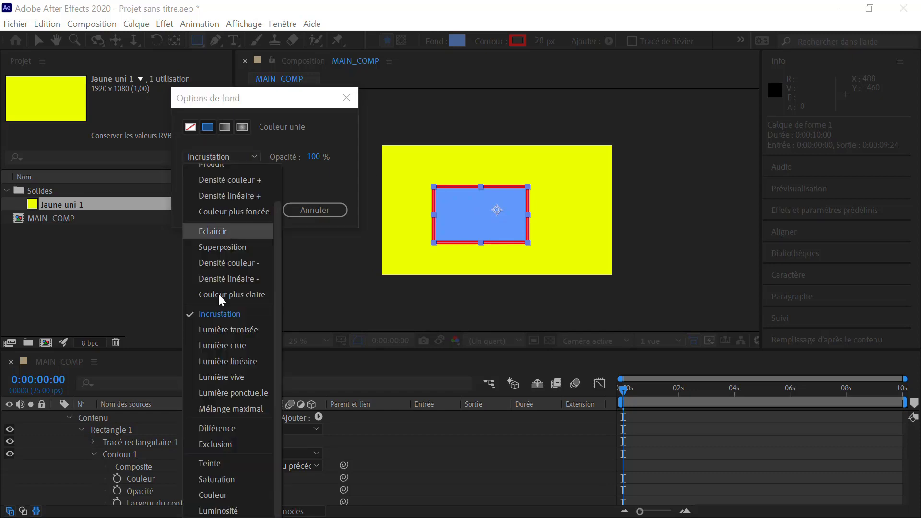
{"action": "left_click", "coordinate": [217, 476]}
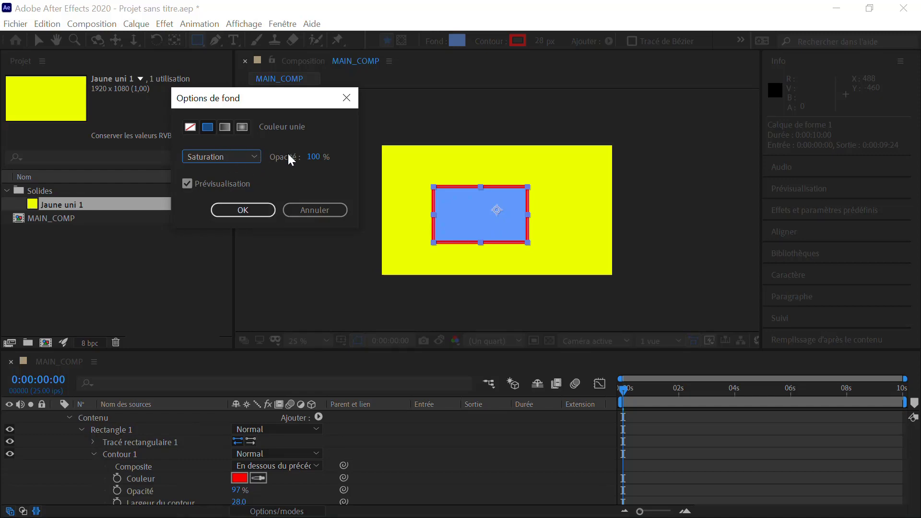
{"action": "left_click", "coordinate": [253, 209]}
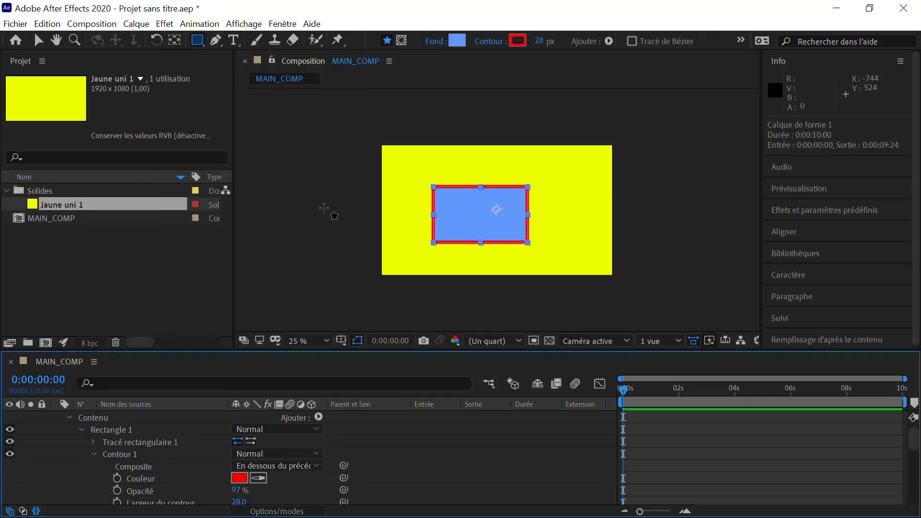
Reopen the rectangle's fill options and set the blending mode back to Normal.
{"action": "left_click", "coordinate": [441, 44]}
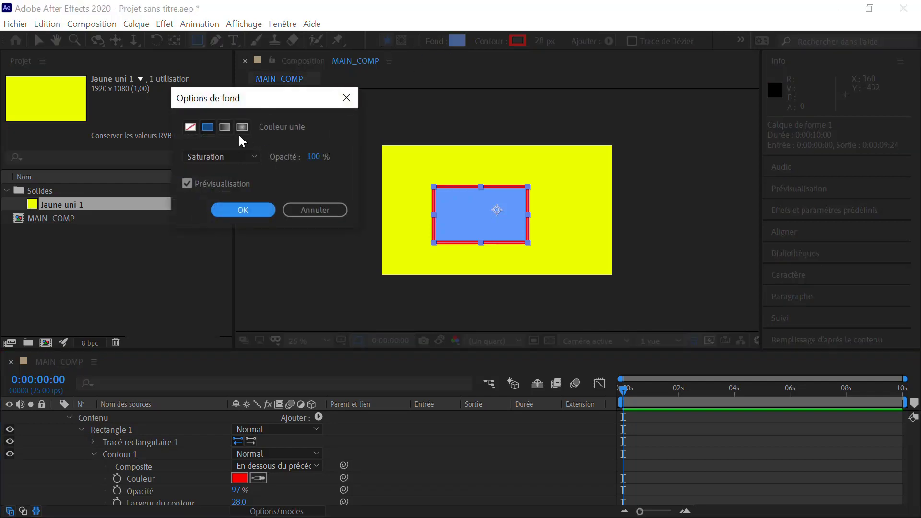
{"action": "left_click", "coordinate": [232, 157]}
{"action": "scroll", "coordinate": [216, 171], "scroll_direction": "up", "scroll_amount": 3}
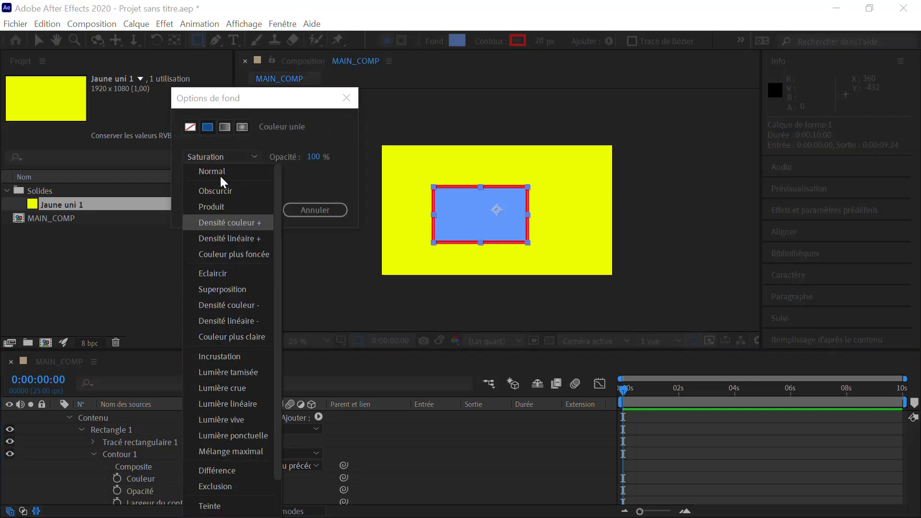
{"action": "left_click", "coordinate": [220, 172]}
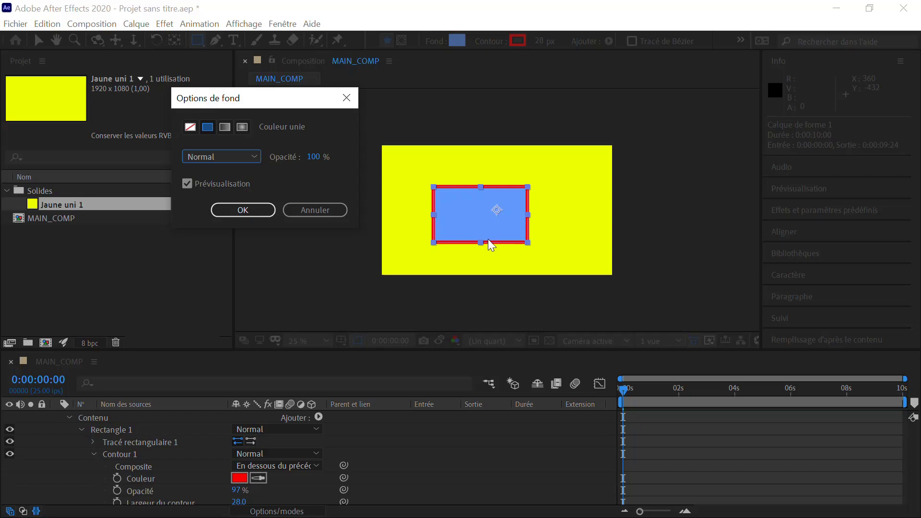
Compare the solid and linear gradient fill types, and apply Dégradé linéaire to the rectangle.
{"action": "left_click", "coordinate": [223, 127]}
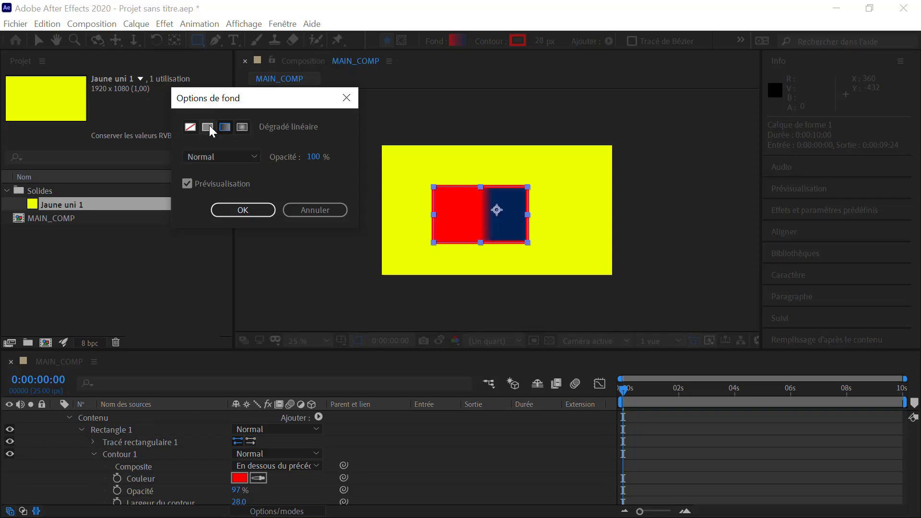
{"action": "left_click", "coordinate": [207, 127]}
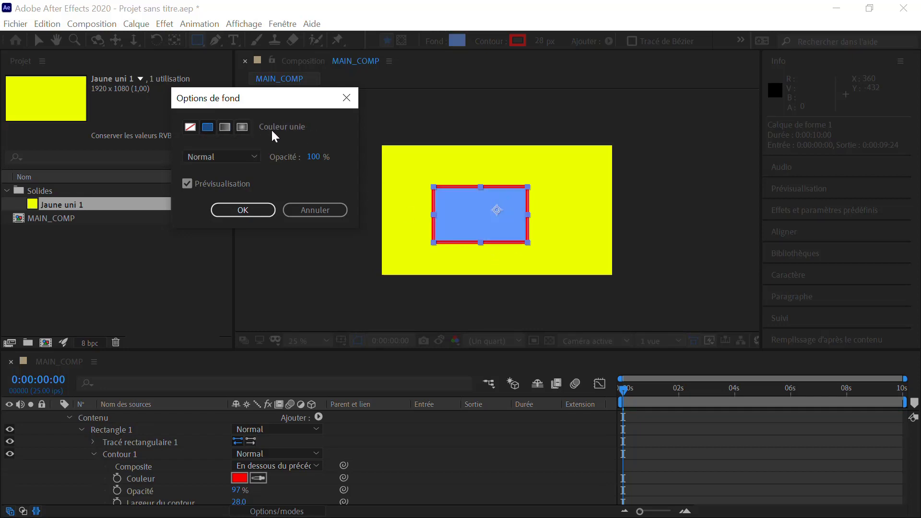
{"action": "left_click", "coordinate": [226, 127]}
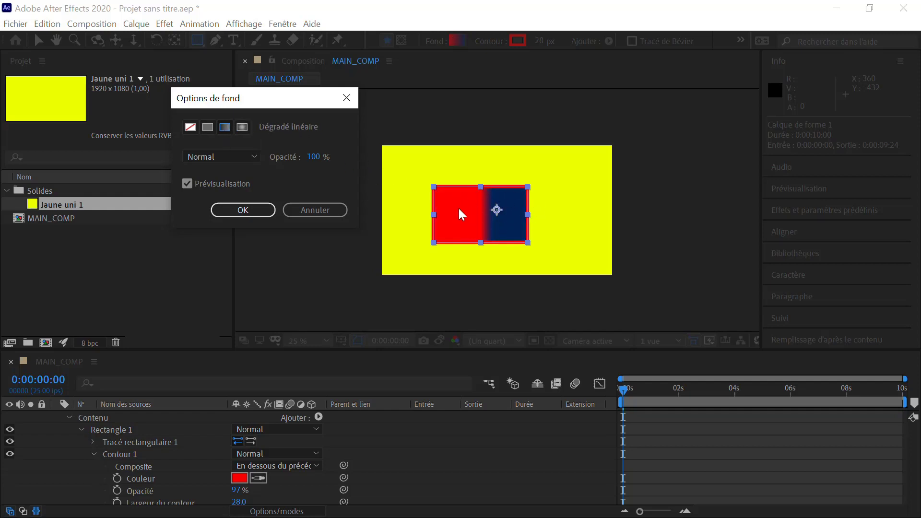
{"action": "left_click", "coordinate": [246, 211]}
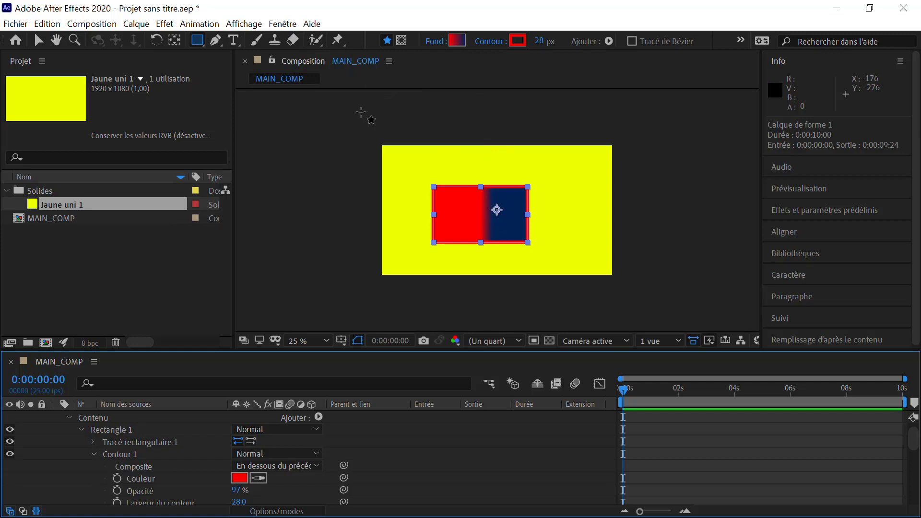
Open the gradient editor for the rectangle's fill and set the end colour stop to dark red 530000.
{"action": "left_click", "coordinate": [457, 42]}
{"action": "left_click_drag", "start_coordinate": [356, 111], "coordinate": [150, 44]}
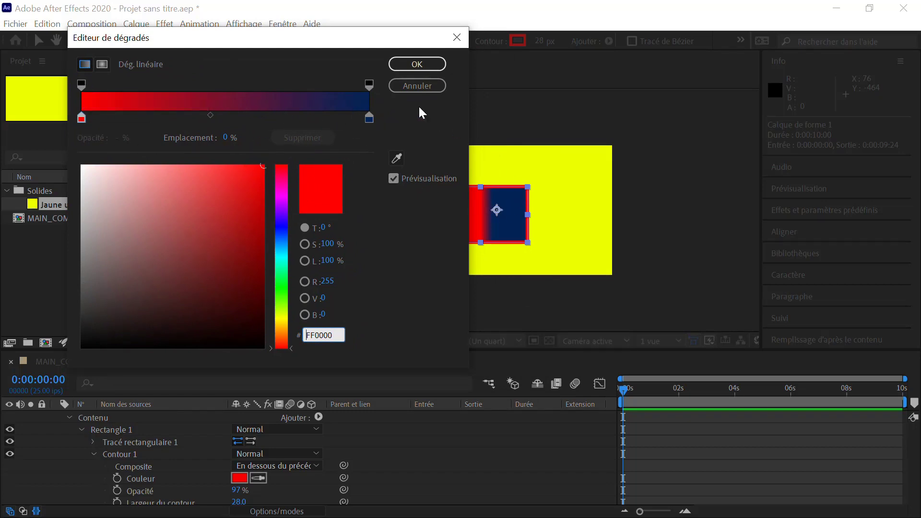
{"action": "left_click_drag", "start_coordinate": [357, 45], "coordinate": [295, 40]}
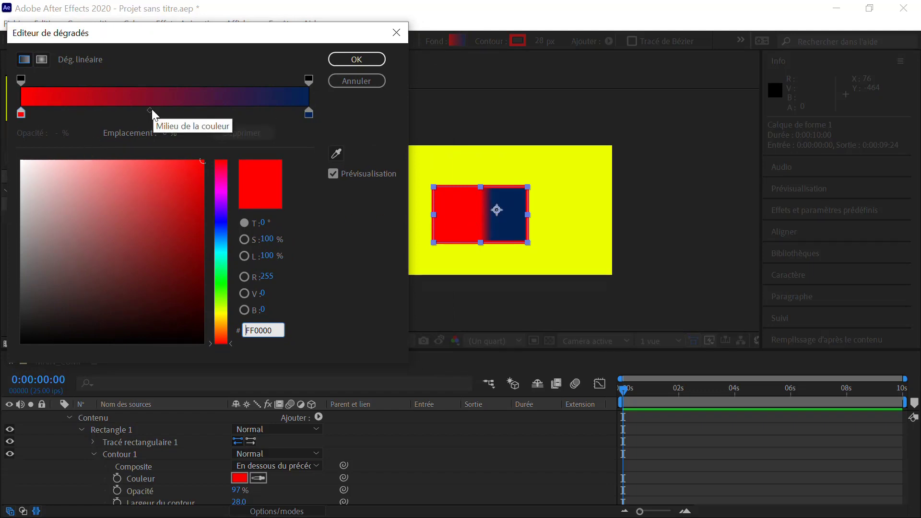
{"action": "left_click", "coordinate": [310, 116]}
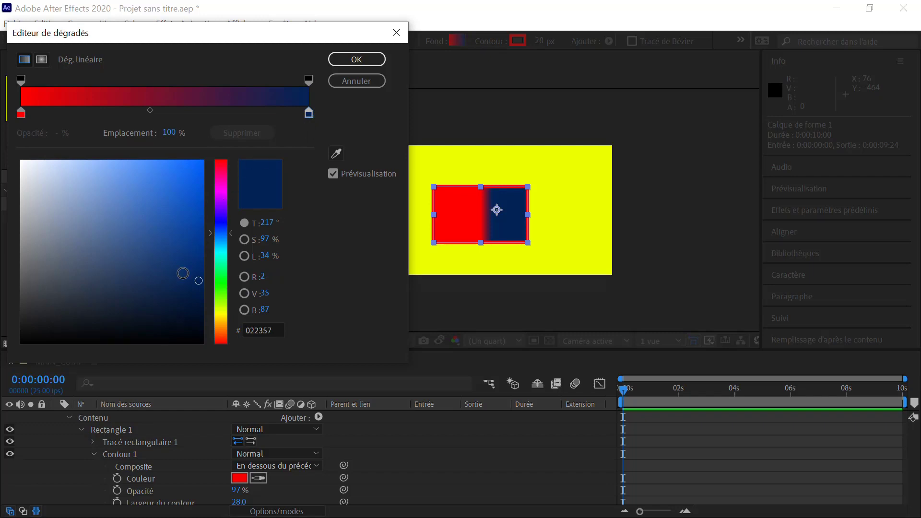
{"action": "mouse_move", "coordinate": [181, 227]}
{"action": "left_mouse_down"}
{"action": "mouse_move", "coordinate": [200, 181]}
{"action": "mouse_move", "coordinate": [72, 181]}
{"action": "mouse_move", "coordinate": [221, 159]}
{"action": "left_mouse_up"}
{"action": "left_click_drag", "start_coordinate": [159, 247], "coordinate": [211, 282]}
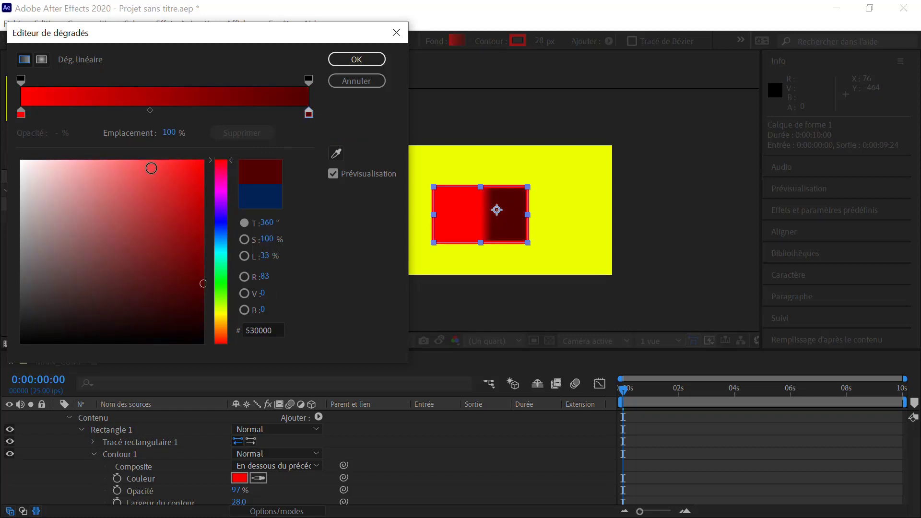
Set the gradient's start colour stop to light red FC5B5B.
{"action": "left_click", "coordinate": [21, 113]}
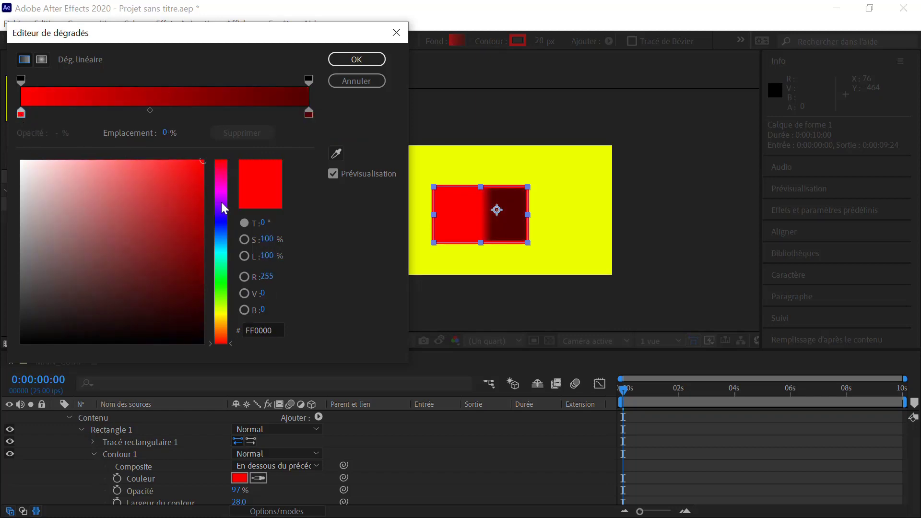
{"action": "left_click", "coordinate": [165, 184]}
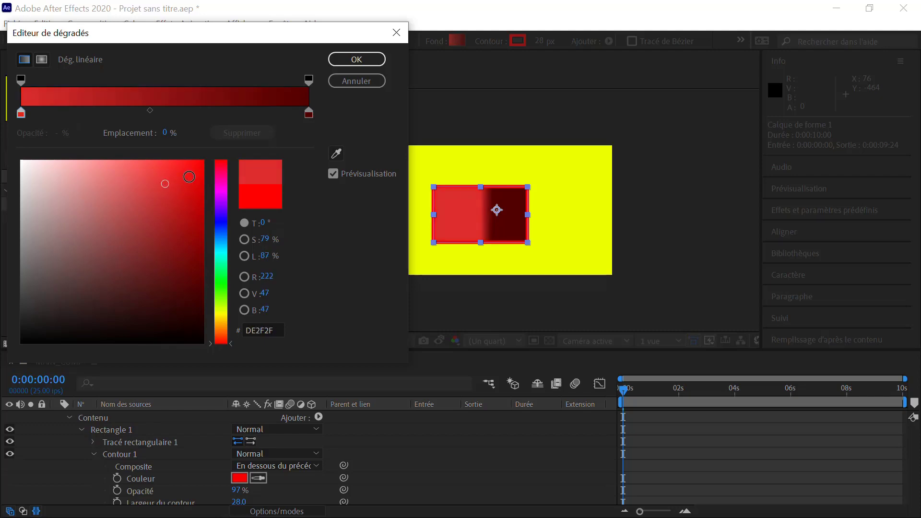
{"action": "left_click", "coordinate": [137, 162]}
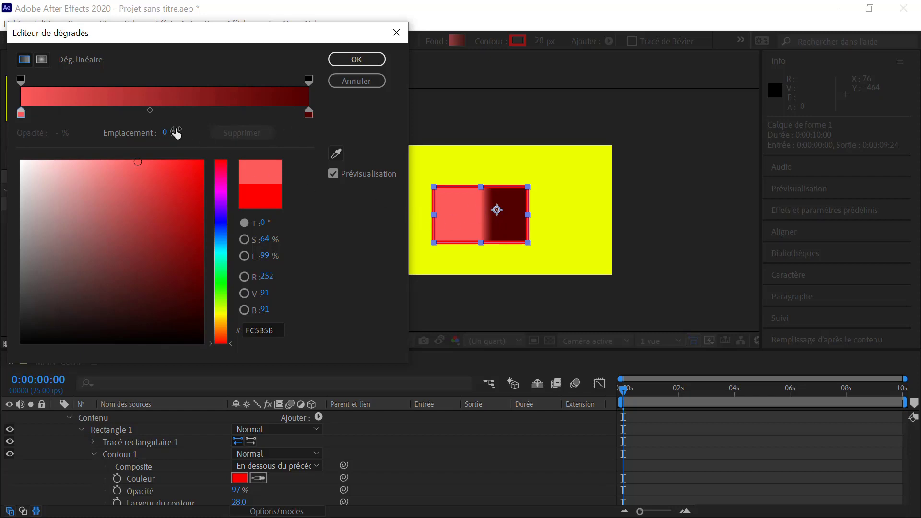
Shift the colour midpoint between the two stops and set its location to 50%.
{"action": "left_click", "coordinate": [150, 111]}
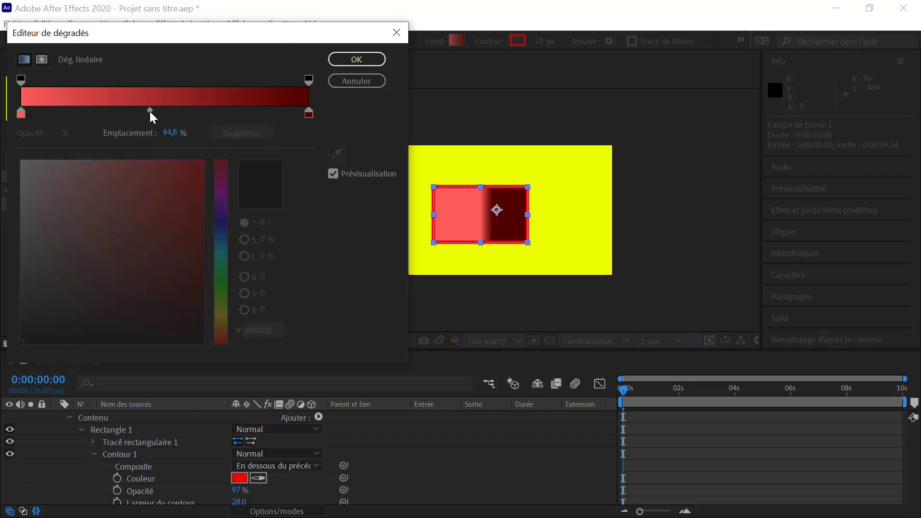
{"action": "left_click_drag", "start_coordinate": [150, 112], "coordinate": [169, 110]}
{"action": "left_click_drag", "start_coordinate": [168, 110], "coordinate": [166, 110]}
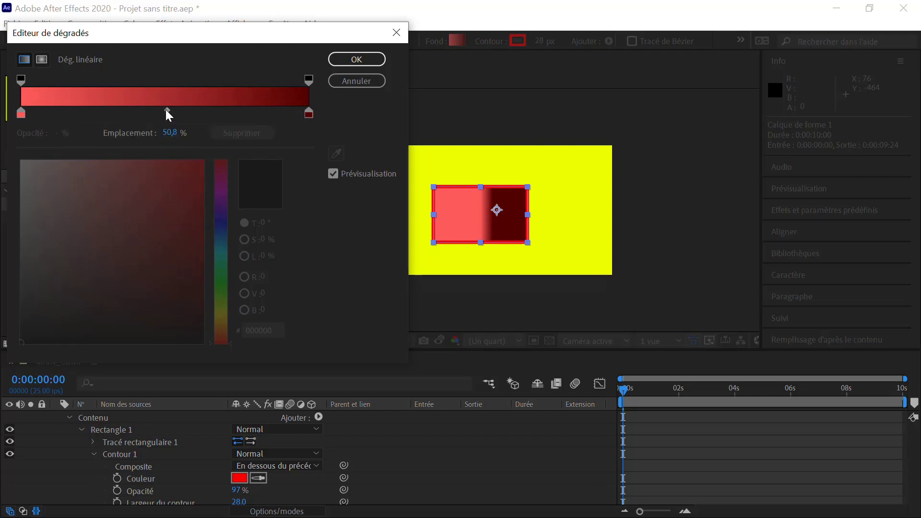
{"action": "left_click", "coordinate": [171, 132]}
{"action": "type", "text": "50"}
{"action": "left_click", "coordinate": [309, 114]}
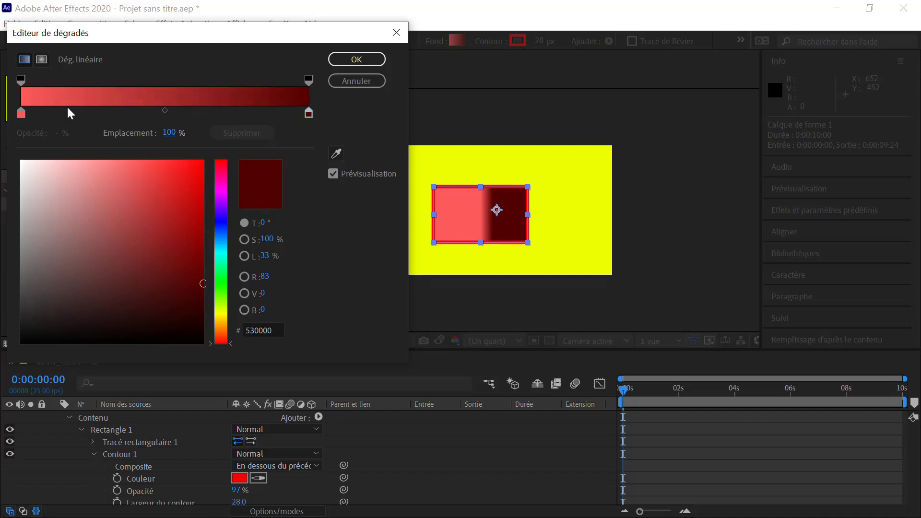
Try an extra colour stop at 25% coloured lime D9FC5B, and remove it from the gradient.
{"action": "left_click", "coordinate": [84, 113]}
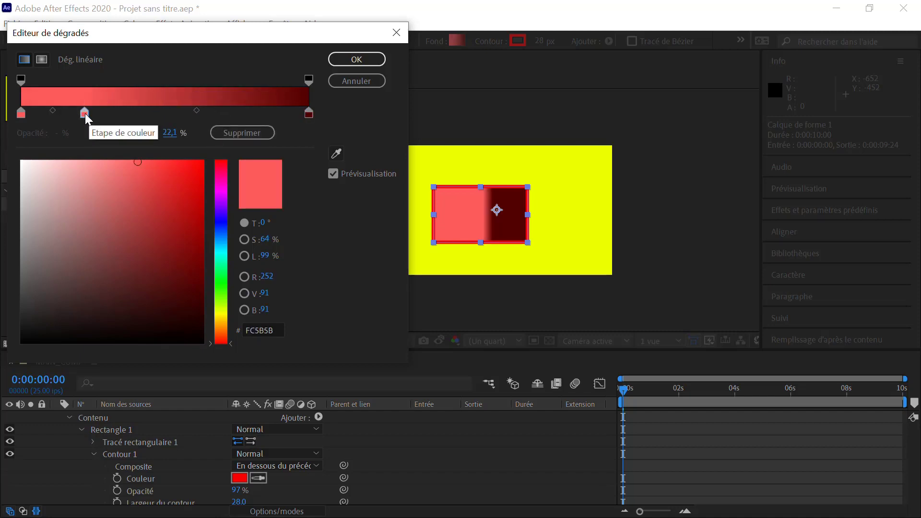
{"action": "left_click", "coordinate": [168, 132]}
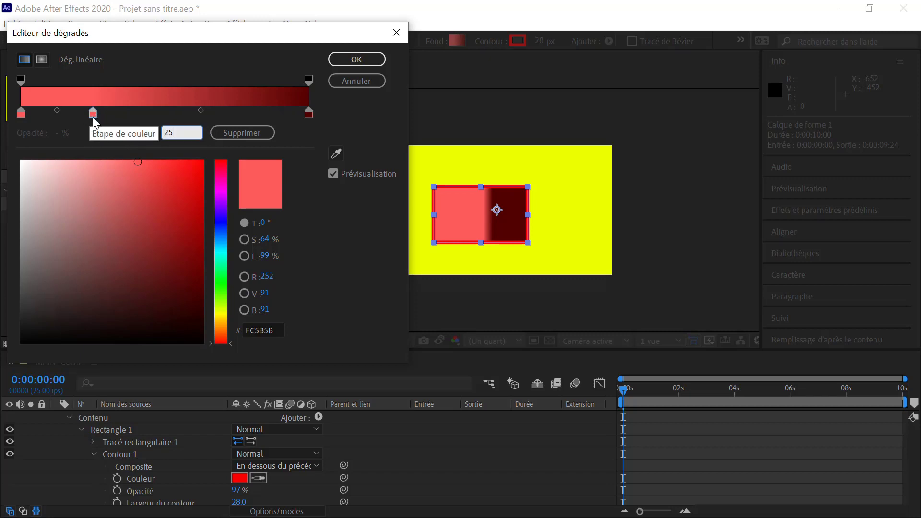
{"action": "left_click", "coordinate": [221, 307]}
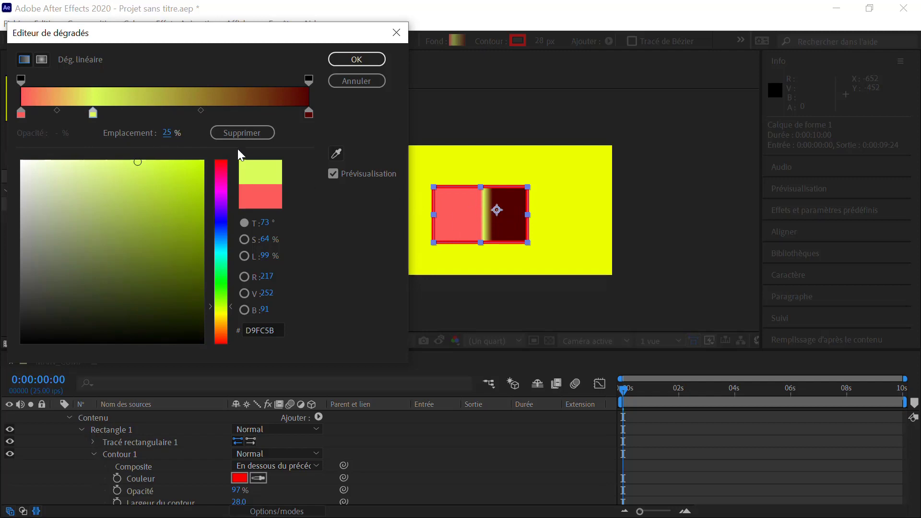
{"action": "left_click", "coordinate": [94, 114]}
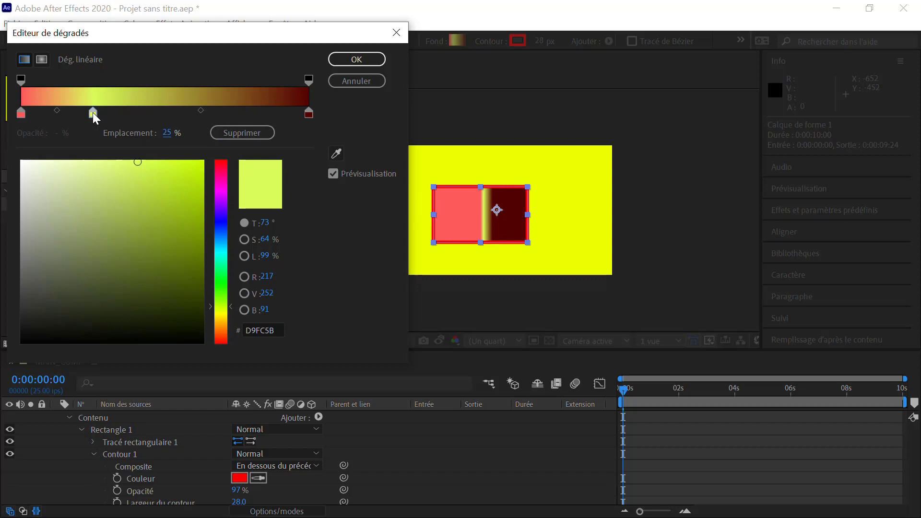
{"action": "left_click_drag", "start_coordinate": [93, 114], "coordinate": [17, 127]}
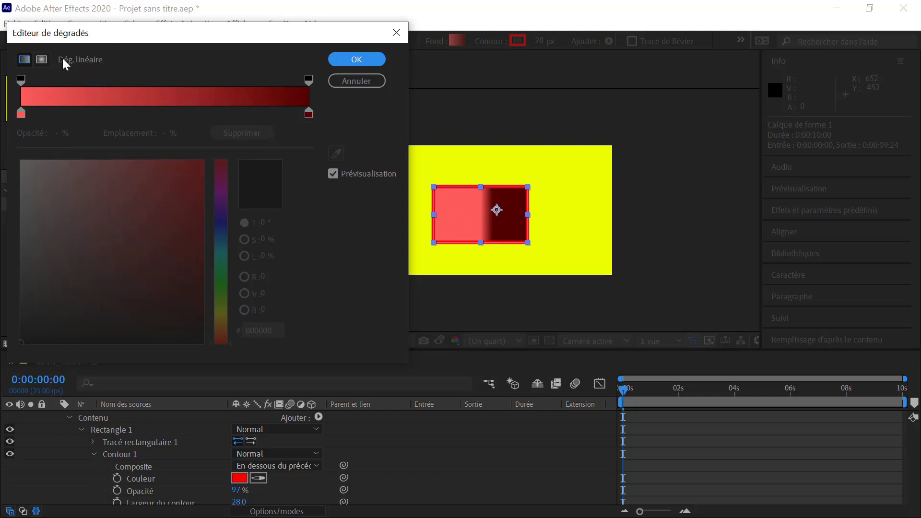
Change the gradient type to Dégradé radial and apply the gradient edits.
{"action": "left_click", "coordinate": [42, 59]}
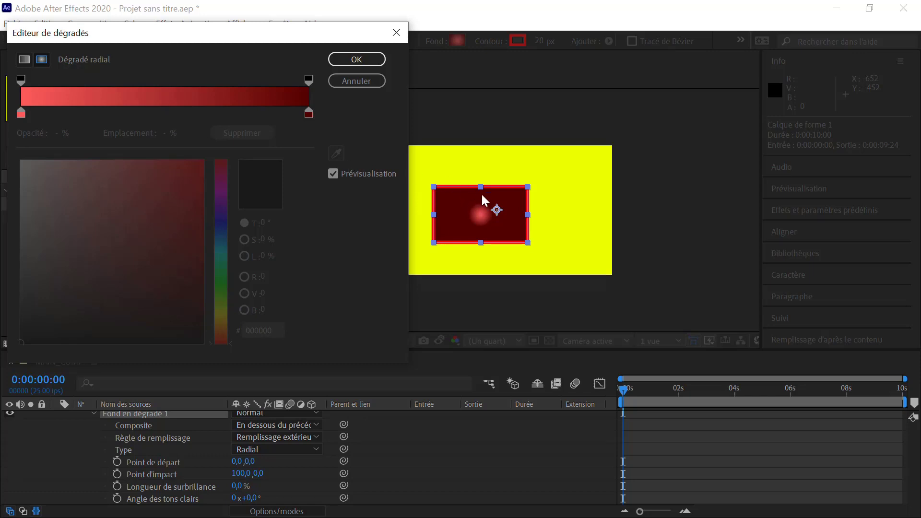
{"action": "left_click", "coordinate": [356, 59]}
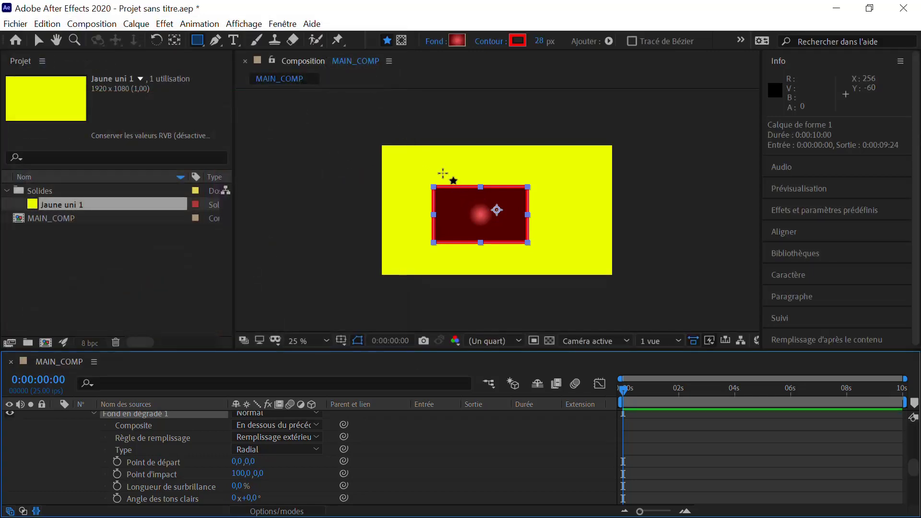
Using the Selection tool, move the radial gradient's start point on the canvas to about 45, -100.
{"action": "left_click", "coordinate": [38, 40]}
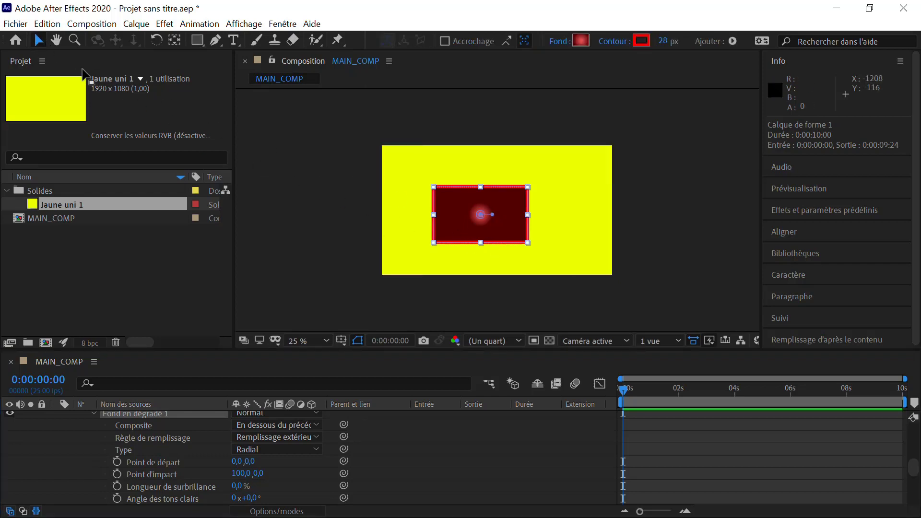
{"action": "key", "text": "period"}
{"action": "key", "text": "period"}
{"action": "key", "text": "period"}
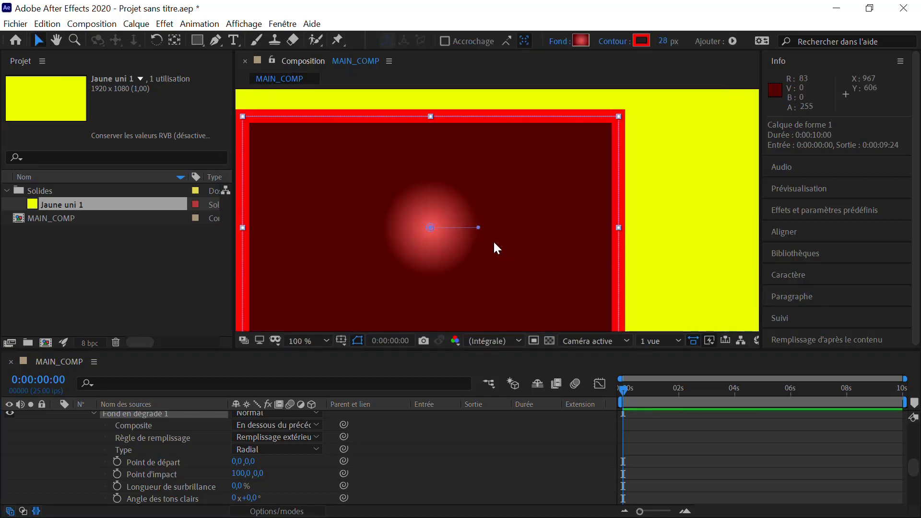
{"action": "left_click", "coordinate": [431, 231]}
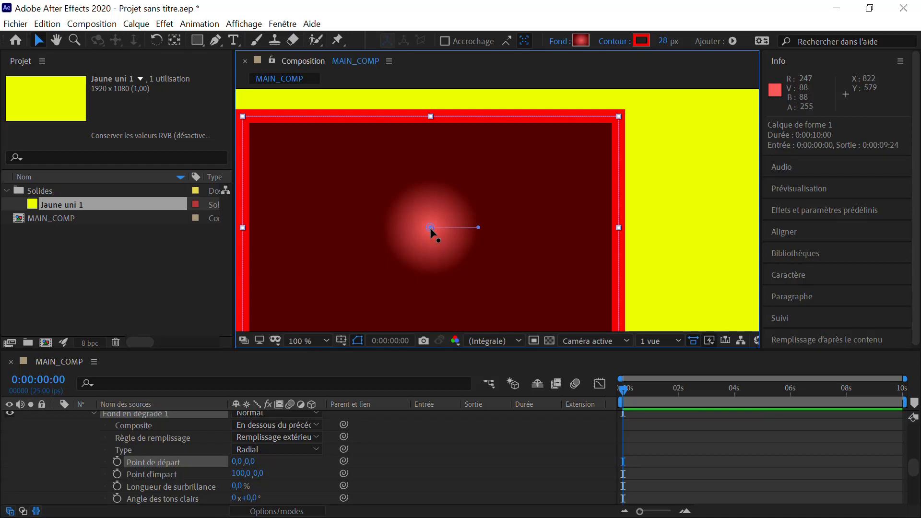
{"action": "left_click_drag", "start_coordinate": [431, 232], "coordinate": [452, 180]}
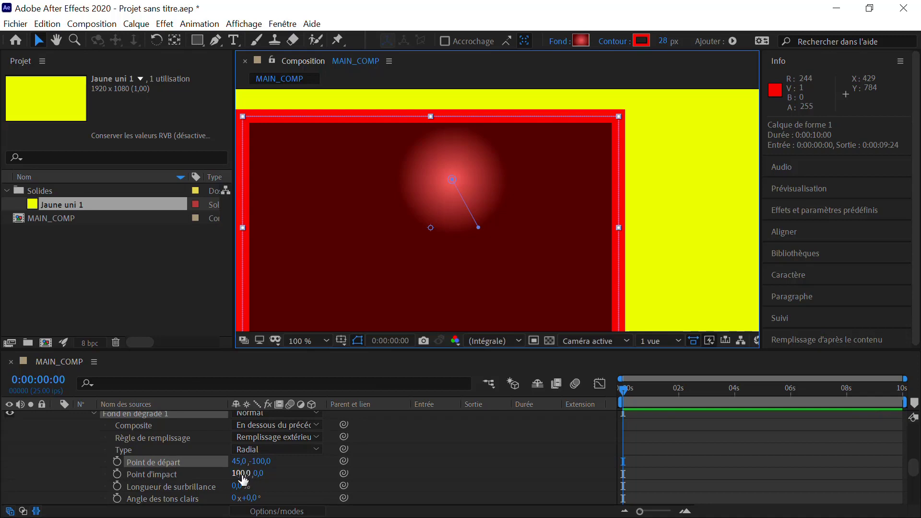
Stretch the radial gradient diagonally, with its start point at about -317, -170 and its end point at about 549, 303.
{"action": "mouse_move", "coordinate": [238, 474]}
{"action": "left_mouse_down"}
{"action": "mouse_move", "coordinate": [230, 474]}
{"action": "mouse_move", "coordinate": [240, 474]}
{"action": "left_mouse_up"}
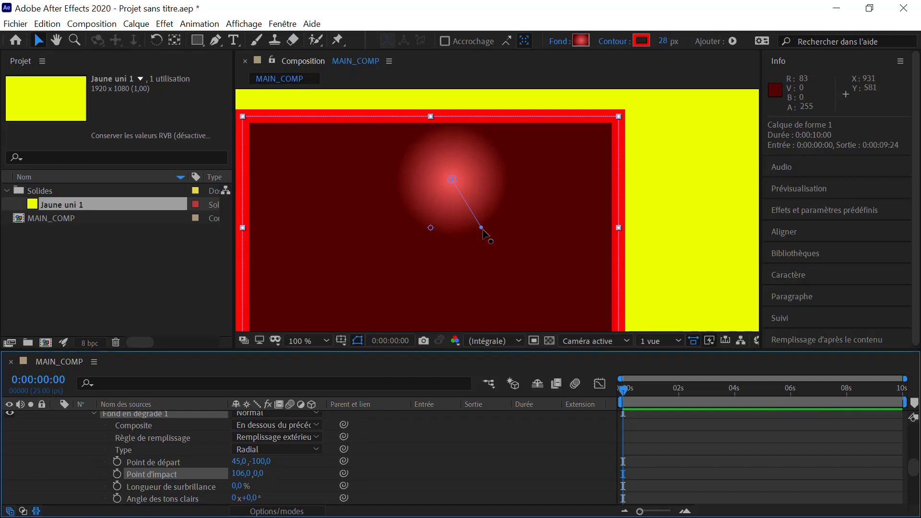
{"action": "left_click_drag", "start_coordinate": [482, 230], "coordinate": [571, 316]}
{"action": "key", "text": "comma"}
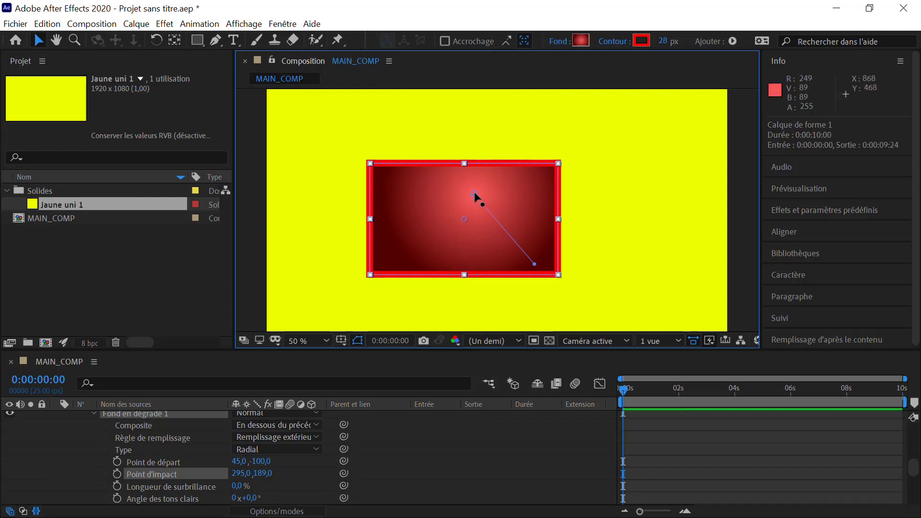
{"action": "left_click_drag", "start_coordinate": [474, 193], "coordinate": [388, 178]}
{"action": "left_click_drag", "start_coordinate": [534, 264], "coordinate": [596, 292]}
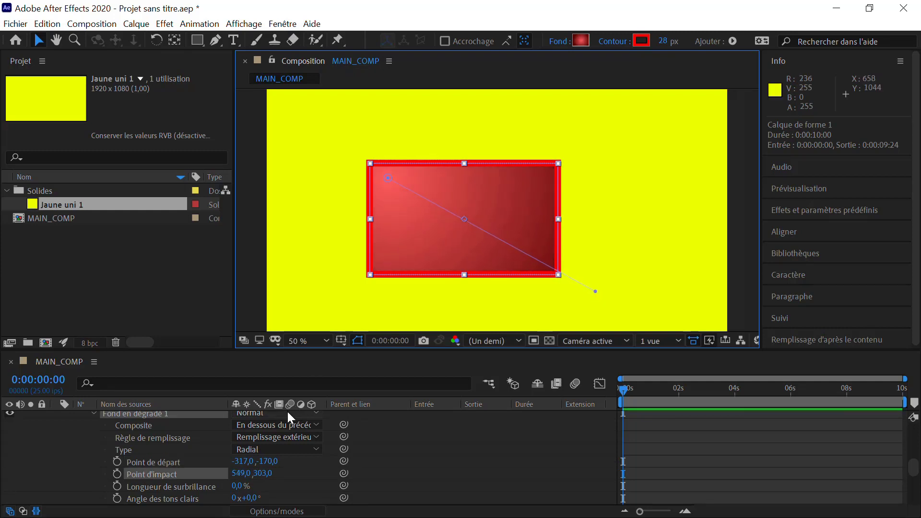
Set the radial gradient's highlight length (Longueur de surbrillance) to 44%.
{"action": "key", "text": "period"}
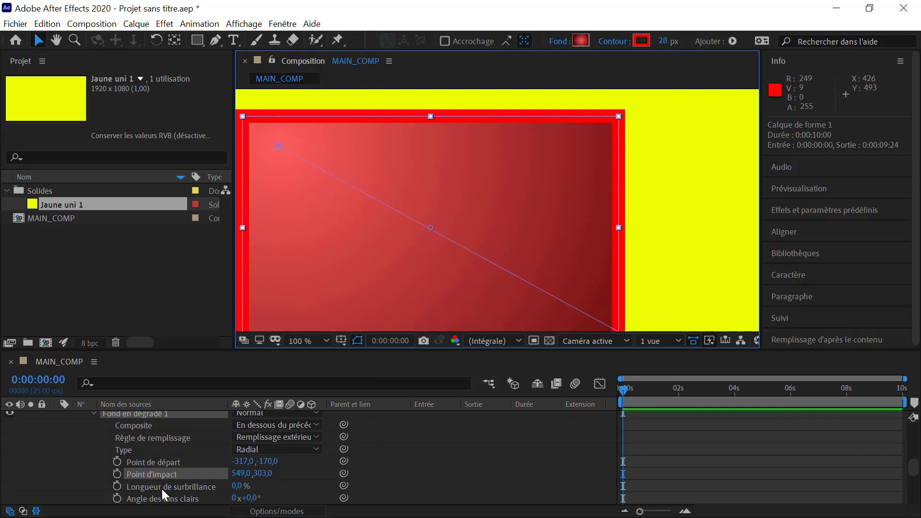
{"action": "scroll", "coordinate": [171, 485], "scroll_direction": "down", "scroll_amount": 1}
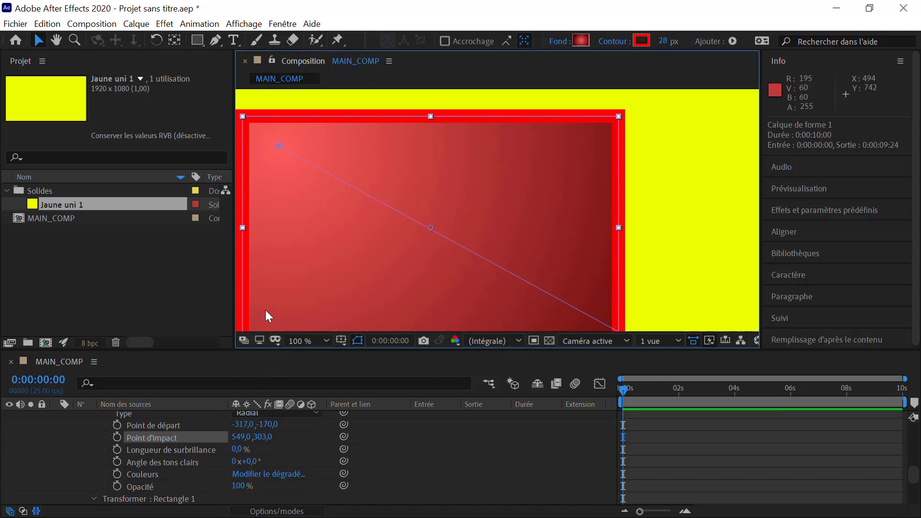
{"action": "left_click_drag", "start_coordinate": [237, 450], "coordinate": [263, 448]}
{"action": "key", "text": "comma"}
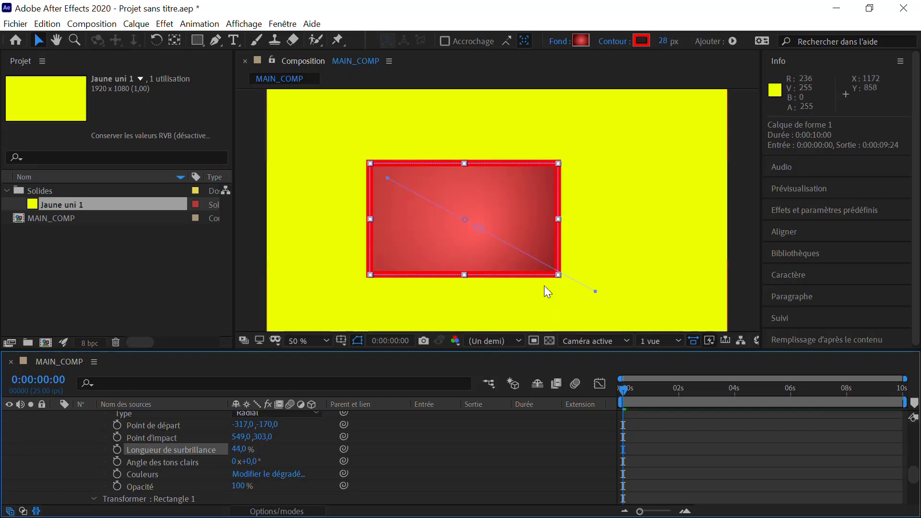
Move the gradient's highlight handle into the rectangle's lower-left corner, about 38.4% long at an angle of about 62.7°.
{"action": "key", "text": "period"}
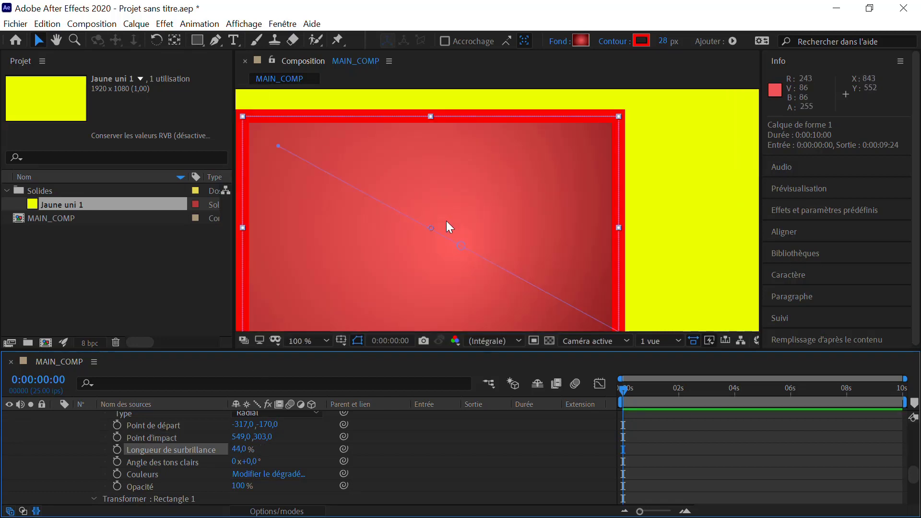
{"action": "left_click", "coordinate": [463, 240]}
{"action": "left_click_drag", "start_coordinate": [476, 224], "coordinate": [337, 247]}
{"action": "key", "text": "comma"}
{"action": "key", "text": "comma"}
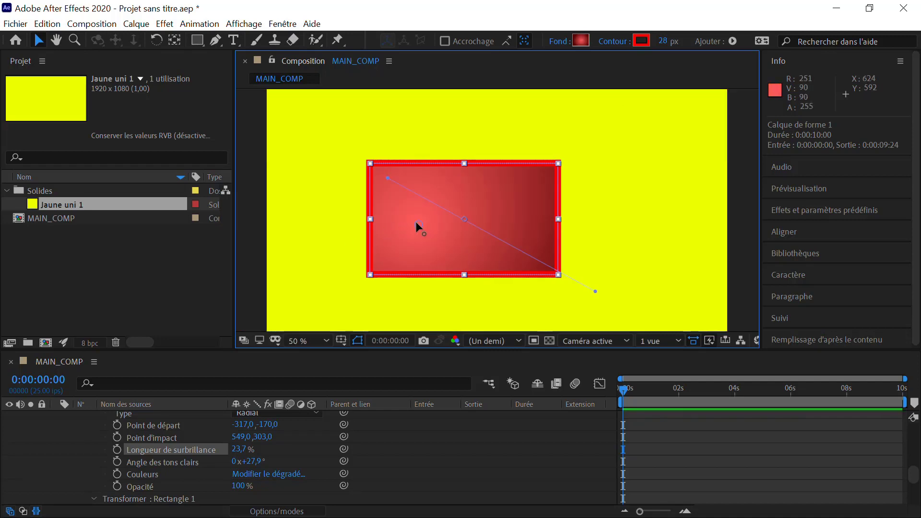
{"action": "mouse_move", "coordinate": [387, 255]}
{"action": "left_mouse_down"}
{"action": "mouse_move", "coordinate": [480, 256]}
{"action": "mouse_move", "coordinate": [387, 268]}
{"action": "left_mouse_up"}
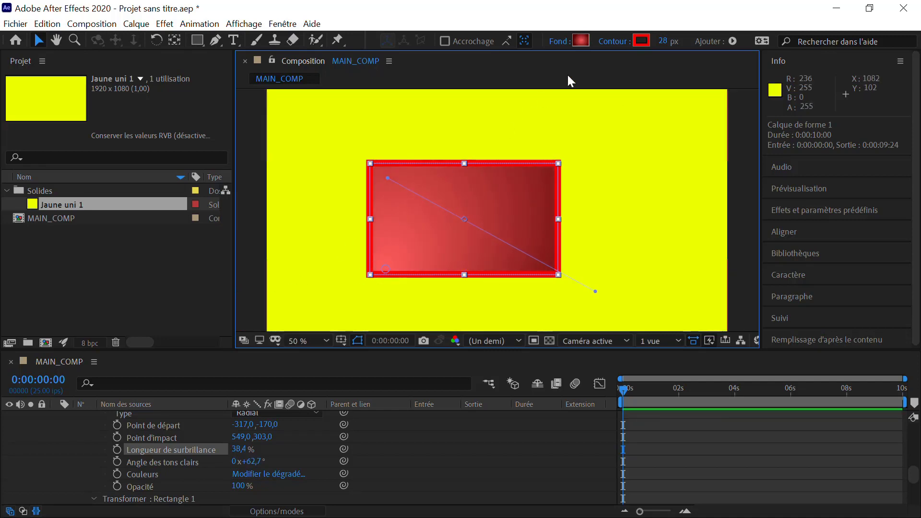
Compare the solid colour, linear gradient and radial gradient types for the rectangle's fill in the fill options.
{"action": "scroll", "coordinate": [131, 428], "scroll_direction": "up", "scroll_amount": 3}
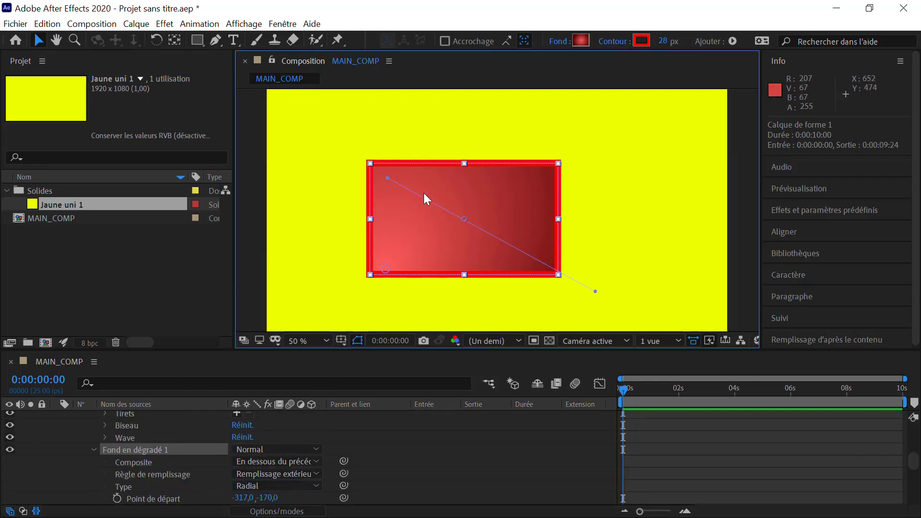
{"action": "left_click", "coordinate": [558, 42]}
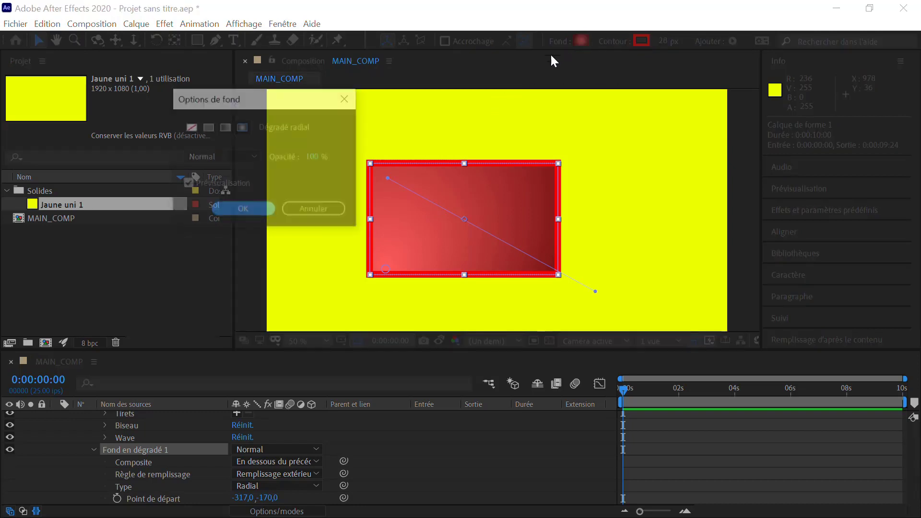
{"action": "left_click", "coordinate": [226, 127]}
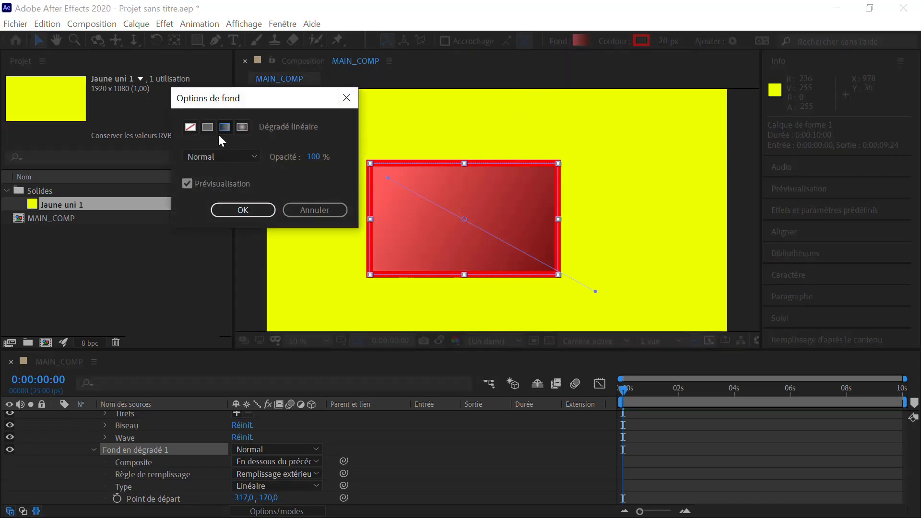
{"action": "left_click", "coordinate": [206, 129]}
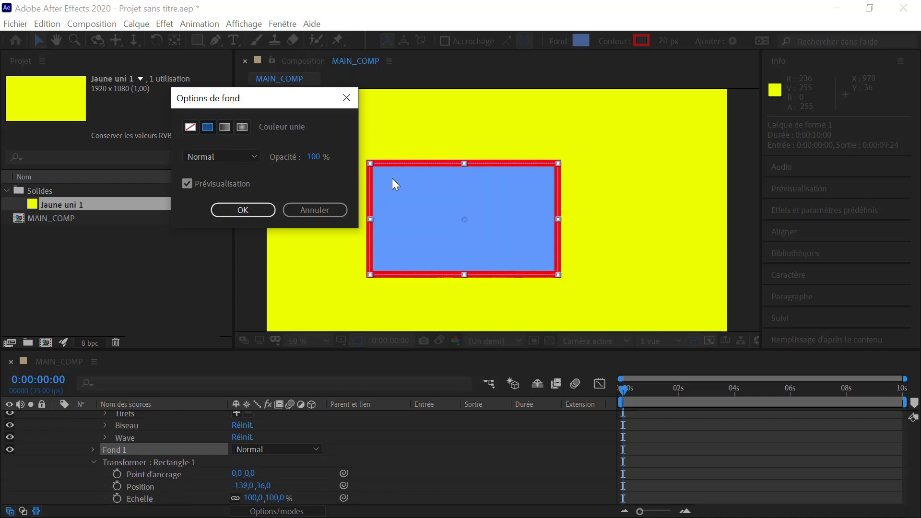
{"action": "left_click", "coordinate": [226, 127]}
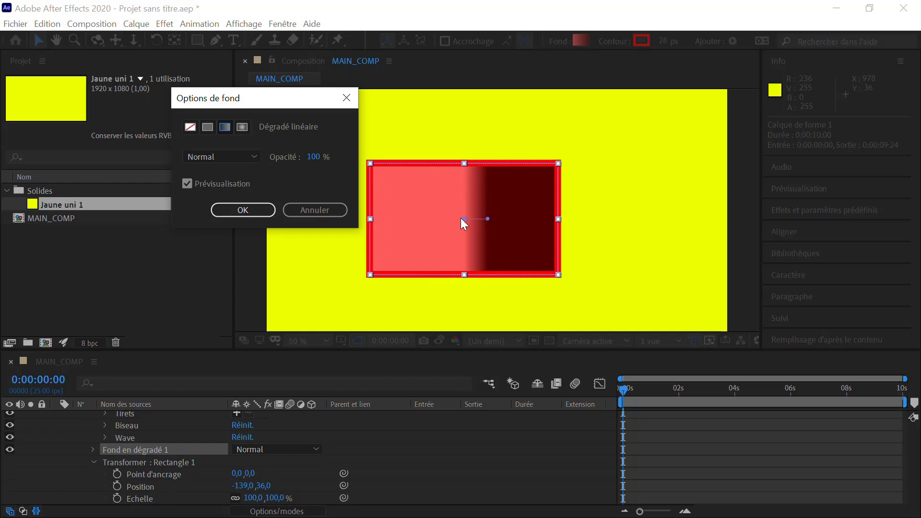
{"action": "left_click", "coordinate": [242, 127]}
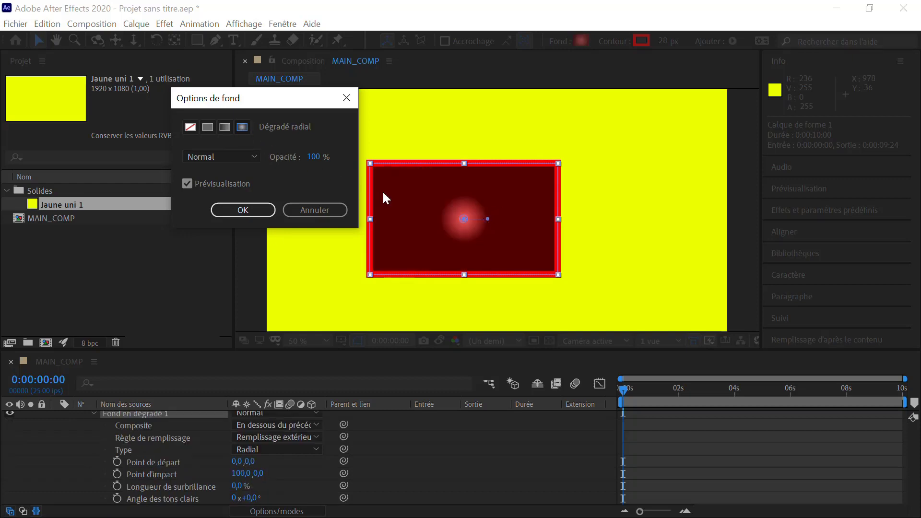
{"action": "left_click", "coordinate": [226, 128]}
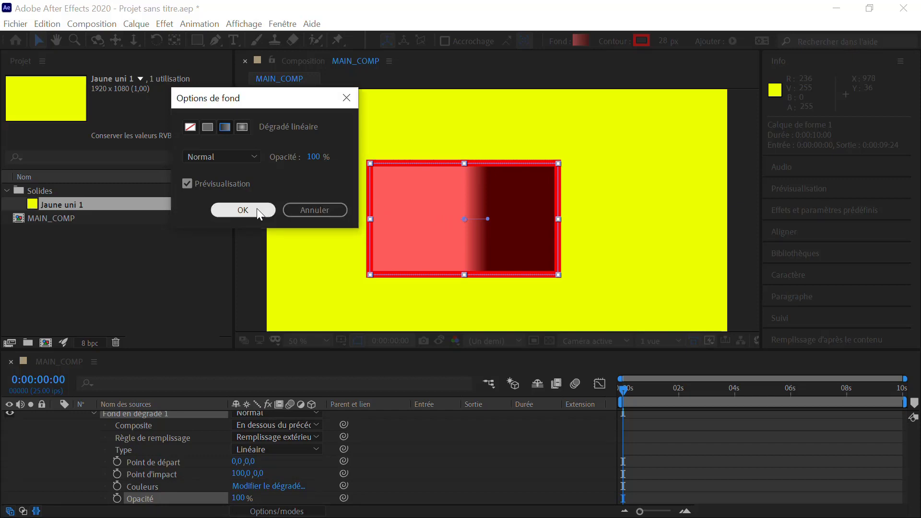
Try the no-fill and solid colour types on the rectangle and apply a linear gradient (Dégradé linéaire) fill.
{"action": "left_click", "coordinate": [190, 127]}
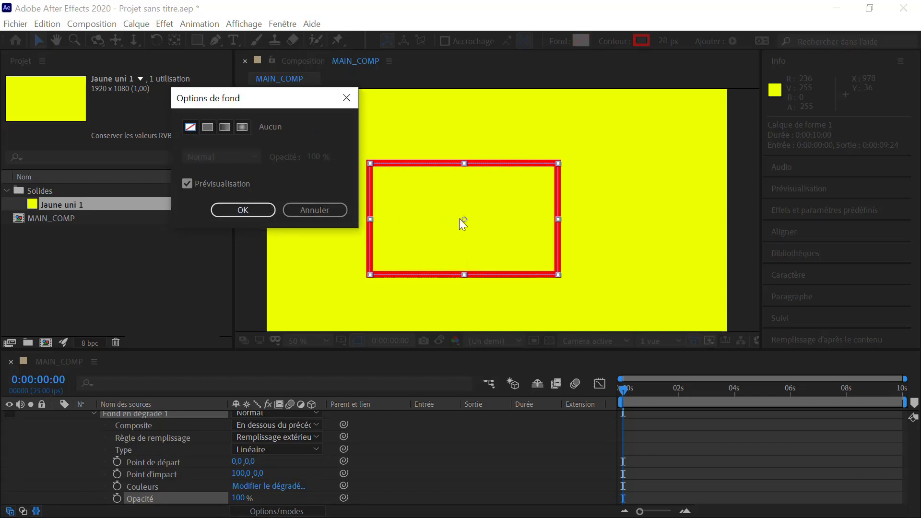
{"action": "left_click", "coordinate": [207, 127]}
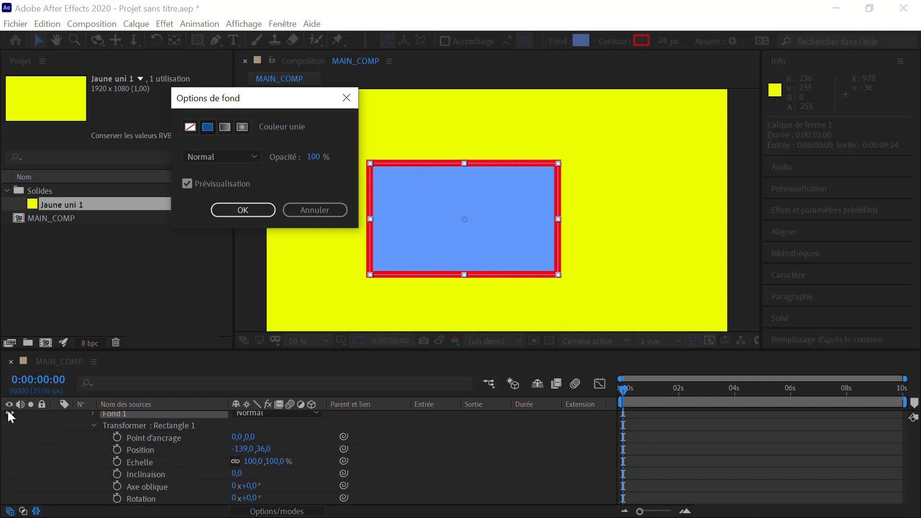
{"action": "left_click", "coordinate": [191, 125]}
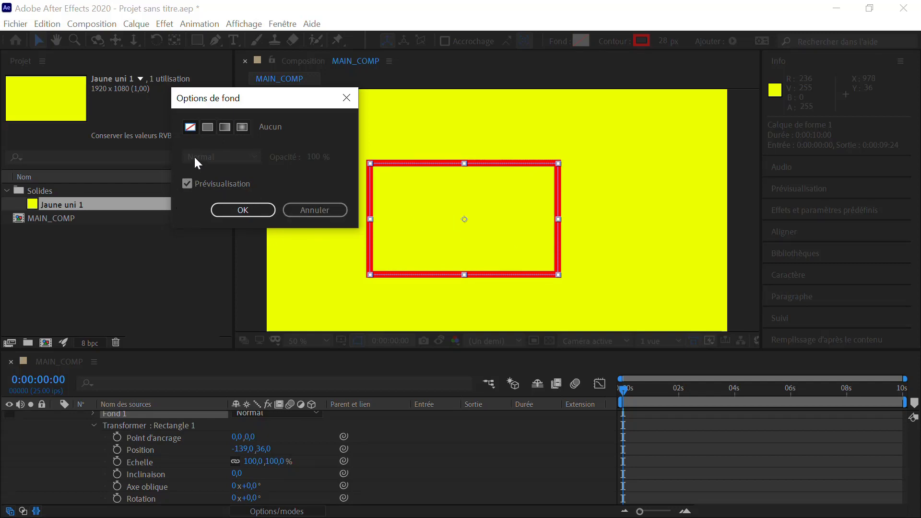
{"action": "left_click", "coordinate": [222, 123]}
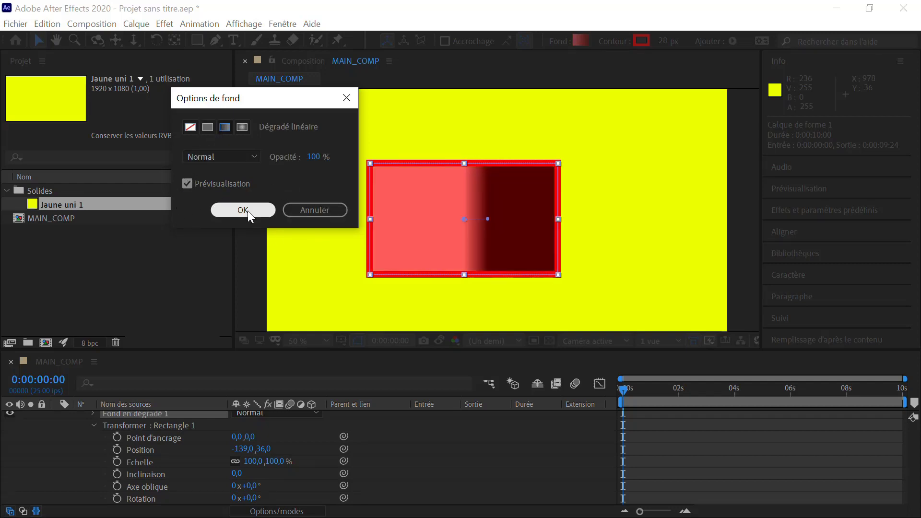
{"action": "left_click", "coordinate": [273, 212]}
Stretch the linear fill gradient horizontally across the rectangle, from just inside its left edge to just inside its right edge.
{"action": "scroll", "coordinate": [471, 221], "scroll_direction": "up", "scroll_amount": 1}
{"action": "left_click_drag", "start_coordinate": [454, 226], "coordinate": [300, 178]}
{"action": "key", "text": "v"}
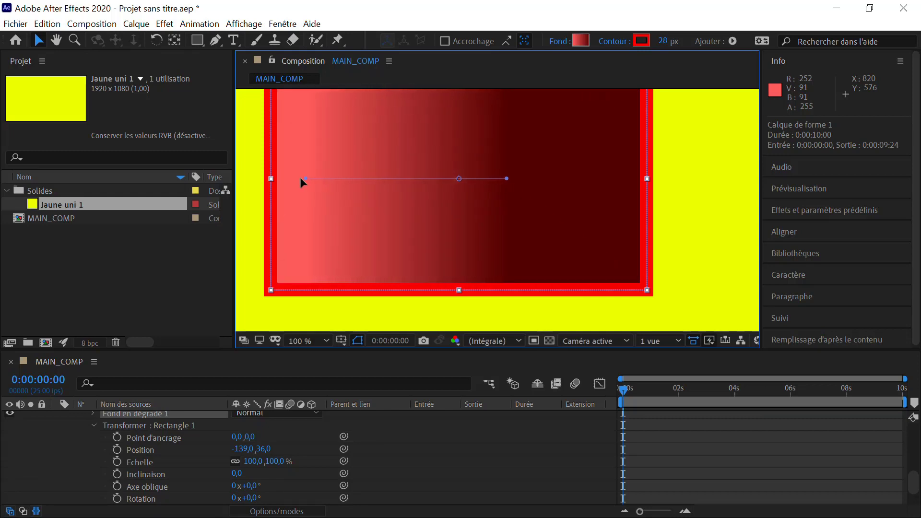
{"action": "left_click_drag", "start_coordinate": [507, 180], "coordinate": [633, 181]}
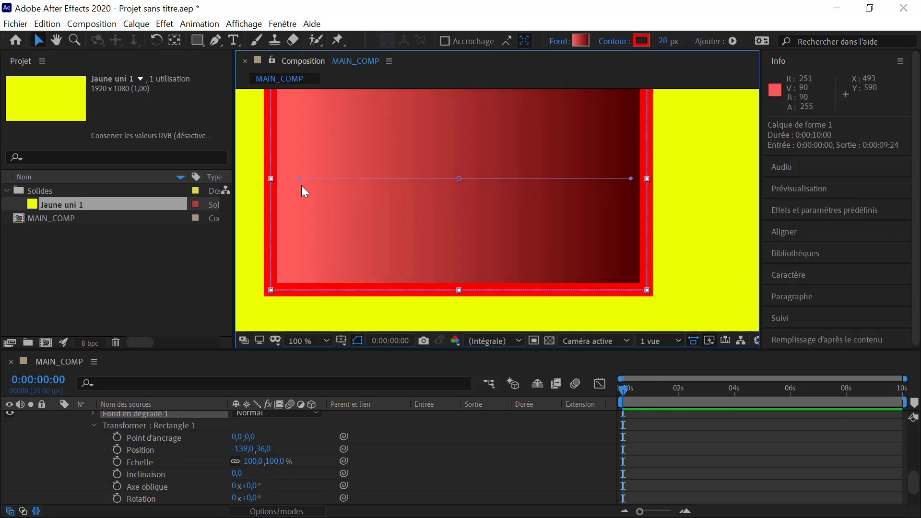
{"action": "left_click_drag", "start_coordinate": [289, 178], "coordinate": [283, 177]}
Set the rectangle's stroke colour to white (FFFFFF).
{"action": "left_click", "coordinate": [641, 43]}
{"action": "type", "text": "FFFFFF"}
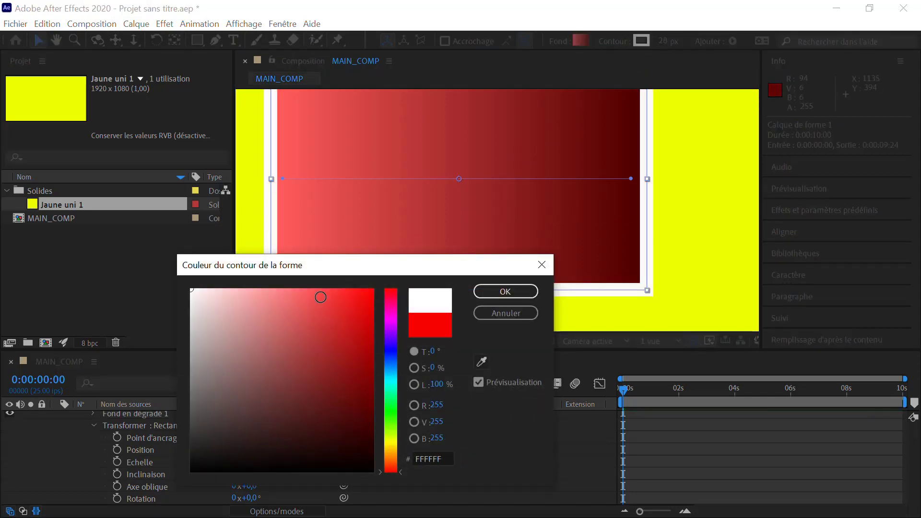
{"action": "left_click", "coordinate": [507, 293]}
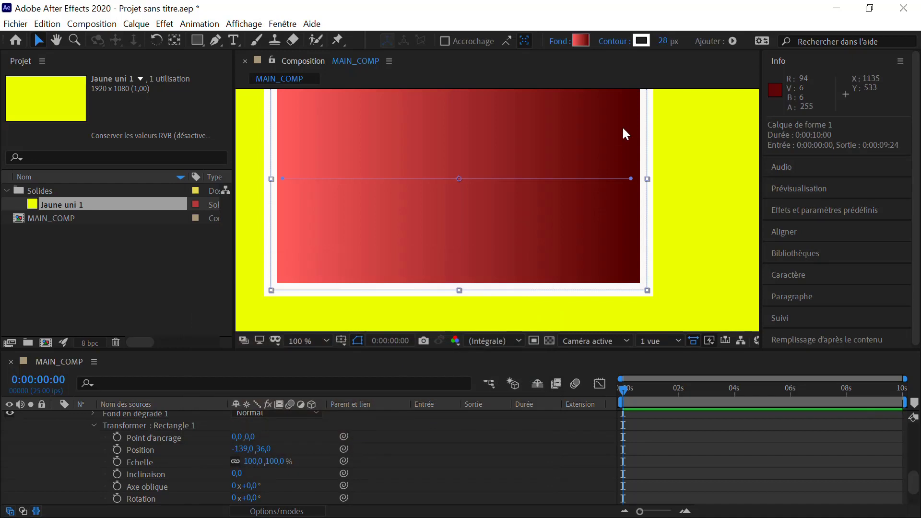
Set the stroke's opacity to 100% and keep its blending mode at Normal in the stroke options.
{"action": "left_click", "coordinate": [614, 40]}
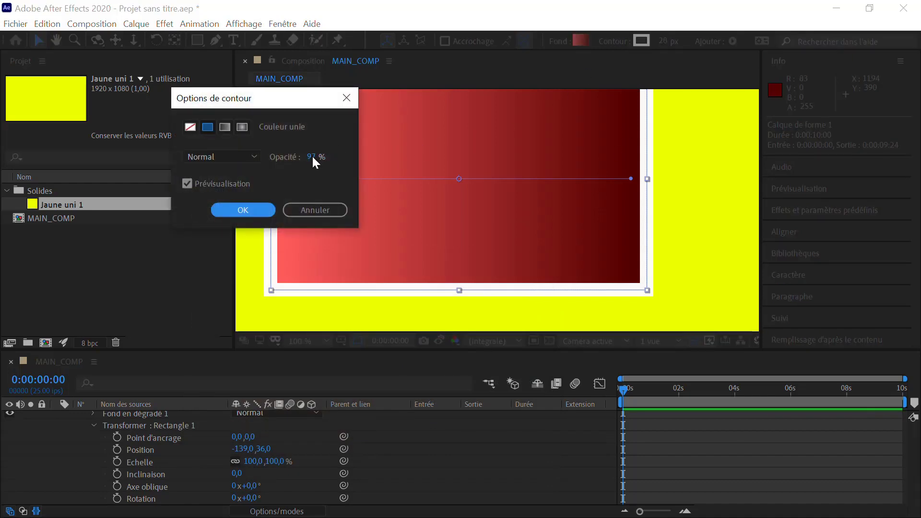
{"action": "left_click_drag", "start_coordinate": [312, 154], "coordinate": [386, 155]}
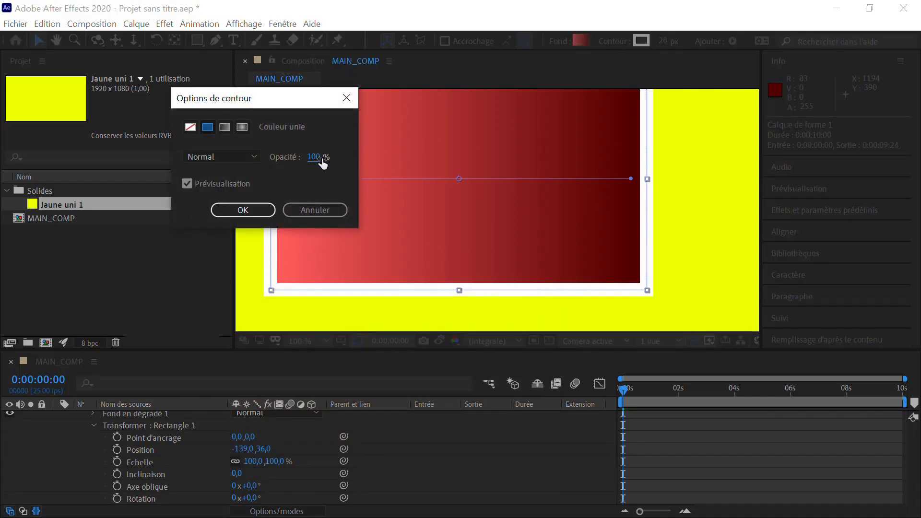
{"action": "left_click", "coordinate": [242, 157]}
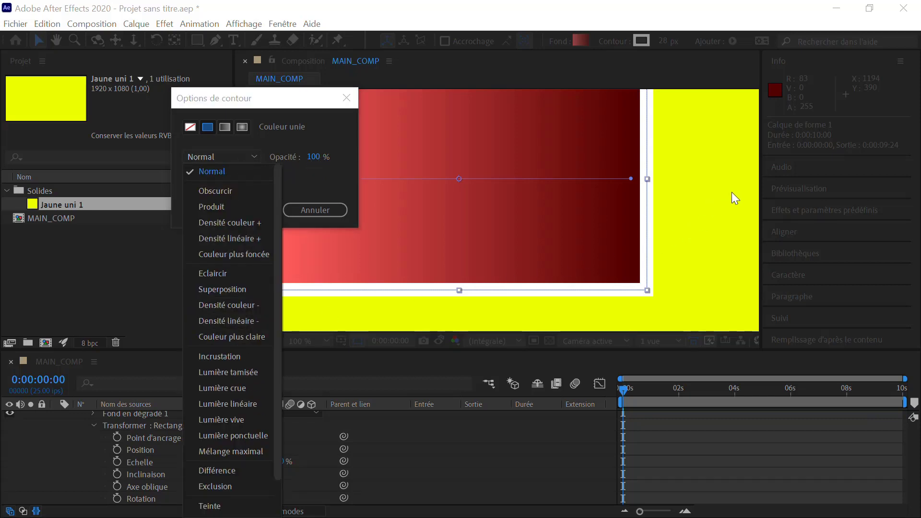
{"action": "left_click", "coordinate": [253, 159]}
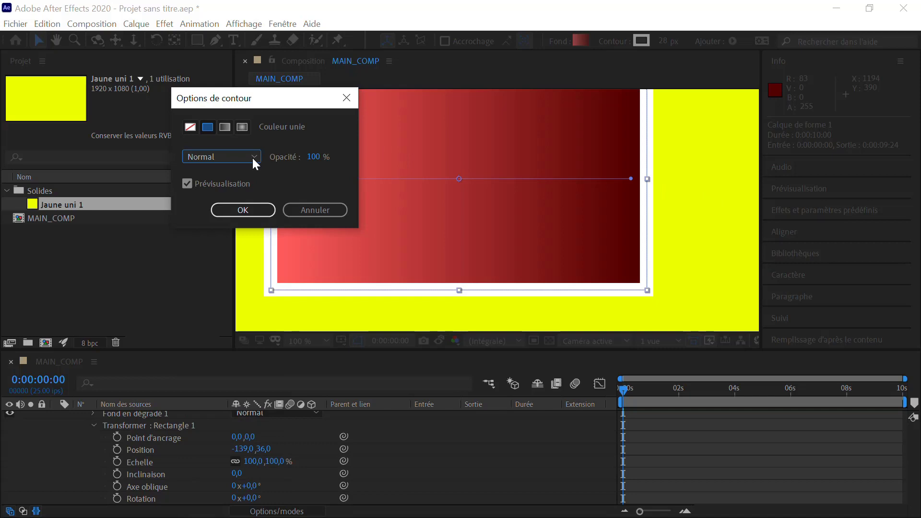
Preview a linear gradient on the rectangle's stroke and apply a radial gradient (Dégradé radial) to it instead.
{"action": "left_click", "coordinate": [222, 128]}
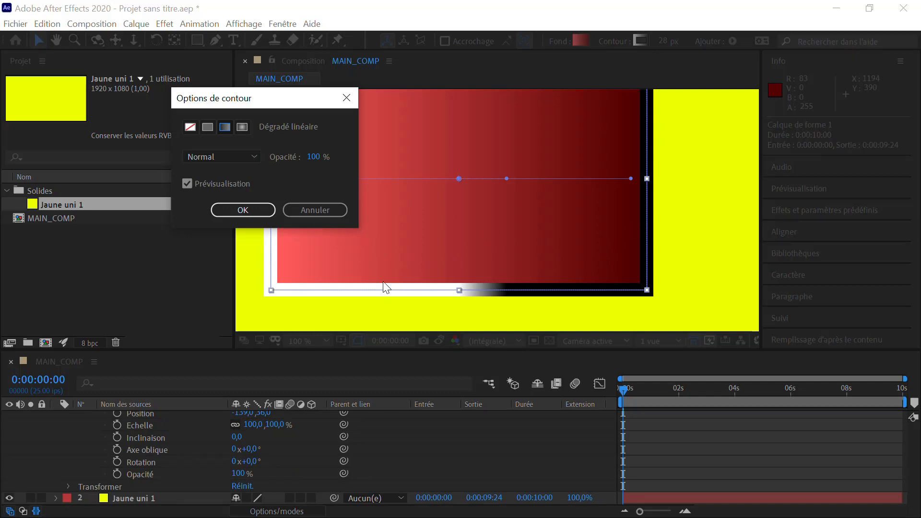
{"action": "left_click", "coordinate": [243, 127]}
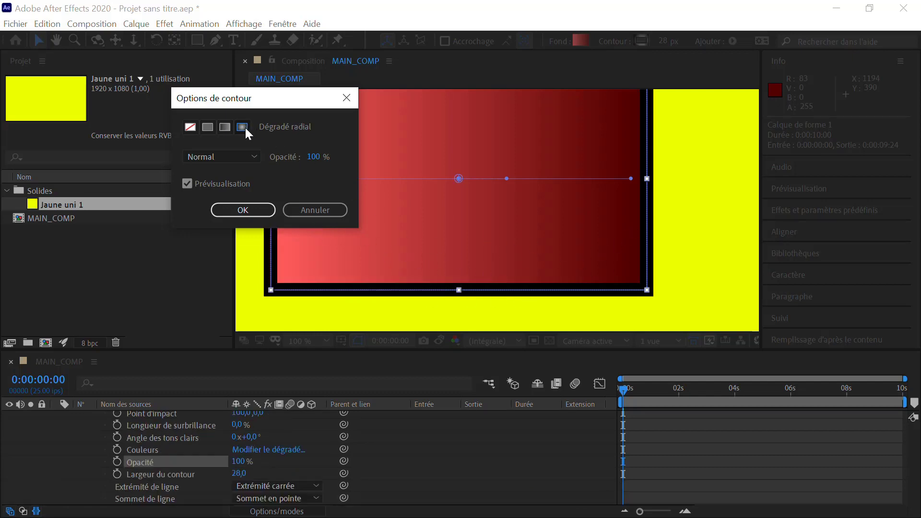
{"action": "left_click", "coordinate": [245, 210]}
{"action": "key", "text": "comma"}
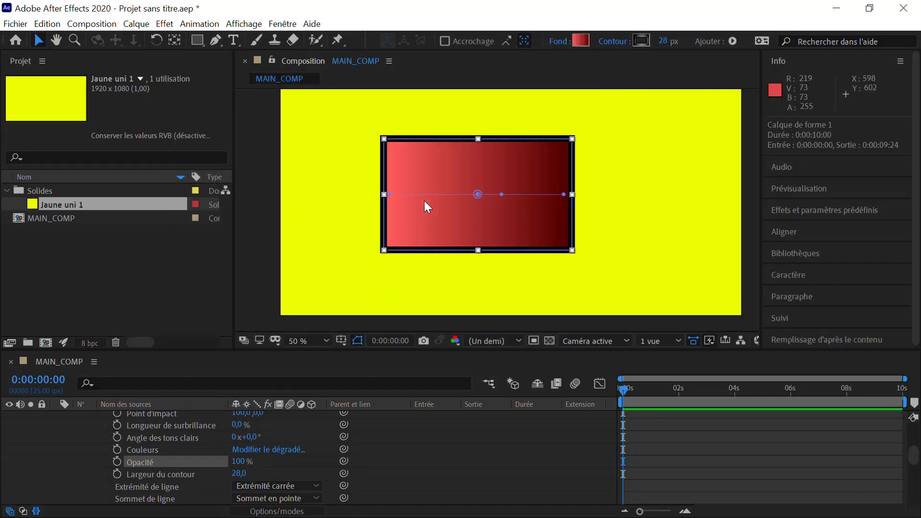
Set the end point (Point d'impact) of the stroke's radial gradient to 524, 0.
{"action": "scroll", "coordinate": [173, 456], "scroll_direction": "up", "scroll_amount": 5}
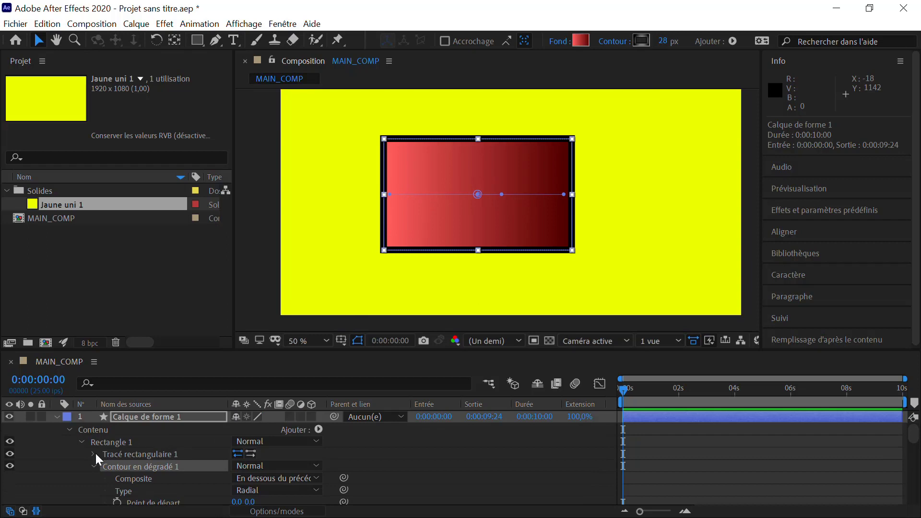
{"action": "left_click", "coordinate": [94, 466]}
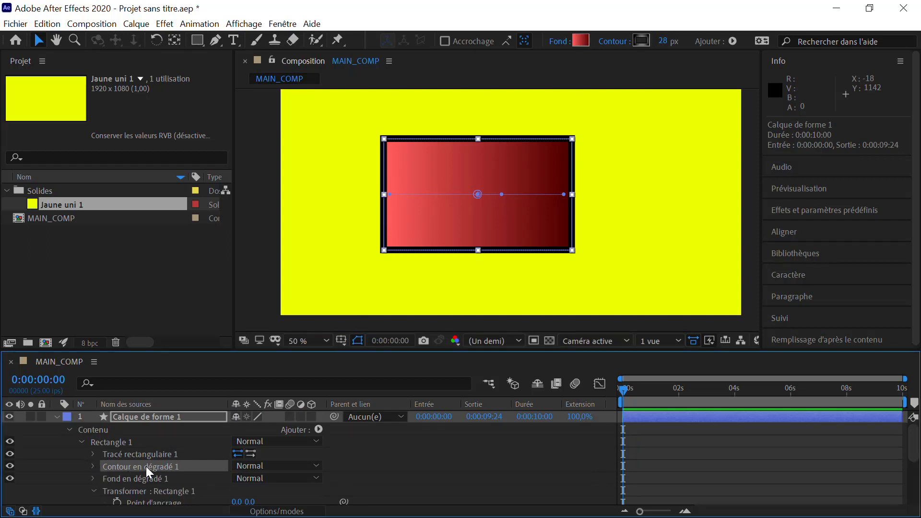
{"action": "left_click", "coordinate": [96, 470]}
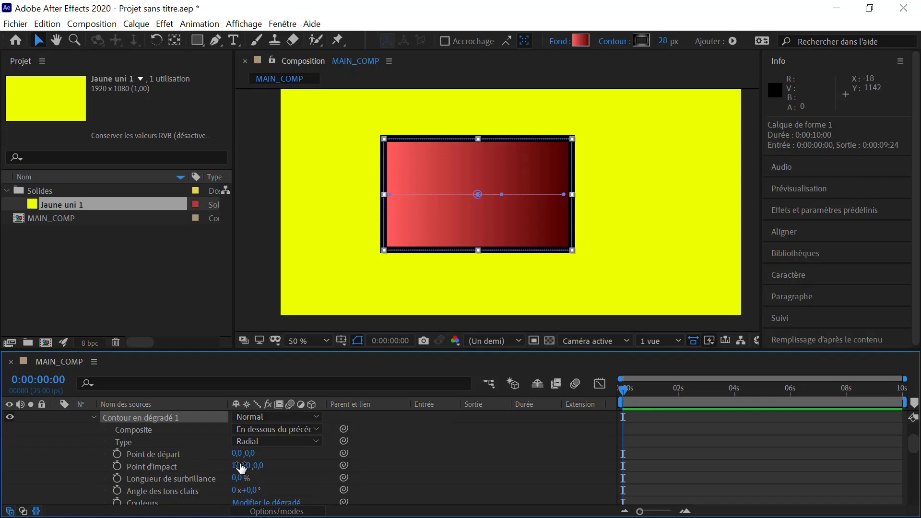
{"action": "left_click", "coordinate": [237, 466]}
{"action": "type", "text": "350"}
{"action": "key", "text": "Return"}
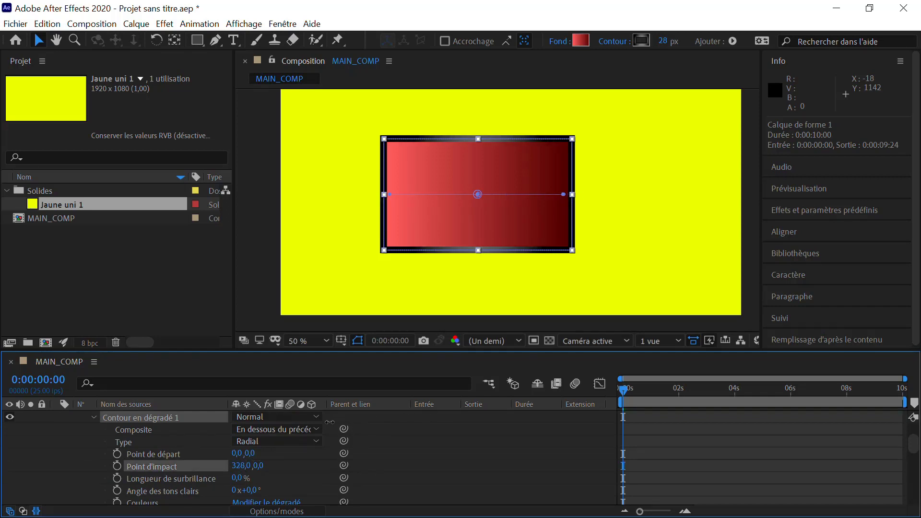
{"action": "left_click_drag", "start_coordinate": [418, 417], "coordinate": [481, 403]}
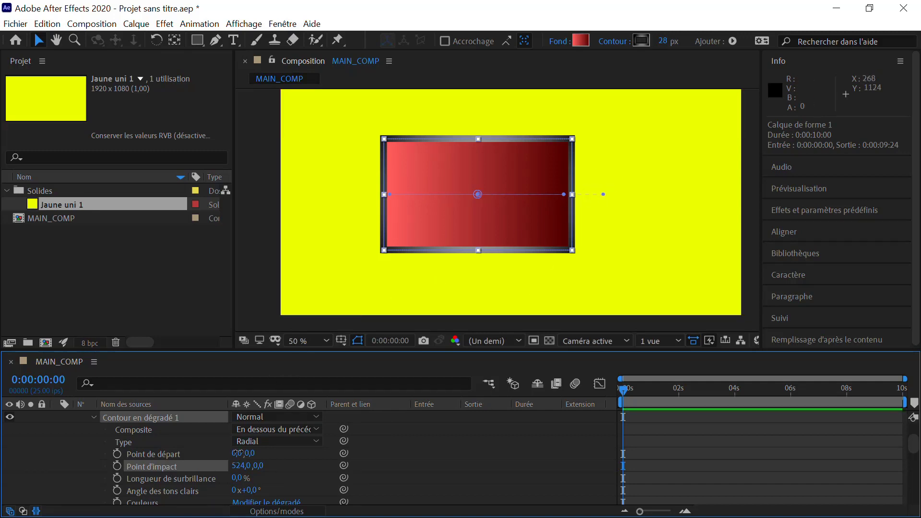
Move the stroke gradient's start point to about -7, 55 and its end point above the rectangle to about 382, -380.
{"action": "left_click_drag", "start_coordinate": [237, 454], "coordinate": [286, 441]}
{"action": "left_click_drag", "start_coordinate": [489, 201], "coordinate": [477, 210]}
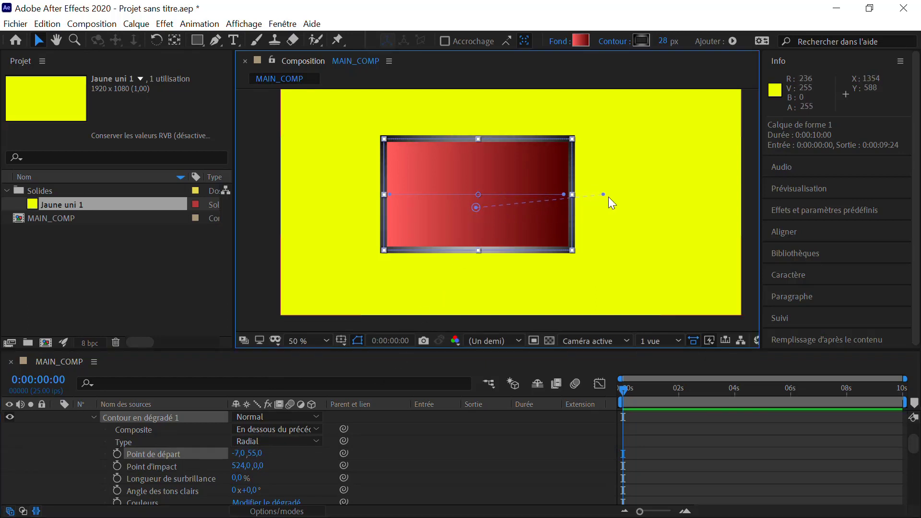
{"action": "mouse_move", "coordinate": [603, 255]}
{"action": "left_mouse_down"}
{"action": "mouse_move", "coordinate": [664, 274]}
{"action": "mouse_move", "coordinate": [549, 228]}
{"action": "mouse_move", "coordinate": [523, 276]}
{"action": "mouse_move", "coordinate": [350, 260]}
{"action": "mouse_move", "coordinate": [327, 248]}
{"action": "mouse_move", "coordinate": [315, 196]}
{"action": "left_mouse_up"}
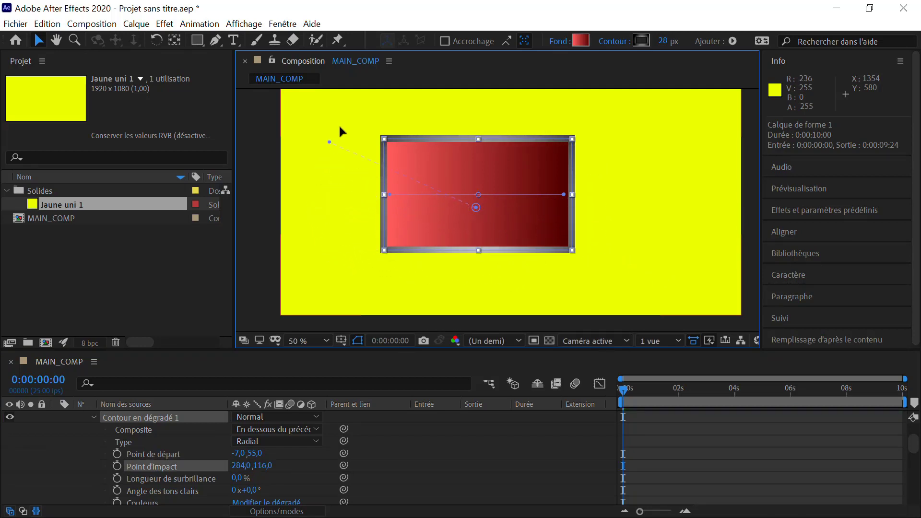
{"action": "left_click_drag", "start_coordinate": [393, 101], "coordinate": [569, 101]}
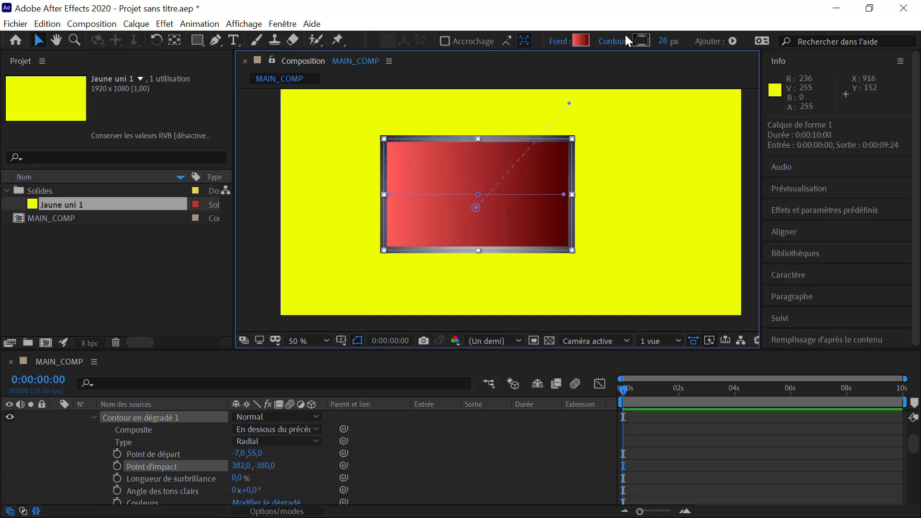
Compare the solid and radial gradient types for the stroke and apply the solid colour (Couleur unie), keeping the Selection tool active.
{"action": "left_click", "coordinate": [615, 43]}
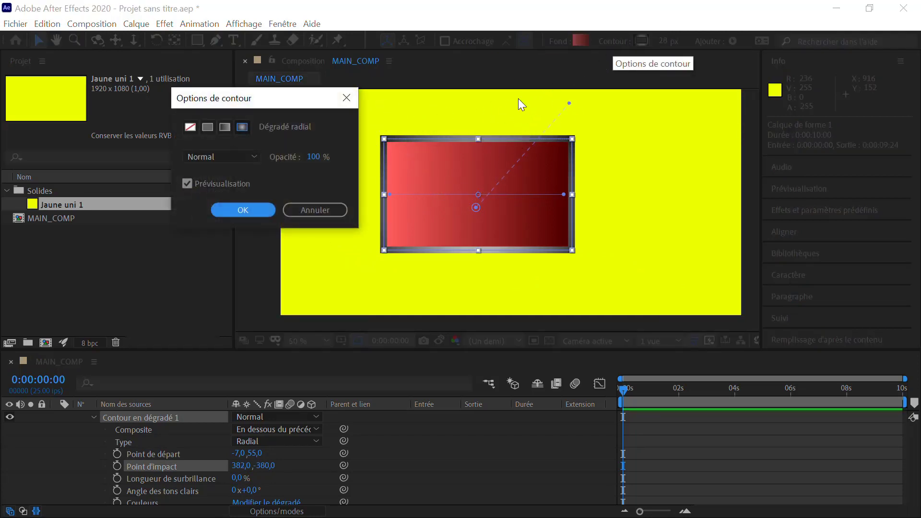
{"action": "left_click", "coordinate": [208, 127]}
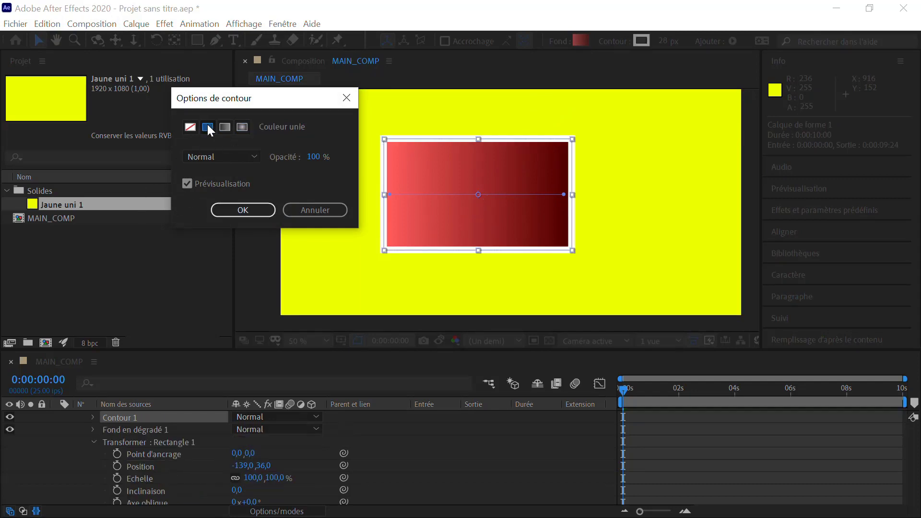
{"action": "left_click", "coordinate": [242, 126]}
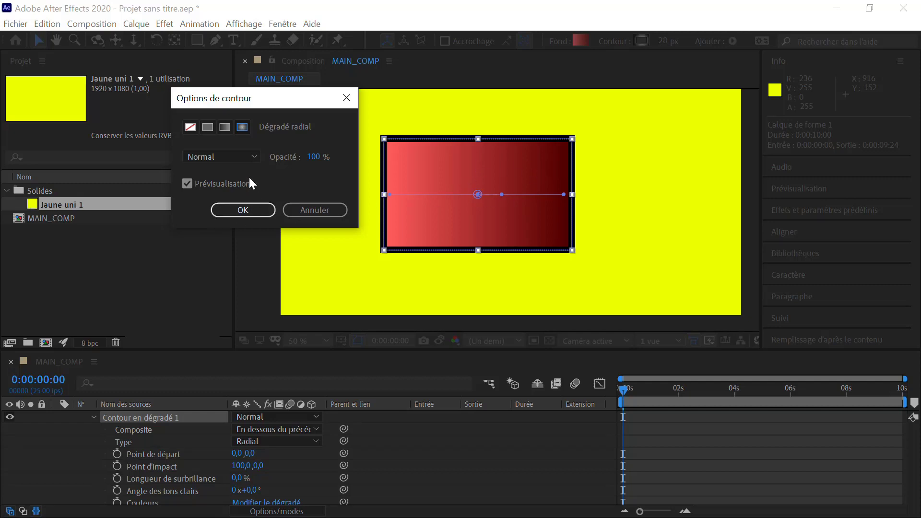
{"action": "left_click", "coordinate": [208, 127]}
{"action": "left_click", "coordinate": [250, 209]}
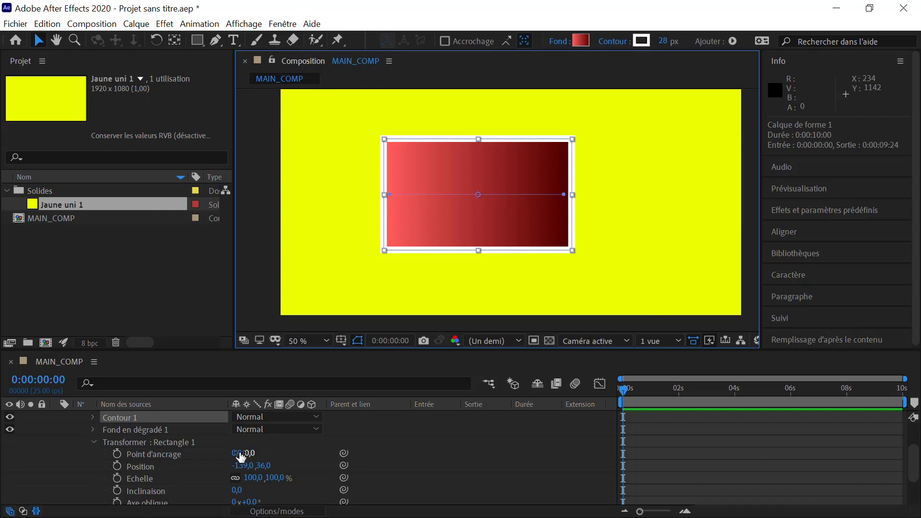
{"action": "left_click", "coordinate": [41, 42]}
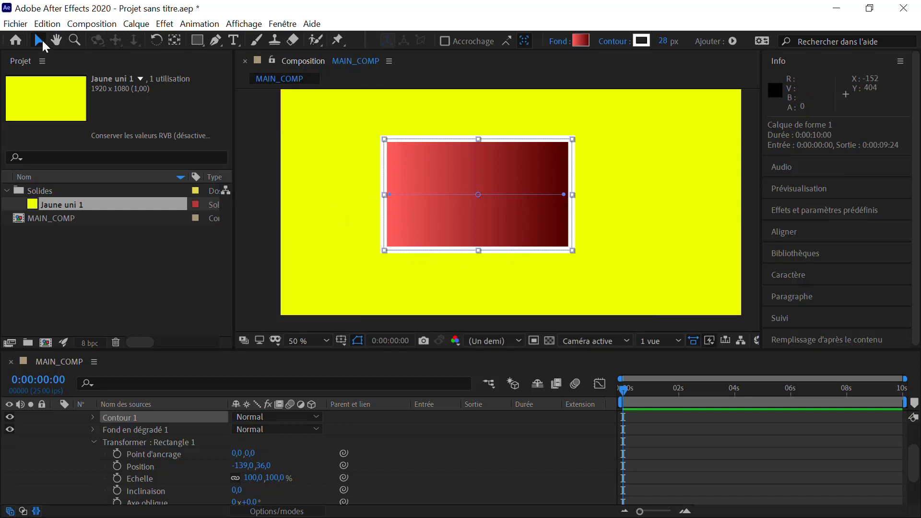
Set the stroke width (Largeur du contour) of the rectangle's Contour 1 to 71 px.
{"action": "left_click", "coordinate": [398, 175]}
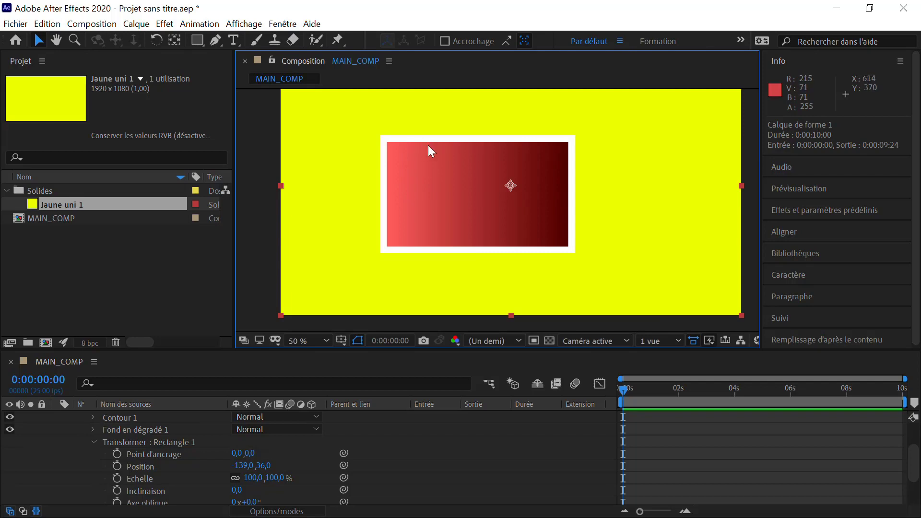
{"action": "double_click", "coordinate": [455, 195]}
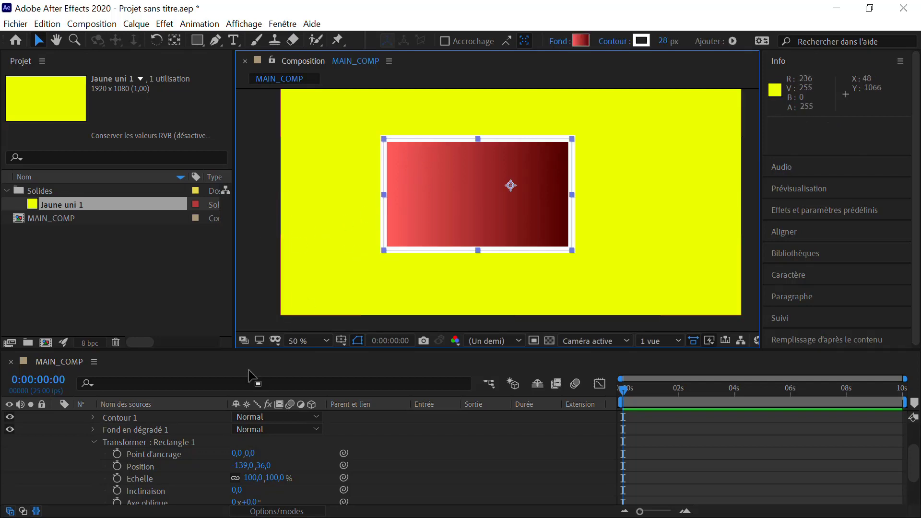
{"action": "scroll", "coordinate": [115, 453], "scroll_direction": "up", "scroll_amount": 1}
{"action": "left_click", "coordinate": [94, 456]}
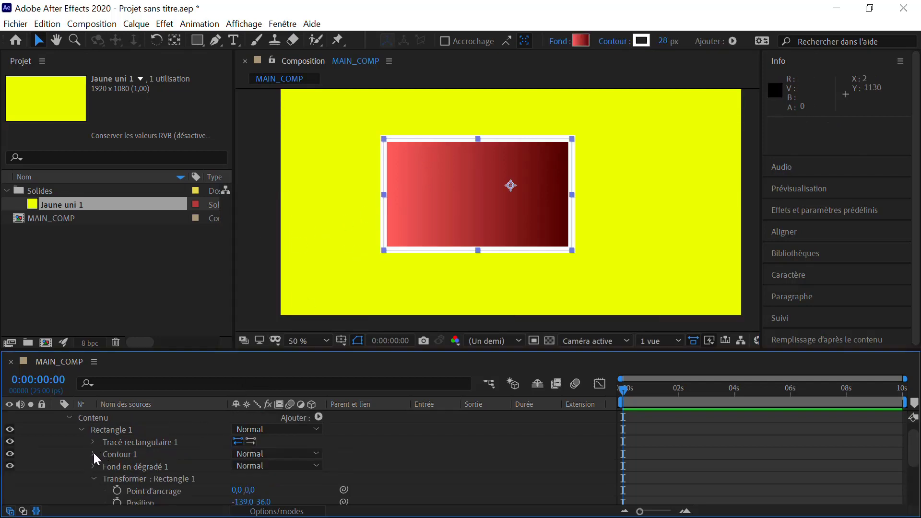
{"action": "scroll", "coordinate": [113, 464], "scroll_direction": "down", "scroll_amount": 1}
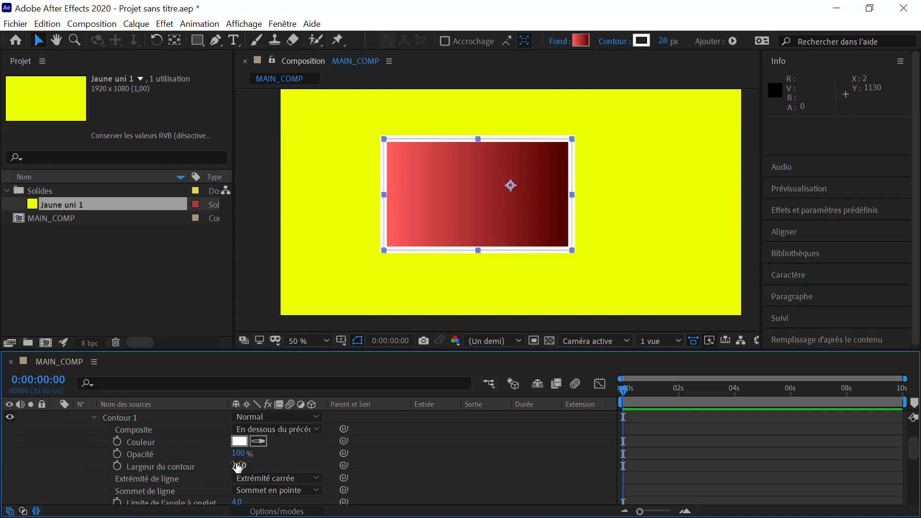
{"action": "left_click_drag", "start_coordinate": [238, 465], "coordinate": [268, 464]}
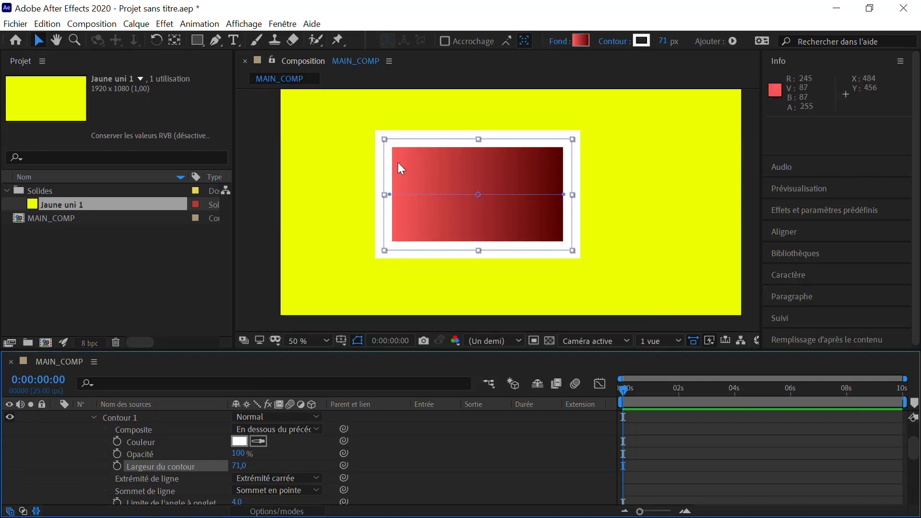
Inspect the rectangle's stroke corners at 100 % and set the stroke's line join (Sommet de ligne) to rounded, Sommet en arrondi.
{"action": "key", "text": "slash"}
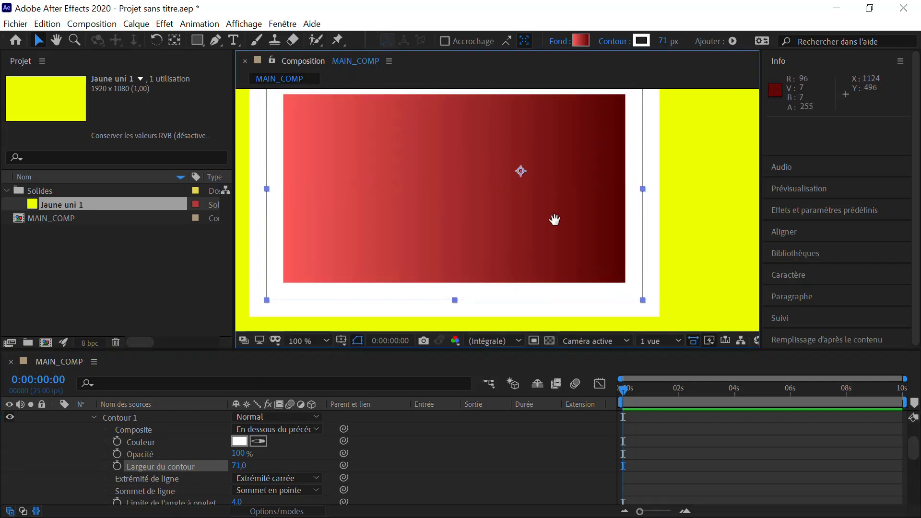
{"action": "scroll", "coordinate": [582, 183], "scroll_direction": "up", "scroll_amount": 5}
{"action": "scroll", "coordinate": [582, 182], "scroll_direction": "right", "scroll_amount": 3}
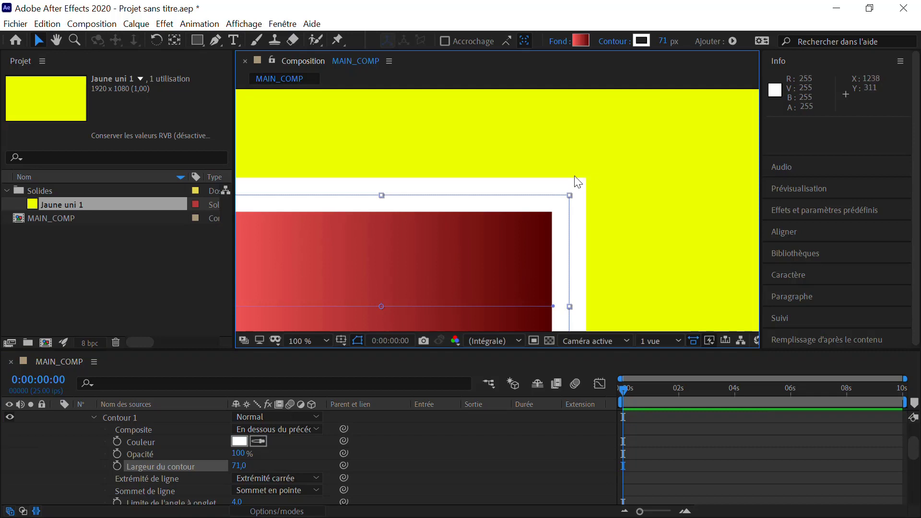
{"action": "scroll", "coordinate": [403, 198], "scroll_direction": "left", "scroll_amount": 5}
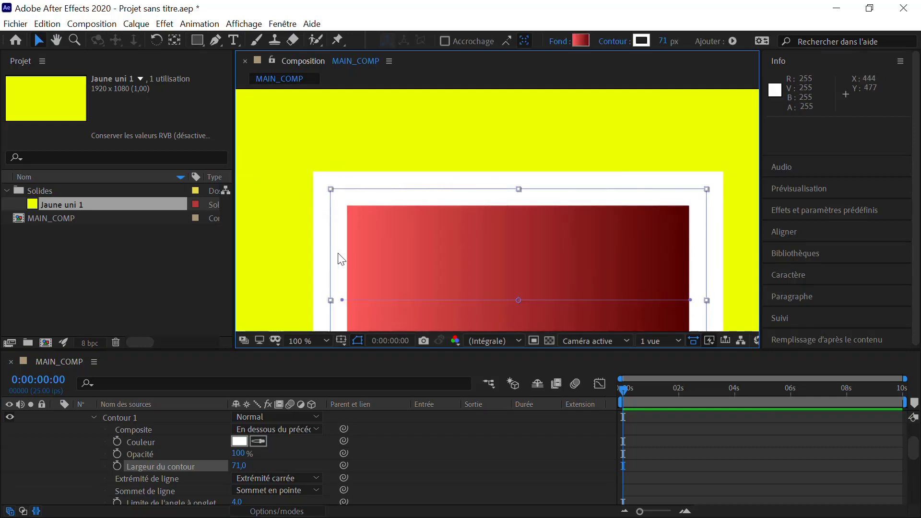
{"action": "scroll", "coordinate": [330, 253], "scroll_direction": "down", "scroll_amount": 7}
{"action": "scroll", "coordinate": [309, 230], "scroll_direction": "right", "scroll_amount": 2}
{"action": "left_click", "coordinate": [146, 478]}
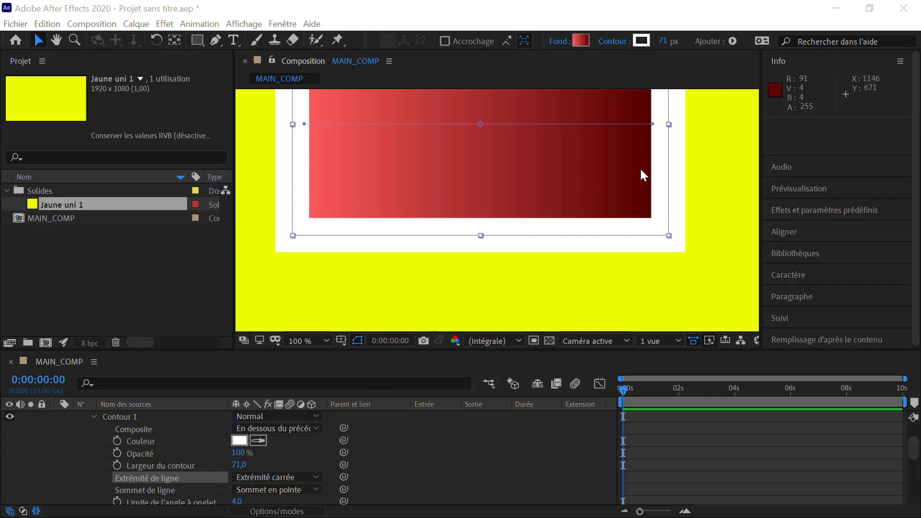
{"action": "left_click", "coordinate": [139, 491]}
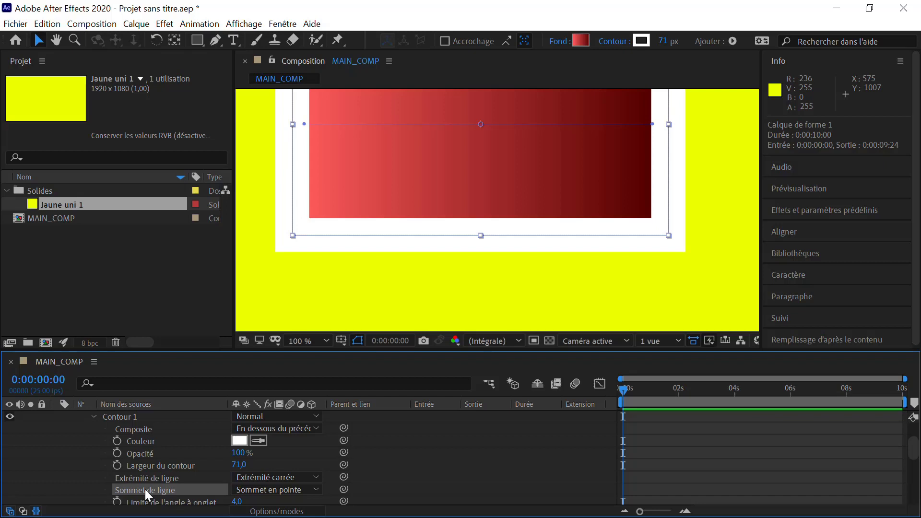
{"action": "left_click", "coordinate": [255, 490]}
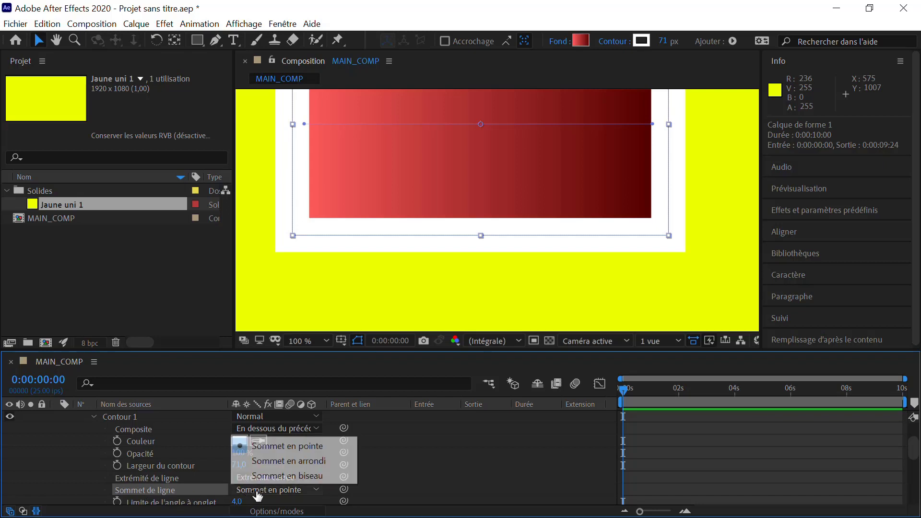
{"action": "left_click", "coordinate": [306, 462]}
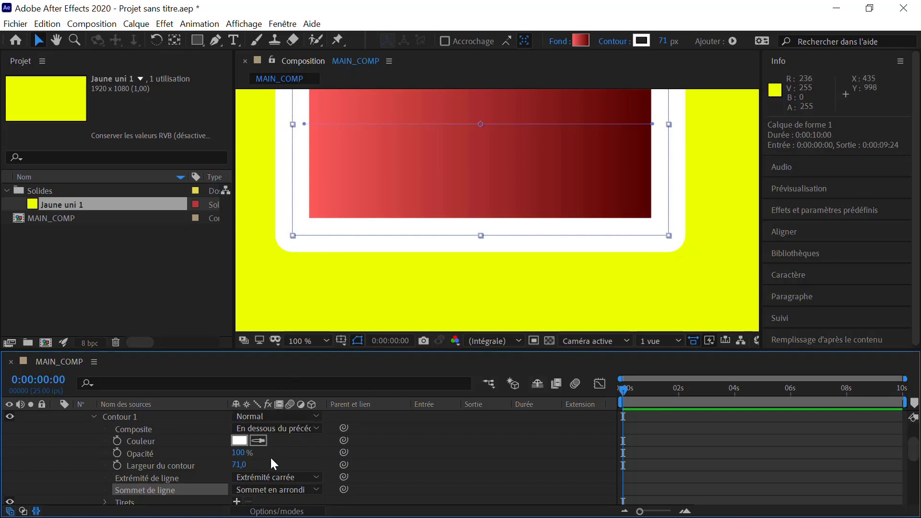
Try the bevelled line join (Sommet en biseau) on the stroke and return it to pointed (Sommet en pointe).
{"action": "left_click", "coordinate": [287, 490]}
{"action": "left_click", "coordinate": [292, 475]}
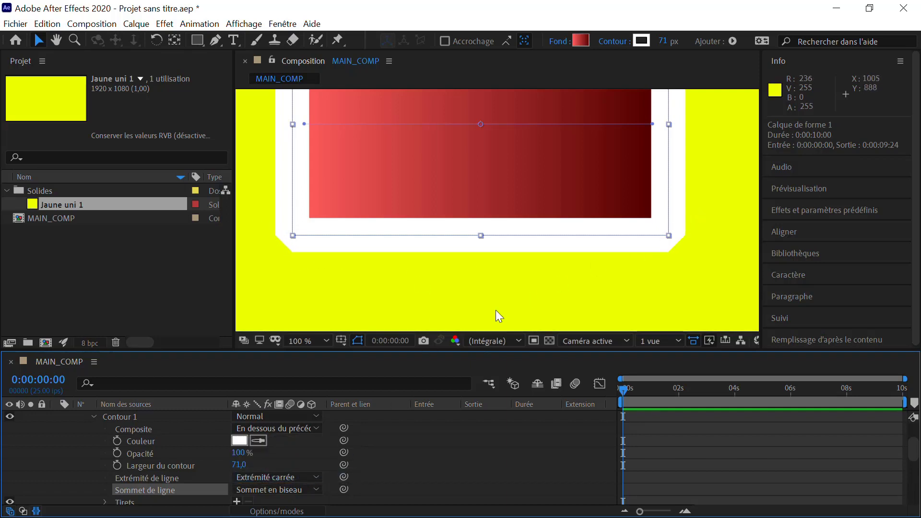
{"action": "left_click", "coordinate": [264, 491]}
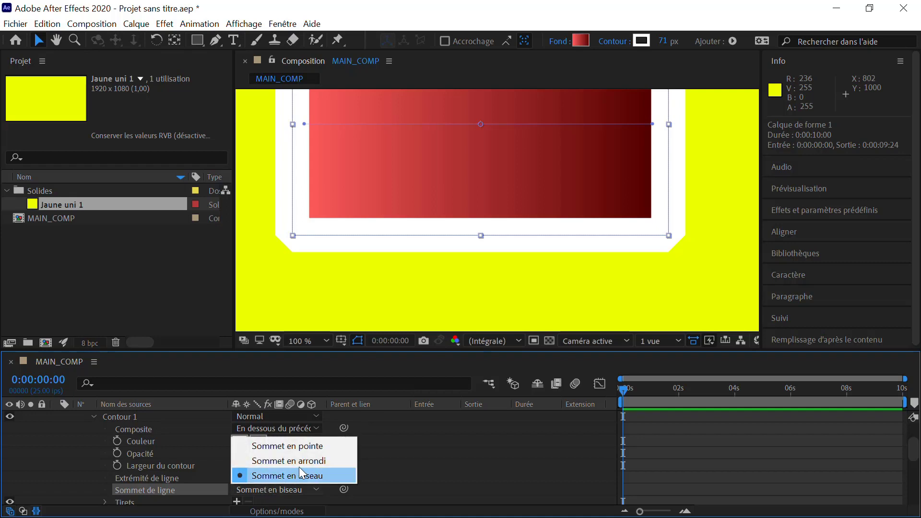
{"action": "left_click", "coordinate": [313, 448]}
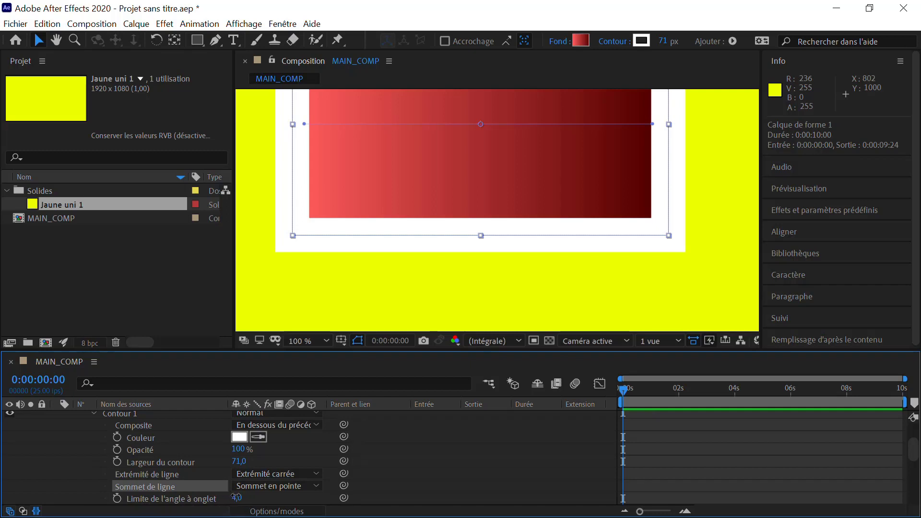
Set the stroke's miter limit (Limite de l'angle à onglet) to 20 and its line join to Sommet en arrondi.
{"action": "left_click_drag", "start_coordinate": [235, 497], "coordinate": [283, 490]}
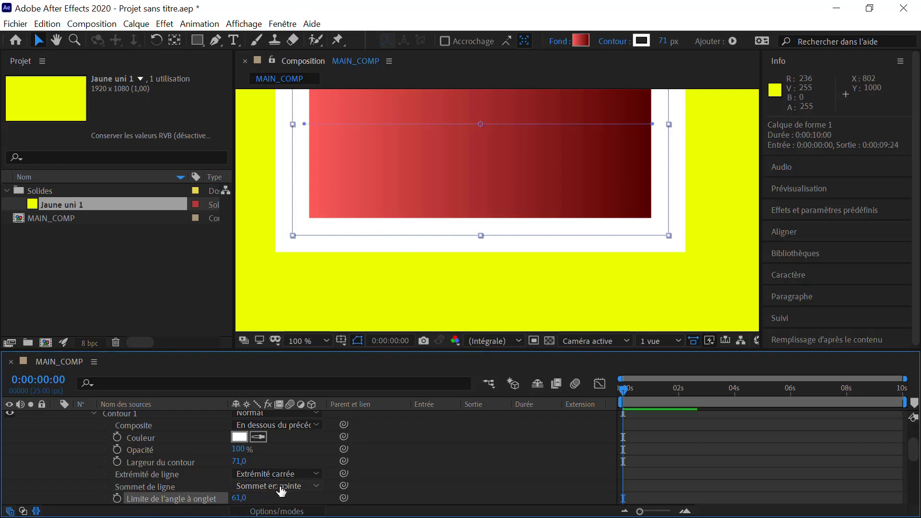
{"action": "left_click", "coordinate": [280, 486]}
{"action": "left_click", "coordinate": [300, 459]}
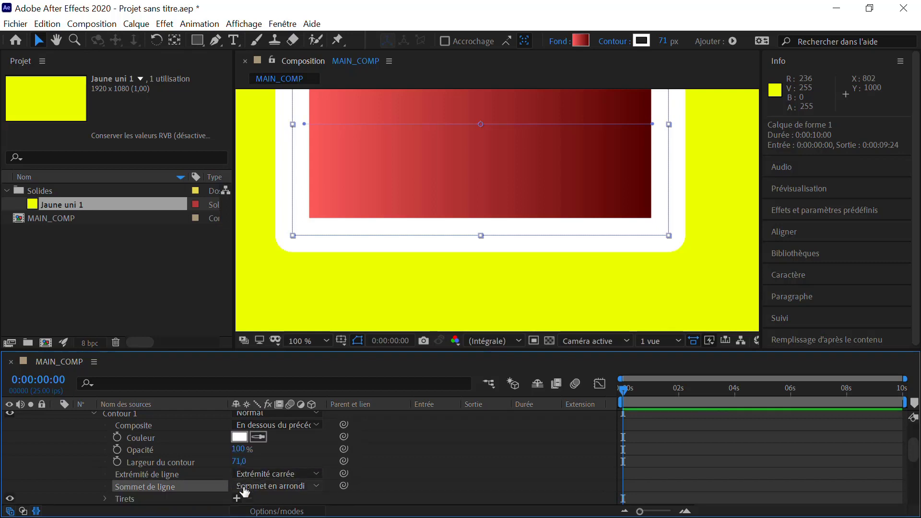
{"action": "scroll", "coordinate": [244, 495], "scroll_direction": "down", "scroll_amount": 1}
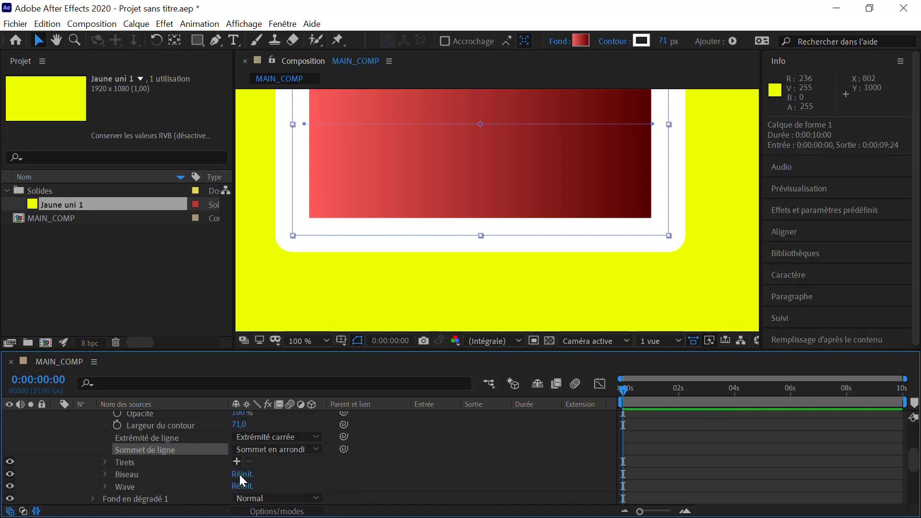
{"action": "left_click", "coordinate": [255, 455]}
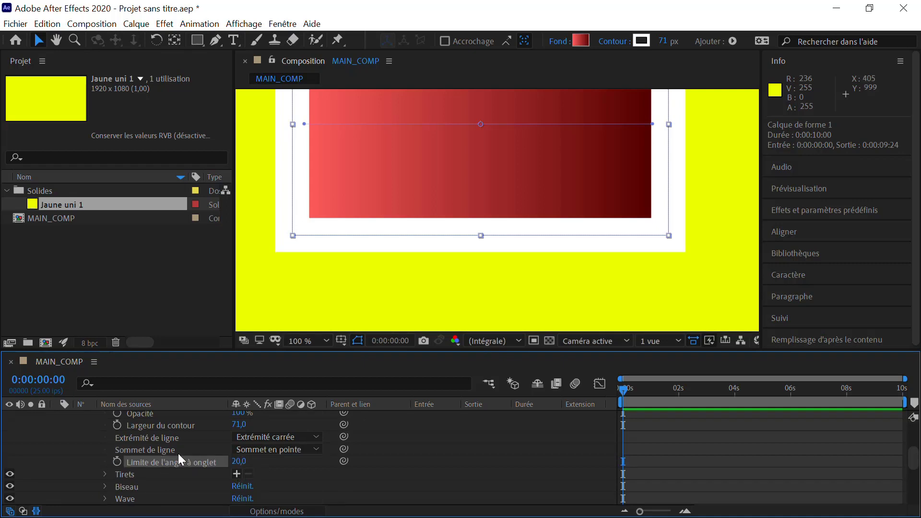
{"action": "left_click", "coordinate": [262, 451]}
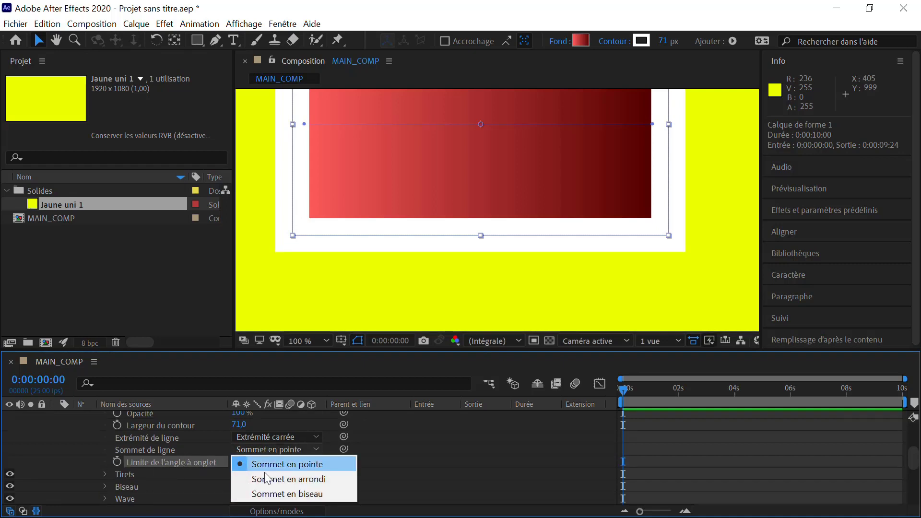
{"action": "left_click", "coordinate": [266, 478]}
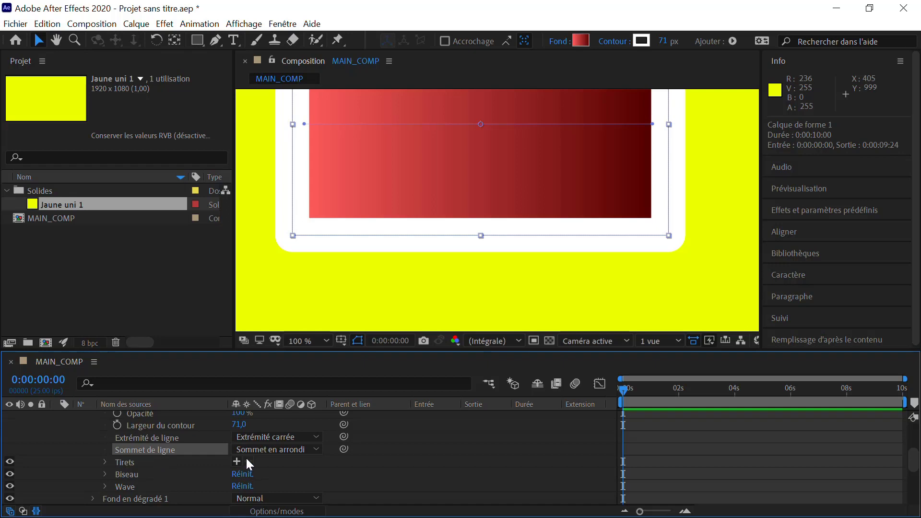
Reduce the width of the rectangle's stroke to 39 px.
{"action": "scroll", "coordinate": [245, 458], "scroll_direction": "up", "scroll_amount": 2}
{"action": "mouse_move", "coordinate": [235, 461]}
{"action": "left_mouse_down"}
{"action": "mouse_move", "coordinate": [254, 462]}
{"action": "mouse_move", "coordinate": [212, 463]}
{"action": "left_mouse_up"}
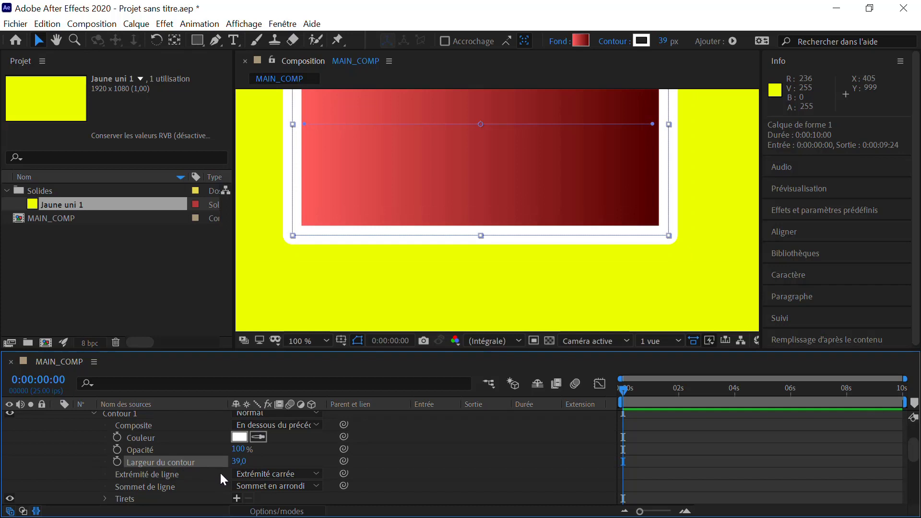
Add dashes (Tirets) to the stroke with a dash length of 110 and an offset (Décalage) of -36.
{"action": "scroll", "coordinate": [220, 472], "scroll_direction": "down", "scroll_amount": 1}
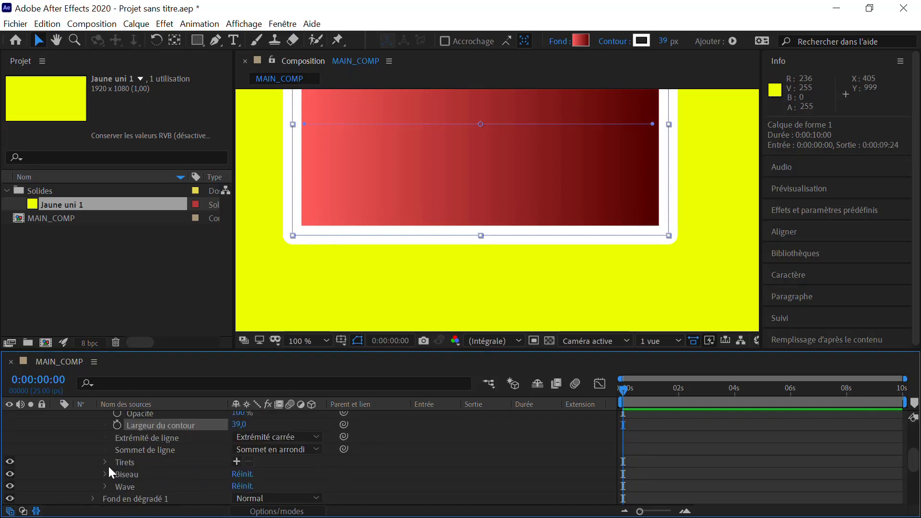
{"action": "left_click", "coordinate": [236, 462]}
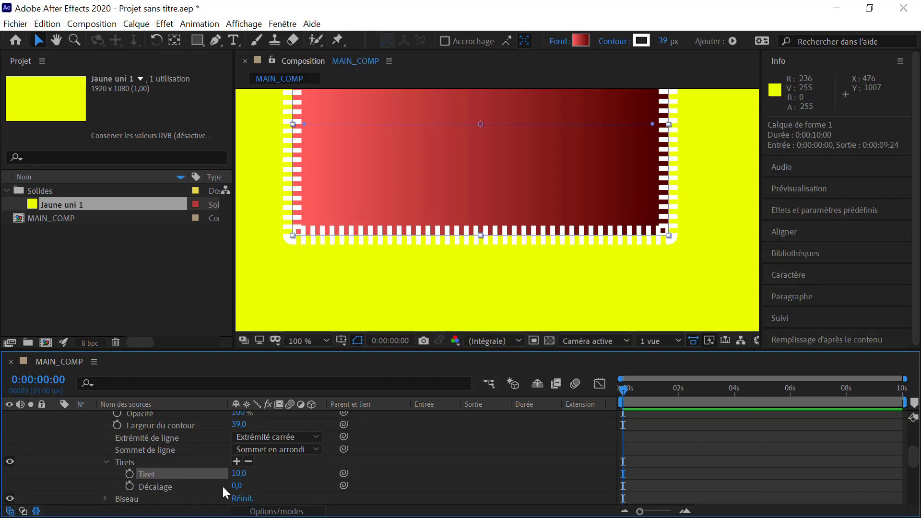
{"action": "left_click_drag", "start_coordinate": [238, 474], "coordinate": [294, 458]}
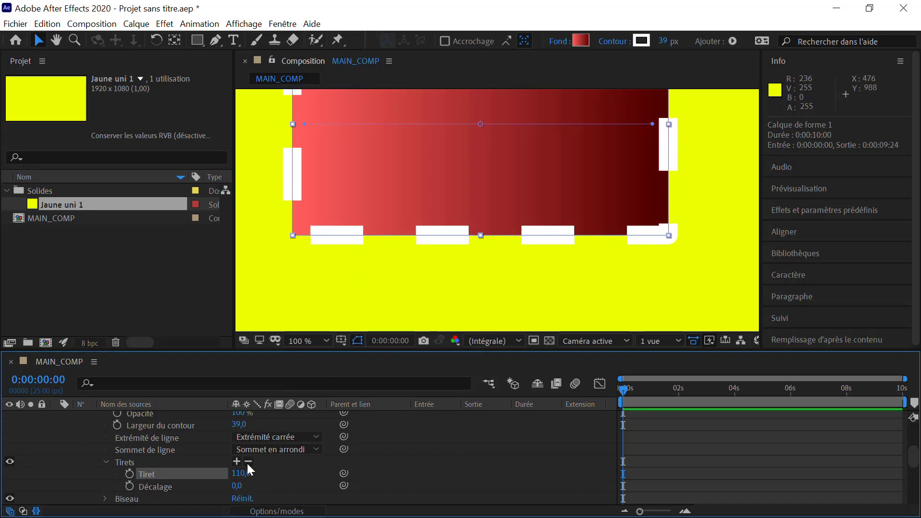
{"action": "mouse_move", "coordinate": [237, 485]}
{"action": "left_mouse_down"}
{"action": "mouse_move", "coordinate": [425, 431]}
{"action": "mouse_move", "coordinate": [191, 459]}
{"action": "left_mouse_up"}
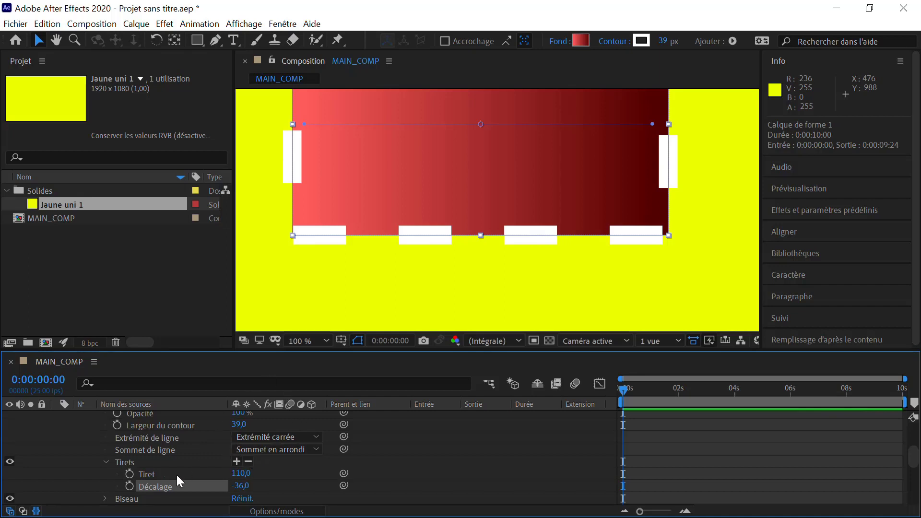
Add a gap (Intervalle) to the stroke's dash pattern and set it to 127.
{"action": "left_click", "coordinate": [237, 462]}
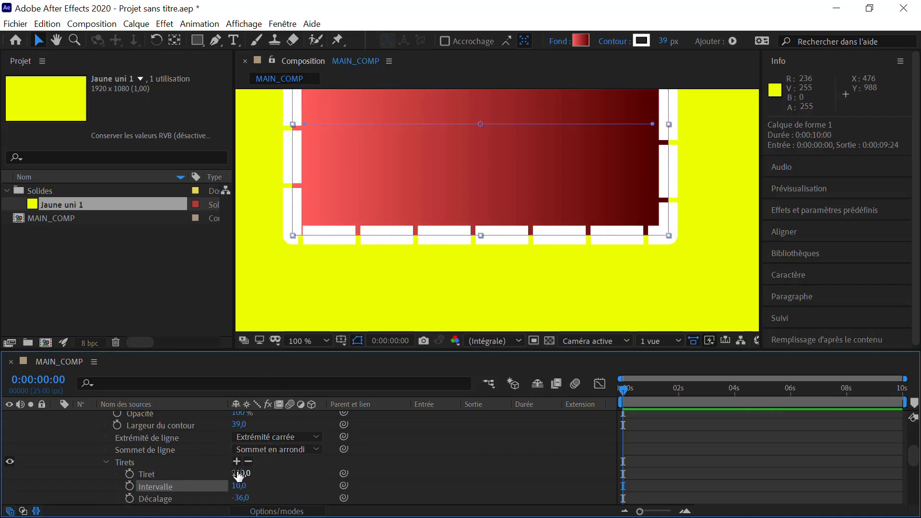
{"action": "scroll", "coordinate": [207, 485], "scroll_direction": "down", "scroll_amount": 2}
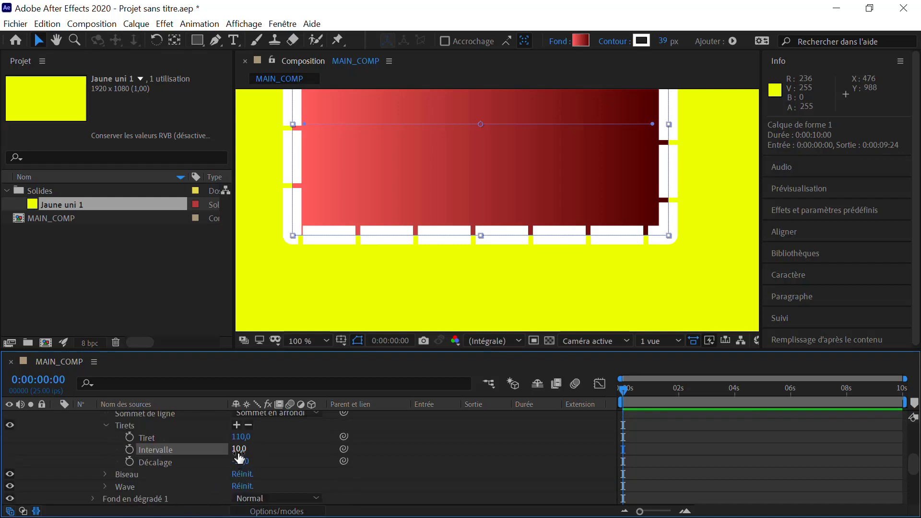
{"action": "mouse_move", "coordinate": [241, 451]}
{"action": "left_mouse_down"}
{"action": "mouse_move", "coordinate": [269, 443]}
{"action": "mouse_move", "coordinate": [318, 244]}
{"action": "left_mouse_up"}
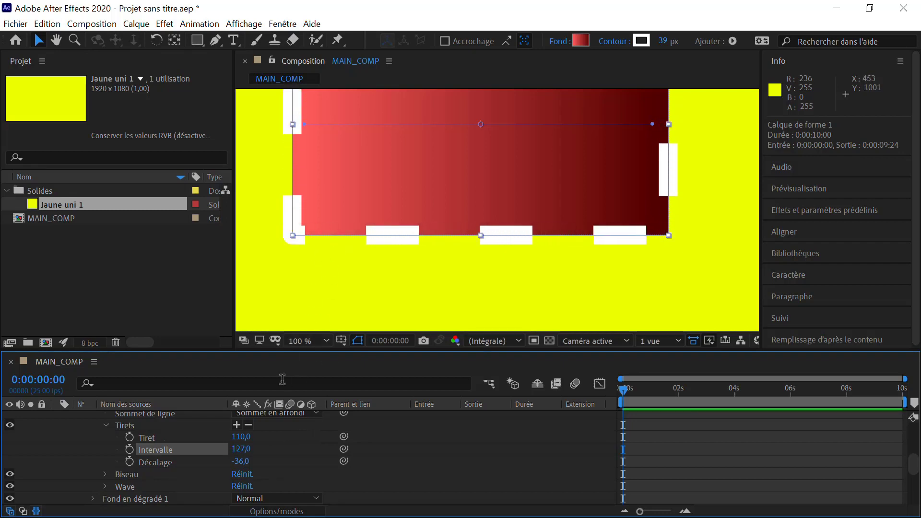
Add a second dash (Tiret 2) to the stroke's dash pattern and set its length to 29.
{"action": "left_click", "coordinate": [237, 424]}
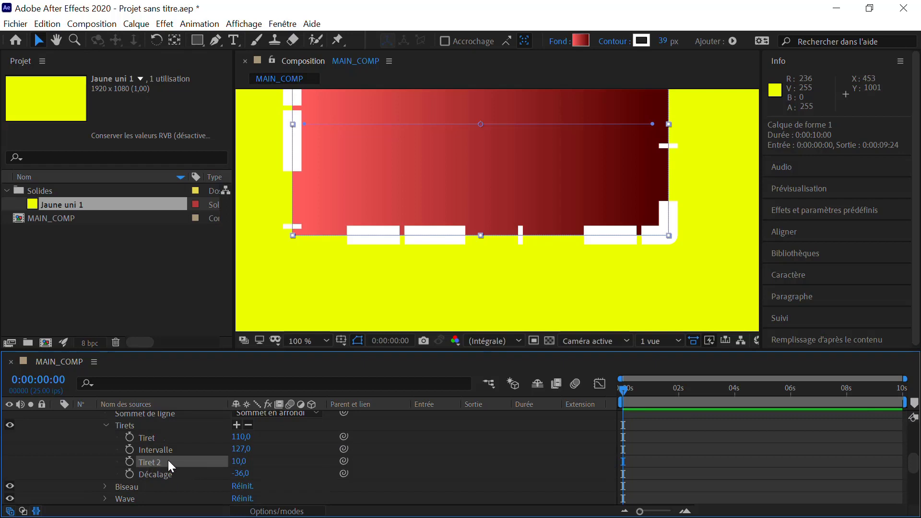
{"action": "left_click_drag", "start_coordinate": [238, 463], "coordinate": [435, 313]}
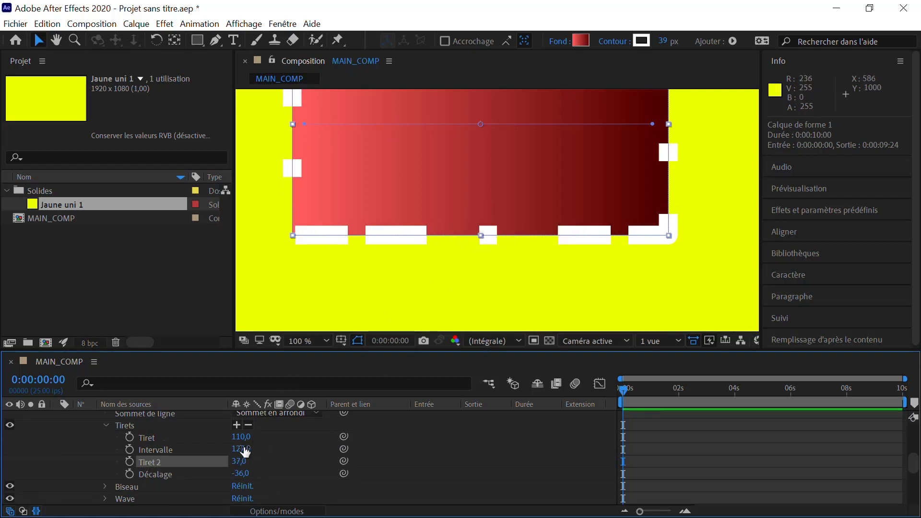
{"action": "mouse_move", "coordinate": [238, 462]}
{"action": "left_mouse_down"}
{"action": "mouse_move", "coordinate": [276, 453]}
{"action": "mouse_move", "coordinate": [226, 461]}
{"action": "left_mouse_up"}
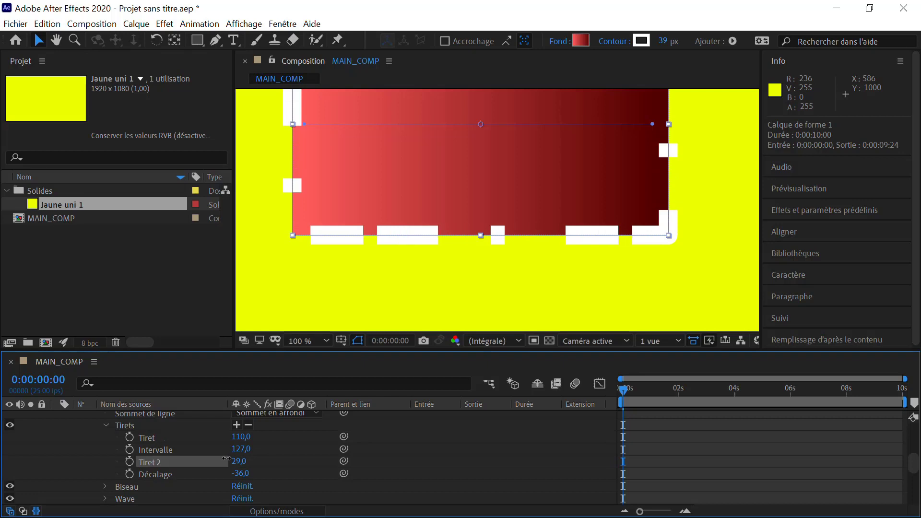
Add a second gap (Intervalle 2) of 75 and a third dash (Tiret 3) to the stroke's dash pattern.
{"action": "left_click", "coordinate": [236, 425]}
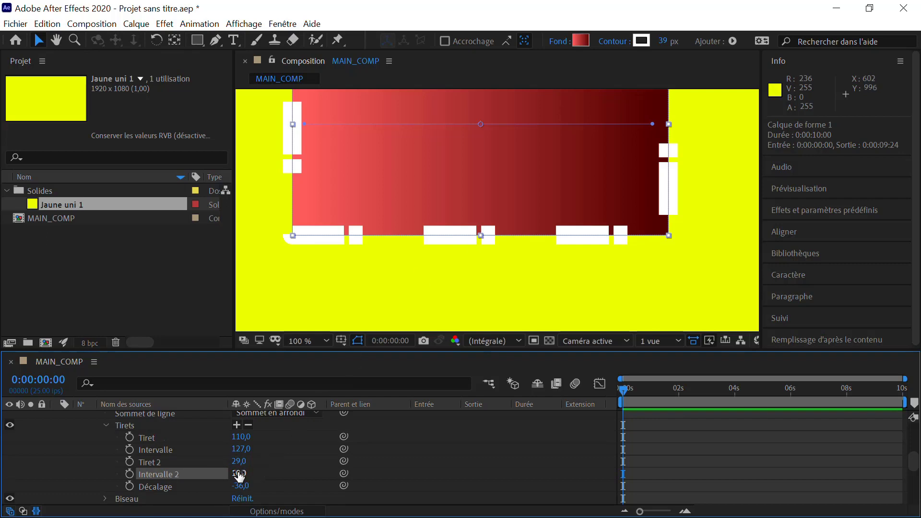
{"action": "left_click_drag", "start_coordinate": [239, 475], "coordinate": [280, 467]}
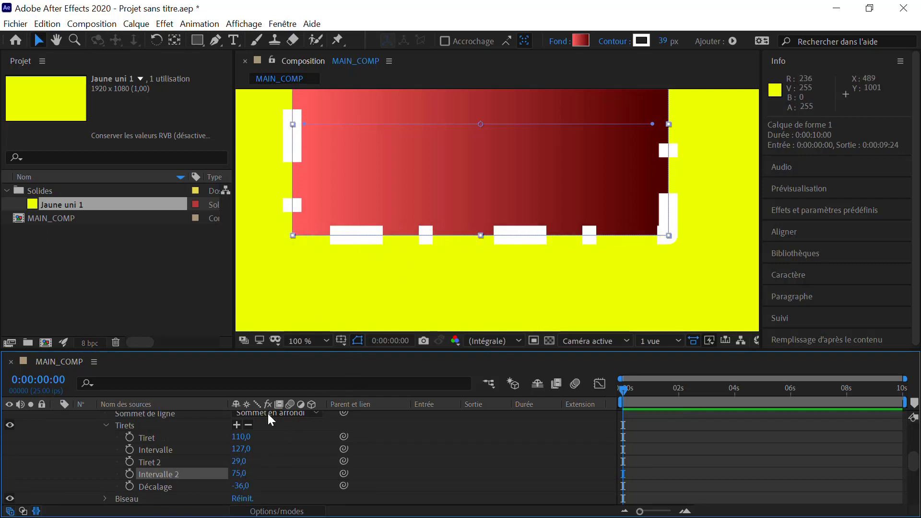
{"action": "left_click", "coordinate": [237, 425]}
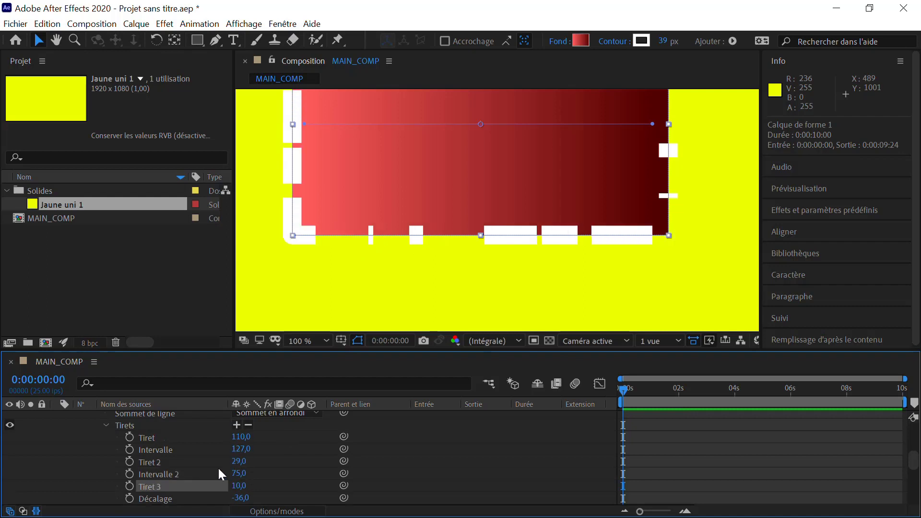
Set the third dash (Tiret 3) to 56, and remove every dash and gap from the stroke.
{"action": "left_click_drag", "start_coordinate": [239, 486], "coordinate": [264, 477]}
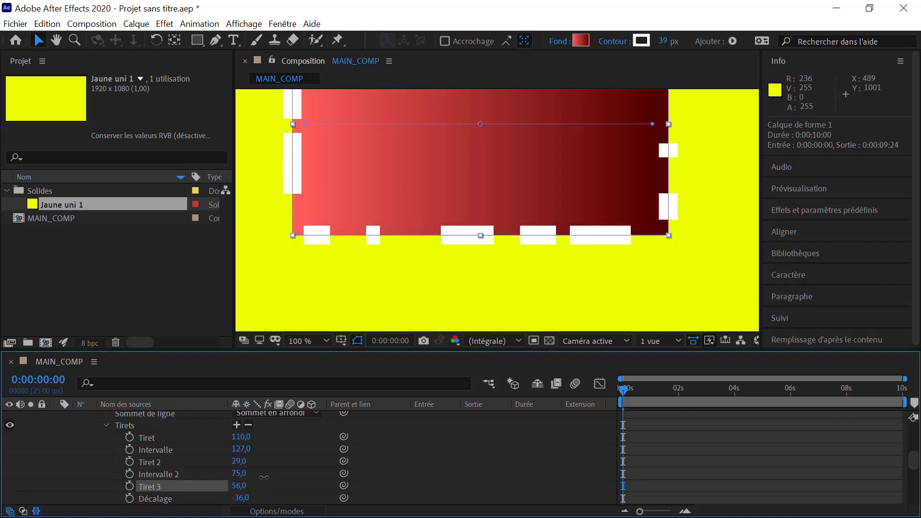
{"action": "left_click", "coordinate": [249, 425]}
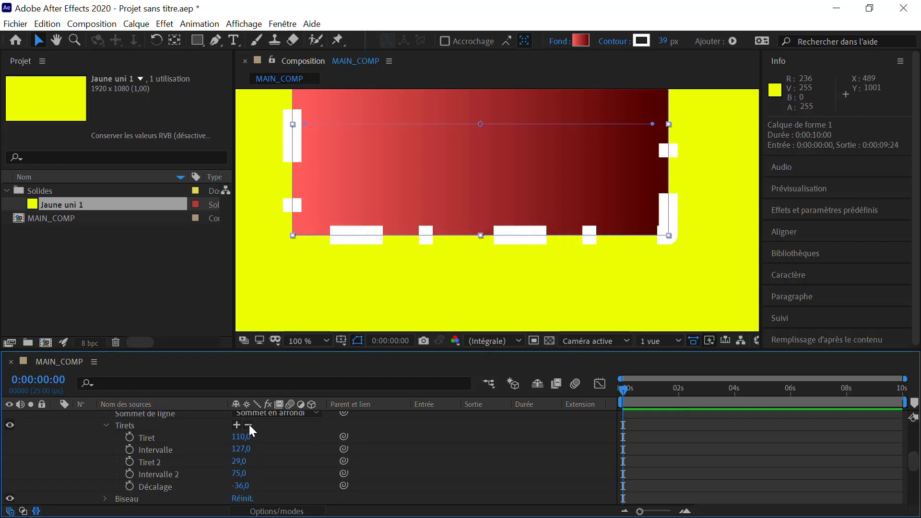
{"action": "left_click", "coordinate": [248, 425]}
{"action": "left_click", "coordinate": [249, 425]}
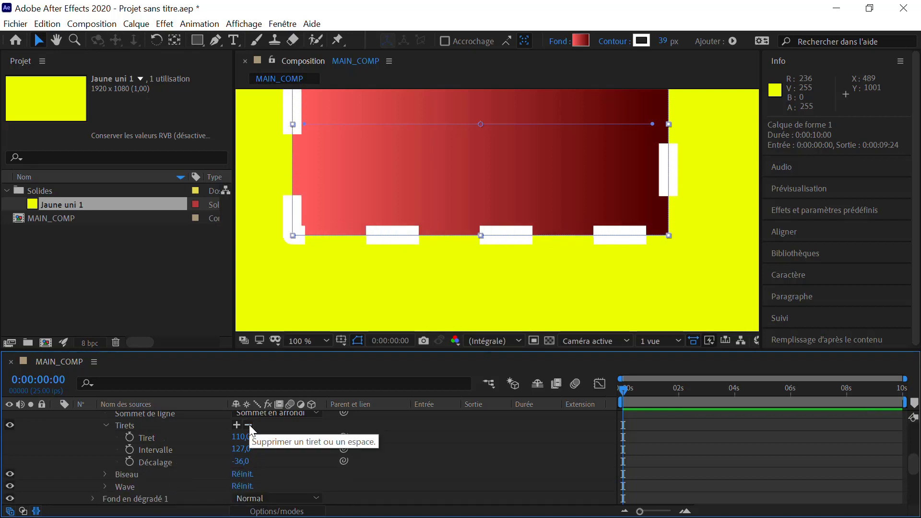
{"action": "left_click", "coordinate": [249, 425]}
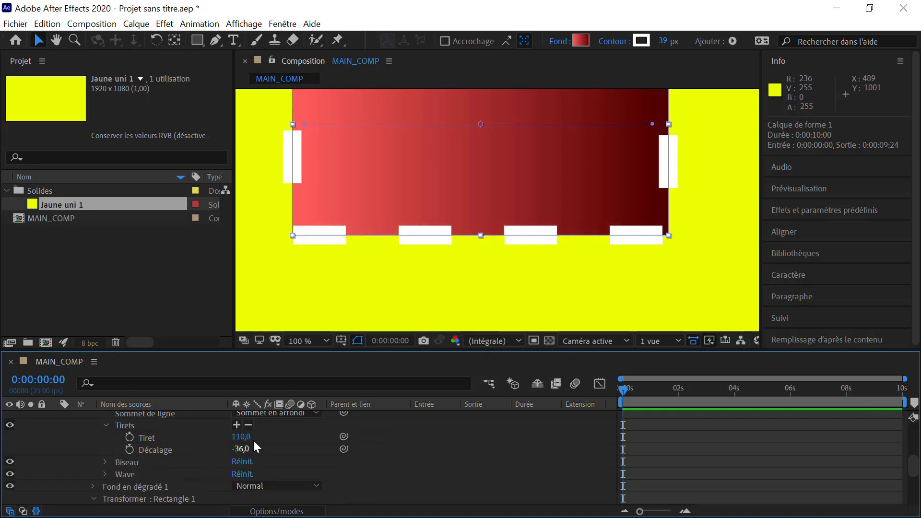
{"action": "left_click", "coordinate": [249, 425]}
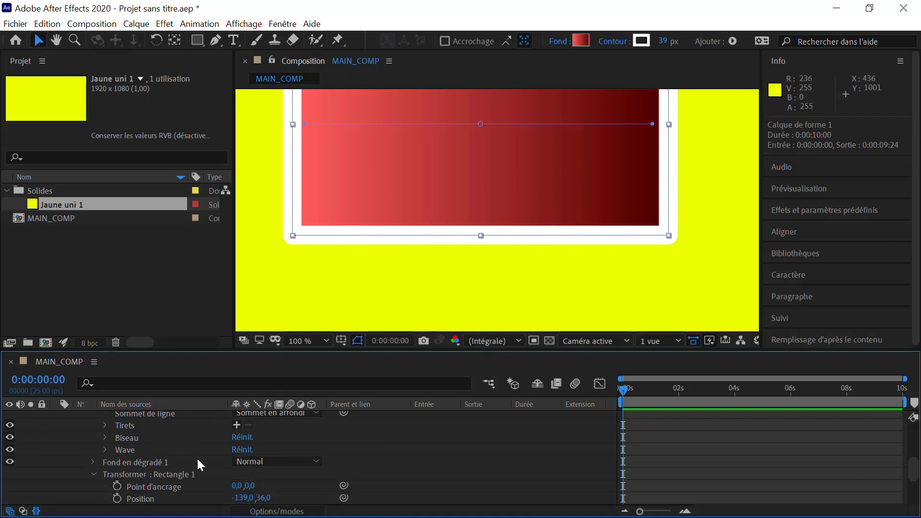
Taper the stroke (Biseau) with start and end lengths of 55 % and 42 %, and start and end widths of 27 % and 22 %.
{"action": "scroll", "coordinate": [371, 243], "scroll_direction": "down", "scroll_amount": 2}
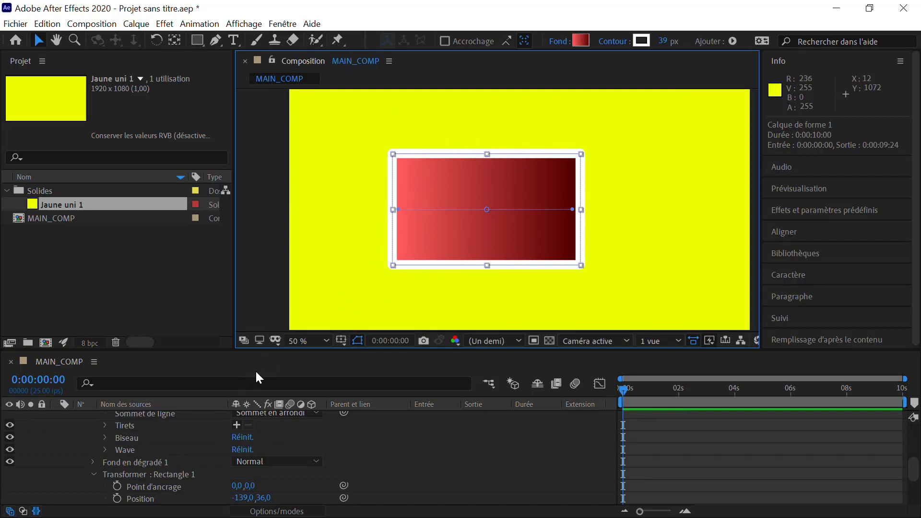
{"action": "left_click", "coordinate": [105, 437]}
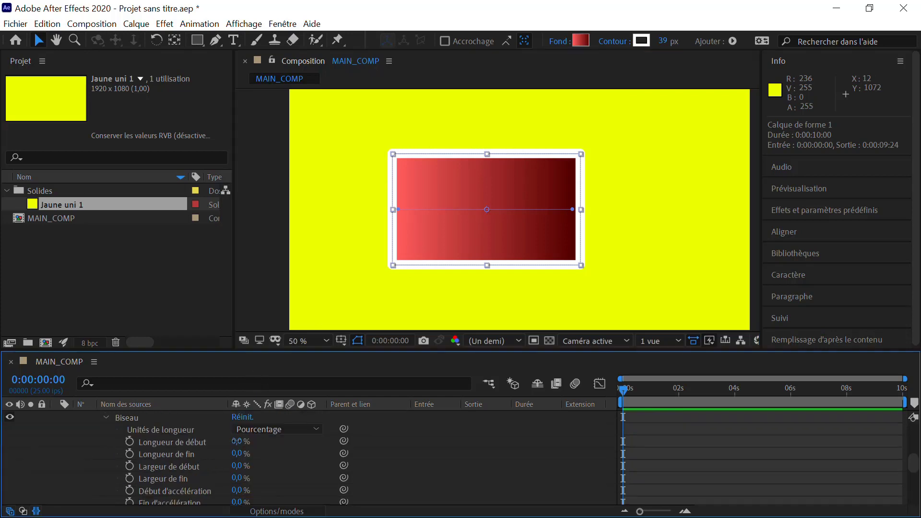
{"action": "mouse_move", "coordinate": [233, 444]}
{"action": "left_mouse_down"}
{"action": "mouse_move", "coordinate": [225, 441]}
{"action": "mouse_move", "coordinate": [241, 441]}
{"action": "left_mouse_up"}
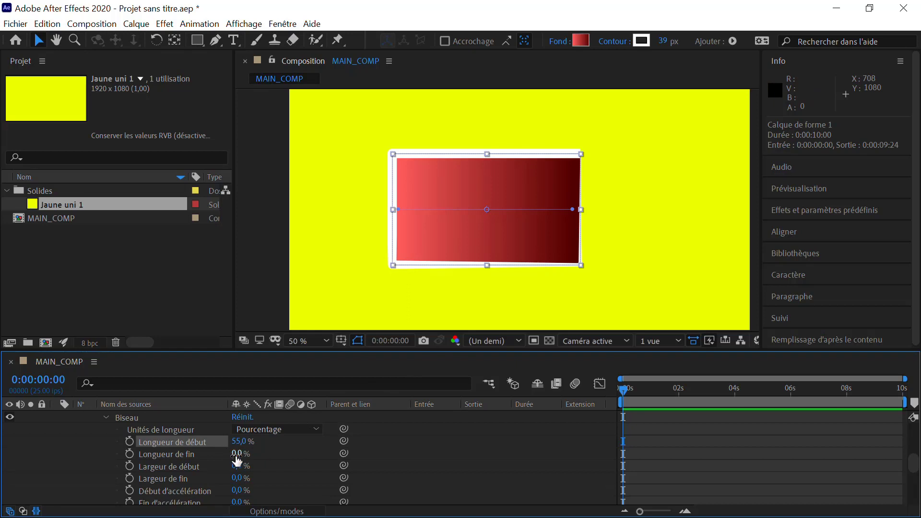
{"action": "mouse_move", "coordinate": [237, 455]}
{"action": "left_mouse_down"}
{"action": "mouse_move", "coordinate": [267, 447]}
{"action": "mouse_move", "coordinate": [252, 447]}
{"action": "left_mouse_up"}
{"action": "left_click", "coordinate": [371, 286]}
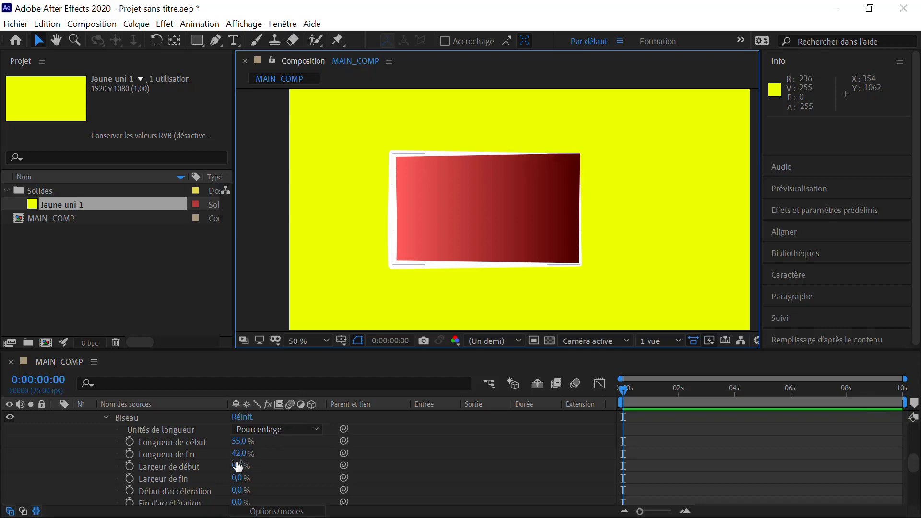
{"action": "left_click_drag", "start_coordinate": [237, 468], "coordinate": [262, 439]}
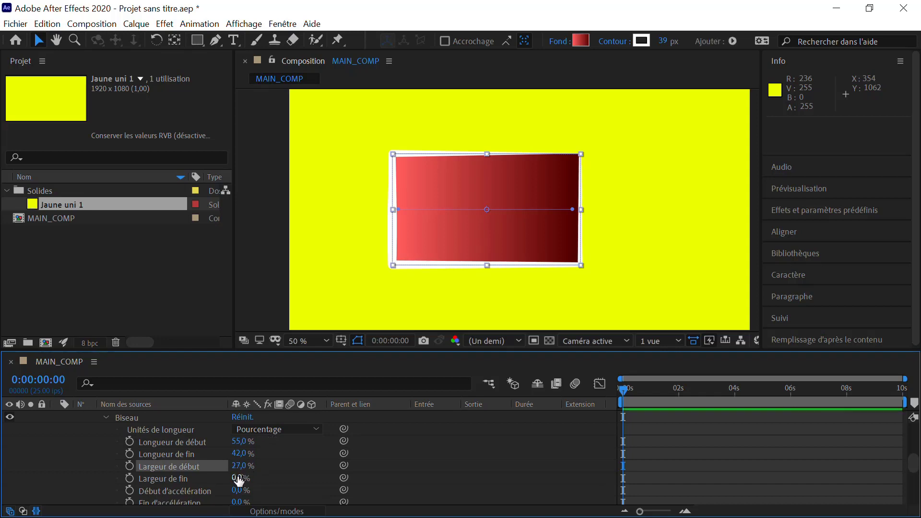
{"action": "left_click_drag", "start_coordinate": [237, 479], "coordinate": [247, 468]}
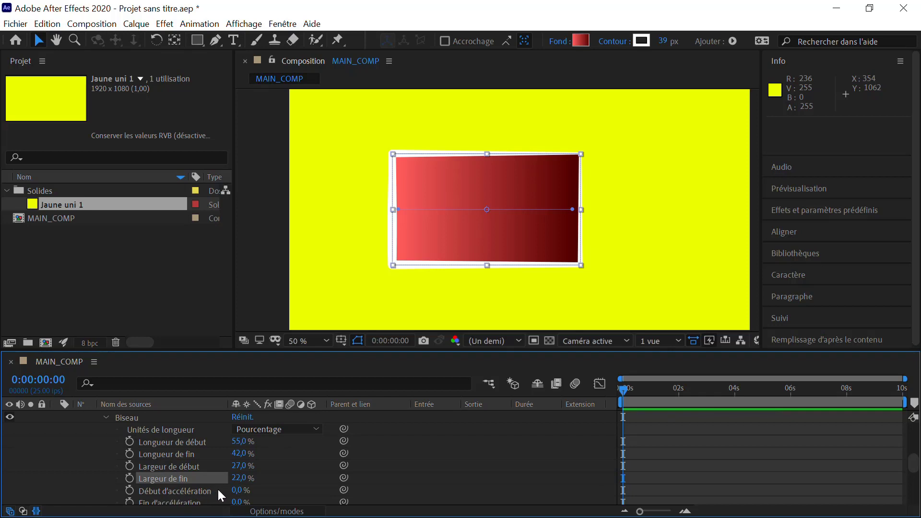
Set the taper's start easing (Début d'accélération) to 7 % and end easing (Fin d'accélération) to 60 %.
{"action": "left_click_drag", "start_coordinate": [235, 490], "coordinate": [317, 468]}
{"action": "left_click_drag", "start_coordinate": [374, 455], "coordinate": [388, 414]}
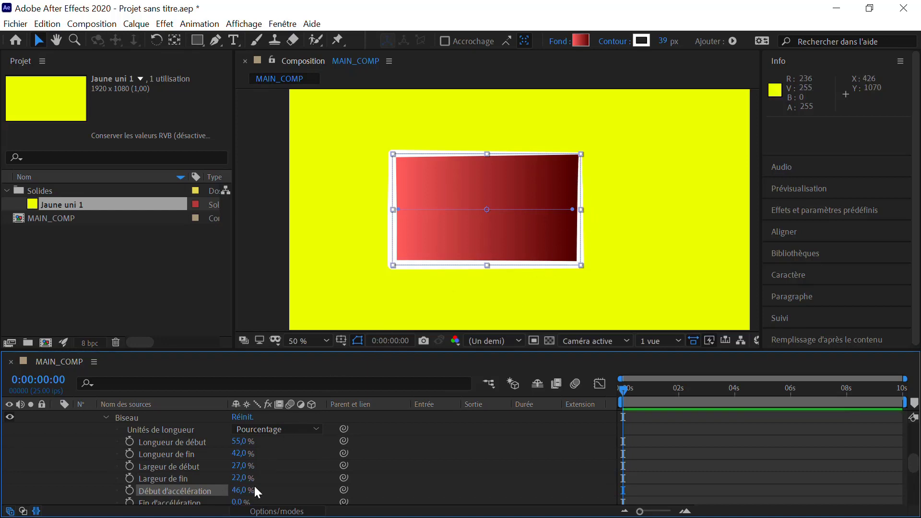
{"action": "scroll", "coordinate": [249, 484], "scroll_direction": "down", "scroll_amount": 1}
{"action": "left_click_drag", "start_coordinate": [235, 466], "coordinate": [459, 295]}
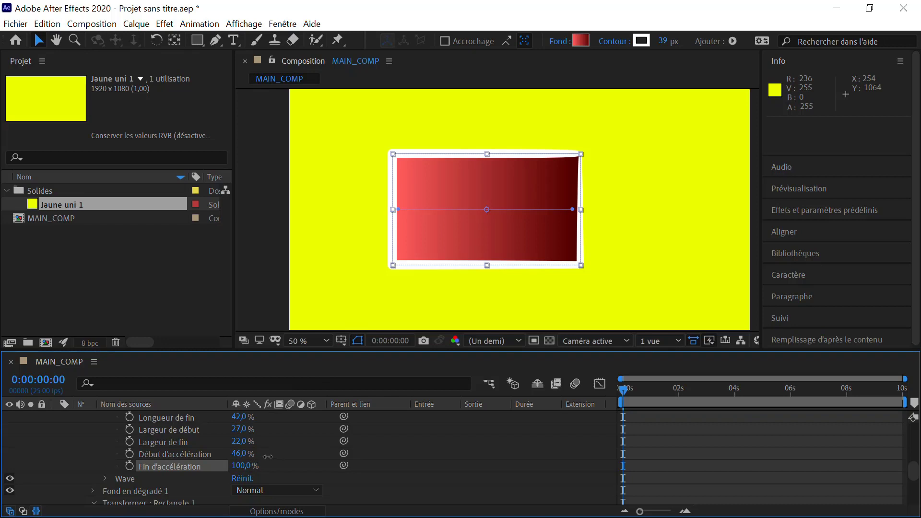
{"action": "left_click_drag", "start_coordinate": [244, 465], "coordinate": [226, 466]}
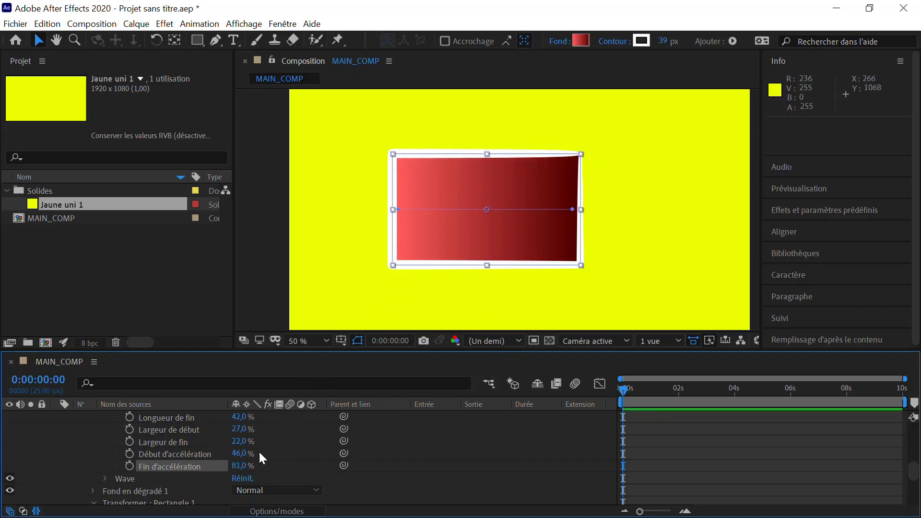
{"action": "left_click_drag", "start_coordinate": [241, 466], "coordinate": [220, 454]}
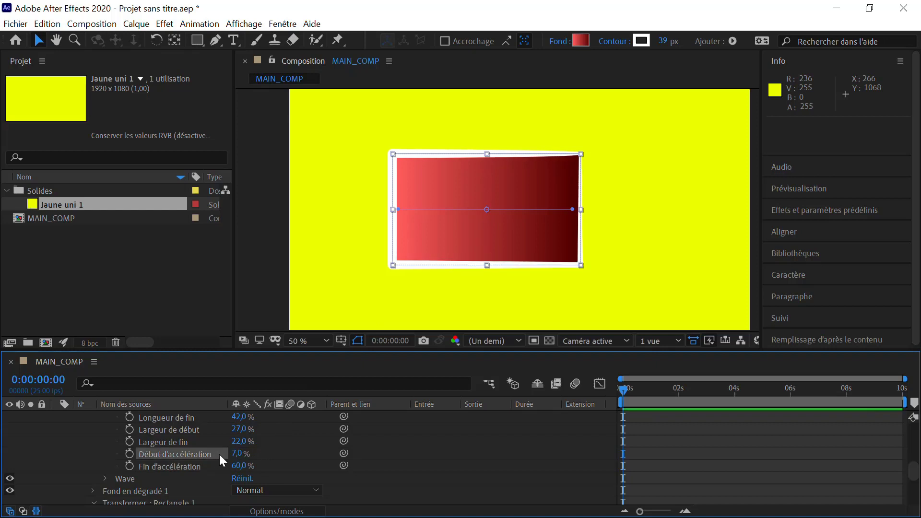
Select all the taper (Biseau) properties, reset them to their default values, and collapse the group.
{"action": "scroll", "coordinate": [168, 466], "scroll_direction": "up", "scroll_amount": 2}
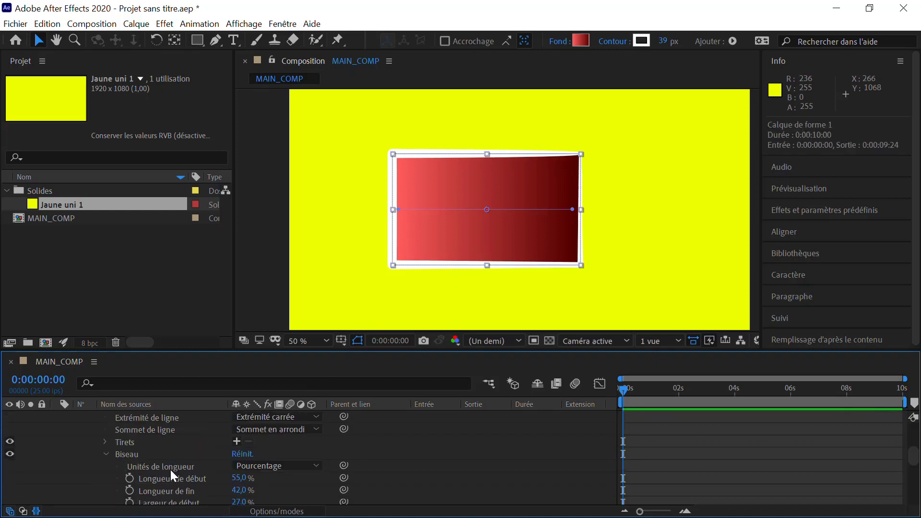
{"action": "left_click", "coordinate": [167, 477]}
{"action": "scroll", "coordinate": [176, 474], "scroll_direction": "down", "scroll_amount": 1}
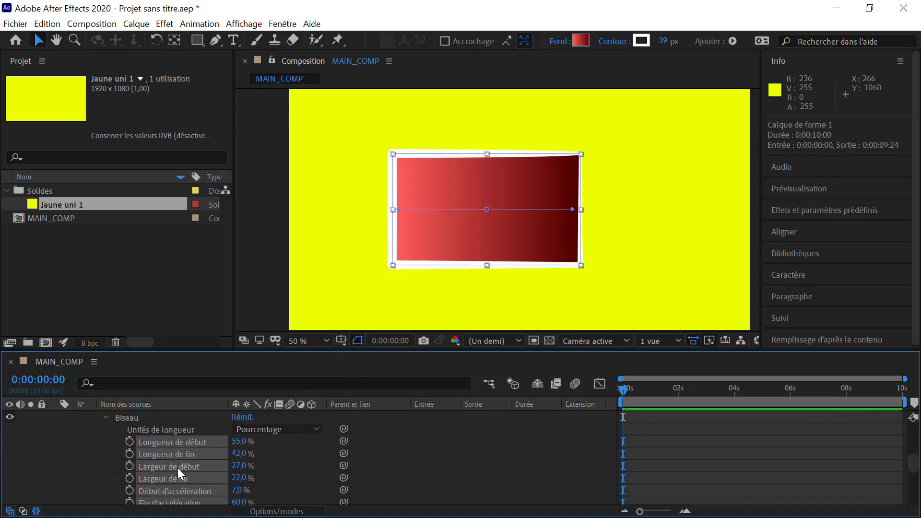
{"action": "right_click", "coordinate": [178, 469]}
{"action": "left_click", "coordinate": [241, 385]}
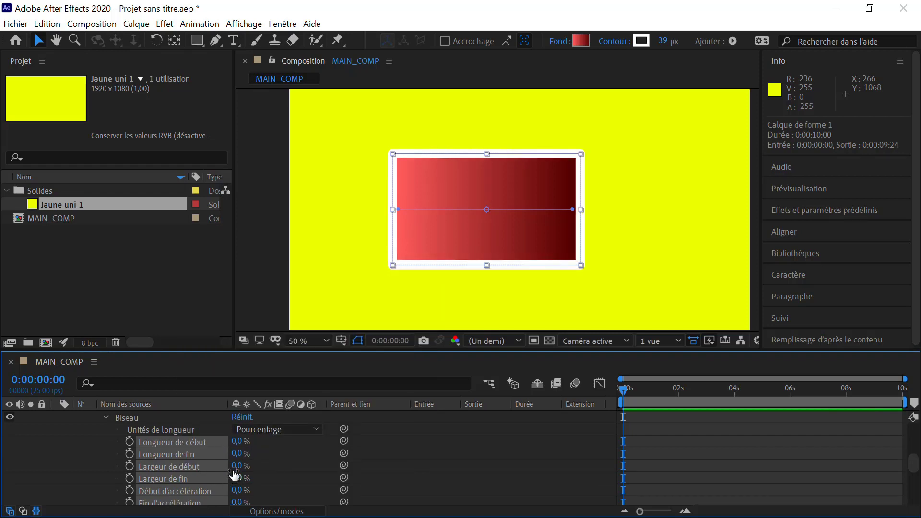
{"action": "scroll", "coordinate": [144, 454], "scroll_direction": "up", "scroll_amount": 1}
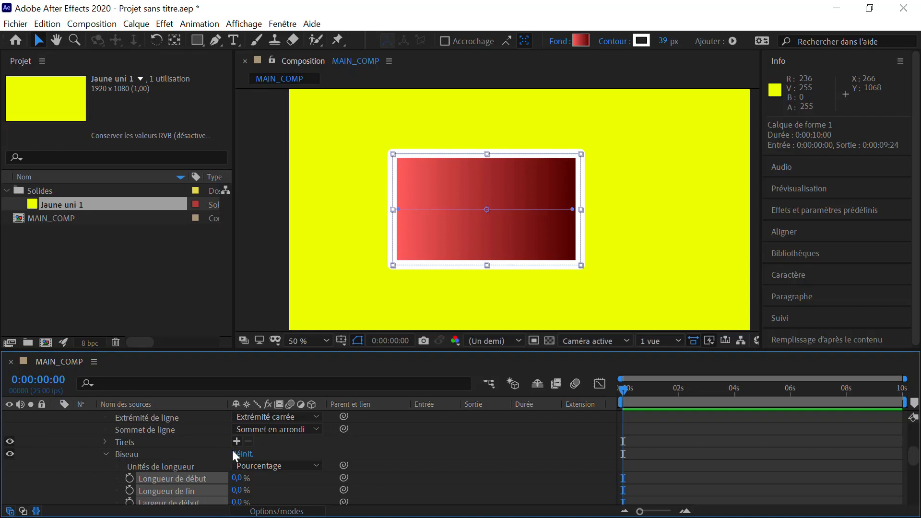
{"action": "left_click", "coordinate": [105, 454]}
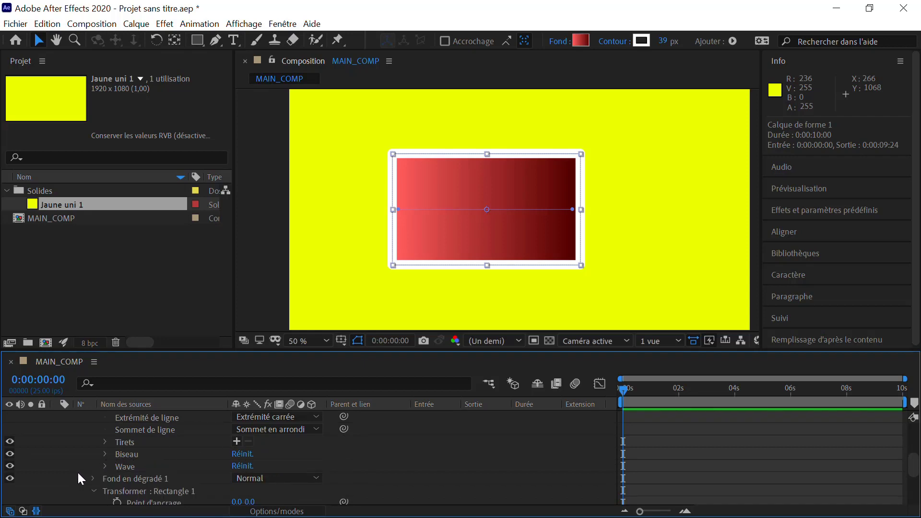
Apply a Wave to the stroke with a Gain of 36 %, a wavelength (Longueur d'onde) of 102 and a Phase of 74°.
{"action": "left_click", "coordinate": [106, 467]}
{"action": "mouse_move", "coordinate": [235, 462]}
{"action": "left_mouse_down"}
{"action": "mouse_move", "coordinate": [268, 455]}
{"action": "mouse_move", "coordinate": [247, 455]}
{"action": "mouse_move", "coordinate": [257, 454]}
{"action": "left_mouse_up"}
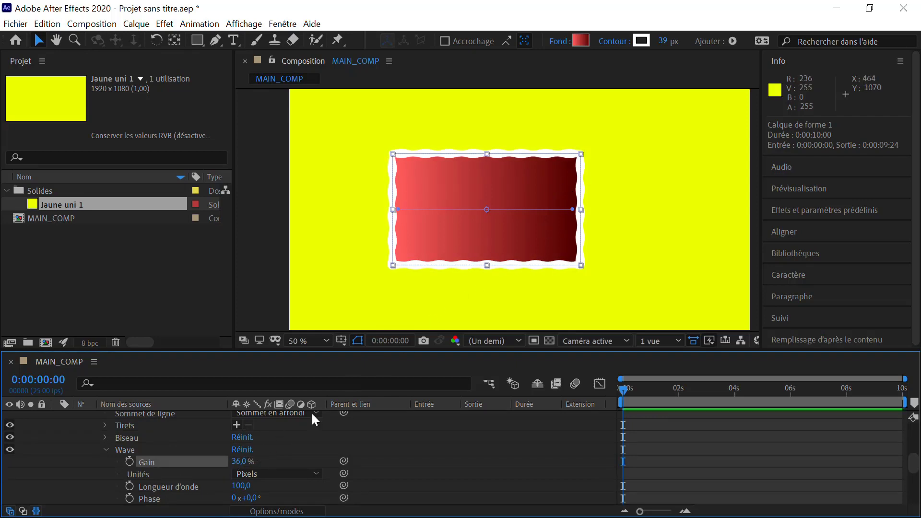
{"action": "mouse_move", "coordinate": [241, 489]}
{"action": "left_mouse_down"}
{"action": "mouse_move", "coordinate": [265, 471]}
{"action": "mouse_move", "coordinate": [241, 490]}
{"action": "mouse_move", "coordinate": [260, 495]}
{"action": "mouse_move", "coordinate": [287, 478]}
{"action": "left_mouse_up"}
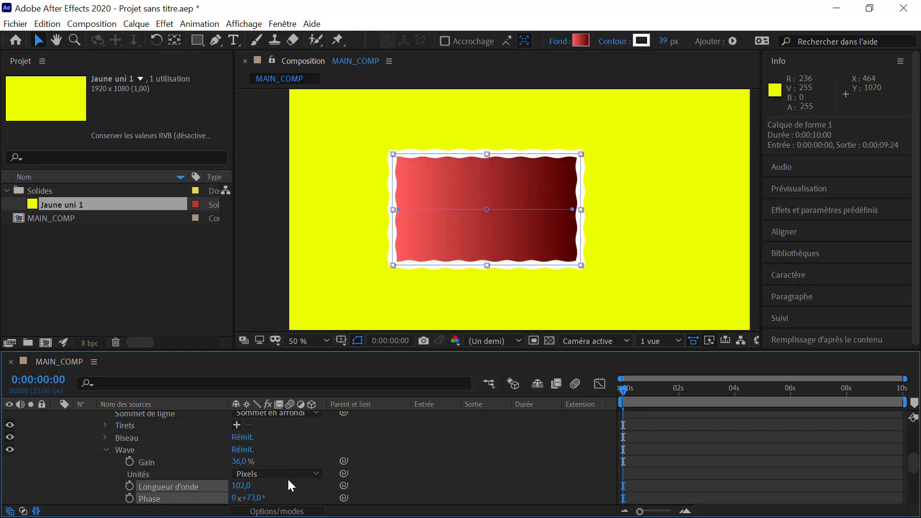
{"action": "scroll", "coordinate": [283, 477], "scroll_direction": "down", "scroll_amount": 3}
{"action": "scroll", "coordinate": [156, 447], "scroll_direction": "up", "scroll_amount": 3}
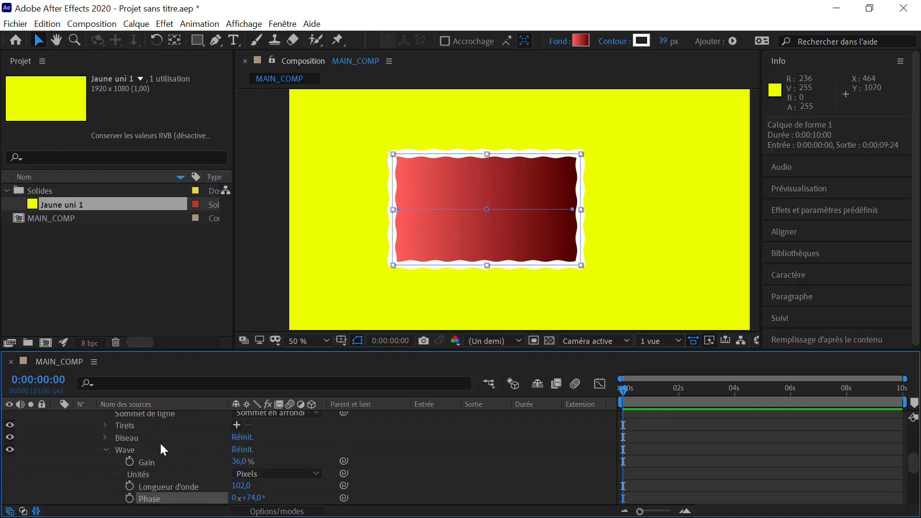
Reset the stroke's Wave settings and collapse all the property groups of Rectangle 1.
{"action": "left_click", "coordinate": [242, 450]}
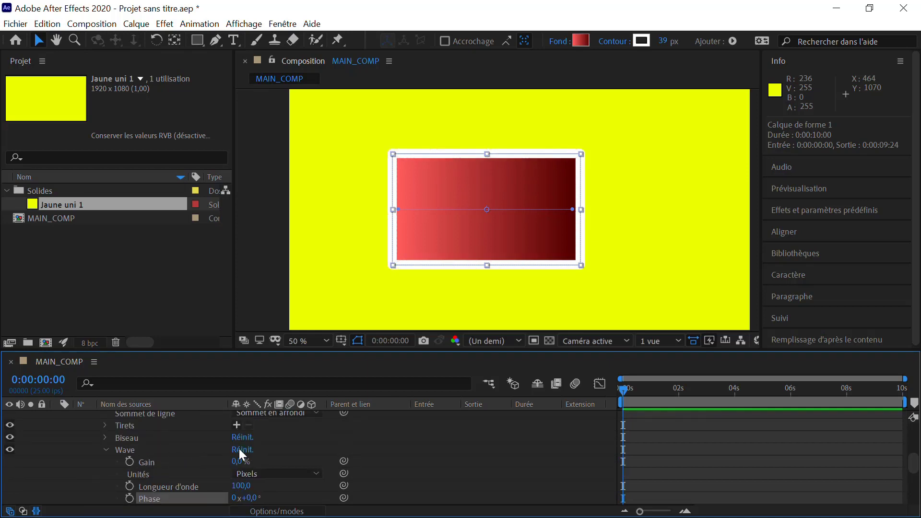
{"action": "left_click", "coordinate": [107, 449]}
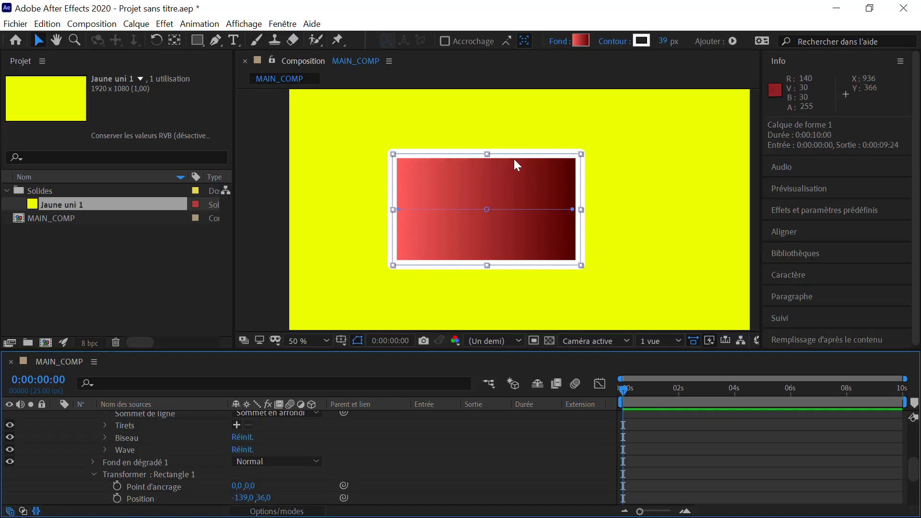
{"action": "left_click", "coordinate": [94, 475]}
{"action": "left_click", "coordinate": [93, 462]}
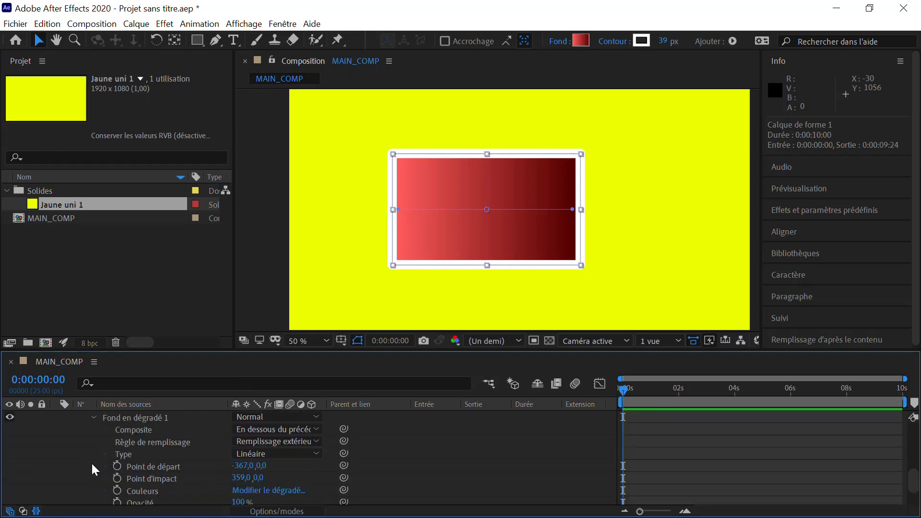
{"action": "left_click", "coordinate": [95, 418]}
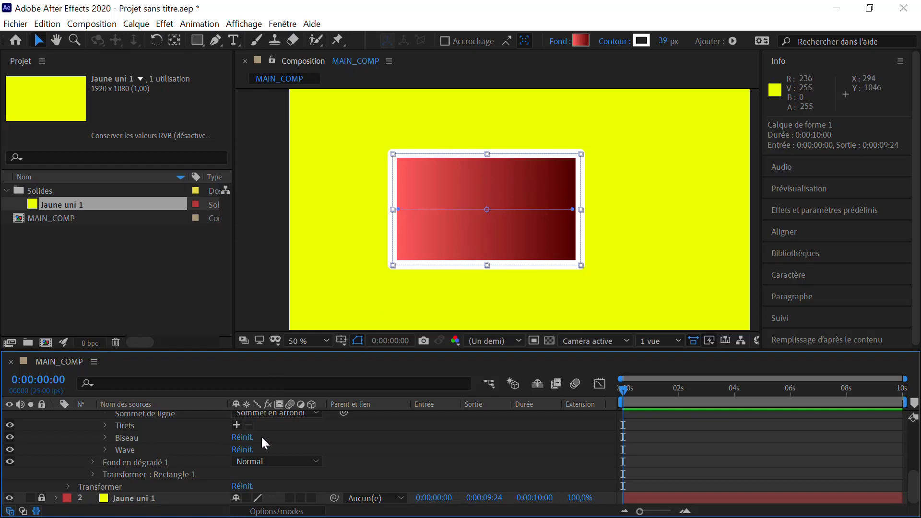
{"action": "scroll", "coordinate": [156, 445], "scroll_direction": "up", "scroll_amount": 5}
{"action": "left_click", "coordinate": [94, 450]}
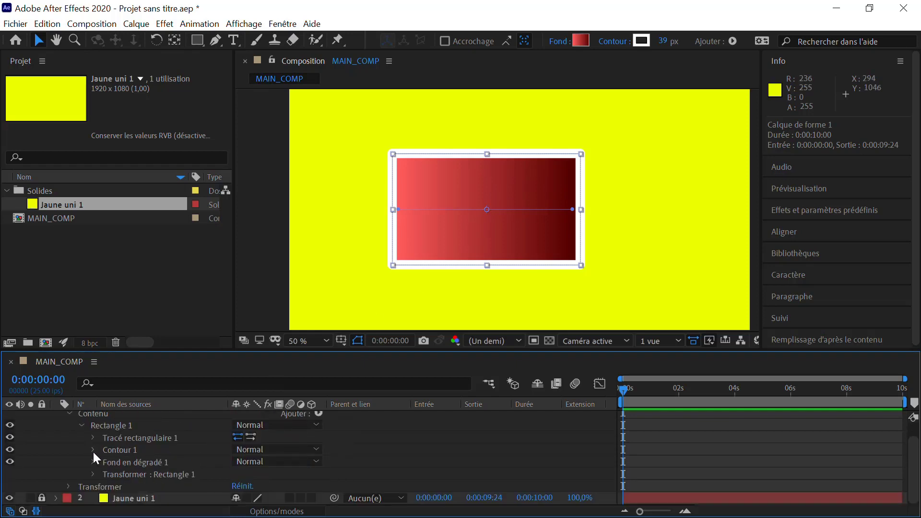
{"action": "left_click", "coordinate": [82, 427]}
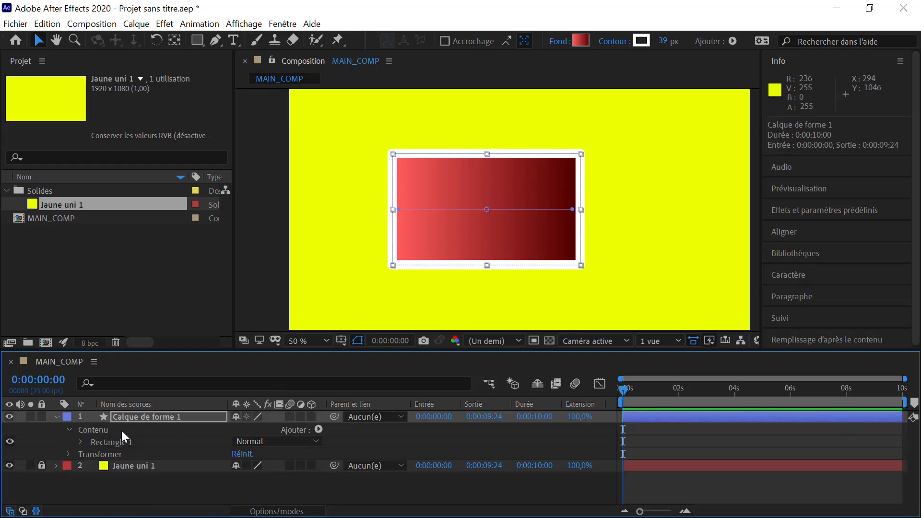
Draw a second rectangle about 494 × 488 px beside the first one, within the same shape layer.
{"action": "left_click", "coordinate": [102, 442]}
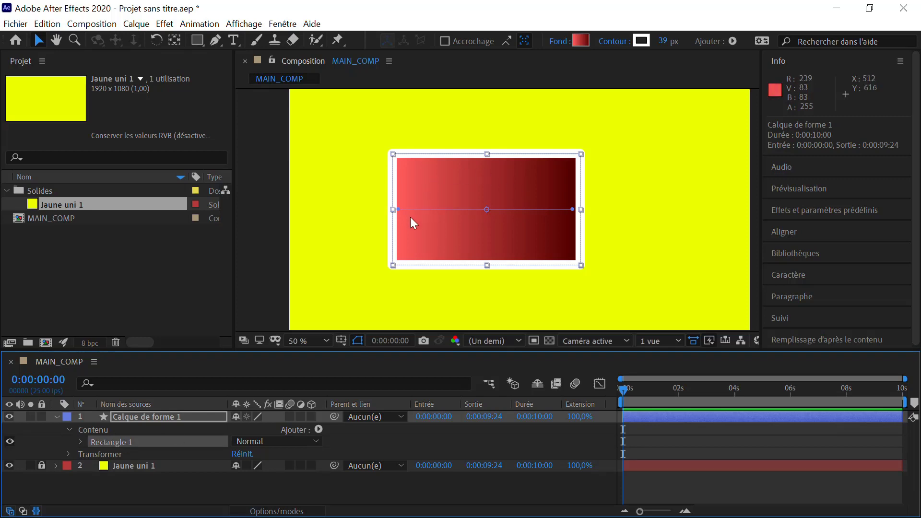
{"action": "left_click", "coordinate": [198, 40]}
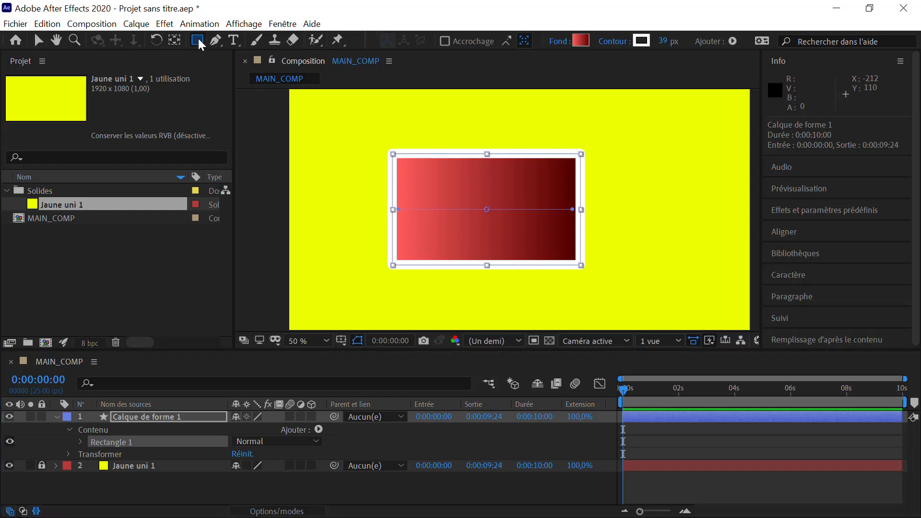
{"action": "left_click_drag", "start_coordinate": [605, 144], "coordinate": [730, 267]}
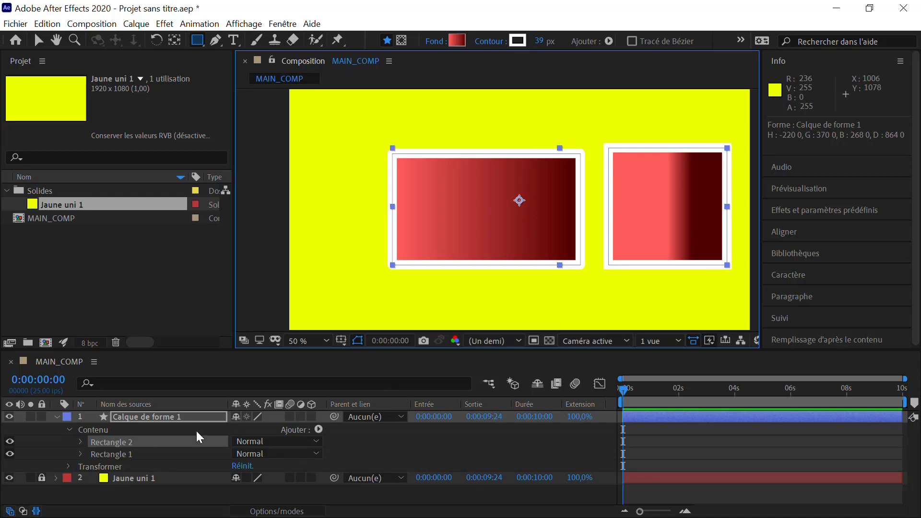
{"action": "left_click_drag", "start_coordinate": [705, 207], "coordinate": [668, 214]}
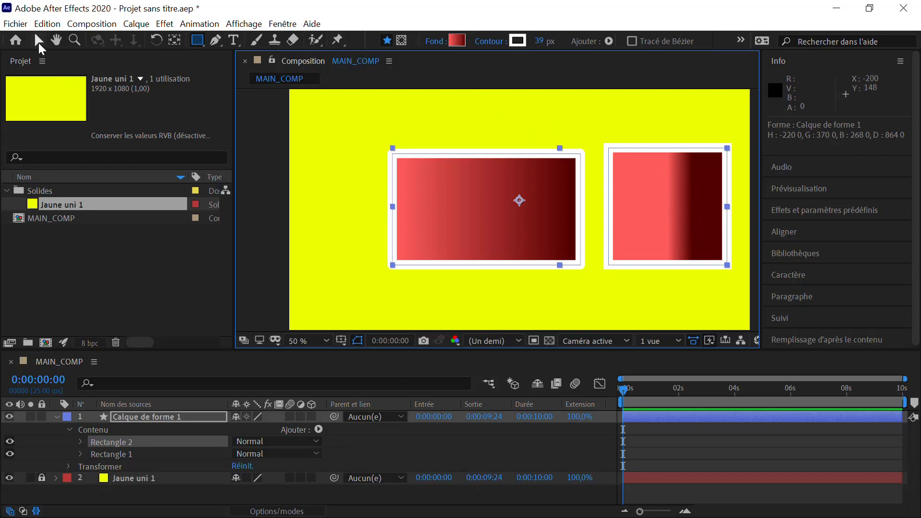
{"action": "left_click", "coordinate": [39, 41]}
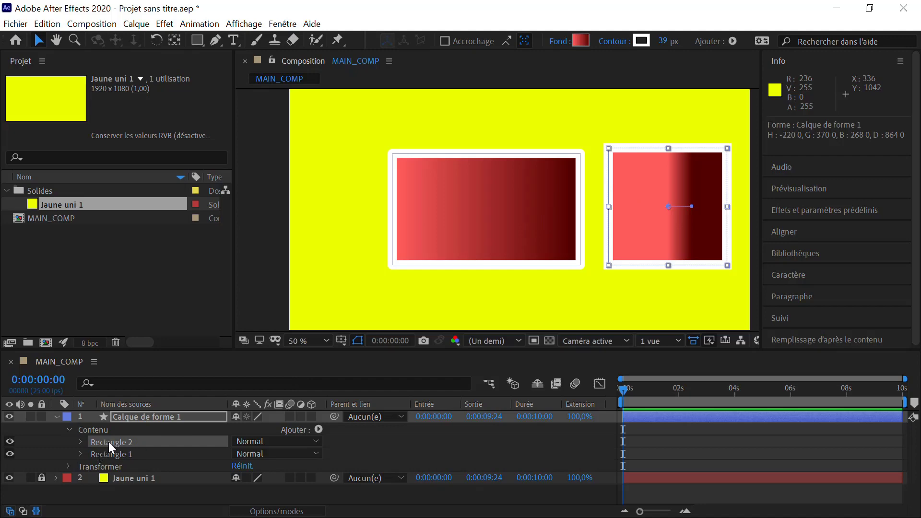
Open the gradient editor for the second rectangle's fill and cancel it.
{"action": "left_click", "coordinate": [581, 40]}
{"action": "left_click", "coordinate": [364, 82]}
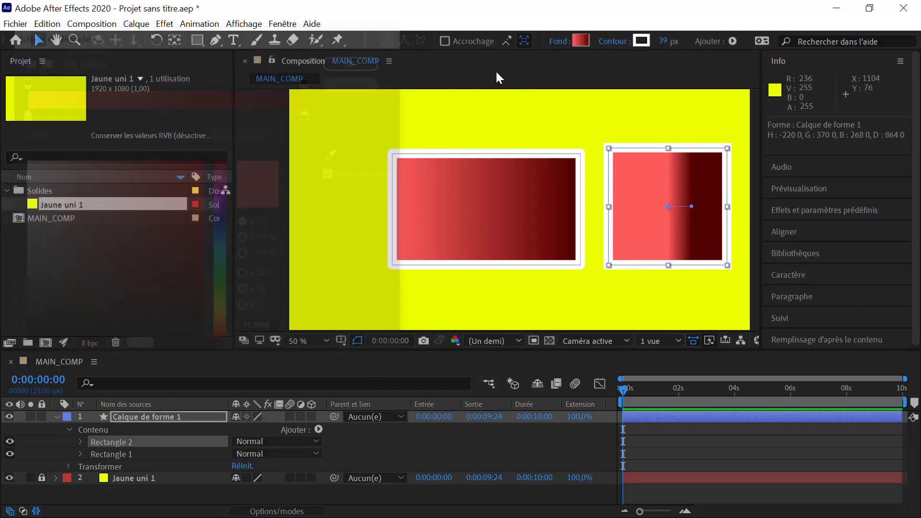
Change the second rectangle's fill type from linear gradient to a solid colour (Couleur unie).
{"action": "left_click", "coordinate": [557, 42]}
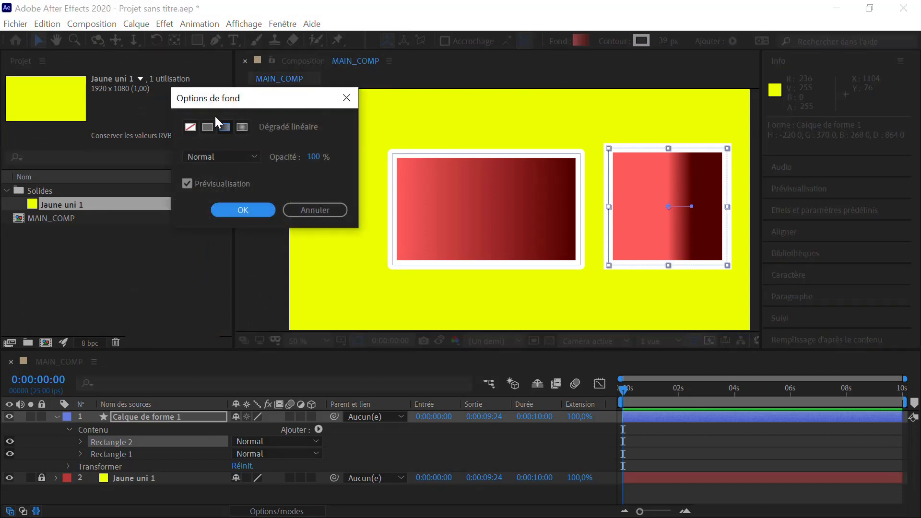
{"action": "left_click", "coordinate": [210, 127]}
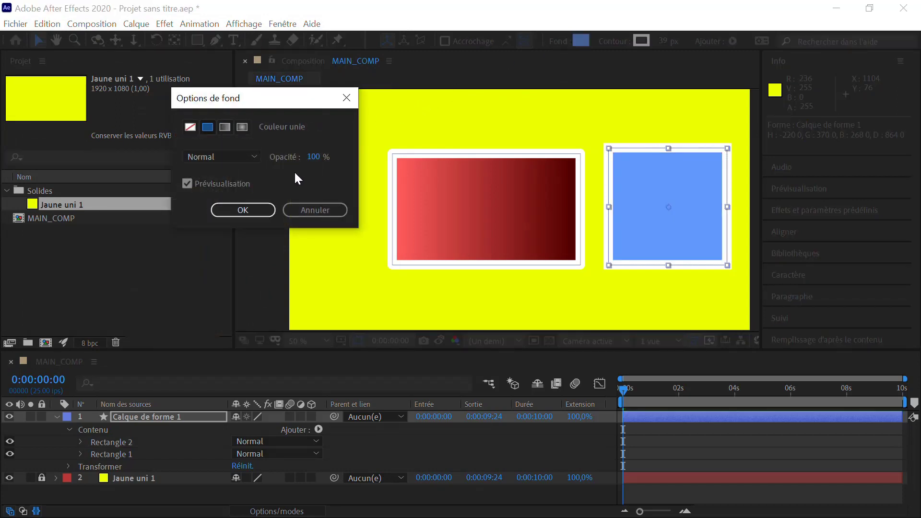
{"action": "left_click", "coordinate": [257, 209]}
Set the second rectangle's stroke width to 6 px and its stroke colour to dark blue.
{"action": "mouse_move", "coordinate": [655, 41]}
{"action": "left_mouse_down"}
{"action": "mouse_move", "coordinate": [631, 42]}
{"action": "mouse_move", "coordinate": [647, 51]}
{"action": "left_mouse_up"}
{"action": "left_click", "coordinate": [644, 44]}
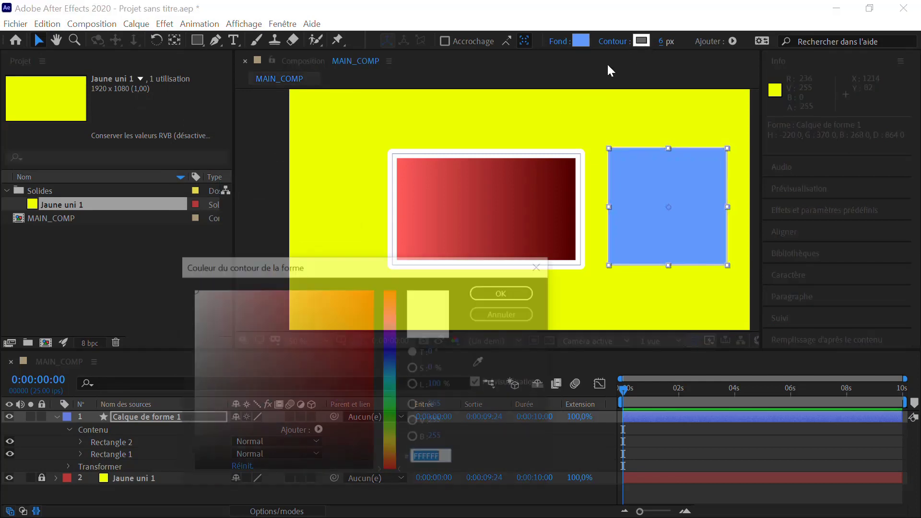
{"action": "left_click", "coordinate": [391, 351]}
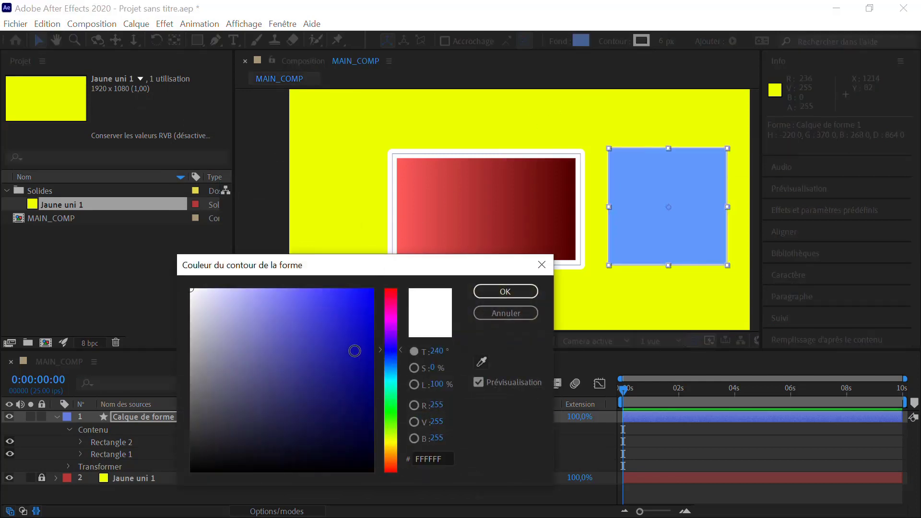
{"action": "left_click_drag", "start_coordinate": [368, 377], "coordinate": [378, 385]}
{"action": "left_click", "coordinate": [511, 292]}
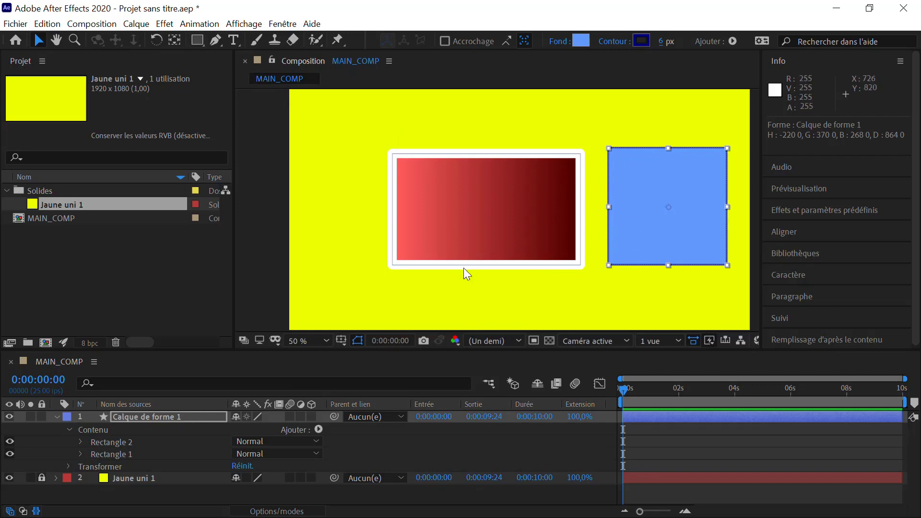
Select the two rectangles in turn to compare their individual fill and stroke settings.
{"action": "left_click", "coordinate": [505, 249]}
{"action": "left_click", "coordinate": [634, 227]}
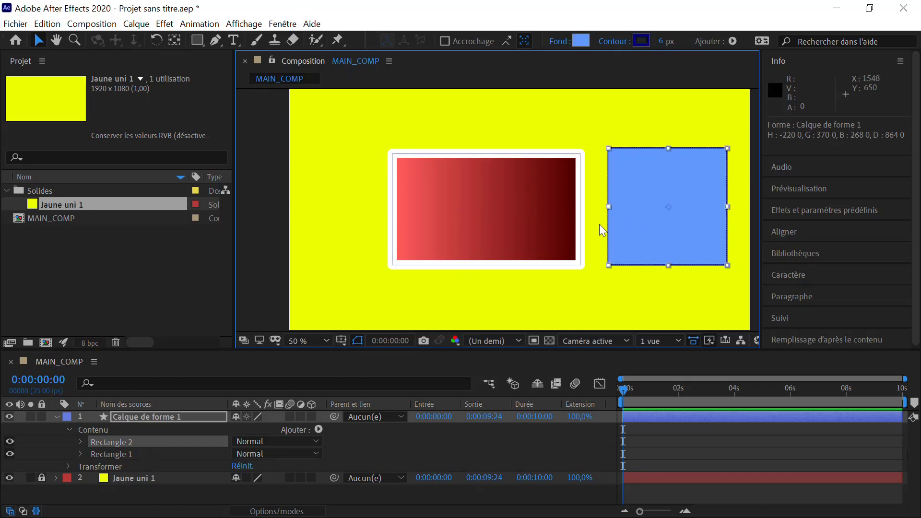
{"action": "left_click", "coordinate": [534, 226]}
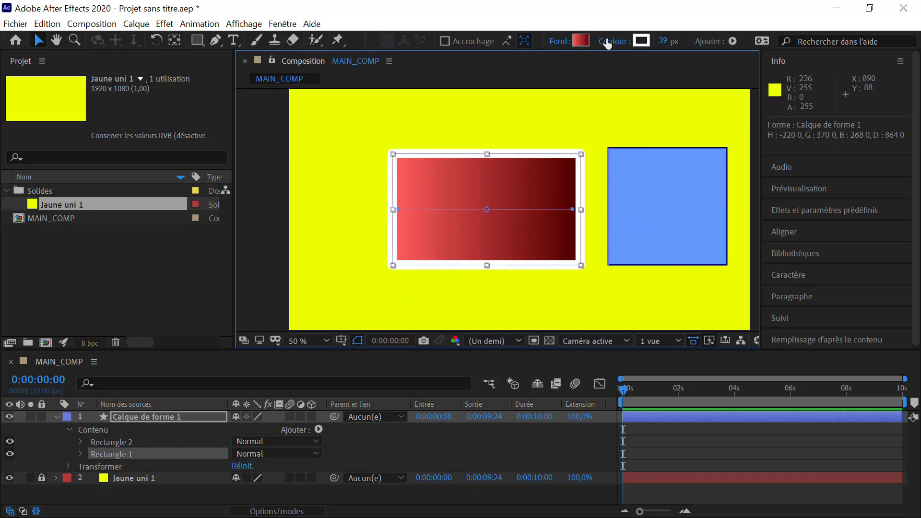
{"action": "left_click", "coordinate": [638, 207]}
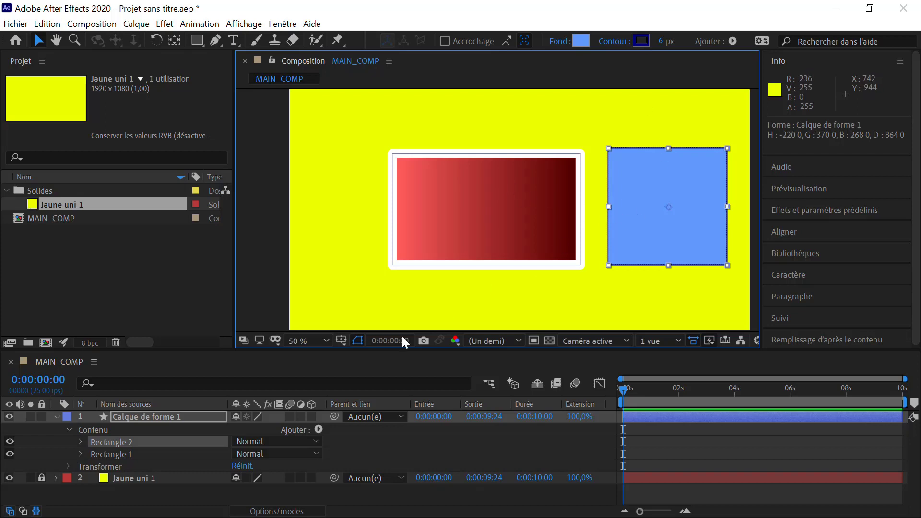
Expand Rectangle 2 and its fill properties, and delete both Fond 1 and Contour 1 from it.
{"action": "left_click", "coordinate": [81, 442]}
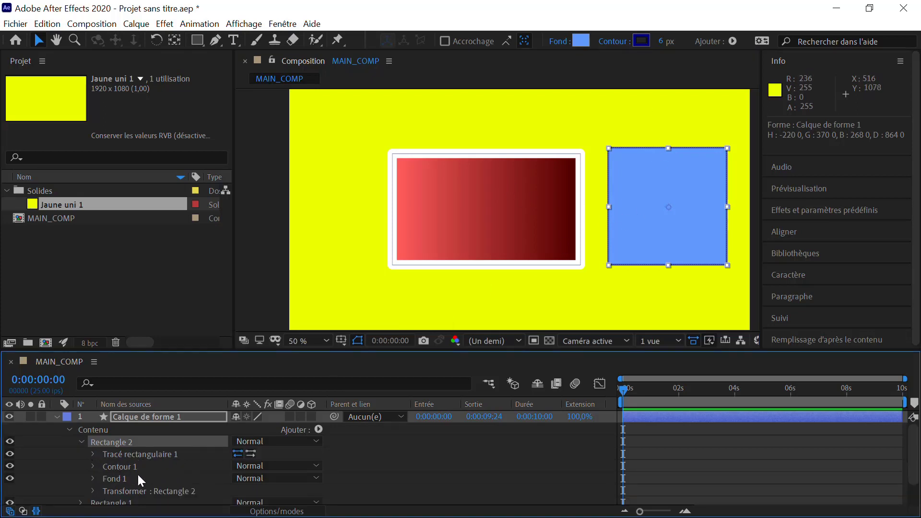
{"action": "left_click", "coordinate": [92, 479]}
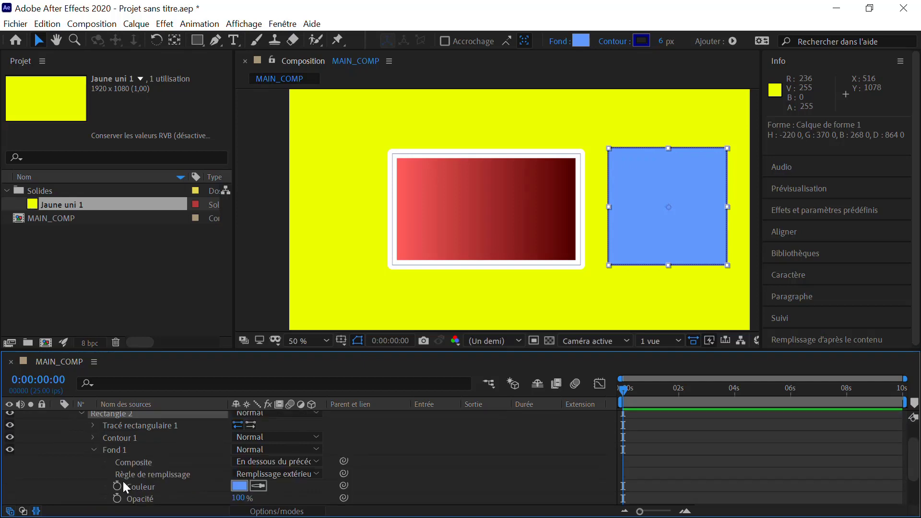
{"action": "scroll", "coordinate": [233, 480], "scroll_direction": "down", "scroll_amount": 2}
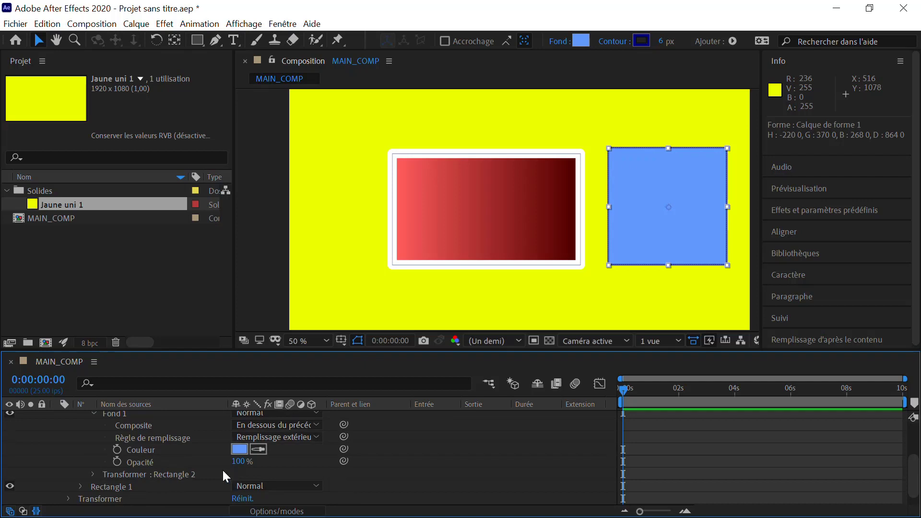
{"action": "scroll", "coordinate": [122, 459], "scroll_direction": "up", "scroll_amount": 2}
{"action": "left_click", "coordinate": [117, 448]}
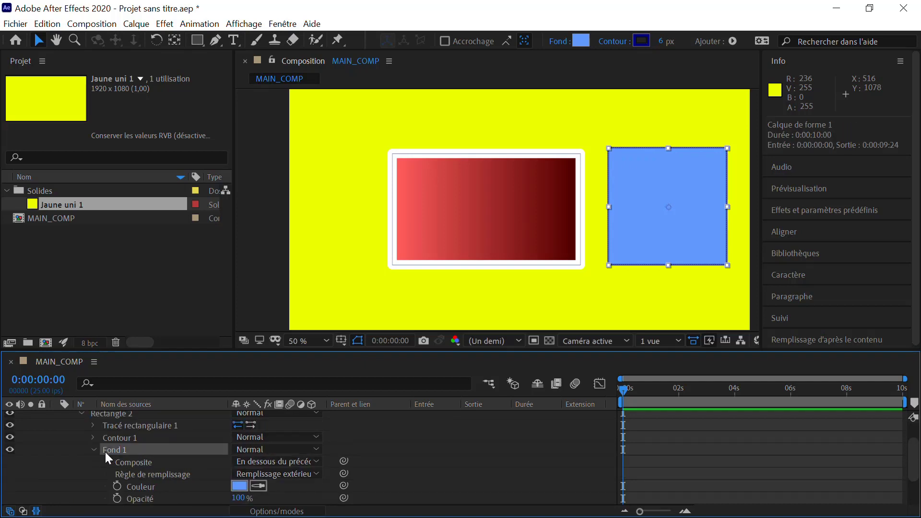
{"action": "key", "text": "Delete"}
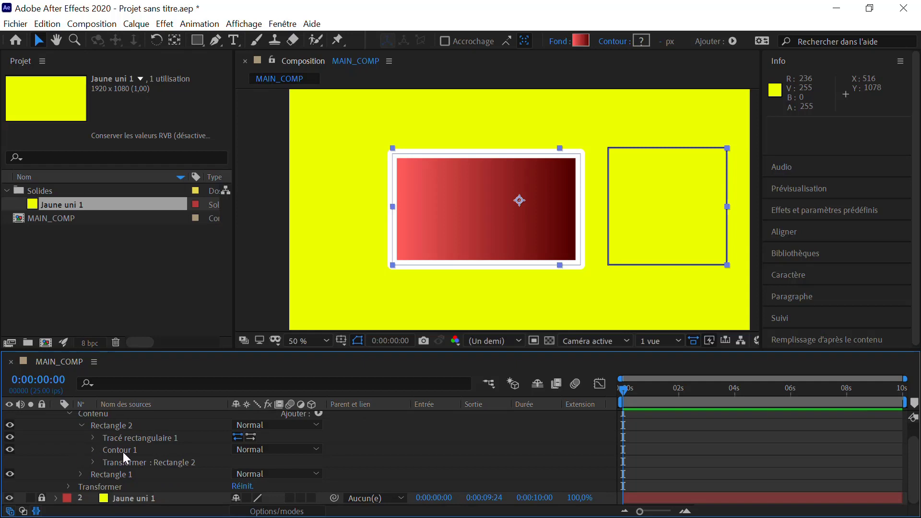
{"action": "left_click", "coordinate": [123, 452]}
{"action": "key", "text": "Delete"}
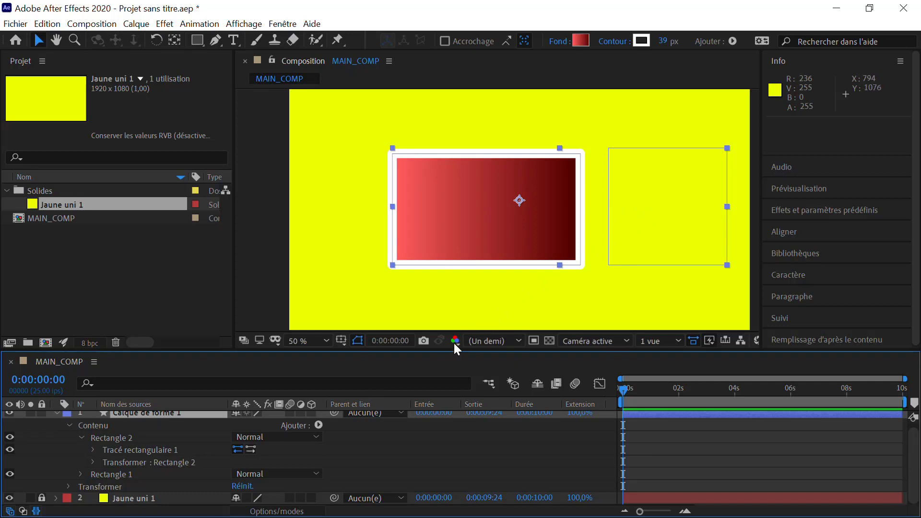
Add a new solid fill (Fond) to the Rectangle 2 group.
{"action": "left_click", "coordinate": [318, 426]}
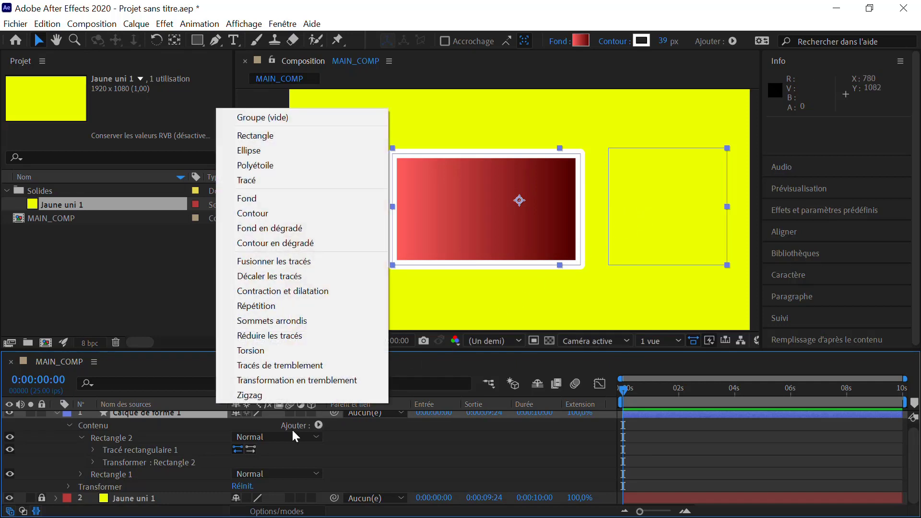
{"action": "left_click", "coordinate": [177, 442]}
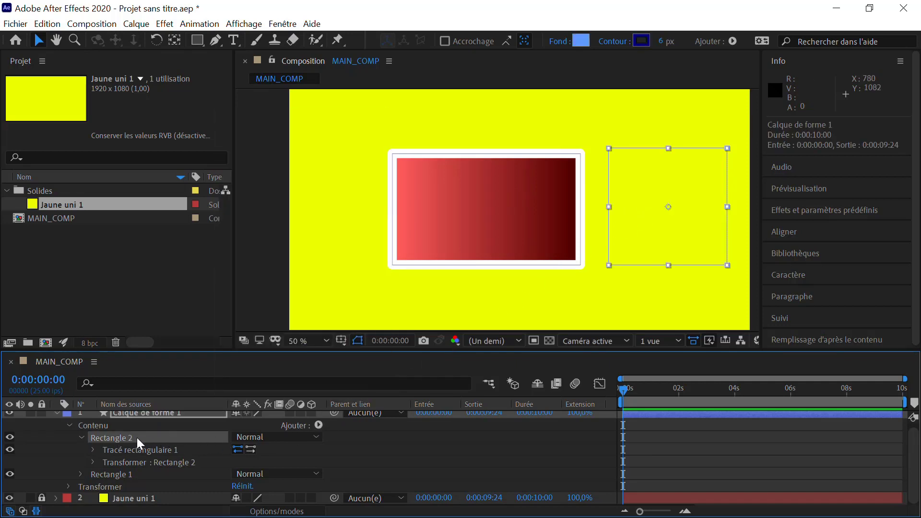
{"action": "left_click", "coordinate": [318, 425]}
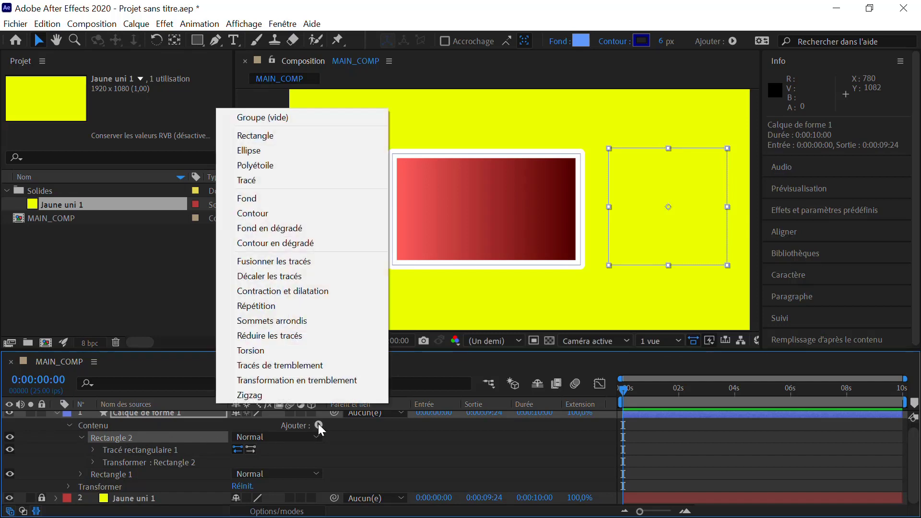
{"action": "left_click", "coordinate": [278, 201]}
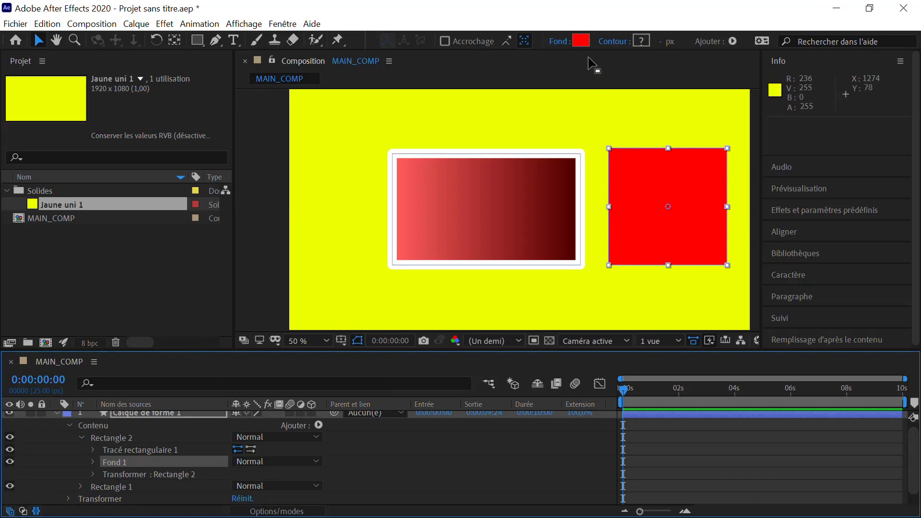
Add a stroke (Contour) to Rectangle 2 and set its width to 30 px.
{"action": "left_click", "coordinate": [120, 440]}
{"action": "left_click", "coordinate": [318, 426]}
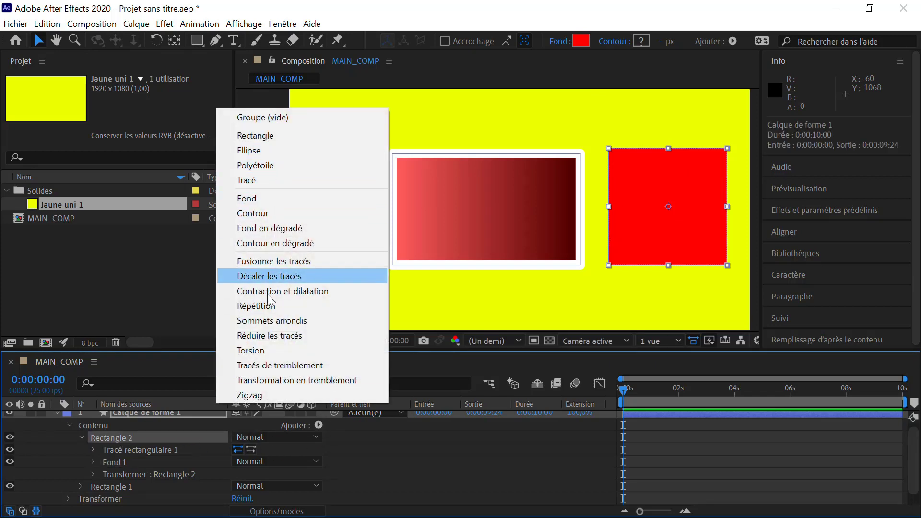
{"action": "left_click", "coordinate": [263, 213]}
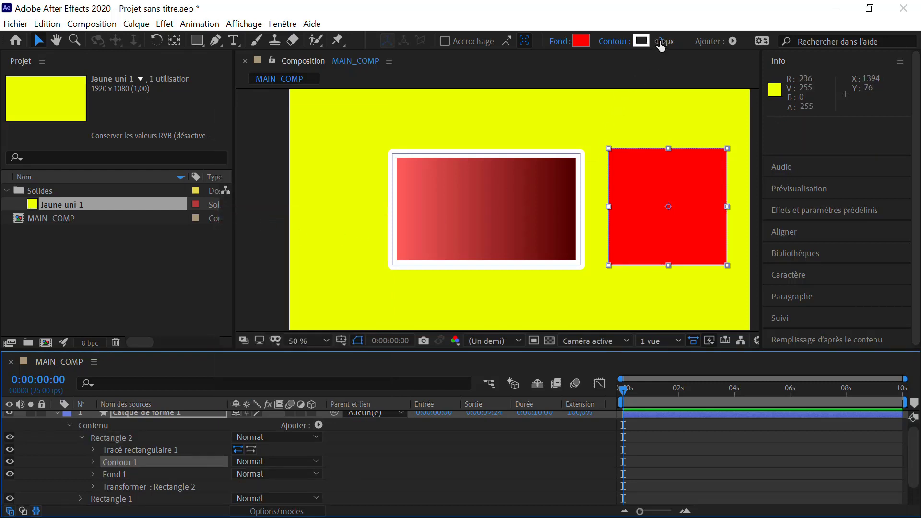
{"action": "left_click_drag", "start_coordinate": [664, 42], "coordinate": [691, 43]}
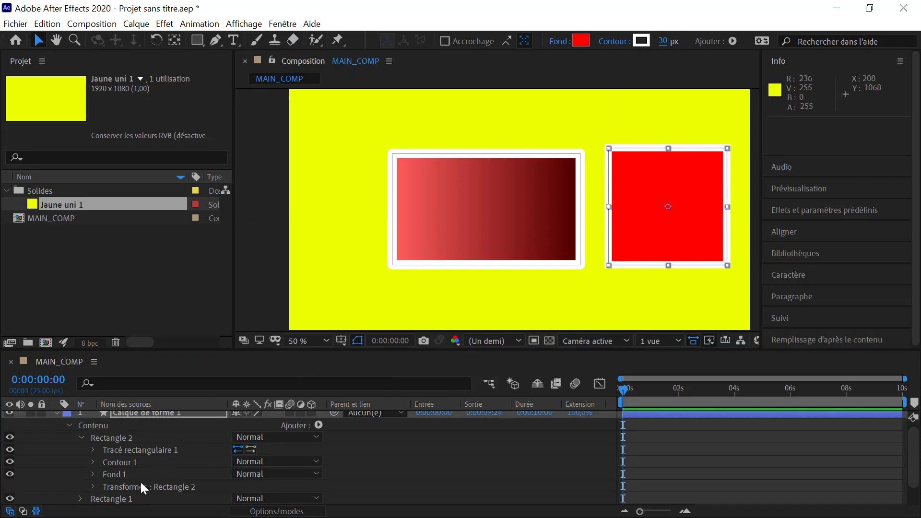
Move the second rectangle sideways so it overlaps the first one's edge, and collapse the Rectangle 2 properties.
{"action": "left_click", "coordinate": [129, 487]}
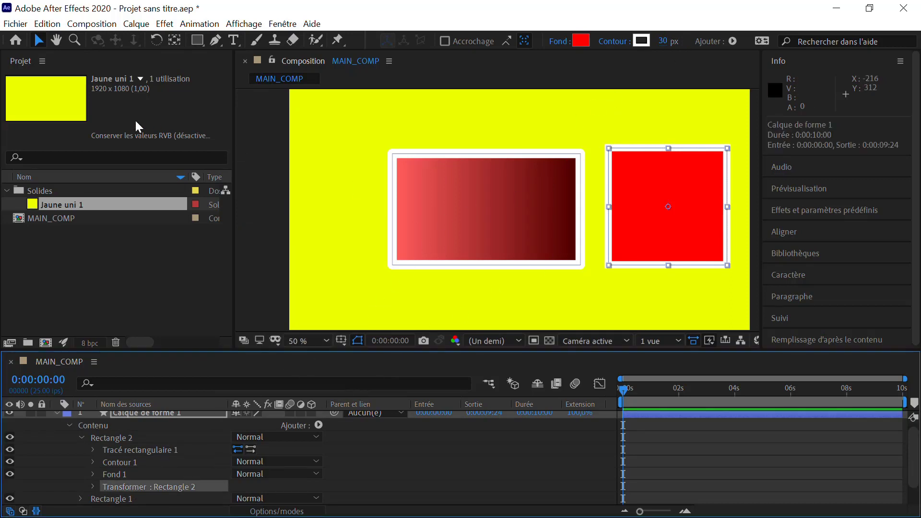
{"action": "left_click_drag", "start_coordinate": [661, 249], "coordinate": [592, 251]}
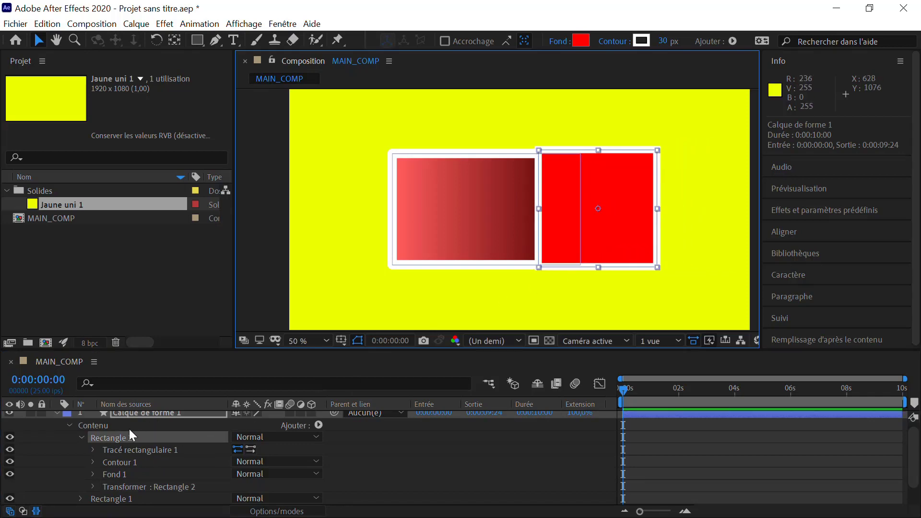
{"action": "left_click", "coordinate": [82, 438]}
Look at Rectangle 1's fill options and move Rectangle 1 above Rectangle 2 in the shape layer's contents.
{"action": "left_click", "coordinate": [102, 454]}
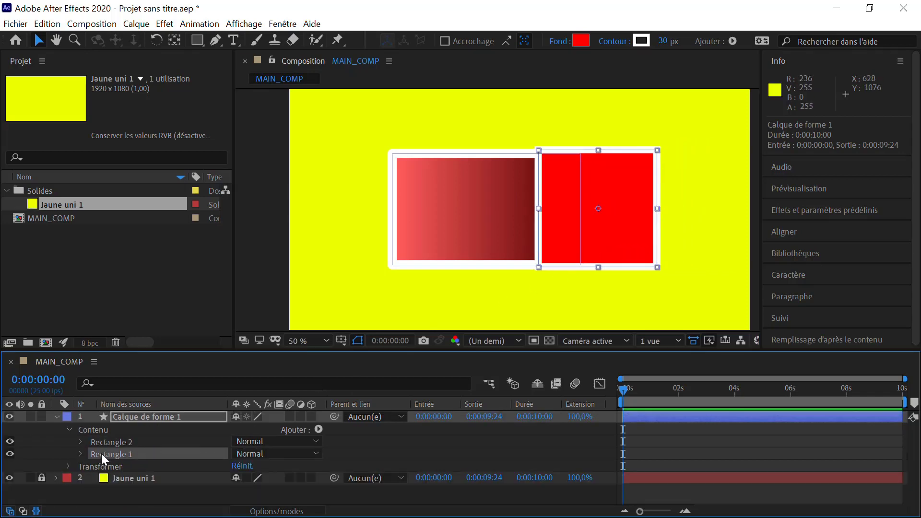
{"action": "left_click", "coordinate": [559, 42]}
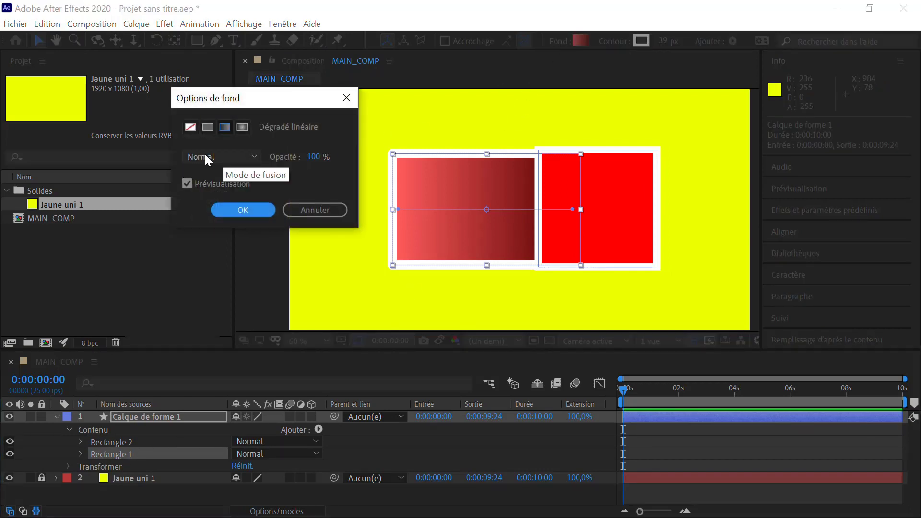
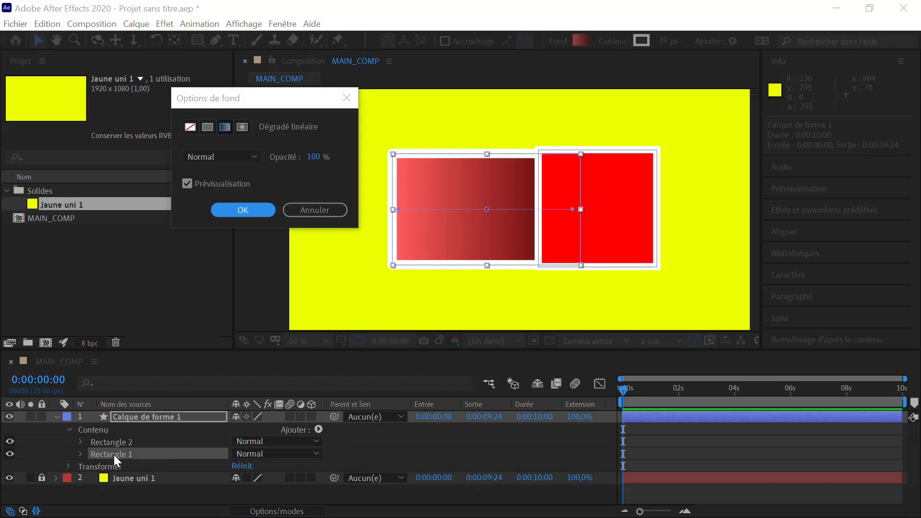
{"action": "left_click", "coordinate": [244, 210]}
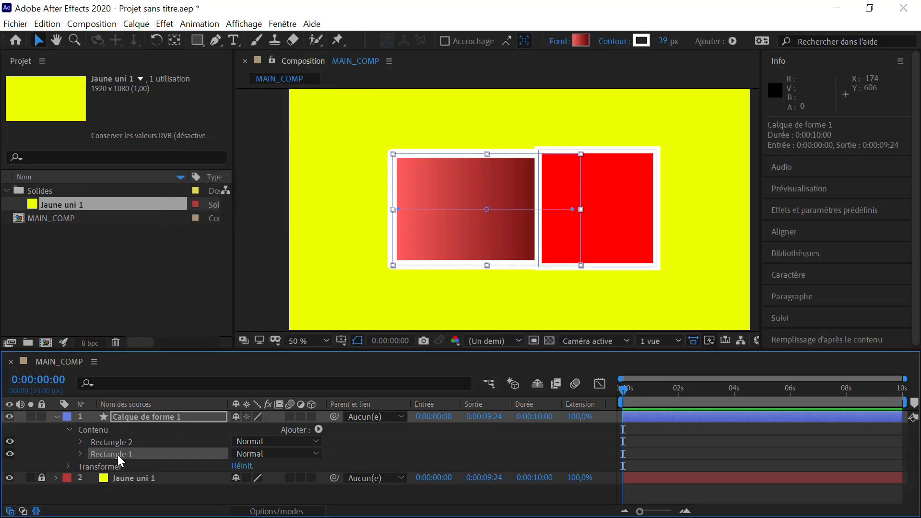
{"action": "mouse_move", "coordinate": [120, 460]}
{"action": "left_mouse_down"}
{"action": "mouse_move", "coordinate": [128, 462]}
{"action": "mouse_move", "coordinate": [128, 440]}
{"action": "mouse_move", "coordinate": [129, 447]}
{"action": "left_mouse_up"}
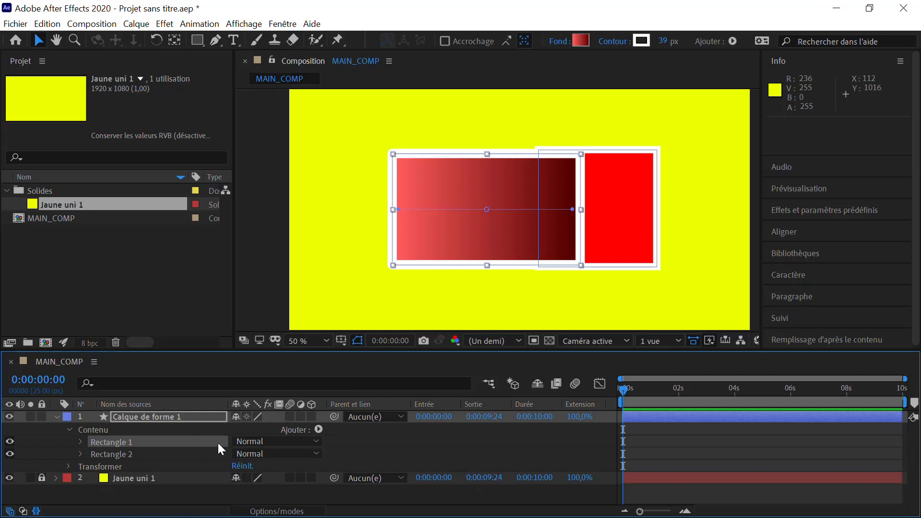
Try the Produit blend mode on Rectangle 1's gradient fill and apply Superposition instead.
{"action": "left_click", "coordinate": [561, 40]}
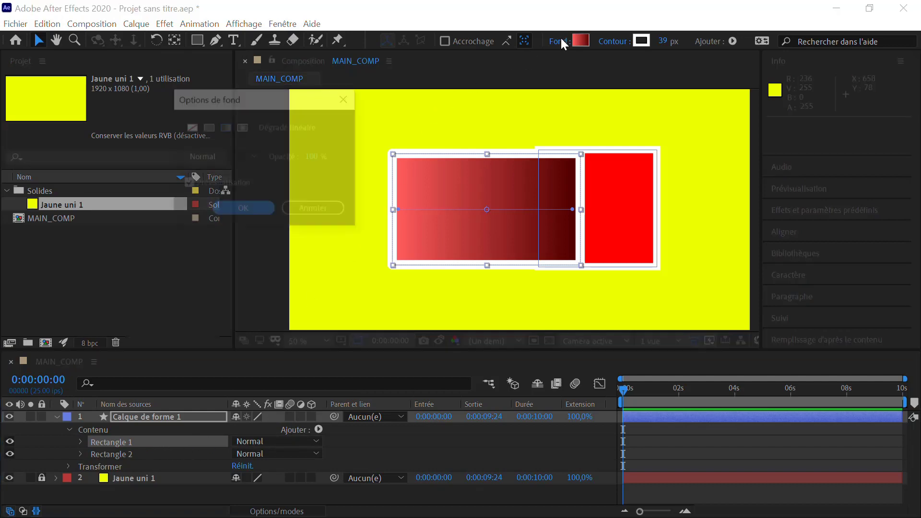
{"action": "left_click", "coordinate": [240, 155]}
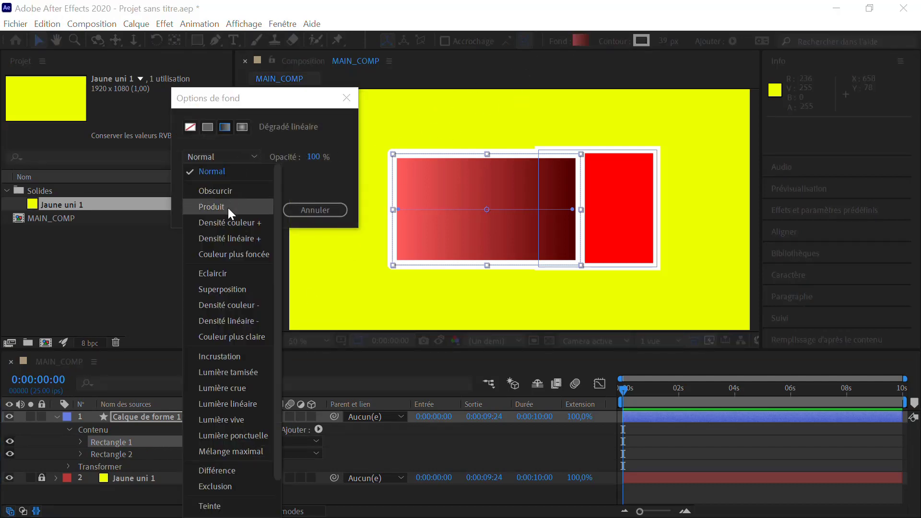
{"action": "left_click", "coordinate": [227, 207]}
{"action": "left_click", "coordinate": [238, 157]}
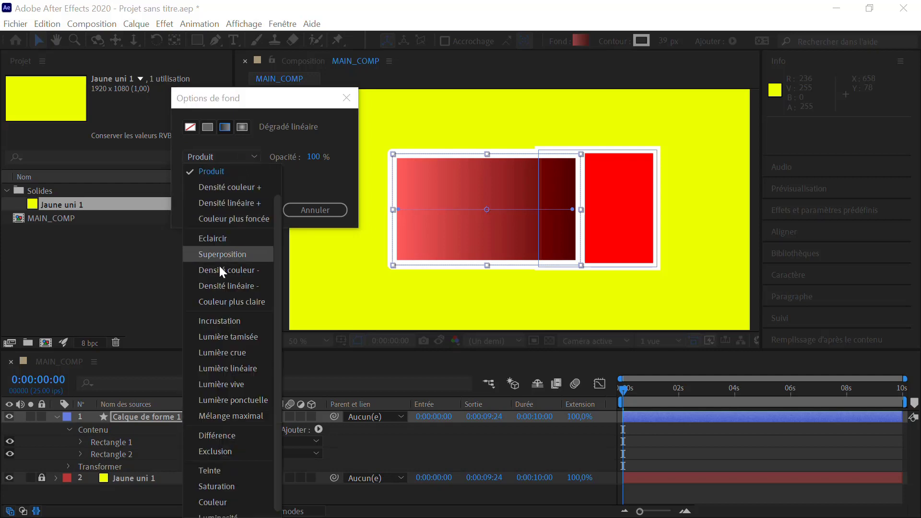
{"action": "left_click", "coordinate": [224, 255]}
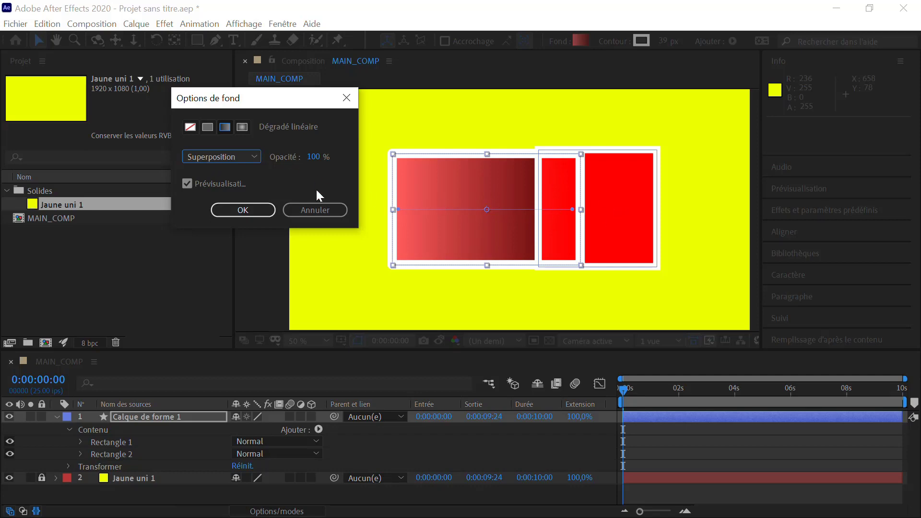
{"action": "left_click", "coordinate": [260, 208]}
Move Rectangle 1 downward so its corner overlaps the red rectangle's lower corner, and duplicate Rectangle 1.
{"action": "left_click_drag", "start_coordinate": [463, 226], "coordinate": [460, 275]}
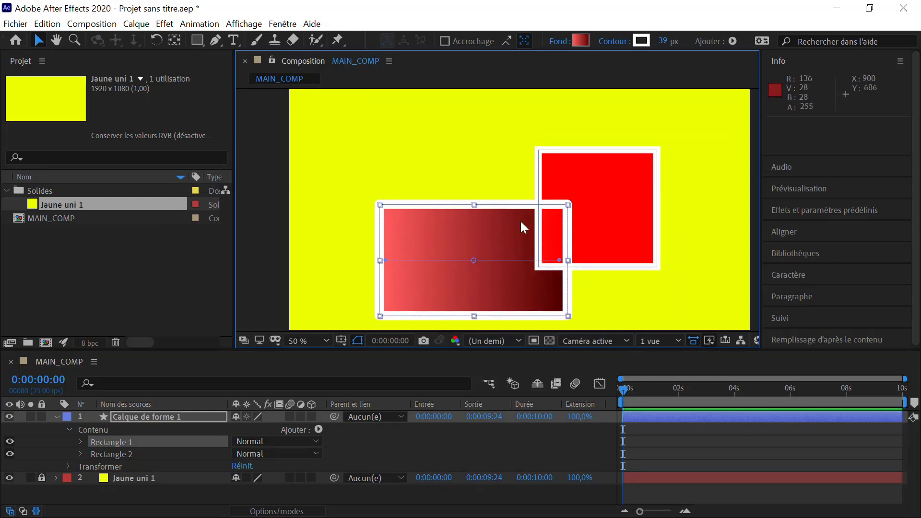
{"action": "left_click", "coordinate": [116, 442]}
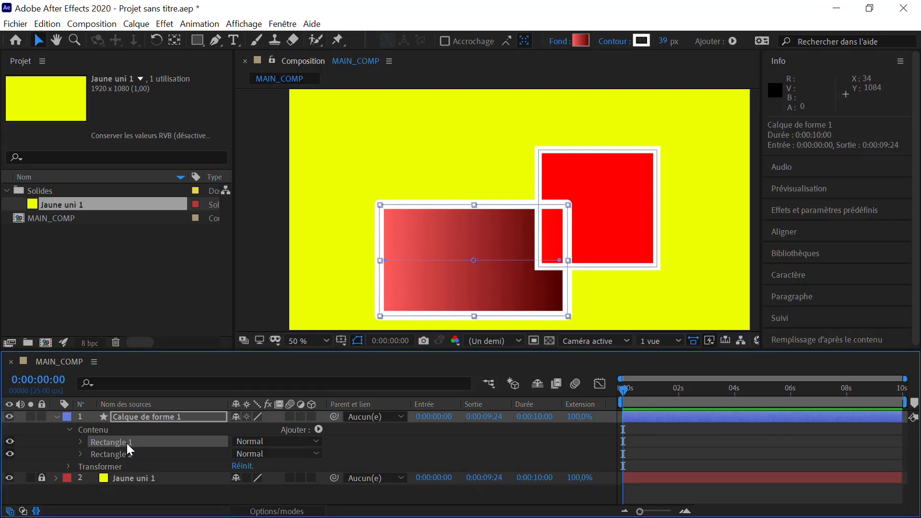
{"action": "key", "text": "ctrl+d"}
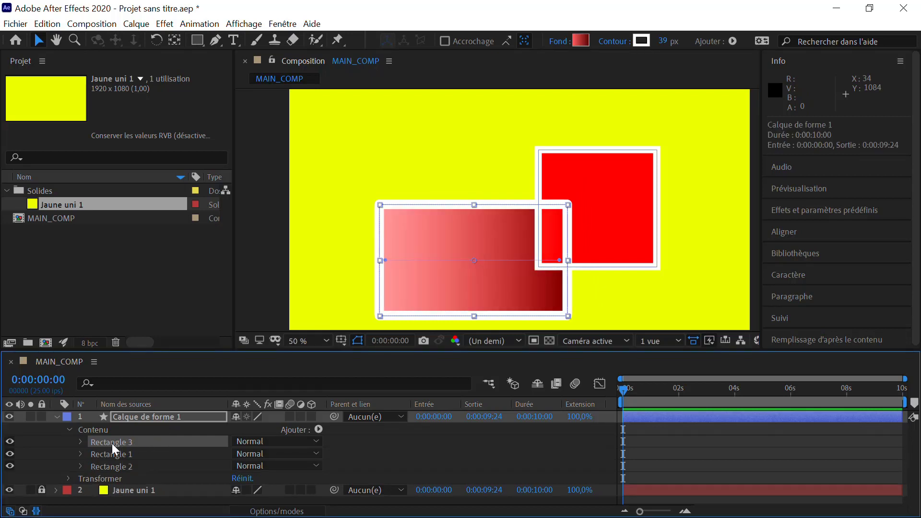
Duplicate the gradient rectangle and spread the copies apart, leaving Rectangle 4 overlapping the lower part of the plain red rectangle.
{"action": "left_click_drag", "start_coordinate": [428, 272], "coordinate": [665, 264]}
{"action": "key", "text": "ctrl+d"}
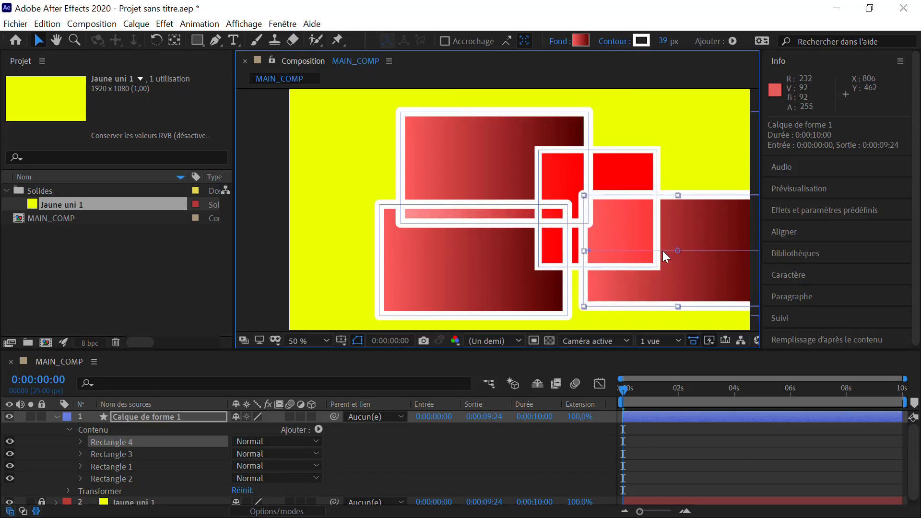
Move the whole shape layer to about position 716, 484 so all its rectangles fit inside the composition frame.
{"action": "left_click", "coordinate": [658, 170]}
{"action": "key", "text": "comma"}
{"action": "key", "text": "comma"}
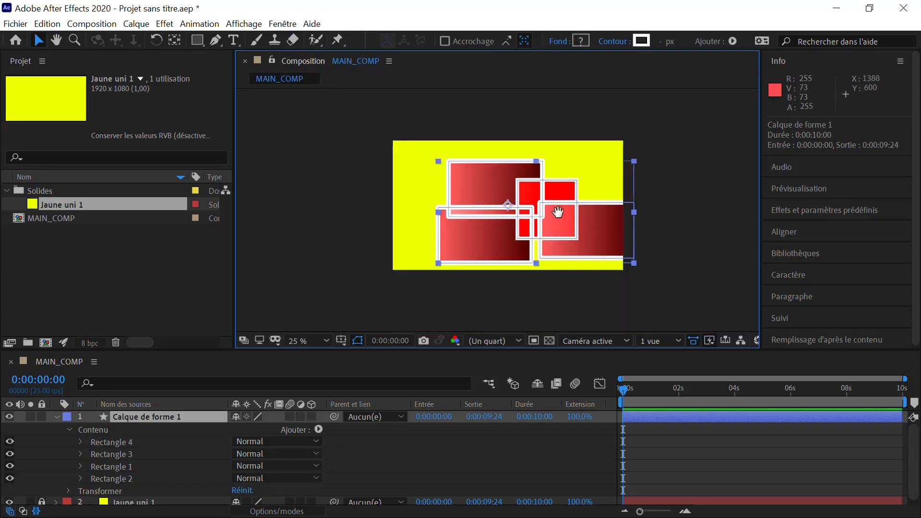
{"action": "left_click_drag", "start_coordinate": [558, 211], "coordinate": [520, 209]}
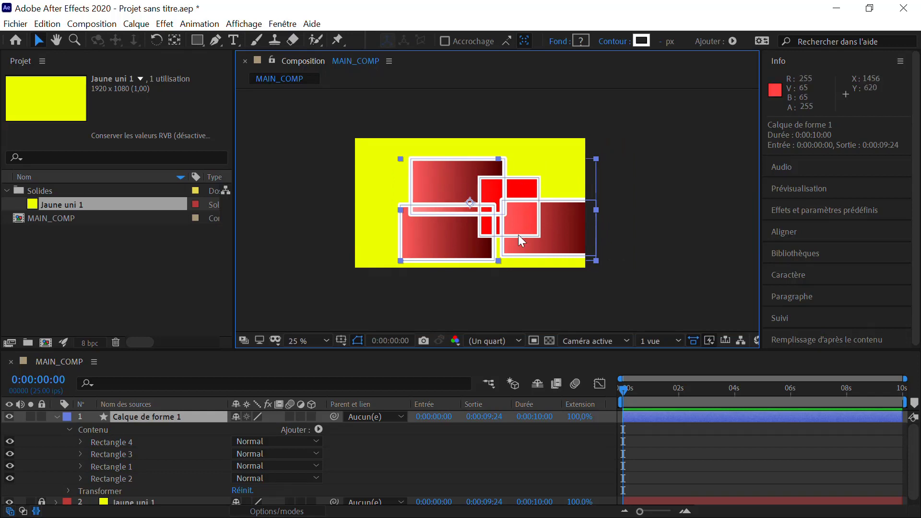
{"action": "left_click", "coordinate": [465, 291]}
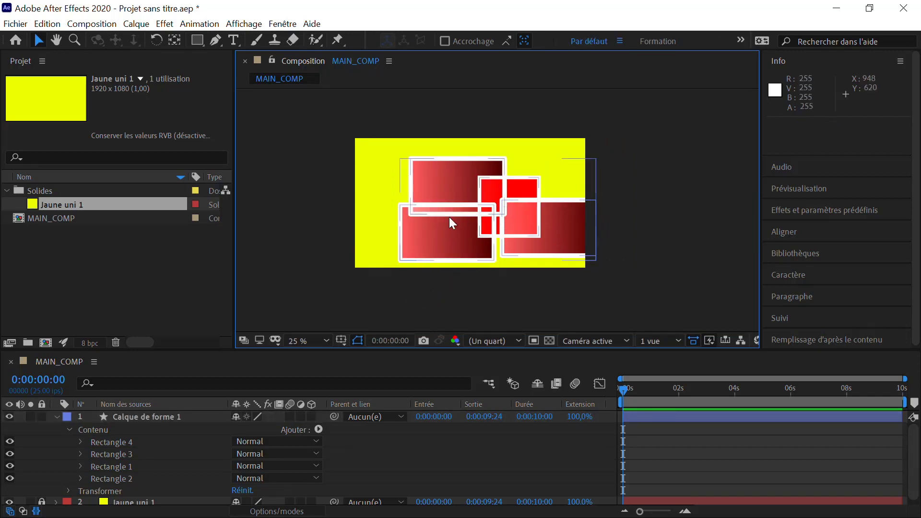
{"action": "left_click", "coordinate": [128, 435]}
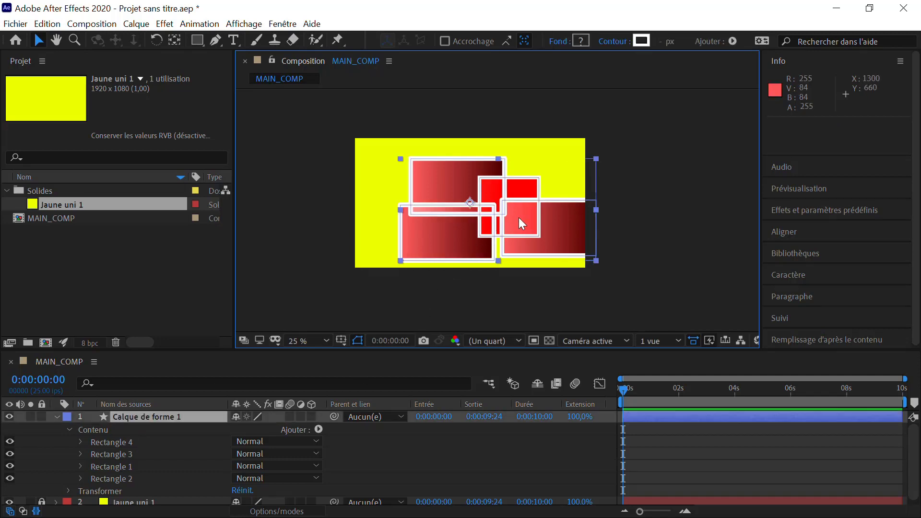
{"action": "left_click_drag", "start_coordinate": [519, 216], "coordinate": [489, 210]}
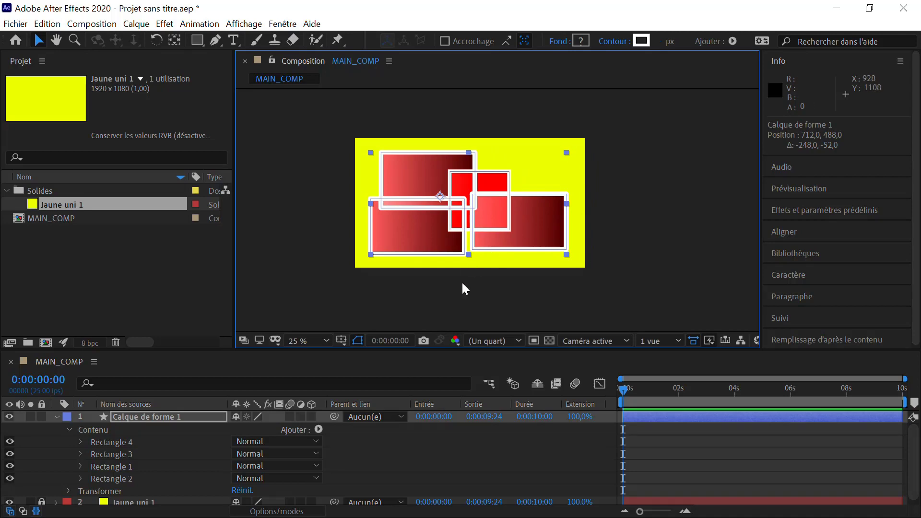
{"action": "mouse_move", "coordinate": [467, 230]}
{"action": "left_mouse_down"}
{"action": "mouse_move", "coordinate": [468, 222]}
{"action": "mouse_move", "coordinate": [467, 233]}
{"action": "left_mouse_up"}
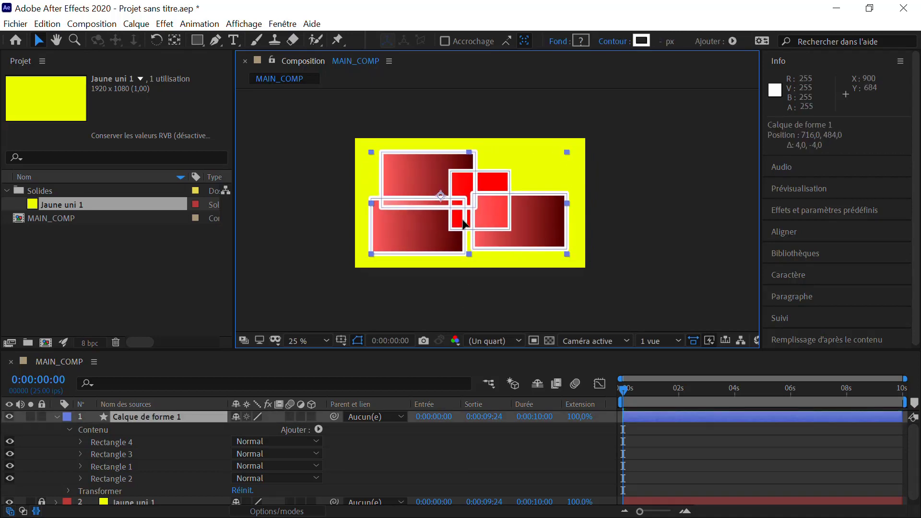
Delete the shape layer Calque de forme 1 from MAIN_COMP.
{"action": "left_click", "coordinate": [145, 417]}
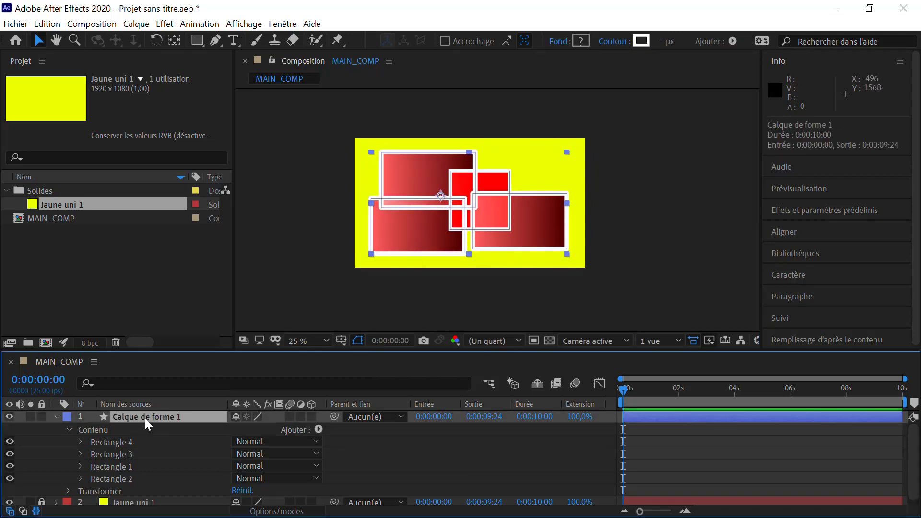
{"action": "key", "text": "Delete"}
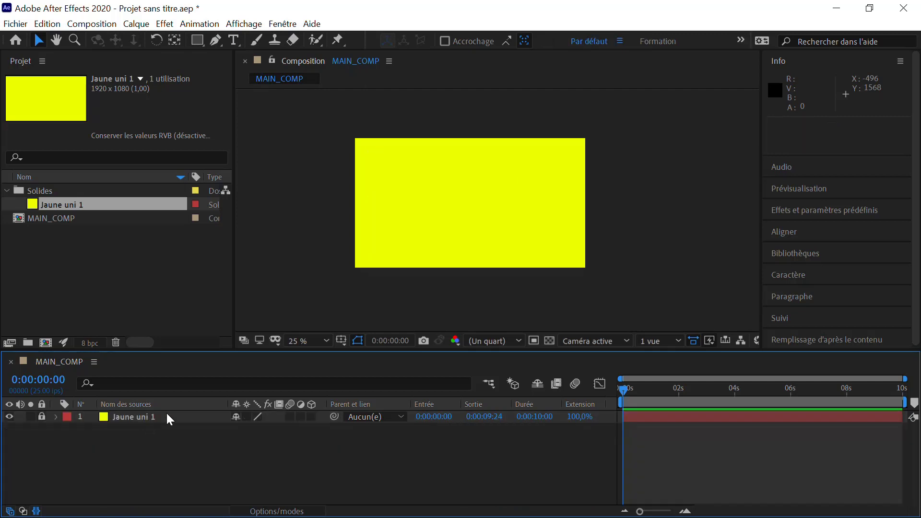
{"action": "left_click", "coordinate": [286, 246]}
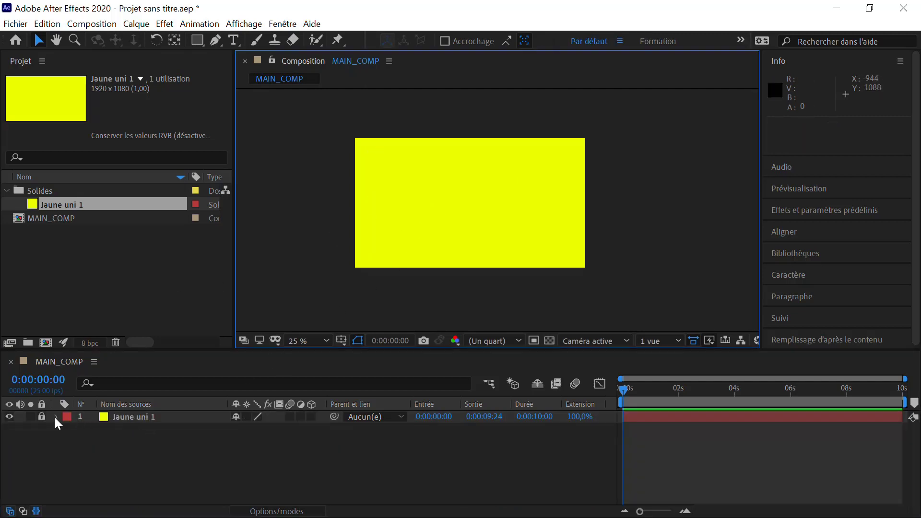
Unlock the Jaune uni 1 solid and delete it from the project together with its use in the composition.
{"action": "left_click", "coordinate": [42, 416]}
{"action": "left_click", "coordinate": [122, 416]}
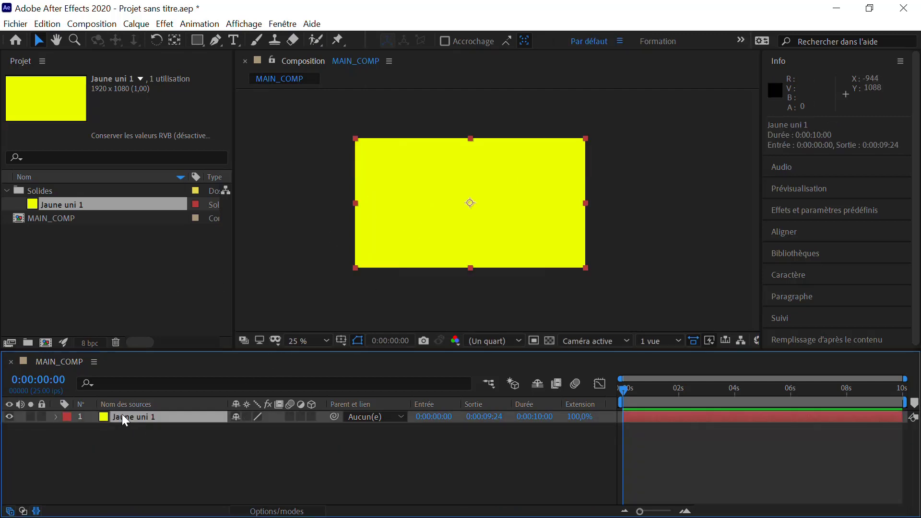
{"action": "left_click", "coordinate": [80, 205]}
{"action": "left_click", "coordinate": [116, 342]}
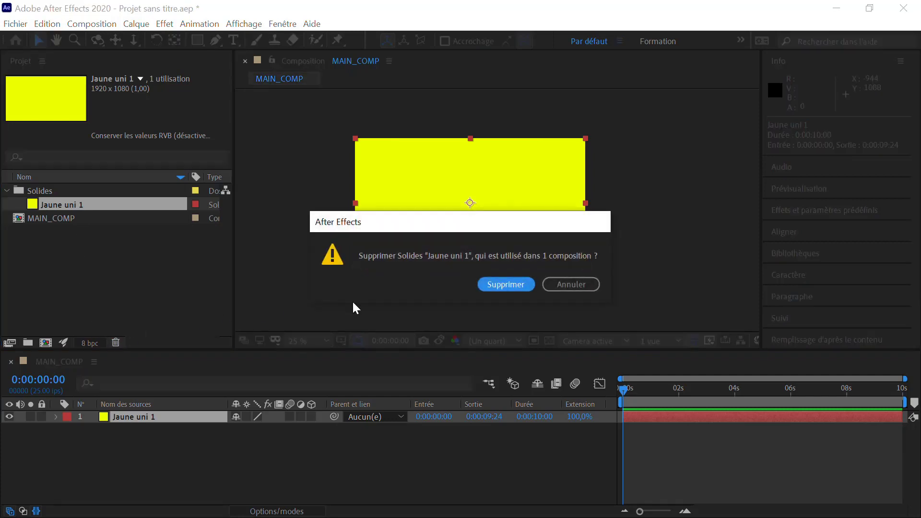
{"action": "left_click", "coordinate": [505, 284]}
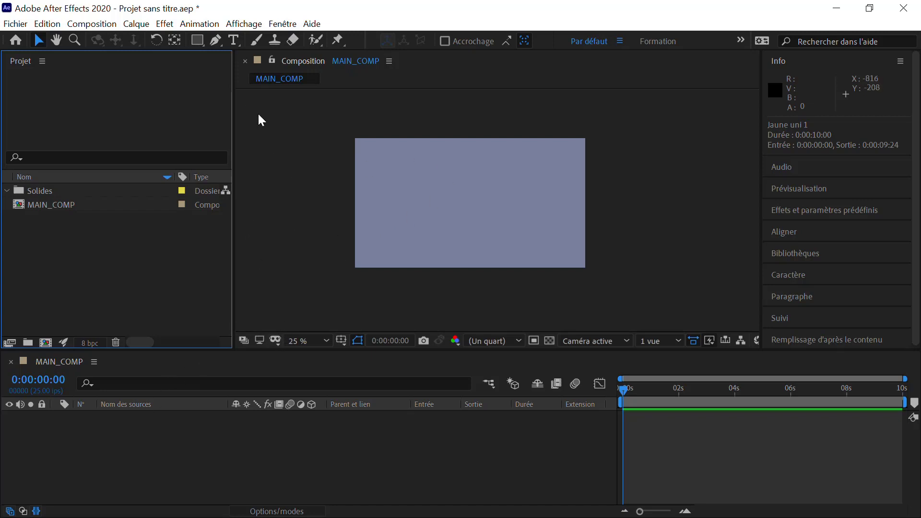
Create a shape layer with a rectangle that fills the whole MAIN_COMP frame.
{"action": "left_click", "coordinate": [201, 37]}
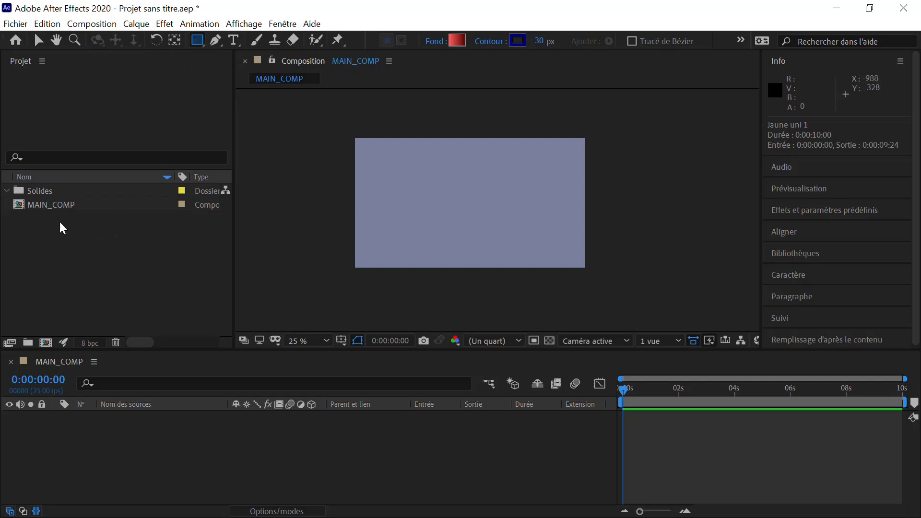
{"action": "left_click", "coordinate": [49, 206]}
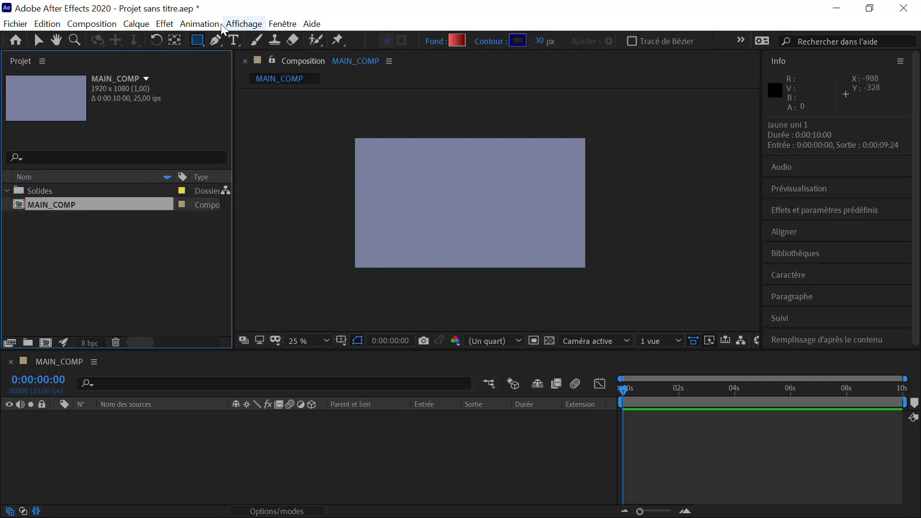
{"action": "left_click", "coordinate": [196, 40]}
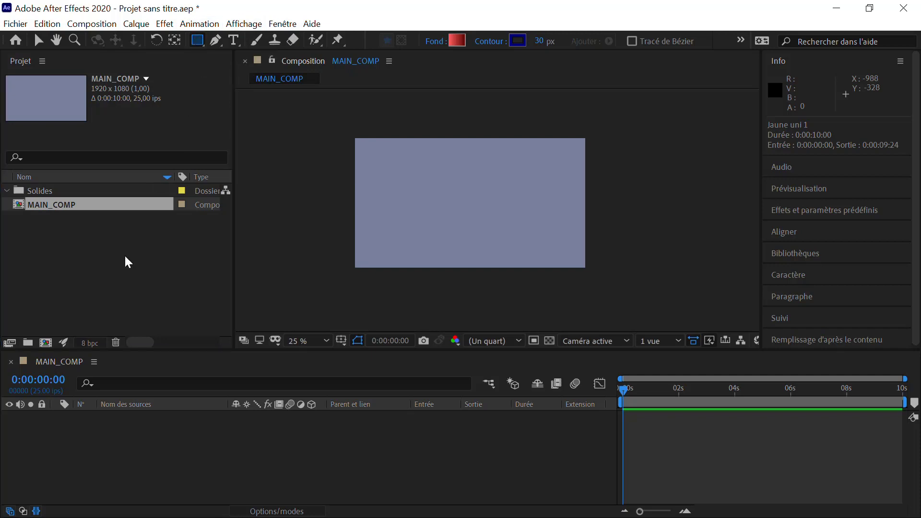
{"action": "left_click", "coordinate": [90, 426]}
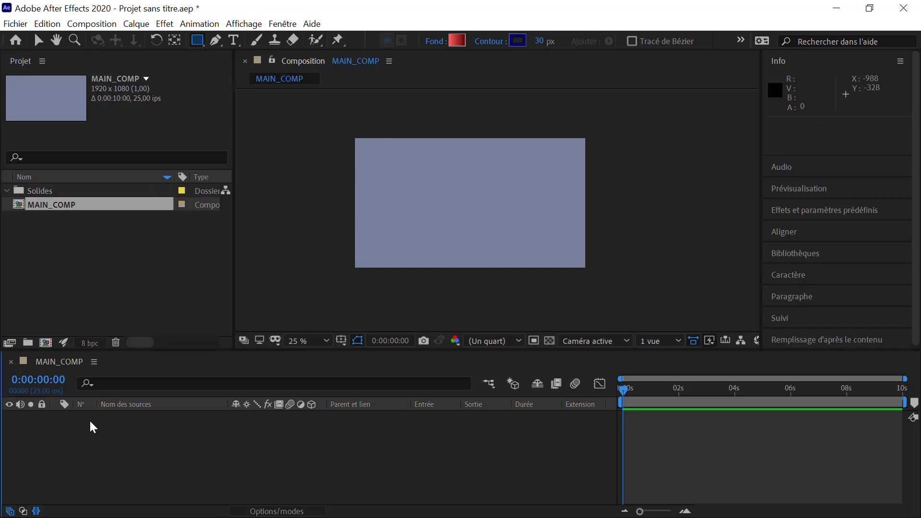
{"action": "double_click", "coordinate": [200, 41]}
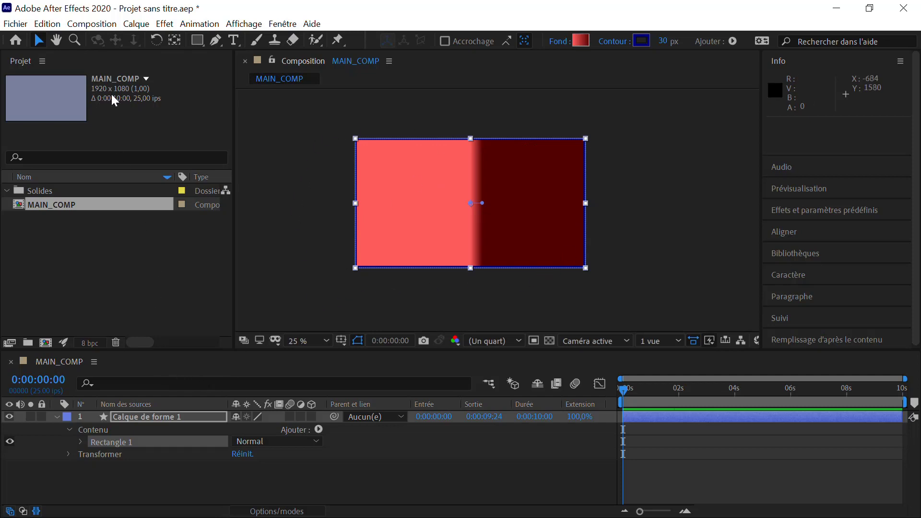
Set the Arrondi of Rectangle 1's rectangular path to 560 and collapse the Rectangle 1 properties.
{"action": "left_click", "coordinate": [80, 442]}
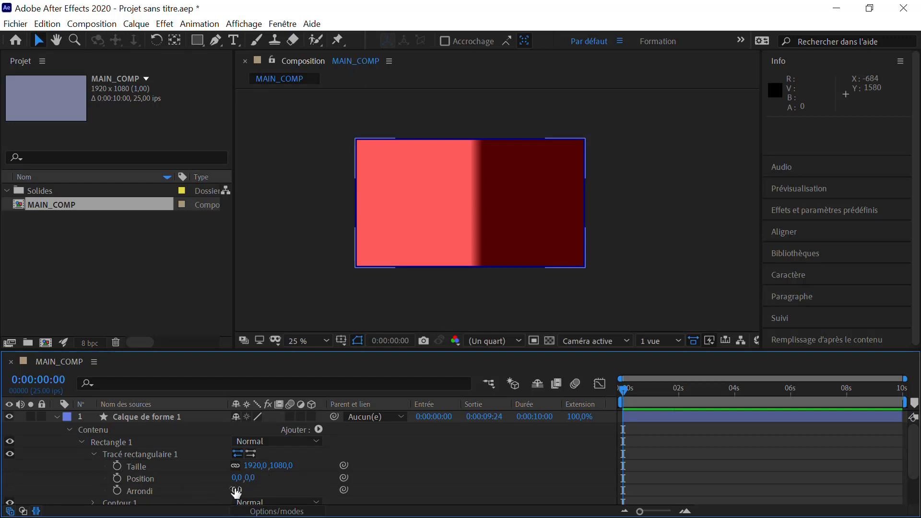
{"action": "left_click_drag", "start_coordinate": [236, 490], "coordinate": [540, 391]}
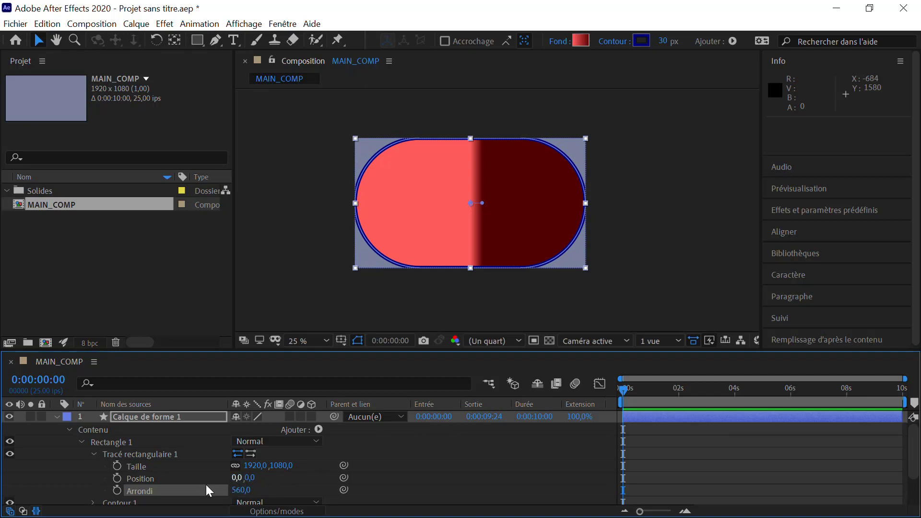
{"action": "scroll", "coordinate": [187, 487], "scroll_direction": "down", "scroll_amount": 1}
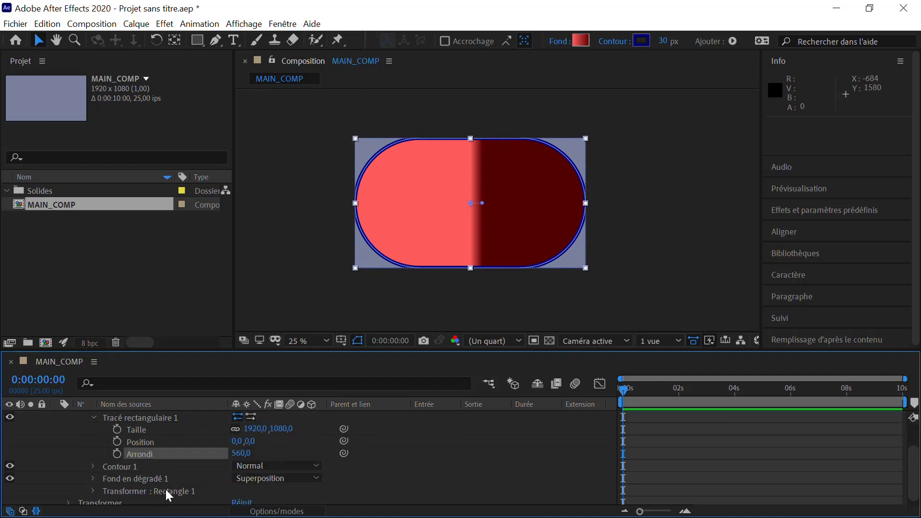
{"action": "scroll", "coordinate": [234, 465], "scroll_direction": "up", "scroll_amount": 1}
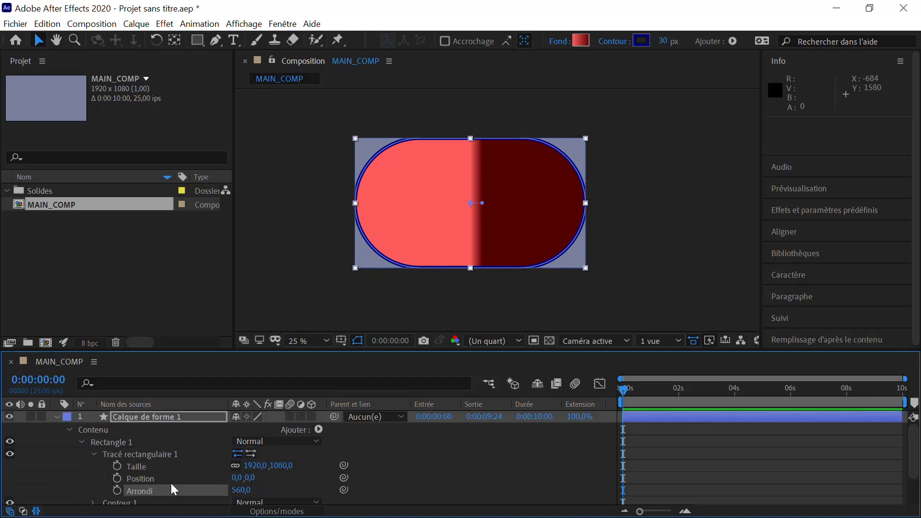
{"action": "left_click_drag", "start_coordinate": [248, 480], "coordinate": [176, 489]}
{"action": "right_click", "coordinate": [148, 478]}
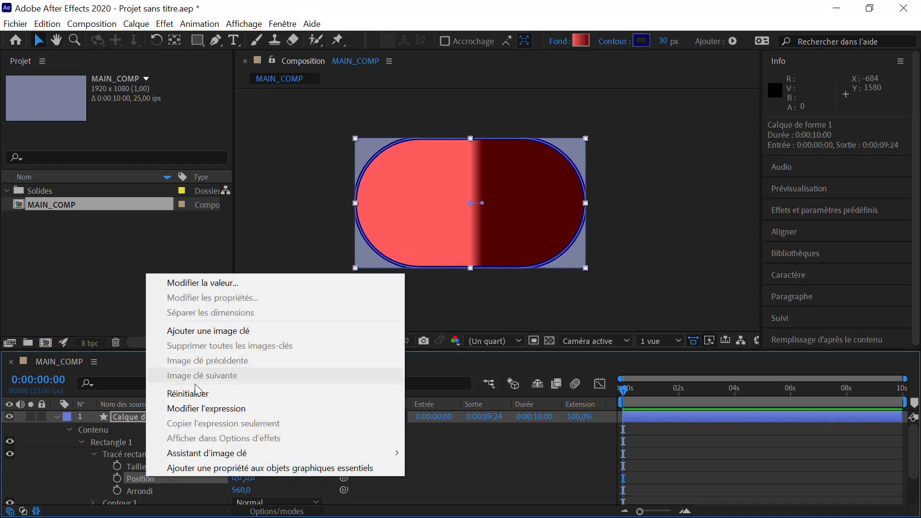
{"action": "left_click", "coordinate": [108, 442]}
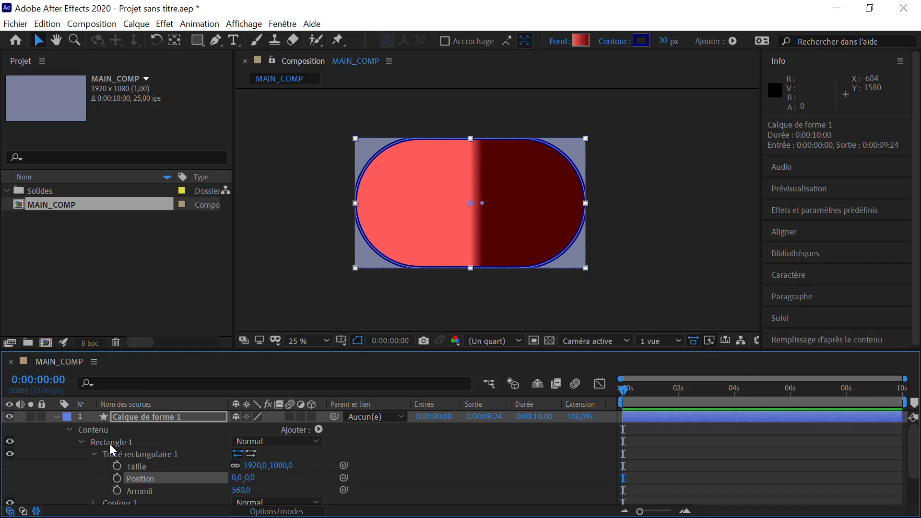
{"action": "left_click", "coordinate": [82, 442]}
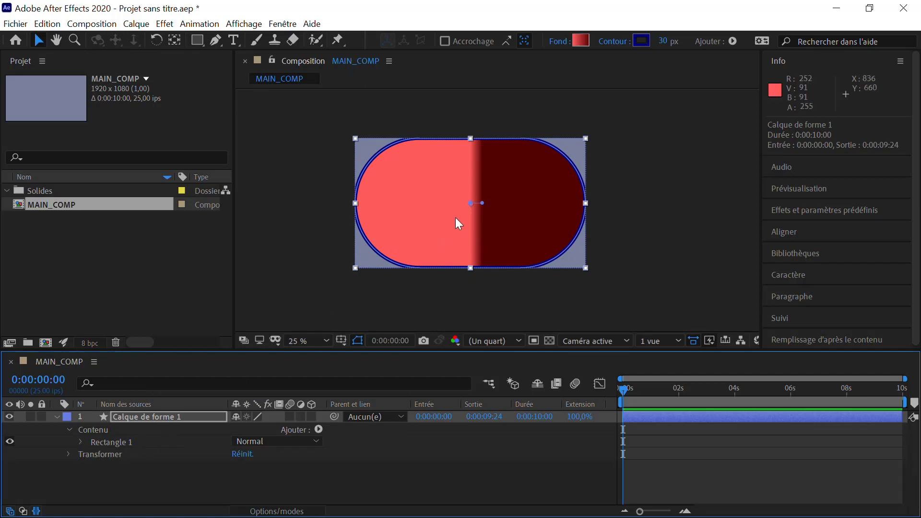
Delete the rounded shape's layer and add a new square-cornered rectangle filling the composition.
{"action": "key", "text": "Delete"}
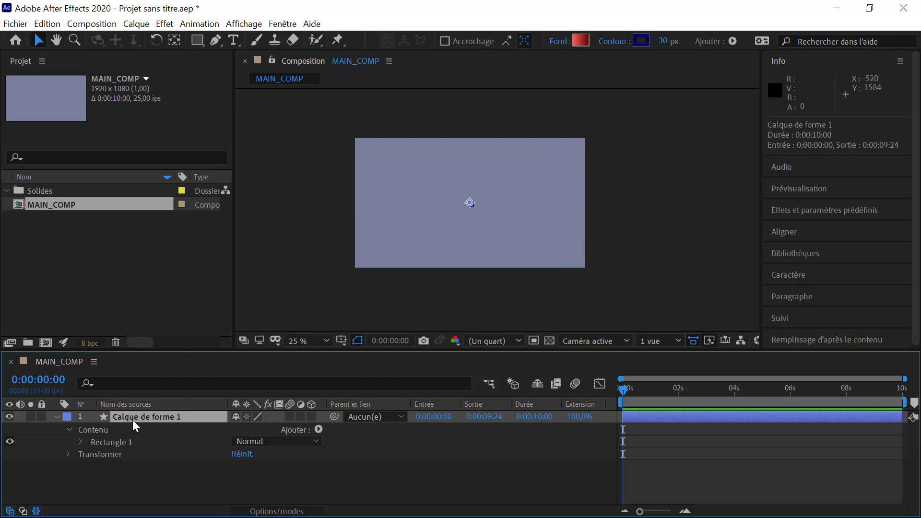
{"action": "key", "text": "Delete"}
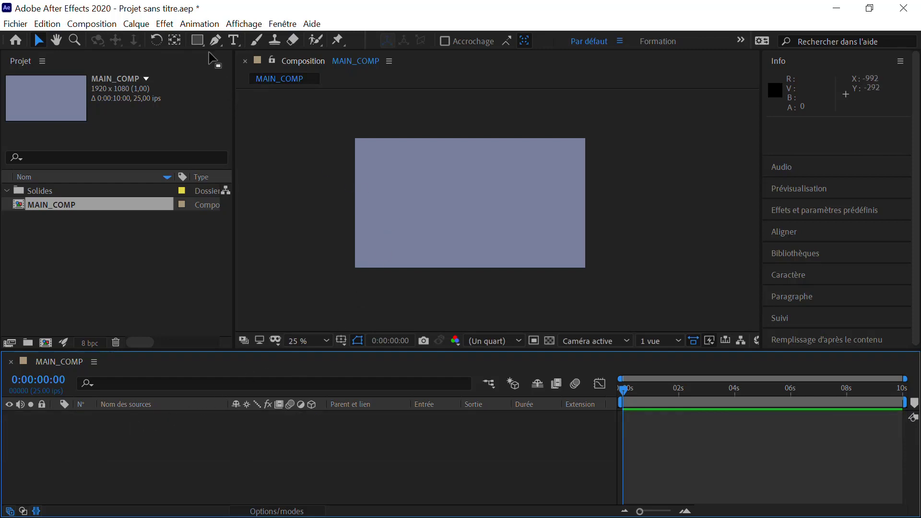
{"action": "key", "text": "ctrl+z"}
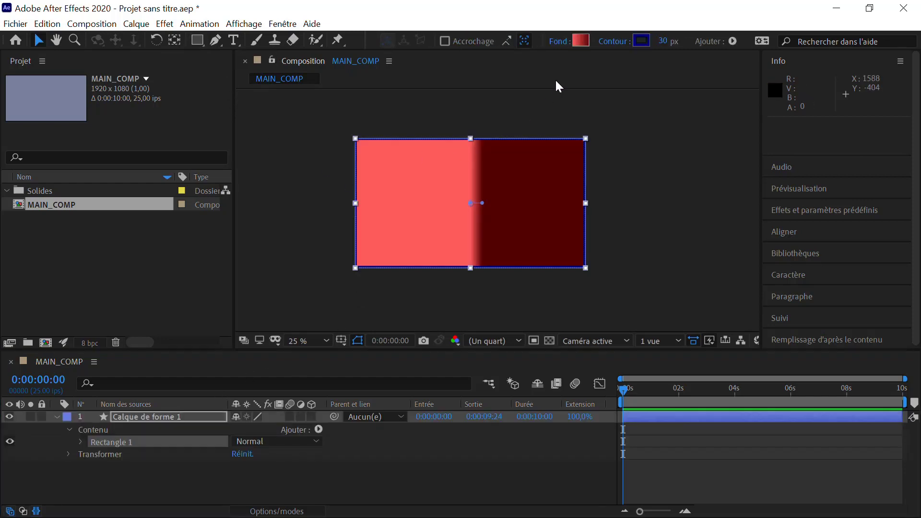
Recolour the rectangle's linear gradient fill with a bright saturated green start and a dark green 013600 end.
{"action": "left_click", "coordinate": [581, 41]}
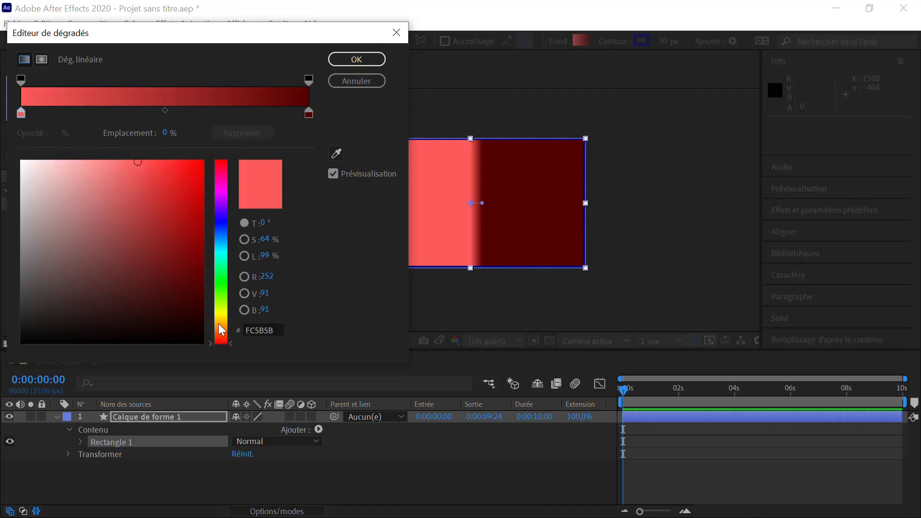
{"action": "left_click_drag", "start_coordinate": [221, 330], "coordinate": [220, 294]}
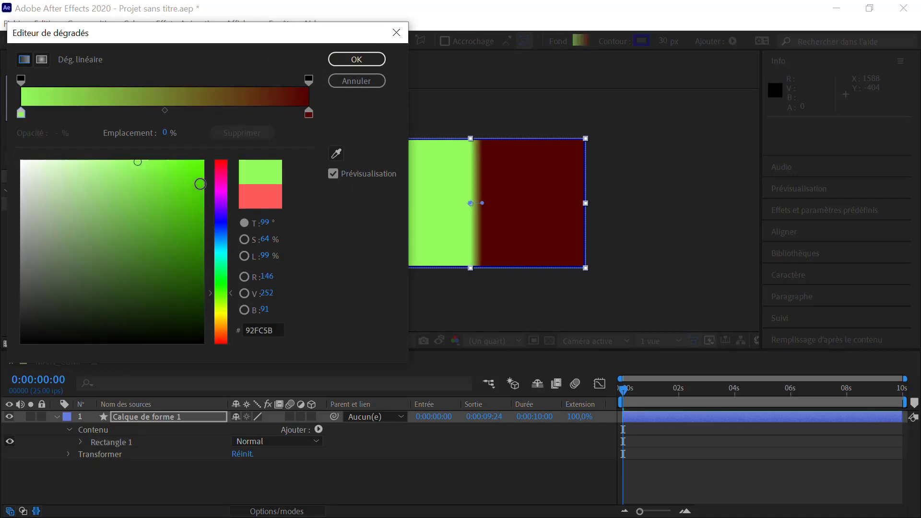
{"action": "left_click_drag", "start_coordinate": [201, 184], "coordinate": [229, 143]}
{"action": "left_click", "coordinate": [309, 114]}
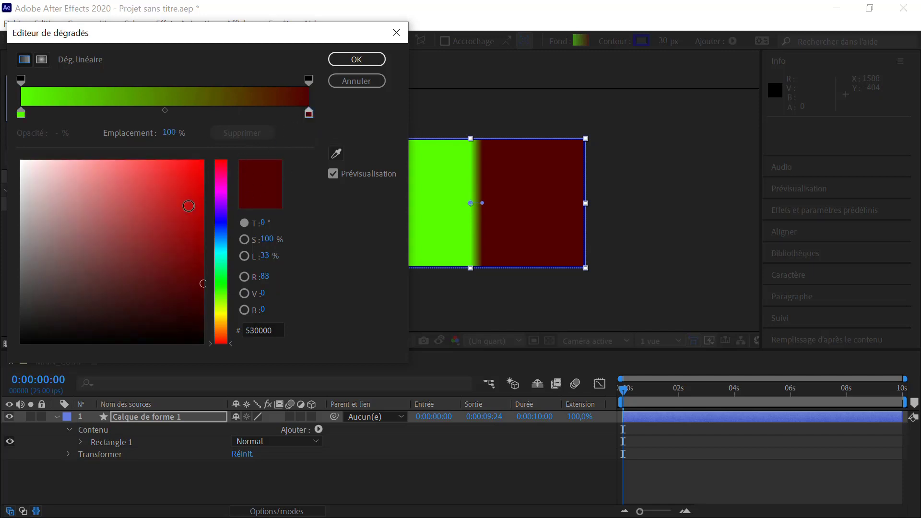
{"action": "left_click", "coordinate": [221, 283]}
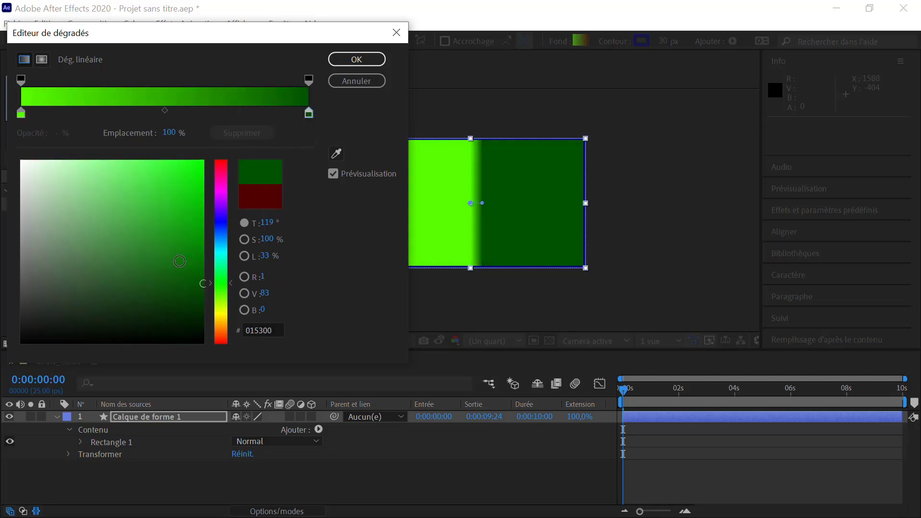
{"action": "left_click", "coordinate": [207, 304]}
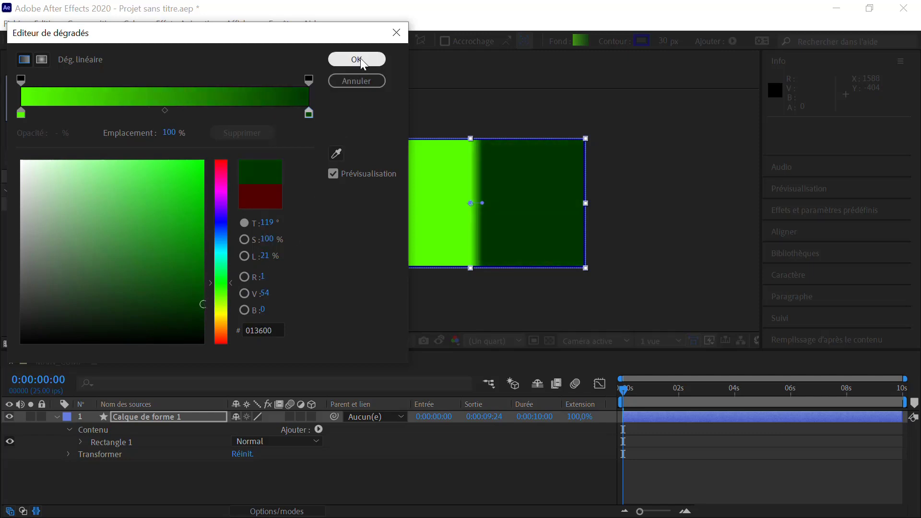
{"action": "left_click", "coordinate": [361, 58]}
Extend the rectangle's gradient from its centre to the lower-right corner and change the fill type to radial.
{"action": "left_click_drag", "start_coordinate": [483, 204], "coordinate": [583, 269]}
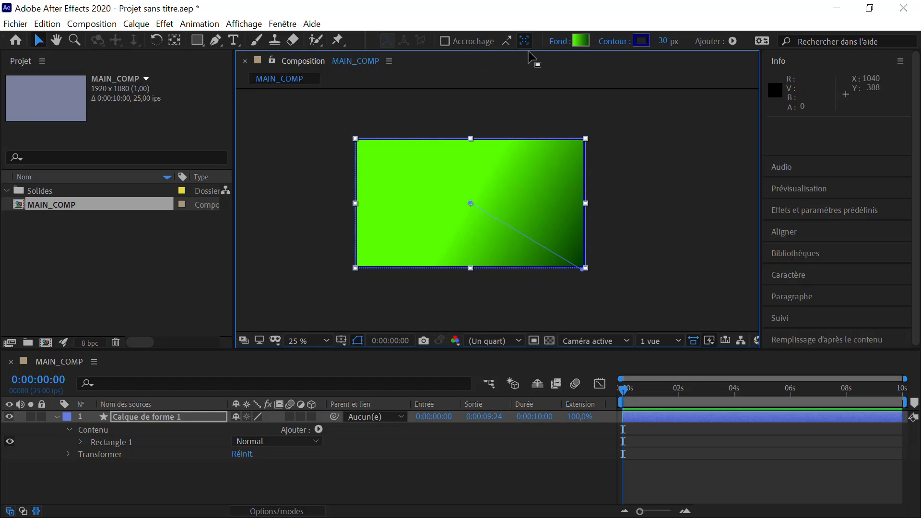
{"action": "left_click", "coordinate": [555, 43]}
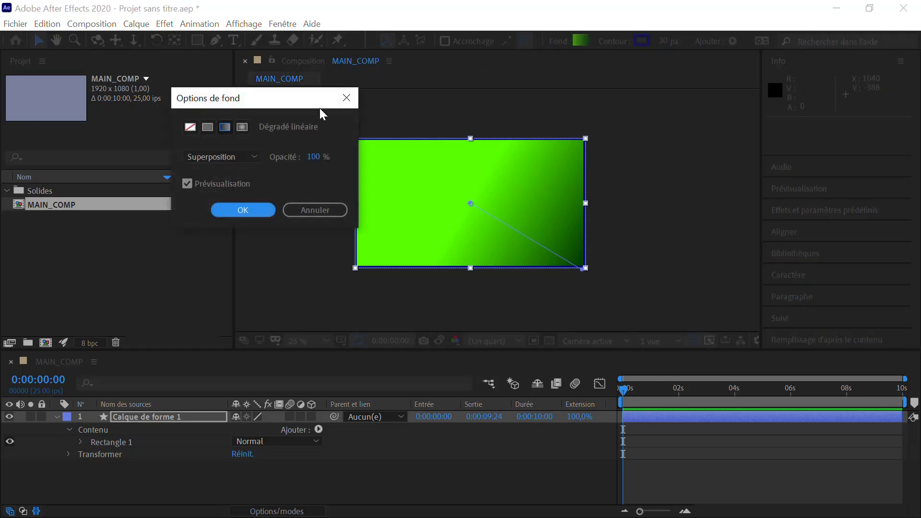
{"action": "left_click", "coordinate": [242, 126]}
{"action": "left_click", "coordinate": [260, 208]}
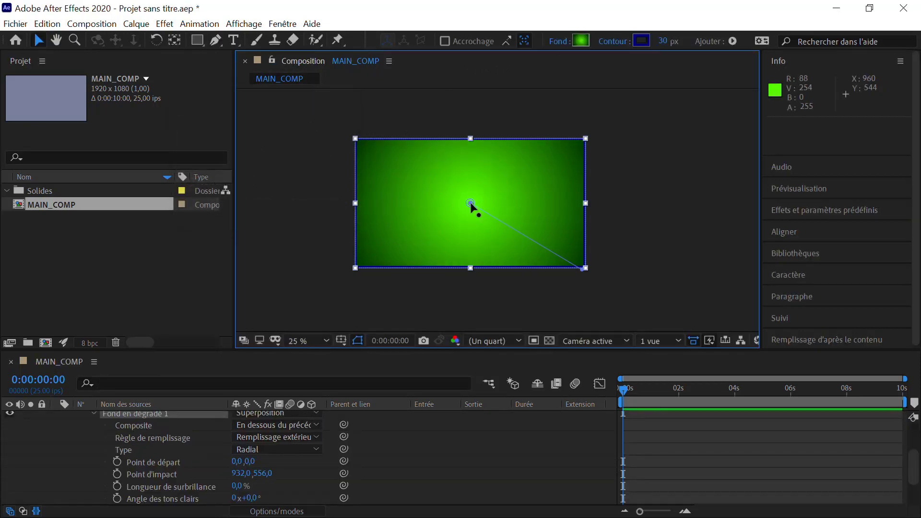
Set the radial gradient's end point to about 1584, 976 and shift its highlight to 15.5% length at a -52.8° angle.
{"action": "left_click_drag", "start_coordinate": [585, 267], "coordinate": [660, 320]}
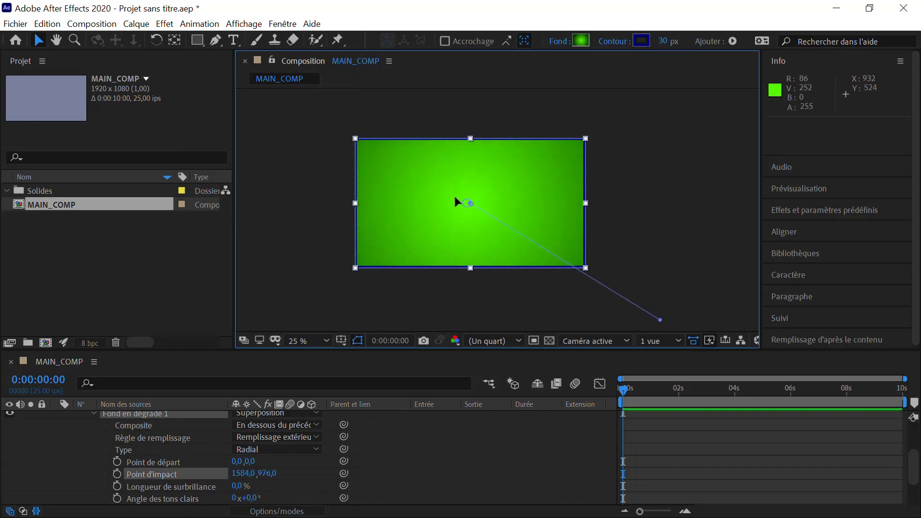
{"action": "left_click_drag", "start_coordinate": [455, 198], "coordinate": [500, 190]}
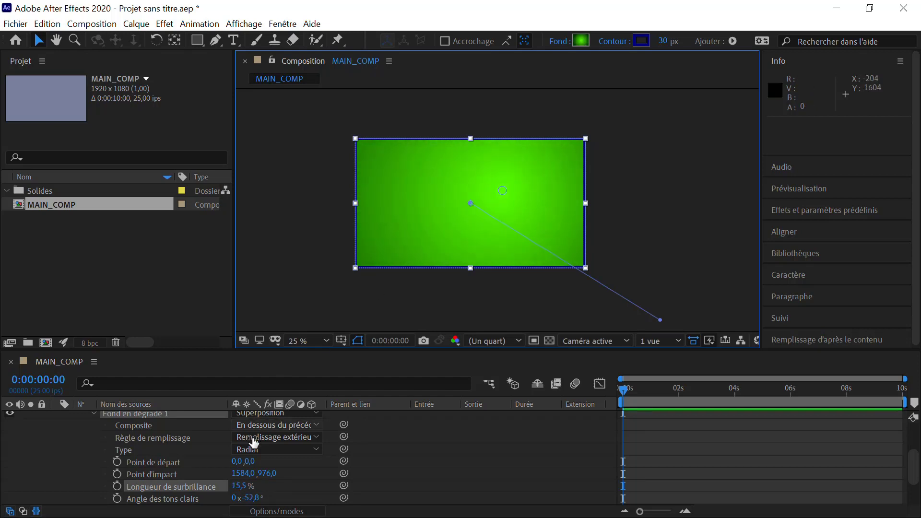
{"action": "scroll", "coordinate": [262, 480], "scroll_direction": "down", "scroll_amount": 3}
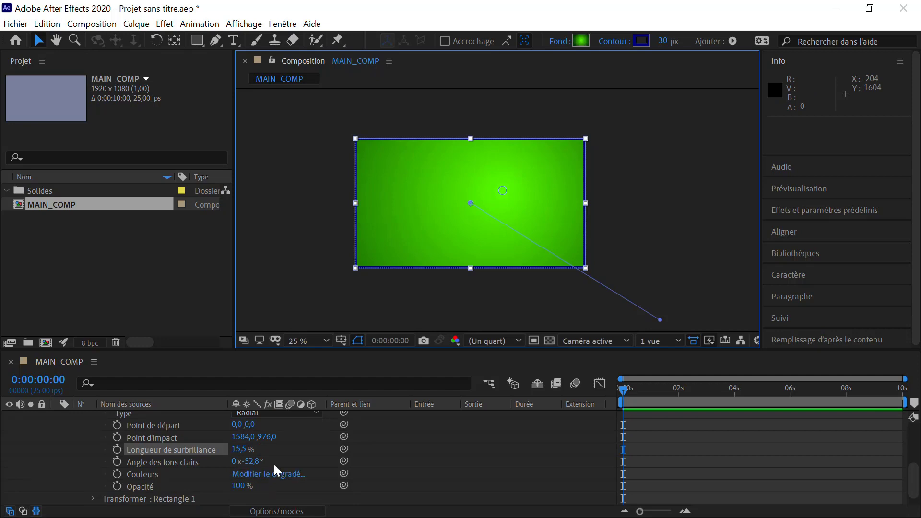
{"action": "left_click_drag", "start_coordinate": [236, 485], "coordinate": [264, 481]}
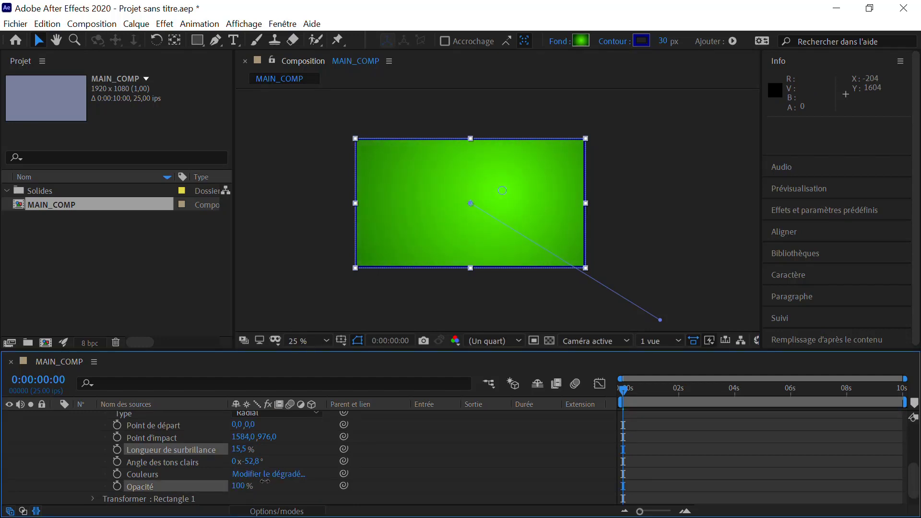
{"action": "left_click", "coordinate": [277, 156]}
{"action": "scroll", "coordinate": [60, 436], "scroll_direction": "up", "scroll_amount": 5}
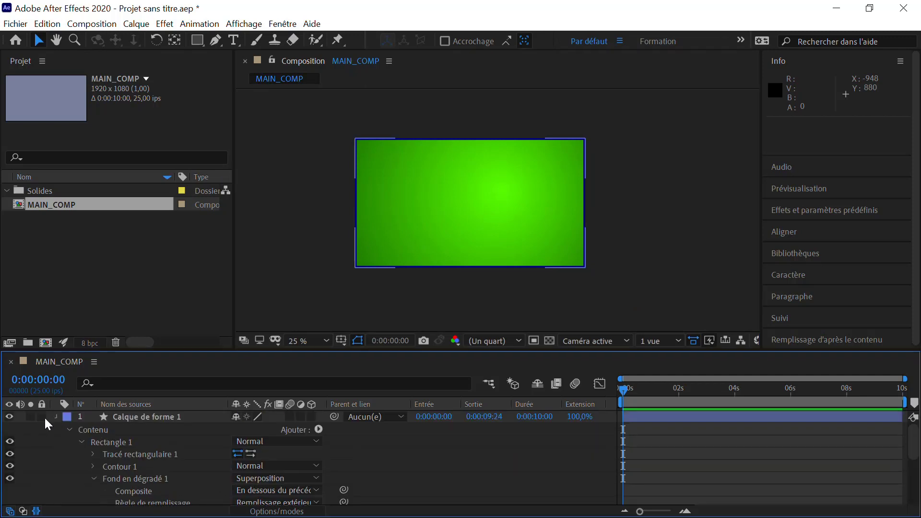
Remove the rectangle's stroke by reducing its width to 0 px and setting the stroke type to none.
{"action": "left_click", "coordinate": [42, 417]}
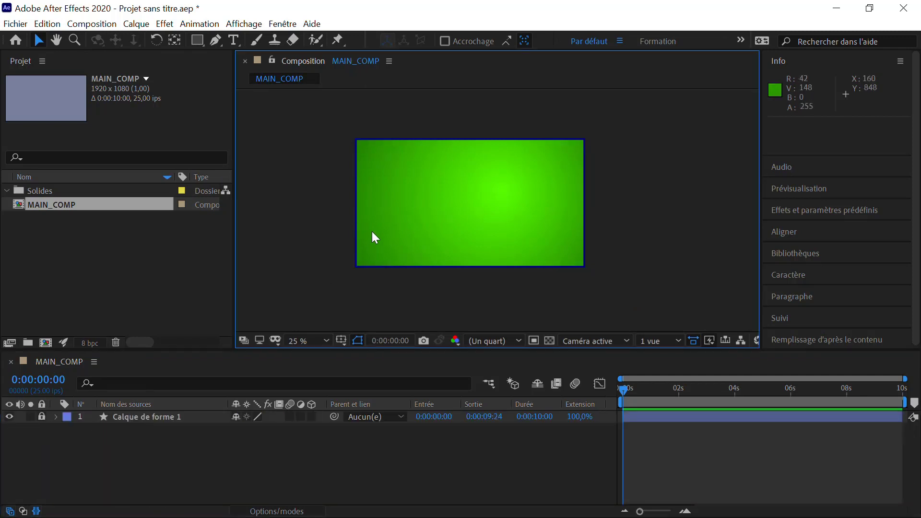
{"action": "left_click", "coordinate": [42, 417]}
{"action": "left_click", "coordinate": [136, 418]}
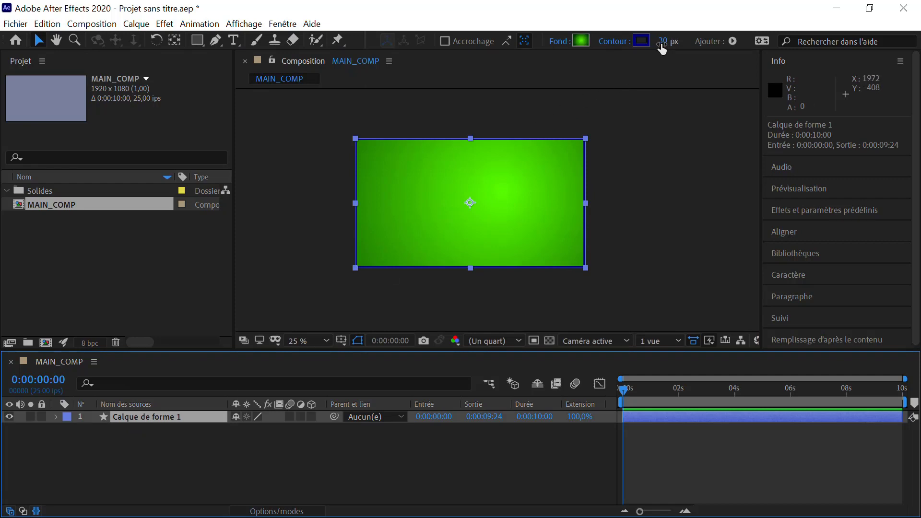
{"action": "left_click_drag", "start_coordinate": [663, 46], "coordinate": [571, 55]}
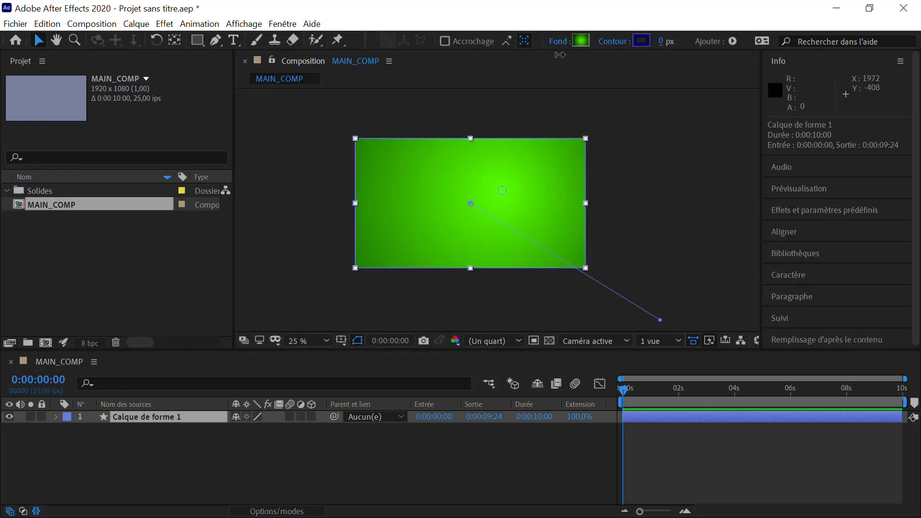
{"action": "left_click", "coordinate": [614, 42]}
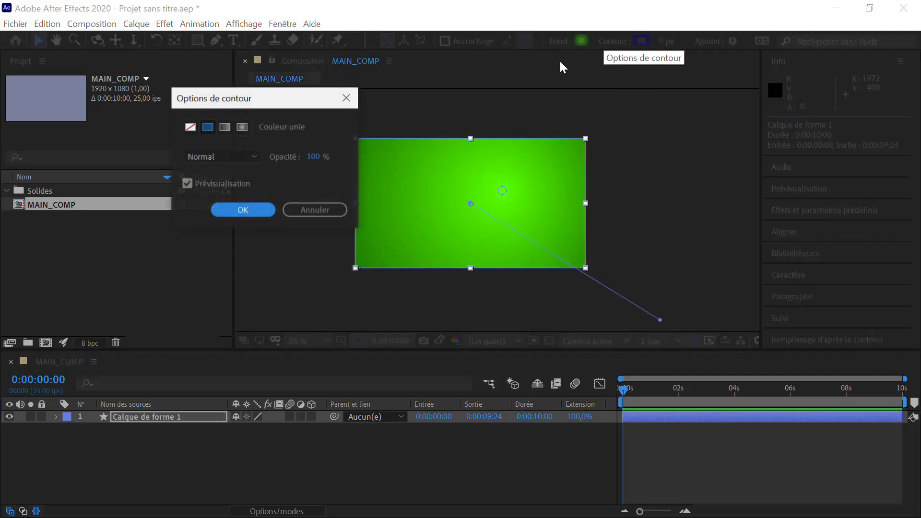
{"action": "left_click", "coordinate": [190, 128]}
{"action": "left_click", "coordinate": [243, 210]}
{"action": "left_click", "coordinate": [318, 202]}
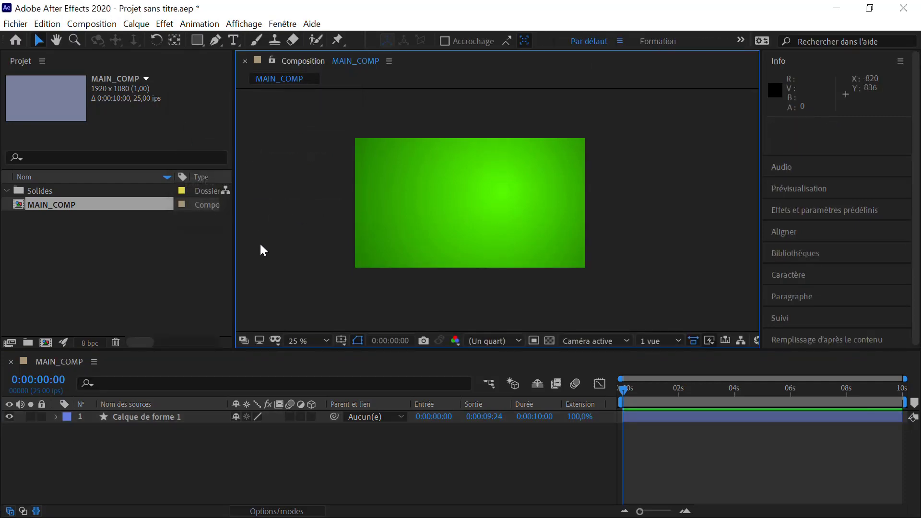
Inspect the borderless rectangle's edges and lock its layer, Calque de forme 1.
{"action": "left_click", "coordinate": [467, 209]}
{"action": "scroll", "coordinate": [500, 221], "scroll_direction": "up", "scroll_amount": 1}
{"action": "left_click_drag", "start_coordinate": [597, 235], "coordinate": [435, 196]}
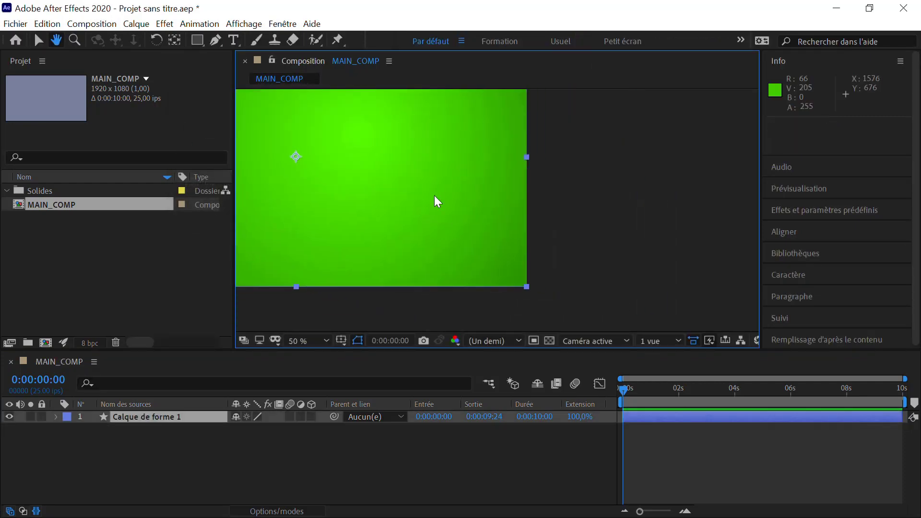
{"action": "scroll", "coordinate": [536, 213], "scroll_direction": "down", "scroll_amount": 3}
{"action": "key", "text": "v"}
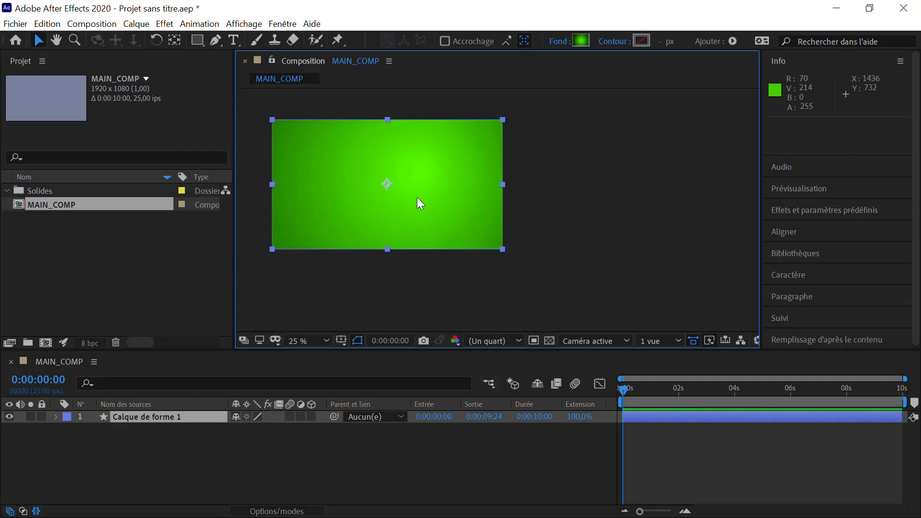
{"action": "left_click", "coordinate": [41, 417]}
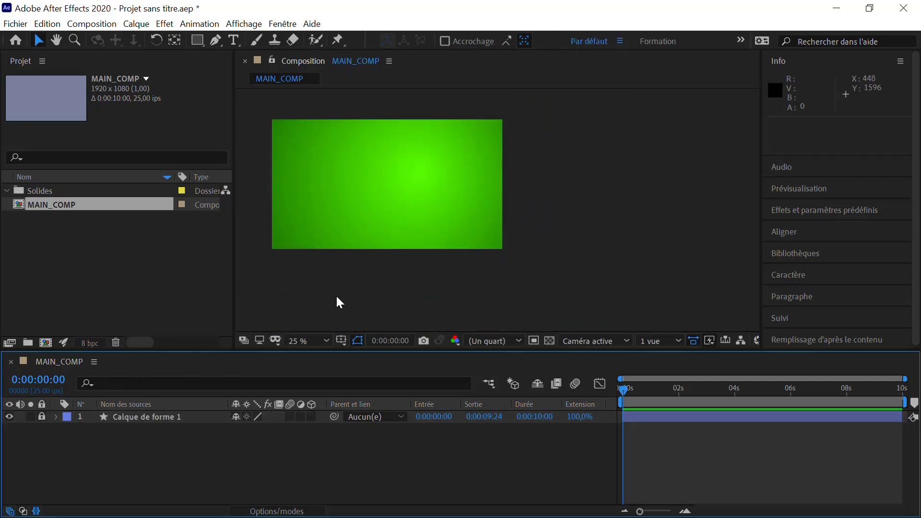
Draw a five-pointed star with an outer radius of about 291 px, slightly left of the composition's centre, on a new shape layer.
{"action": "left_click", "coordinate": [337, 298]}
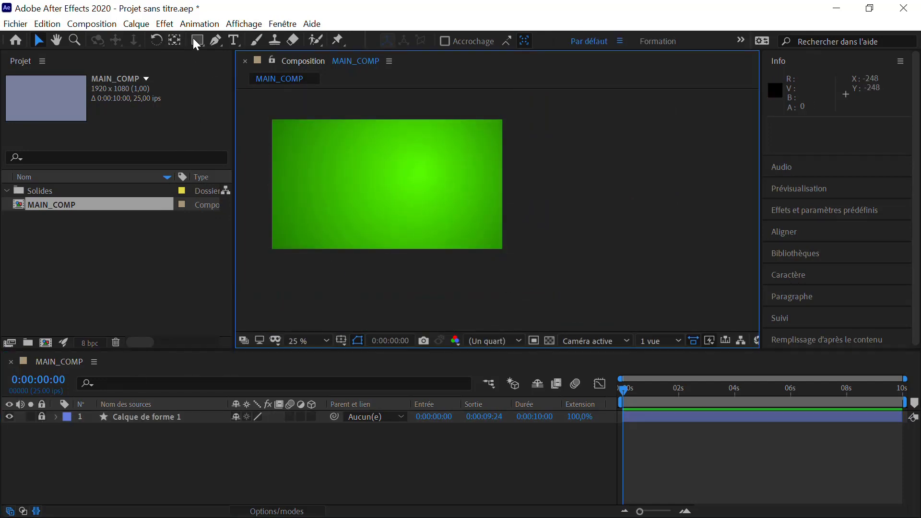
{"action": "left_click_drag", "start_coordinate": [195, 41], "coordinate": [241, 107]}
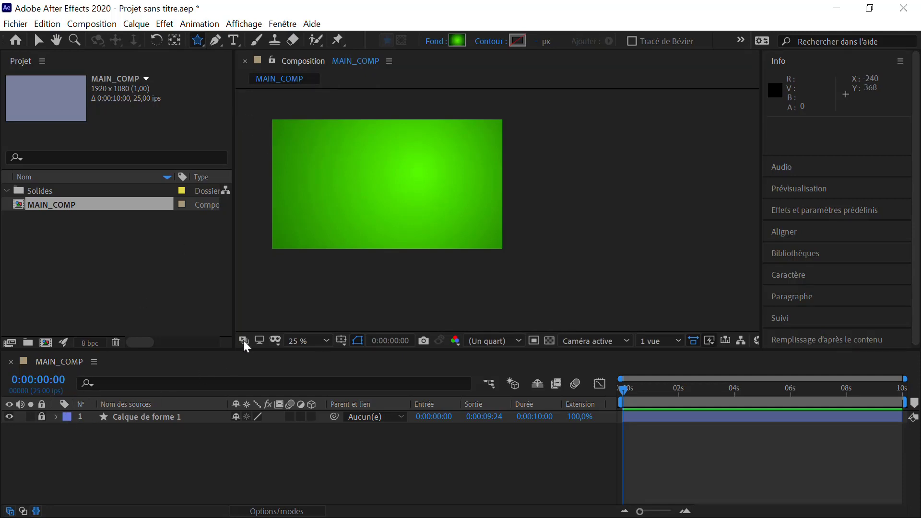
{"action": "left_click_drag", "start_coordinate": [374, 169], "coordinate": [397, 194]}
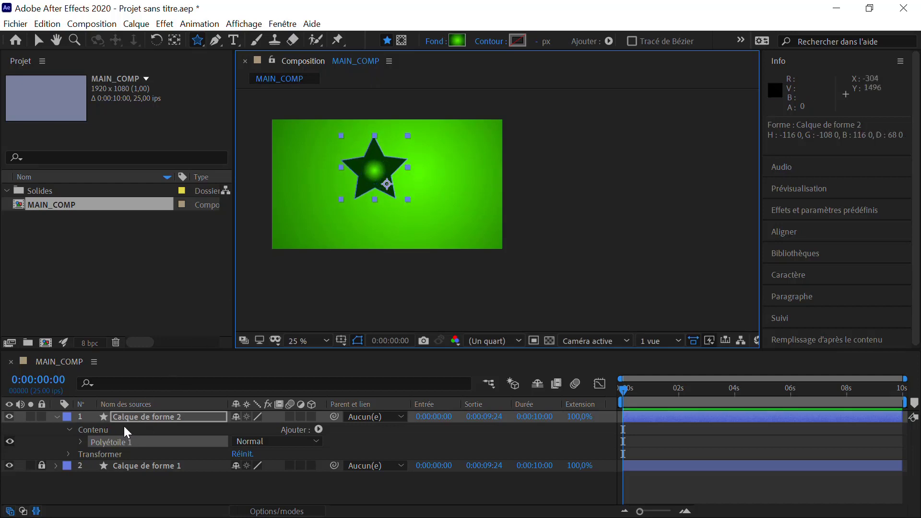
Delete the empty Solides folder from the project.
{"action": "left_click", "coordinate": [13, 206]}
{"action": "left_click", "coordinate": [39, 190]}
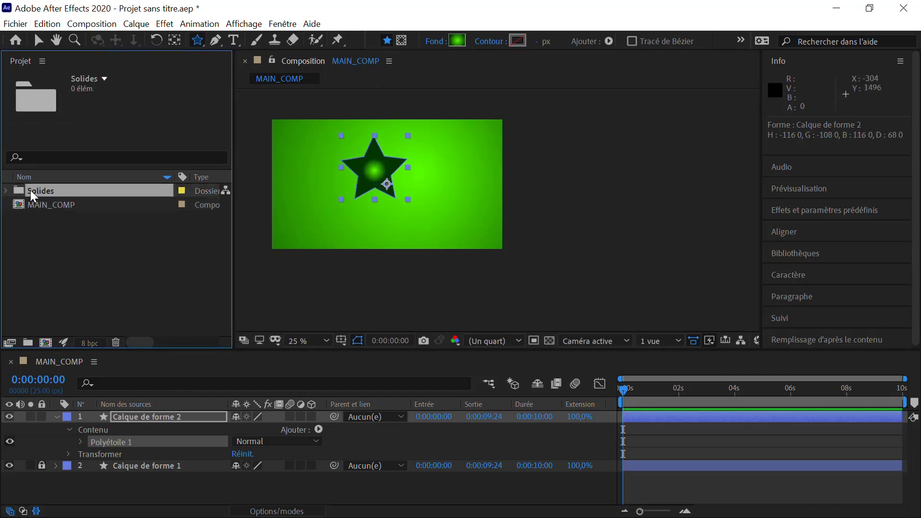
{"action": "left_click", "coordinate": [7, 190]}
{"action": "left_click", "coordinate": [6, 191]}
{"action": "left_click", "coordinate": [115, 342]}
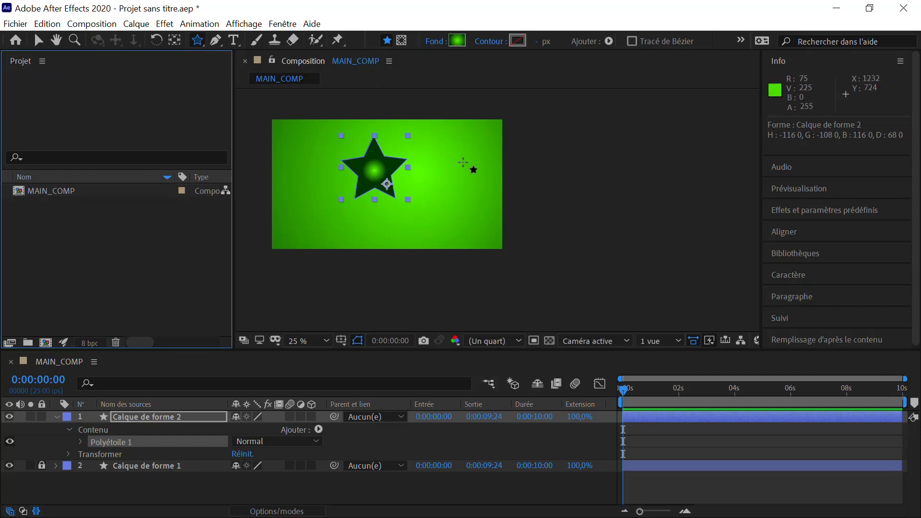
Recolour the star's radial gradient with a yellow FBFA00 start and an orange CA4400 end.
{"action": "left_click", "coordinate": [456, 41]}
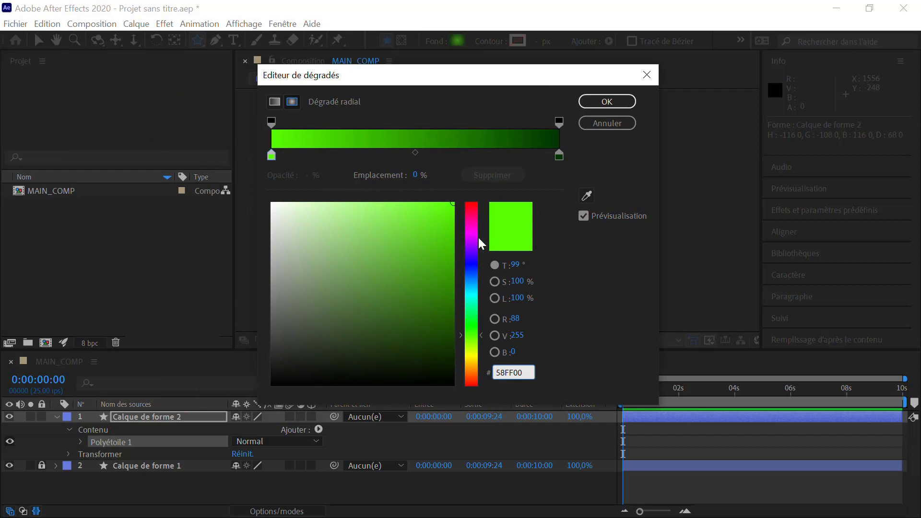
{"action": "left_click", "coordinate": [475, 355]}
{"action": "left_click_drag", "start_coordinate": [447, 214], "coordinate": [465, 204]}
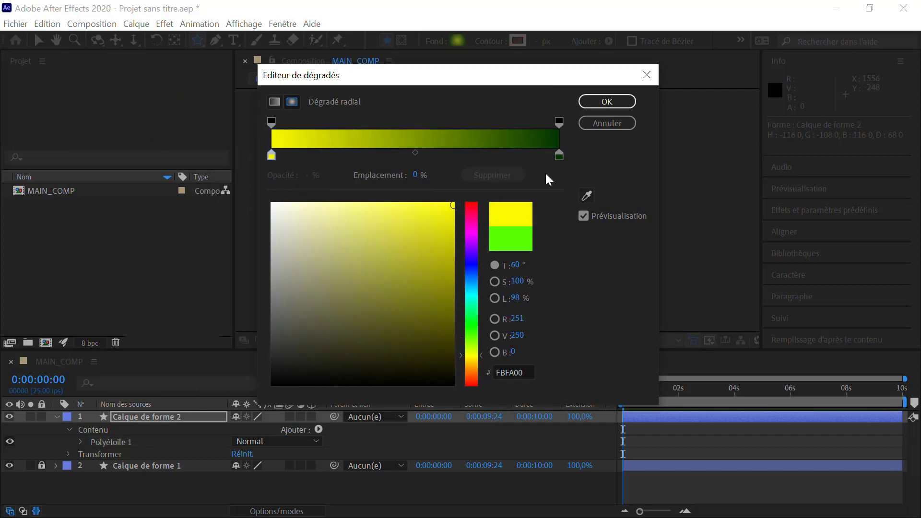
{"action": "left_click", "coordinate": [559, 155]}
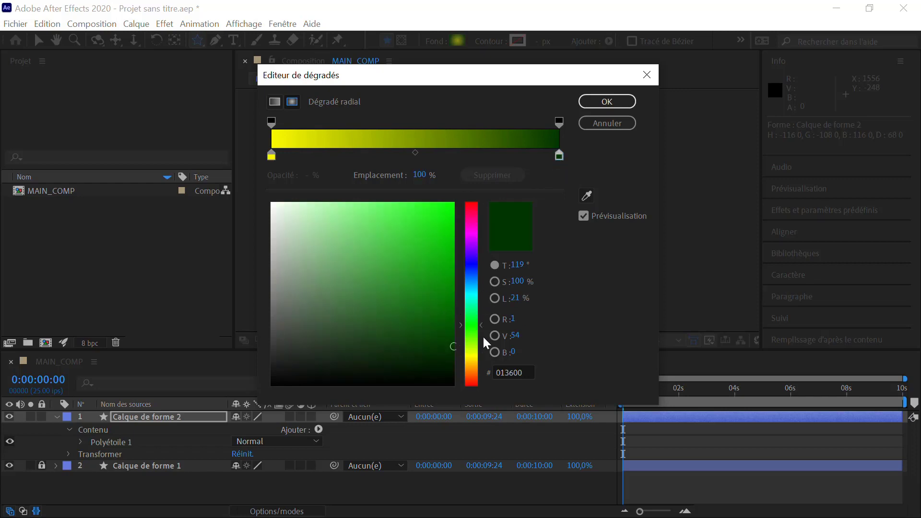
{"action": "left_click", "coordinate": [471, 370]}
{"action": "mouse_move", "coordinate": [446, 269]}
{"action": "left_mouse_down"}
{"action": "mouse_move", "coordinate": [441, 218]}
{"action": "mouse_move", "coordinate": [462, 257]}
{"action": "mouse_move", "coordinate": [460, 241]}
{"action": "left_mouse_up"}
{"action": "left_click_drag", "start_coordinate": [478, 373], "coordinate": [480, 376]}
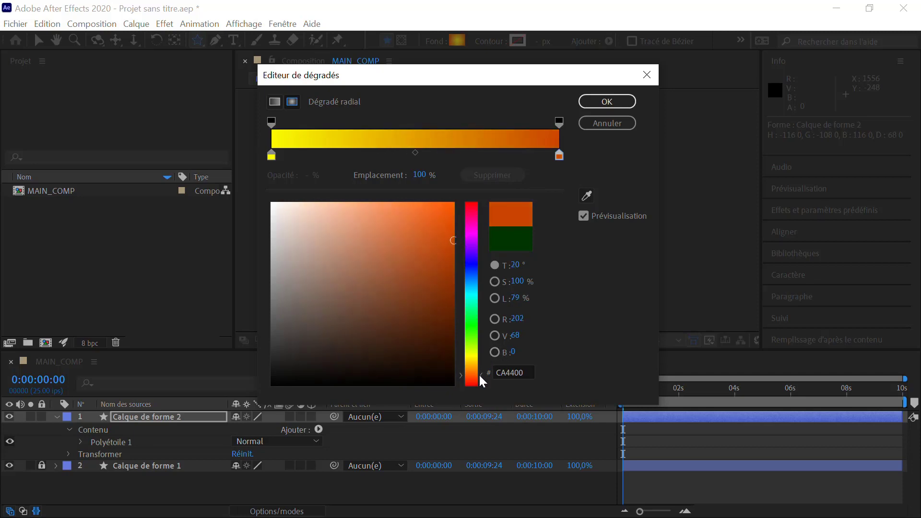
{"action": "left_click", "coordinate": [595, 100]}
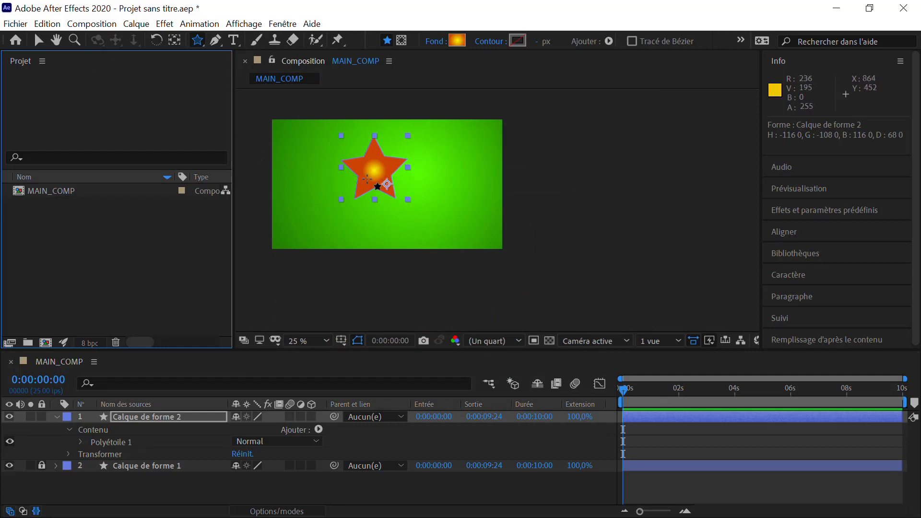
Expand the star's Tracé polyétoile 1 properties and set its number of points to 7.
{"action": "key", "text": "h"}
{"action": "left_click_drag", "start_coordinate": [373, 179], "coordinate": [411, 212]}
{"action": "key", "text": "period"}
{"action": "key", "text": "q"}
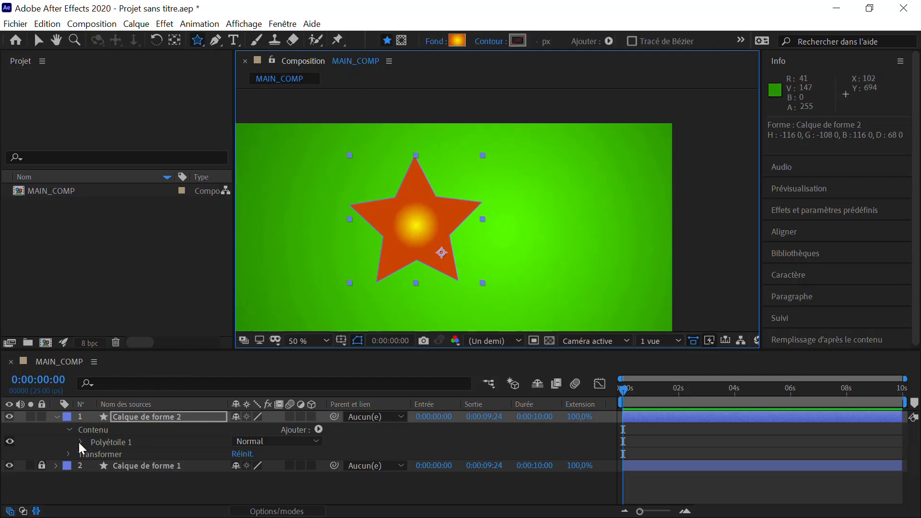
{"action": "left_click", "coordinate": [80, 442]}
{"action": "scroll", "coordinate": [153, 442], "scroll_direction": "down", "scroll_amount": 1}
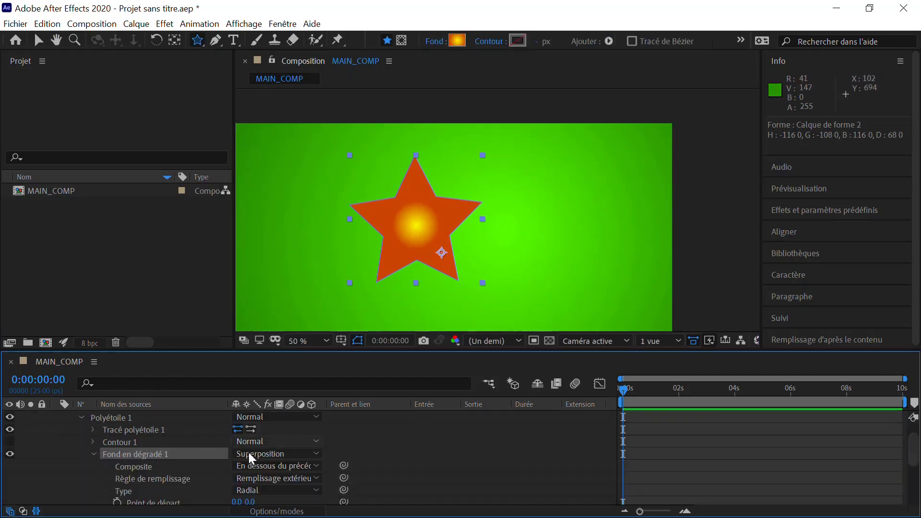
{"action": "scroll", "coordinate": [253, 468], "scroll_direction": "down", "scroll_amount": 2}
{"action": "scroll", "coordinate": [216, 465], "scroll_direction": "up", "scroll_amount": 3}
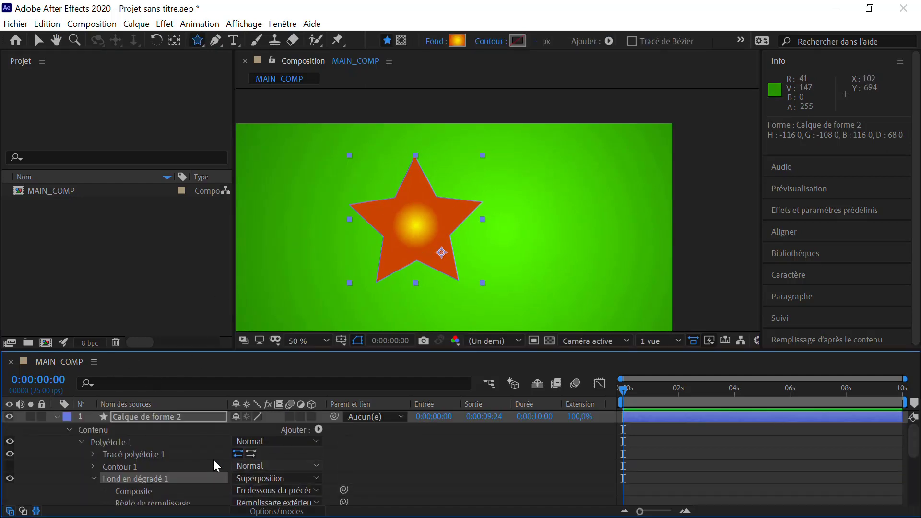
{"action": "left_click", "coordinate": [93, 454]}
{"action": "scroll", "coordinate": [139, 458], "scroll_direction": "down", "scroll_amount": 3}
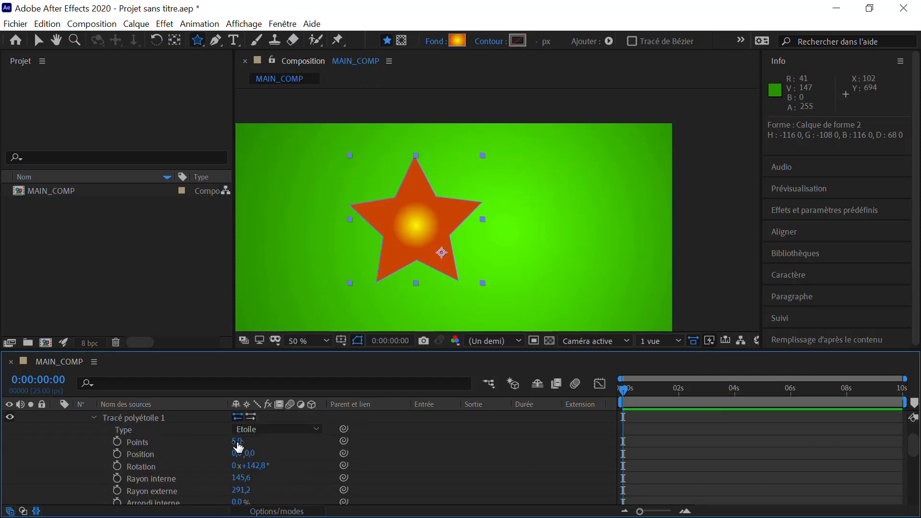
{"action": "left_click_drag", "start_coordinate": [239, 445], "coordinate": [211, 446]}
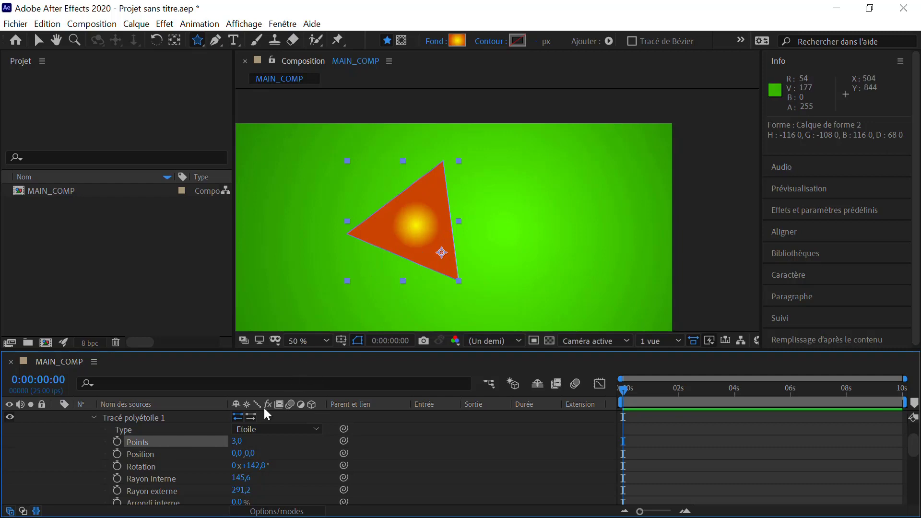
{"action": "left_click_drag", "start_coordinate": [236, 440], "coordinate": [236, 440]}
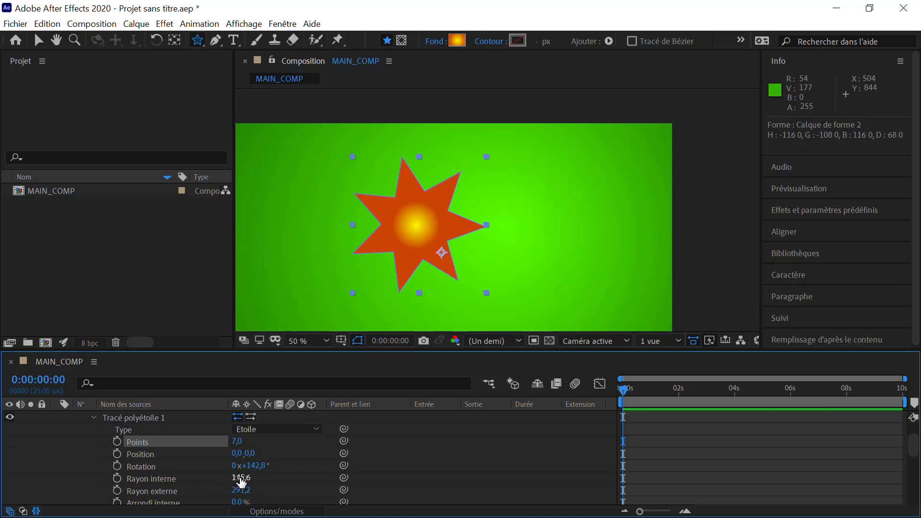
Set the star's inner radius to 192.6, outer radius to 406.2 and outer roundness to 130% to form rounded petals.
{"action": "left_click_drag", "start_coordinate": [235, 477], "coordinate": [298, 465]}
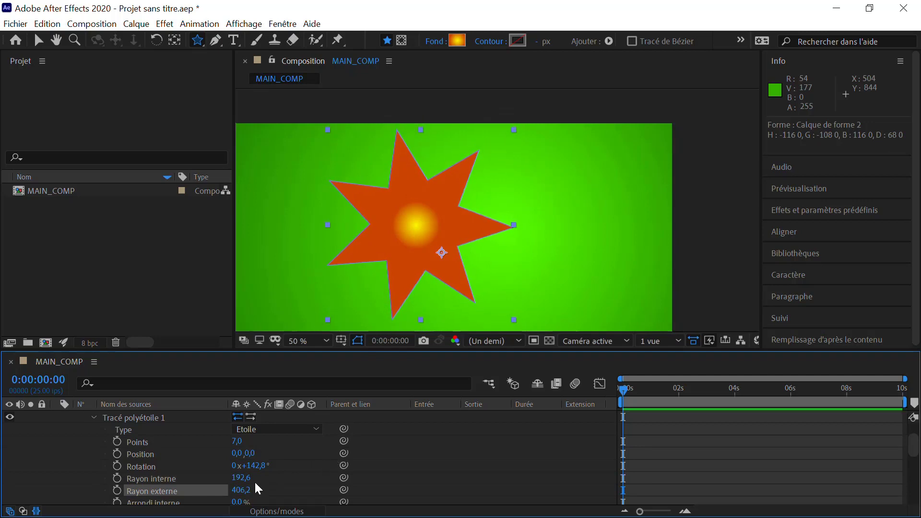
{"action": "scroll", "coordinate": [223, 480], "scroll_direction": "down", "scroll_amount": 3}
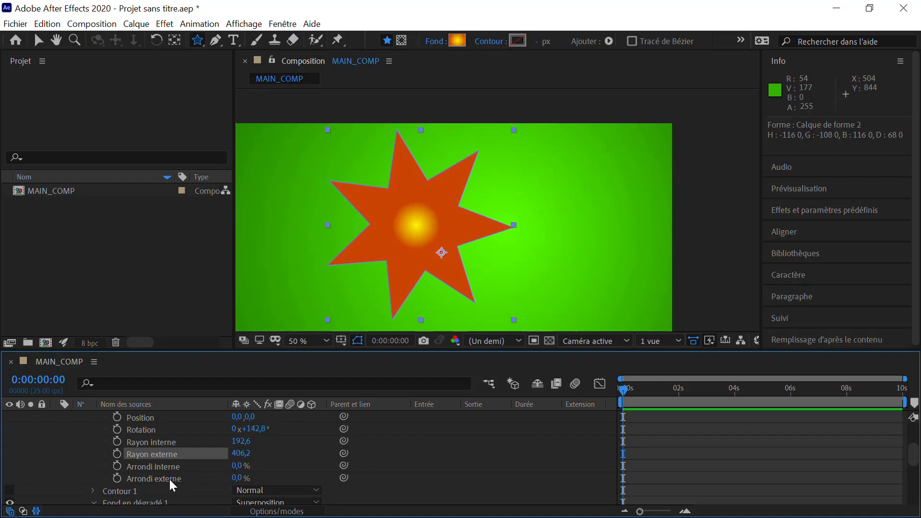
{"action": "left_click_drag", "start_coordinate": [237, 481], "coordinate": [316, 465]}
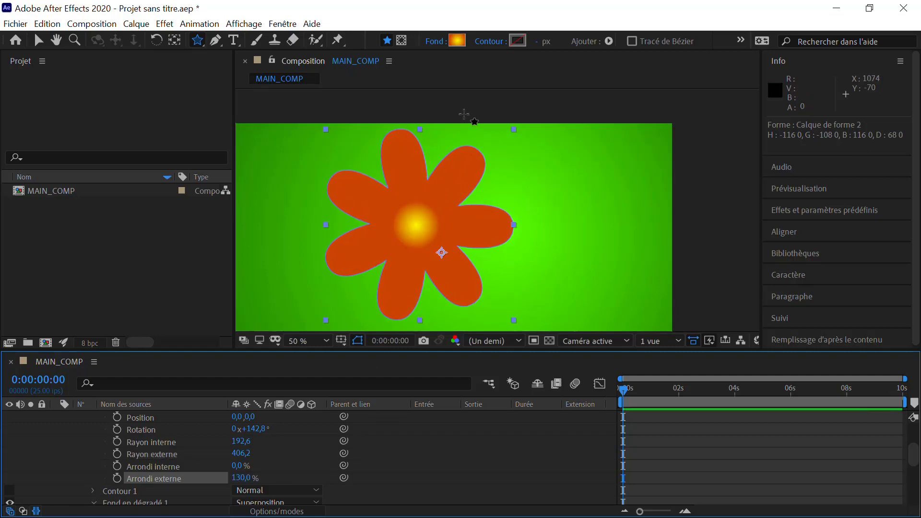
Extend the flower's radial gradient outward so its end point sits at about 340, 8, near the petal tips.
{"action": "key", "text": "comma"}
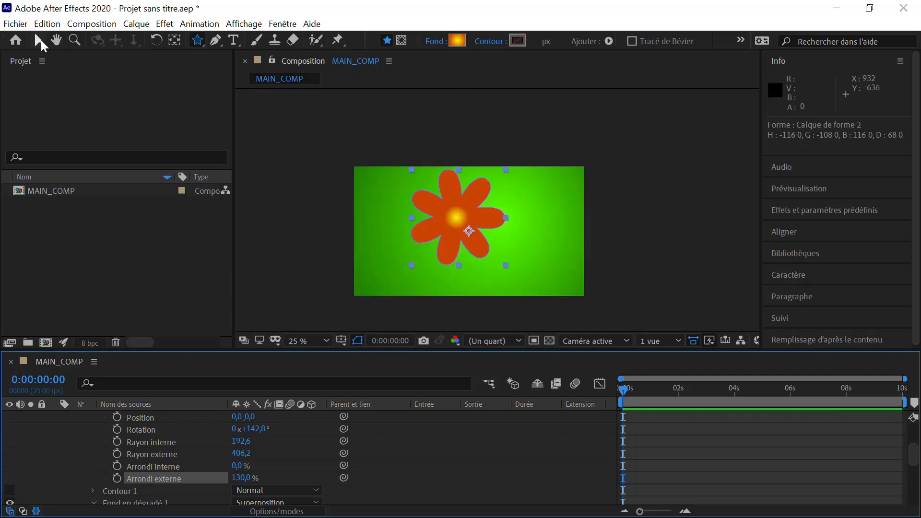
{"action": "left_click", "coordinate": [39, 40]}
{"action": "key", "text": "period"}
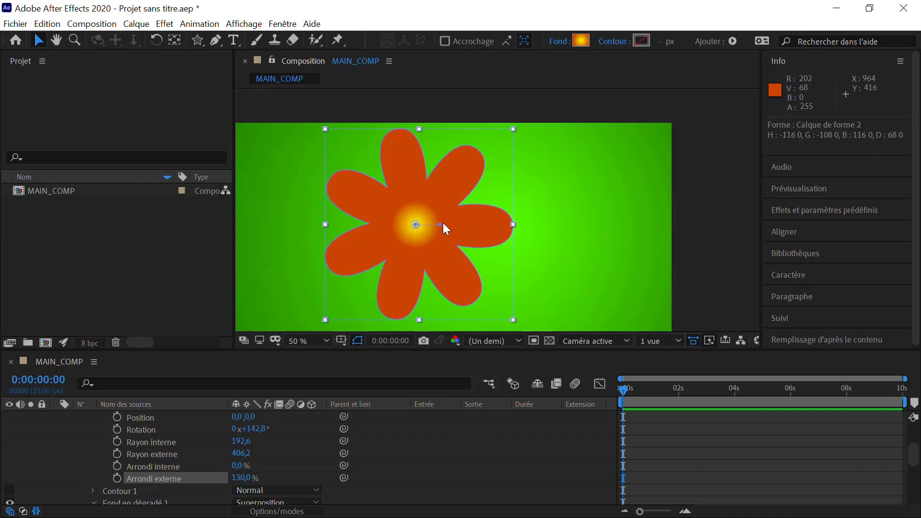
{"action": "left_click_drag", "start_coordinate": [451, 223], "coordinate": [488, 226]}
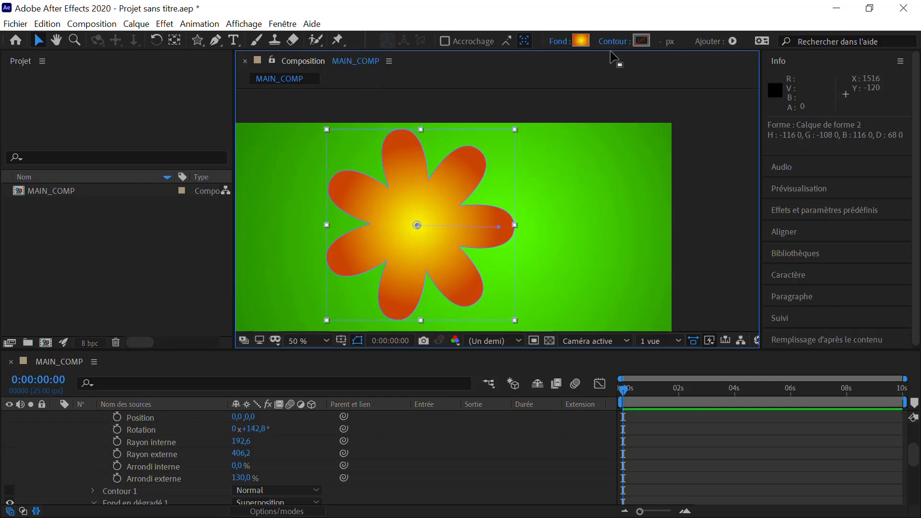
Give the flower a white outline with a stroke width of 34 px.
{"action": "left_click", "coordinate": [634, 45]}
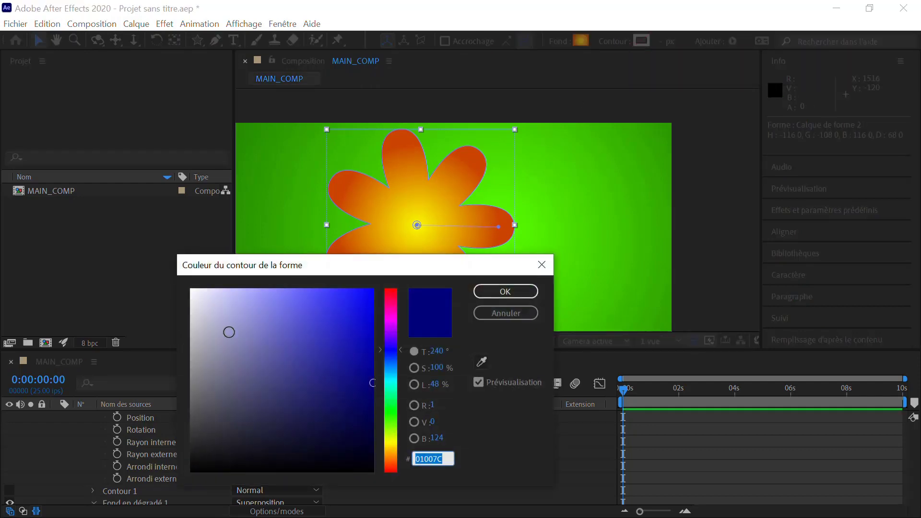
{"action": "left_click_drag", "start_coordinate": [226, 330], "coordinate": [117, 245]}
{"action": "left_click", "coordinate": [482, 289]}
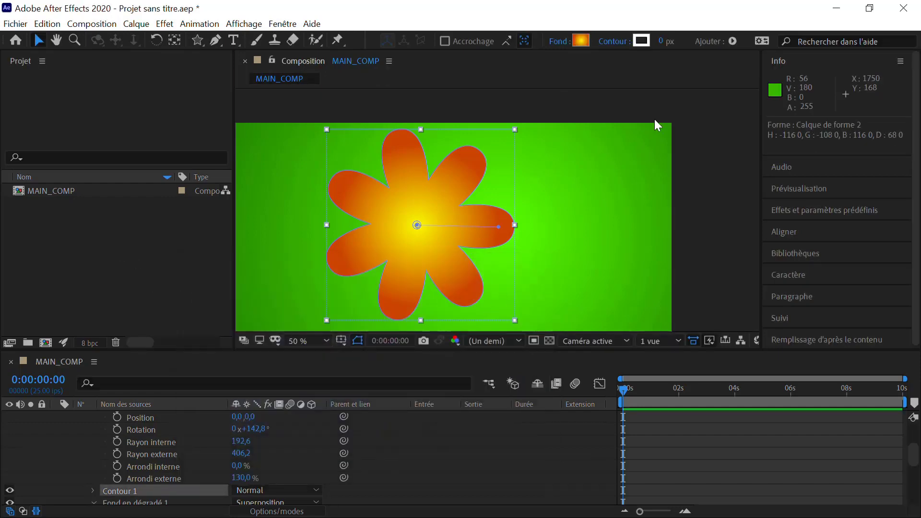
{"action": "left_click_drag", "start_coordinate": [666, 42], "coordinate": [686, 37]}
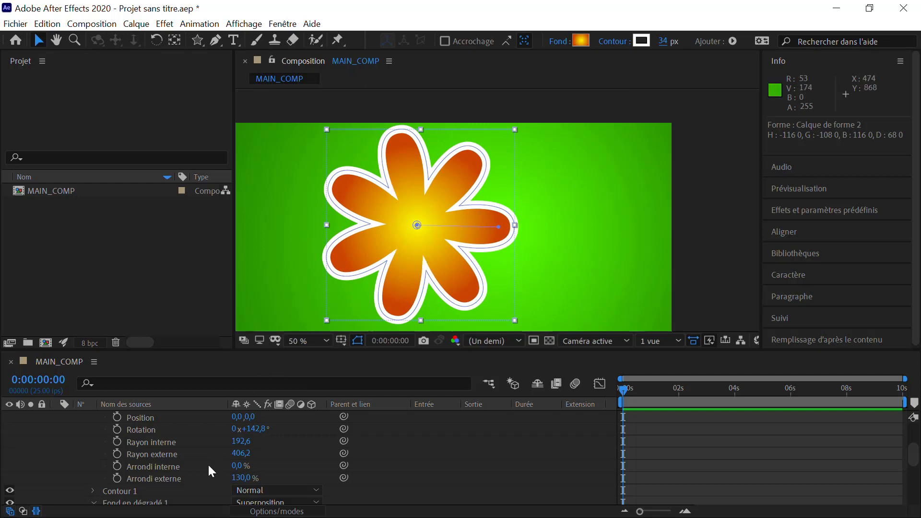
{"action": "left_click_drag", "start_coordinate": [237, 469], "coordinate": [150, 462]}
{"action": "right_click", "coordinate": [150, 463]}
{"action": "left_click", "coordinate": [192, 379]}
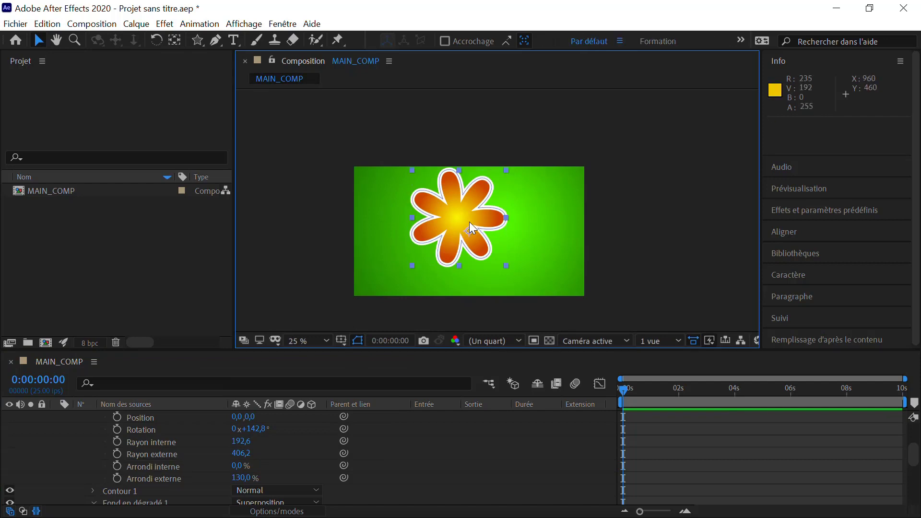
Move the flower layer left to about 624, 560 and scale the Polyétoile 1 group to 30%.
{"action": "left_click_drag", "start_coordinate": [469, 222], "coordinate": [411, 221]}
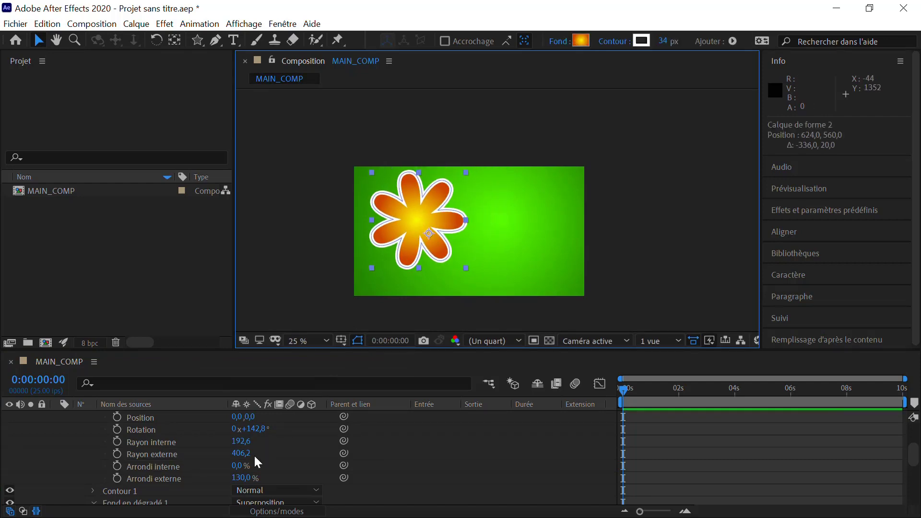
{"action": "scroll", "coordinate": [255, 454], "scroll_direction": "up", "scroll_amount": 2}
{"action": "scroll", "coordinate": [257, 454], "scroll_direction": "down", "scroll_amount": 4}
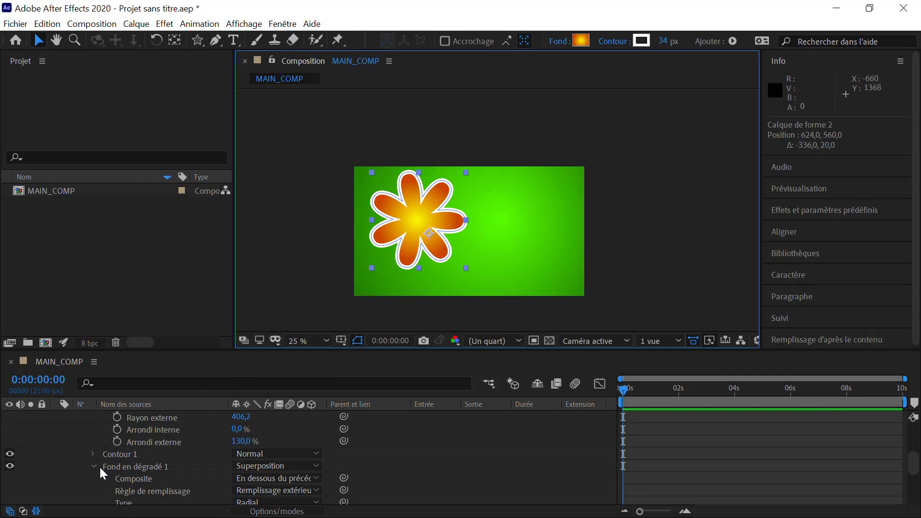
{"action": "scroll", "coordinate": [100, 469], "scroll_direction": "down", "scroll_amount": 5}
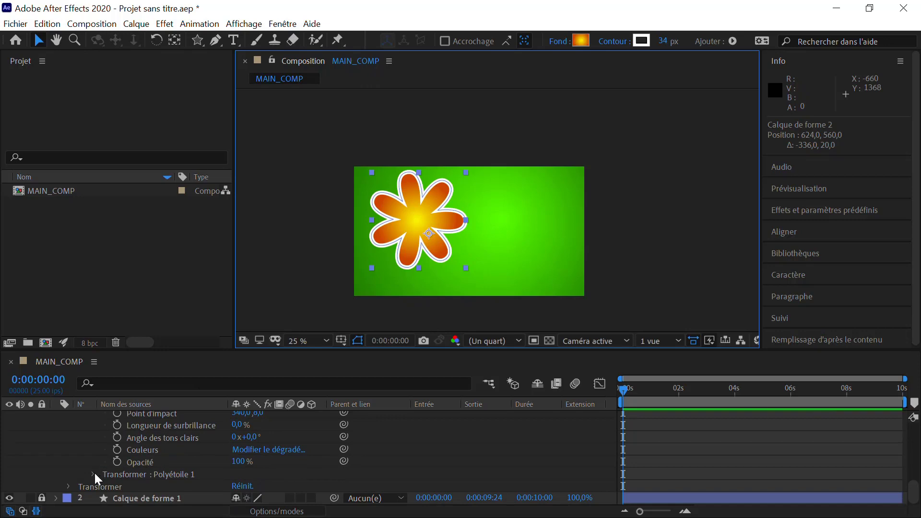
{"action": "left_click", "coordinate": [94, 474]}
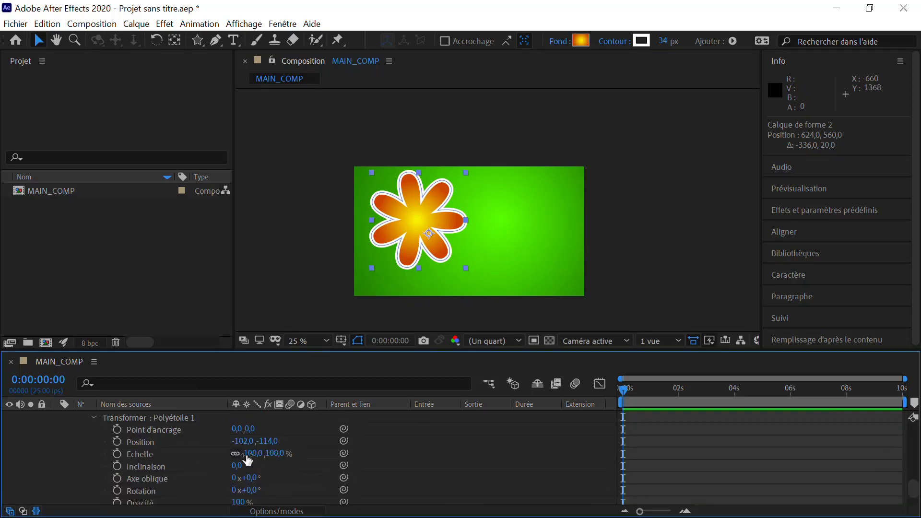
{"action": "left_click_drag", "start_coordinate": [247, 456], "coordinate": [212, 455]}
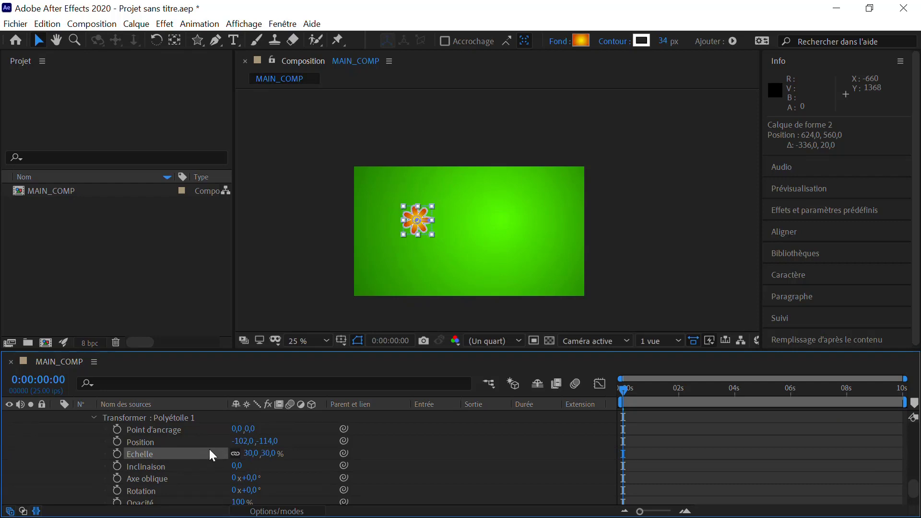
Move the small flower into the composition's upper-left corner, with the layer position at about 340, 336.
{"action": "key", "text": "h"}
{"action": "scroll", "coordinate": [343, 249], "scroll_direction": "up", "scroll_amount": 2}
{"action": "left_click_drag", "start_coordinate": [344, 249], "coordinate": [330, 171]}
{"action": "key", "text": "v"}
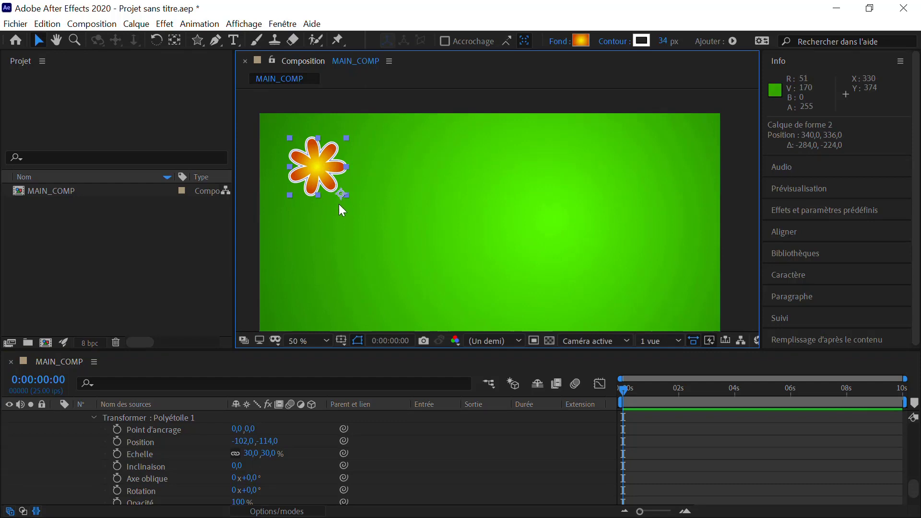
Move the flower layer's anchor point to the centre of the flower.
{"action": "left_click", "coordinate": [175, 42]}
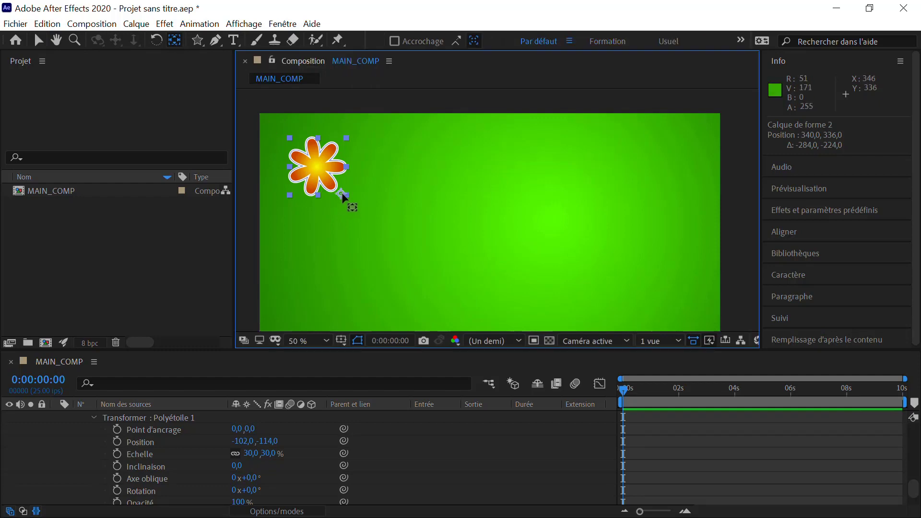
{"action": "left_click_drag", "start_coordinate": [344, 197], "coordinate": [318, 169]}
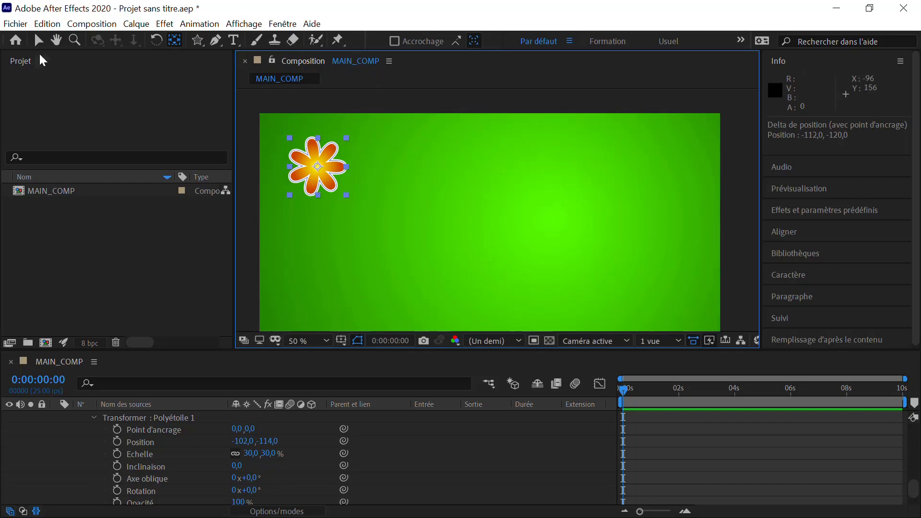
{"action": "left_click", "coordinate": [39, 40]}
{"action": "key", "text": "comma"}
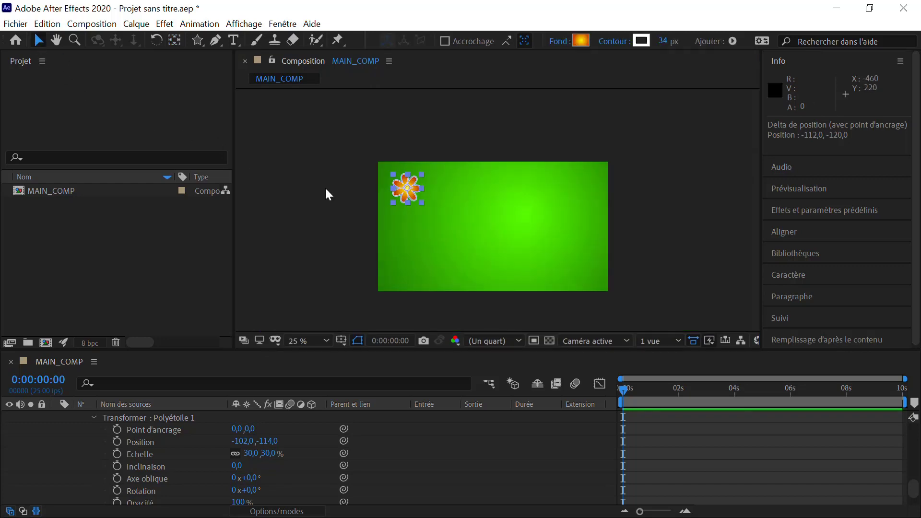
Duplicate the Polyétoile 1 group inside the Calque de forme 2 shape layer.
{"action": "left_click", "coordinate": [414, 193]}
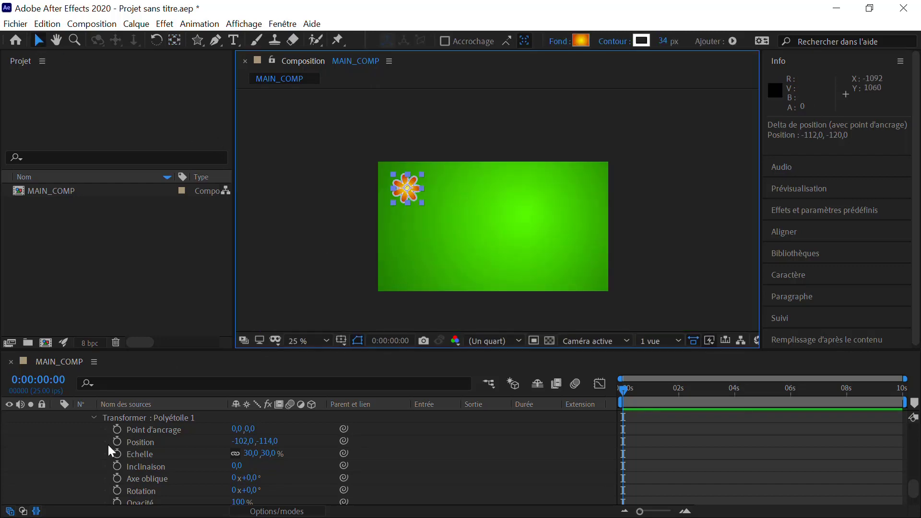
{"action": "scroll", "coordinate": [109, 443], "scroll_direction": "up", "scroll_amount": 10}
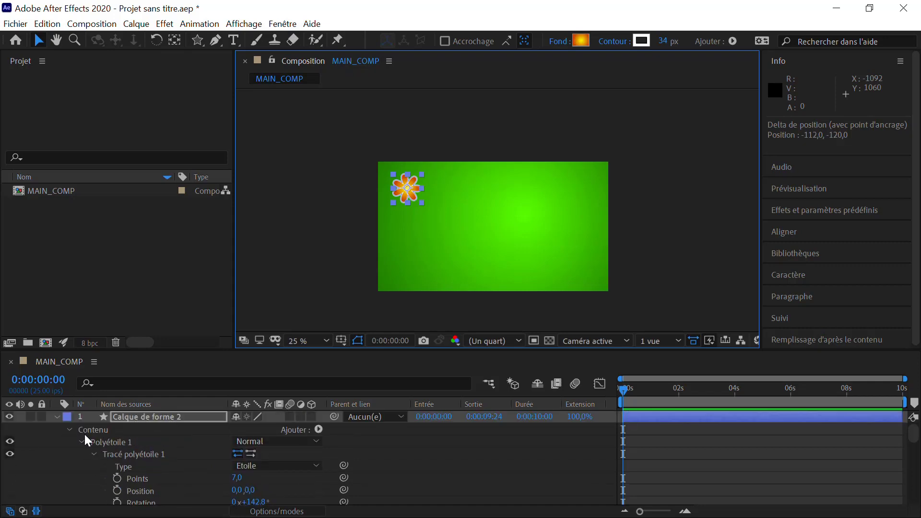
{"action": "left_click", "coordinate": [102, 440]}
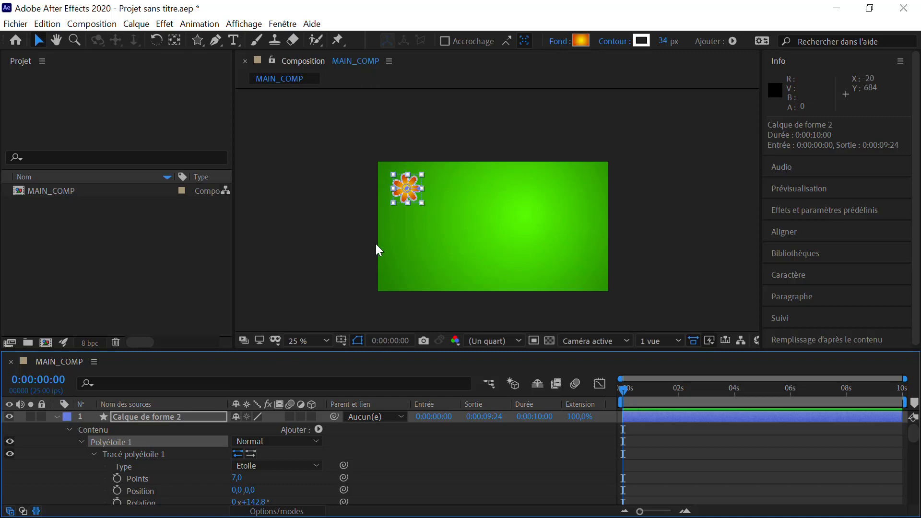
{"action": "key", "text": "ctrl+d"}
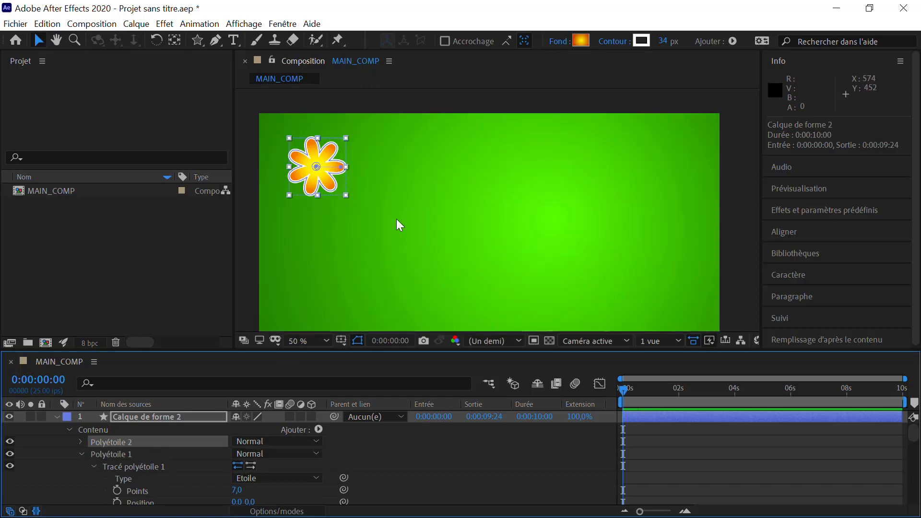
Move the duplicated flower to the right of the original so that the two partly overlap.
{"action": "key", "text": "period"}
{"action": "left_click", "coordinate": [358, 165]}
{"action": "left_click_drag", "start_coordinate": [359, 166], "coordinate": [538, 237]}
{"action": "key", "text": "period"}
{"action": "key", "text": "h"}
{"action": "key", "text": "v"}
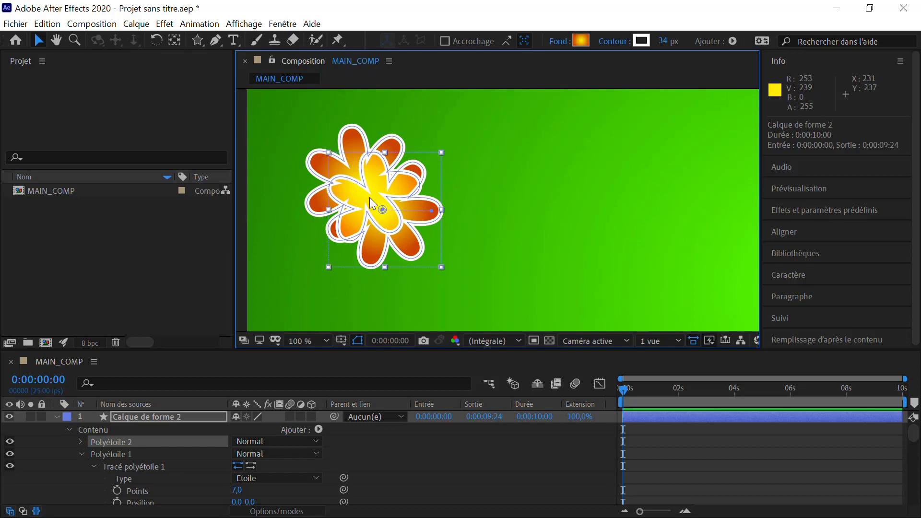
{"action": "left_click_drag", "start_coordinate": [392, 196], "coordinate": [424, 185]}
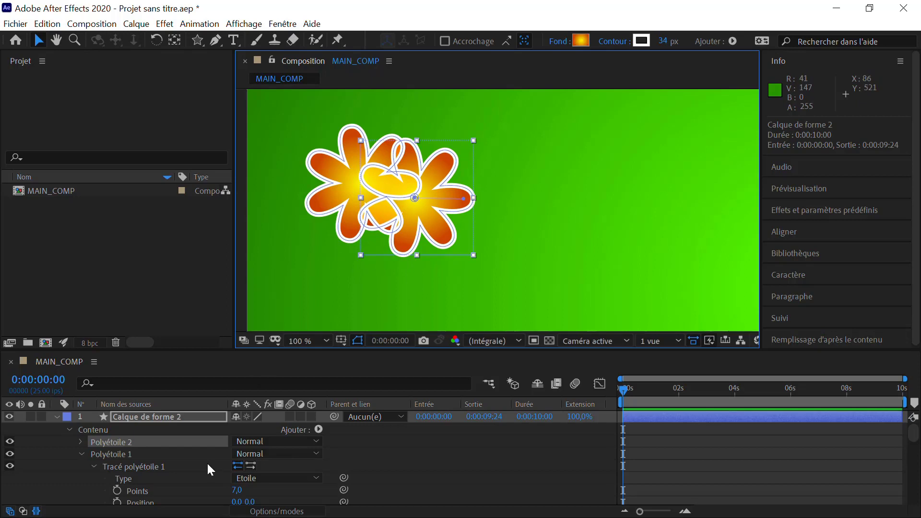
Set the blending mode of Fond en dégradé 1 to Normal in both Polyétoile 1 and Polyétoile 2.
{"action": "scroll", "coordinate": [200, 467], "scroll_direction": "down", "scroll_amount": 5}
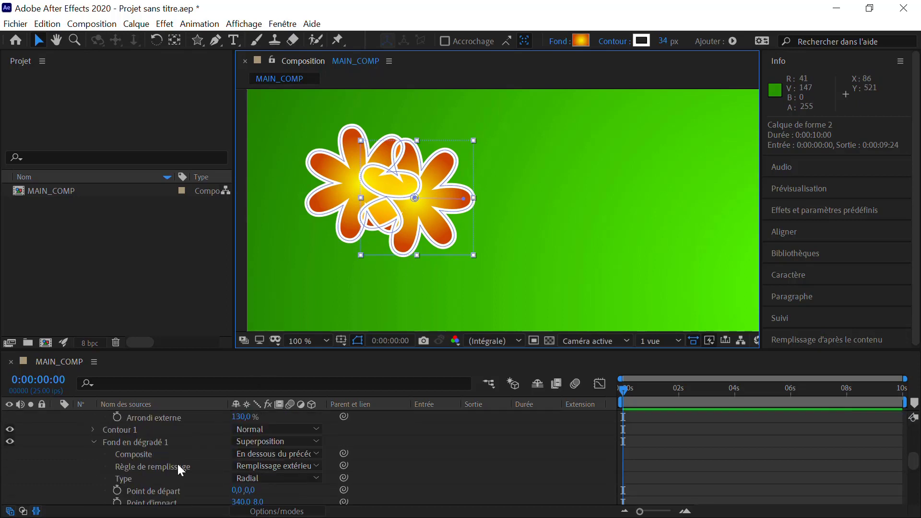
{"action": "left_click", "coordinate": [255, 439]}
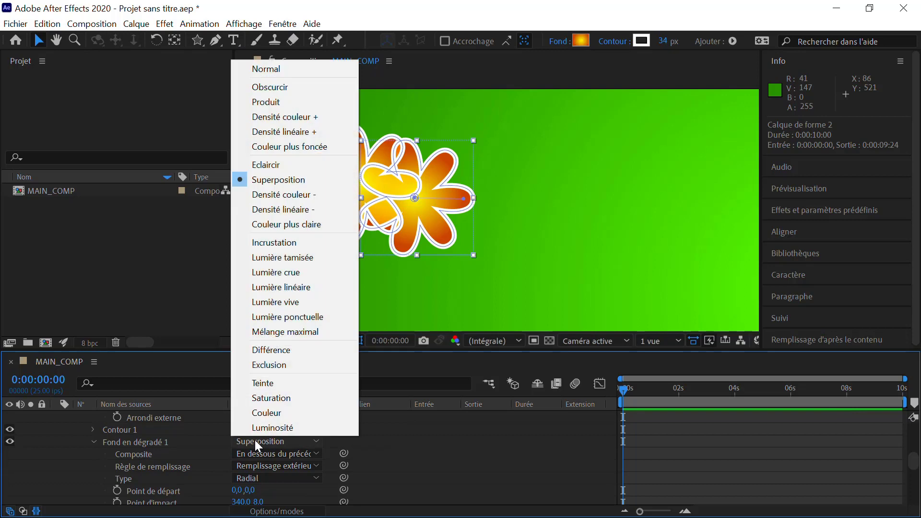
{"action": "left_click", "coordinate": [275, 72]}
{"action": "scroll", "coordinate": [191, 451], "scroll_direction": "up", "scroll_amount": 5}
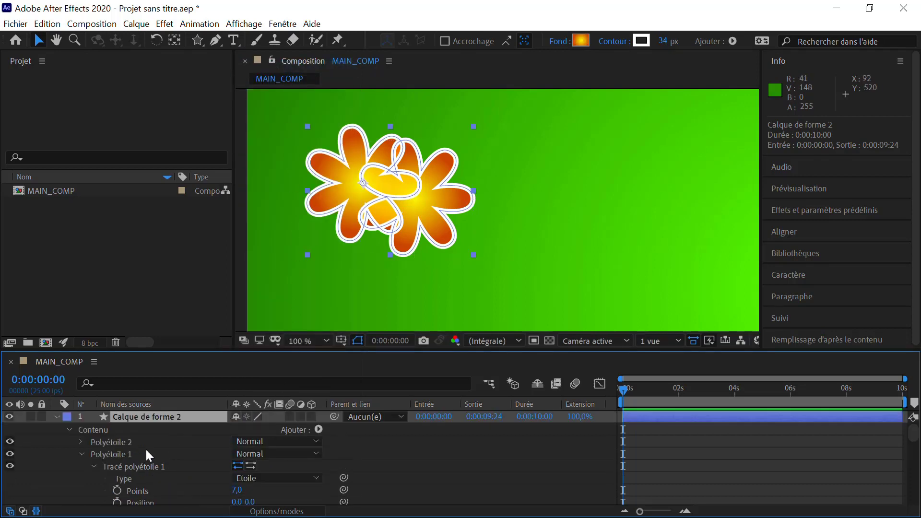
{"action": "left_click", "coordinate": [81, 454]}
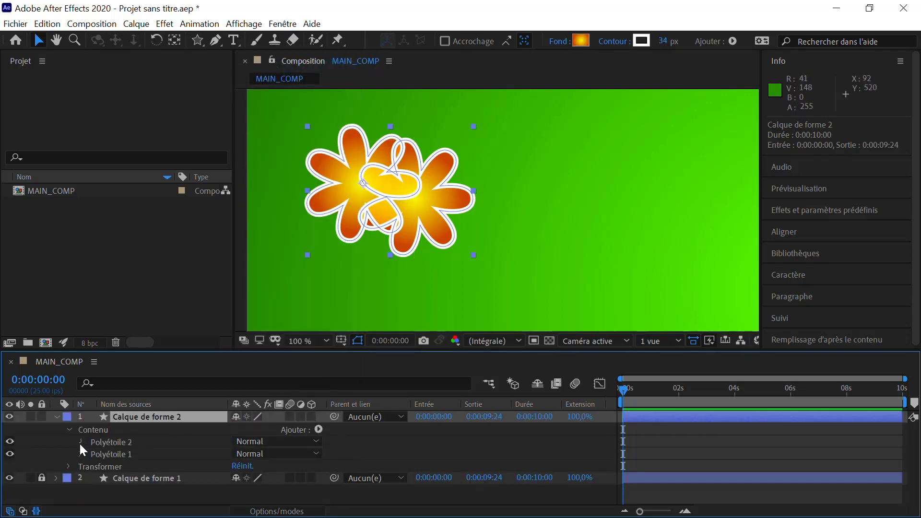
{"action": "left_click", "coordinate": [80, 442]}
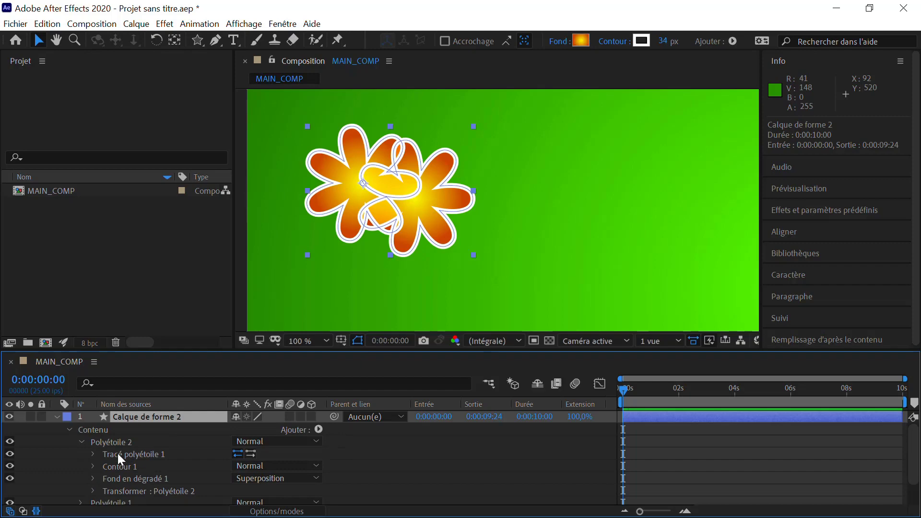
{"action": "left_click", "coordinate": [256, 478]}
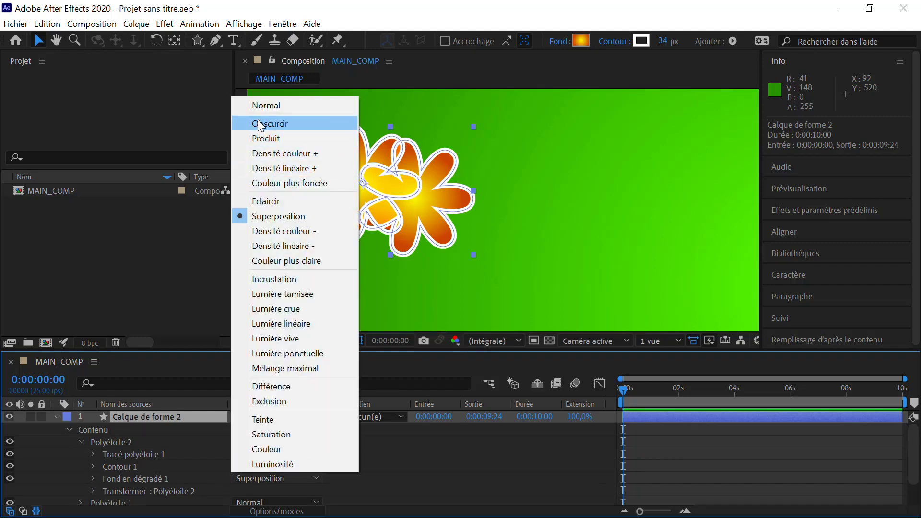
{"action": "left_click", "coordinate": [264, 107]}
Shift the flower layer about 36 px to the right and select the Polyétoile 2 flower within it.
{"action": "mouse_move", "coordinate": [422, 203]}
{"action": "left_mouse_down"}
{"action": "mouse_move", "coordinate": [499, 211]}
{"action": "mouse_move", "coordinate": [512, 187]}
{"action": "mouse_move", "coordinate": [425, 203]}
{"action": "left_mouse_up"}
{"action": "double_click", "coordinate": [438, 208]}
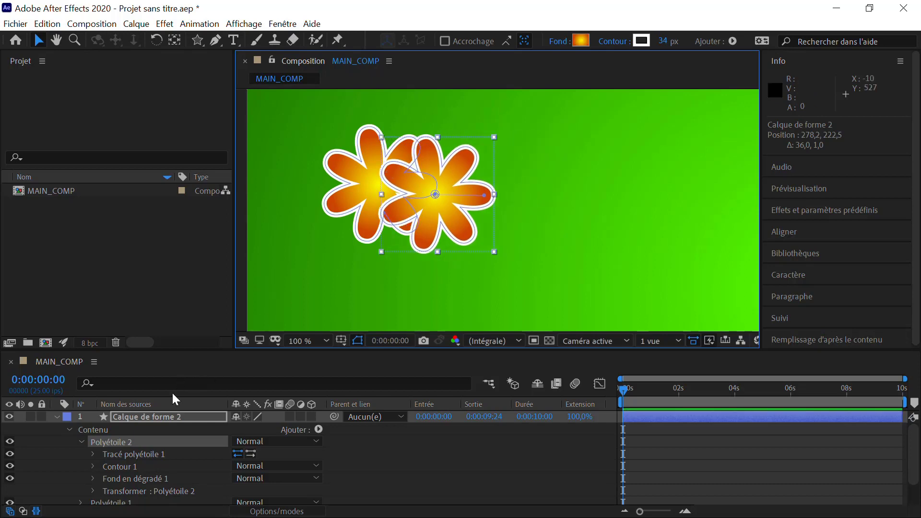
Select only the front flower of Calque de forme 2 and move it clear of the other flower.
{"action": "left_click", "coordinate": [57, 417]}
{"action": "left_click", "coordinate": [352, 258]}
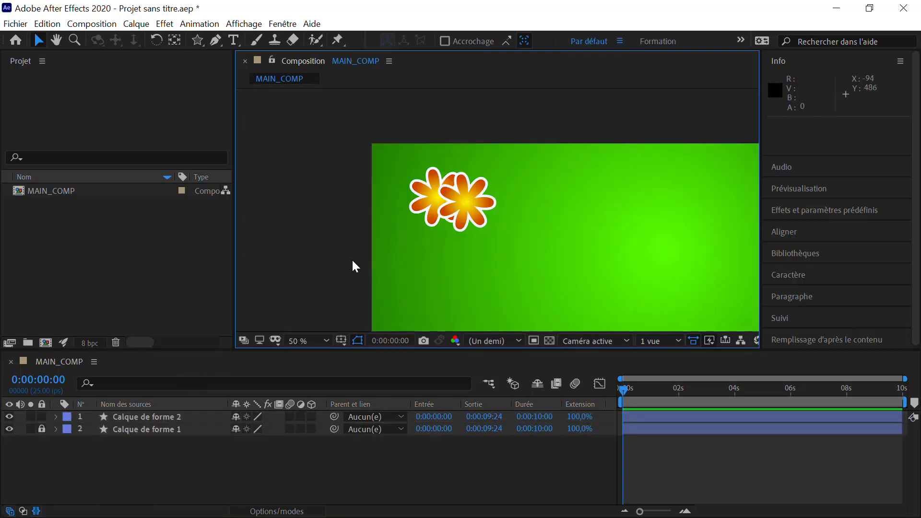
{"action": "left_click", "coordinate": [462, 203]}
{"action": "scroll", "coordinate": [447, 200], "scroll_direction": "up", "scroll_amount": 2}
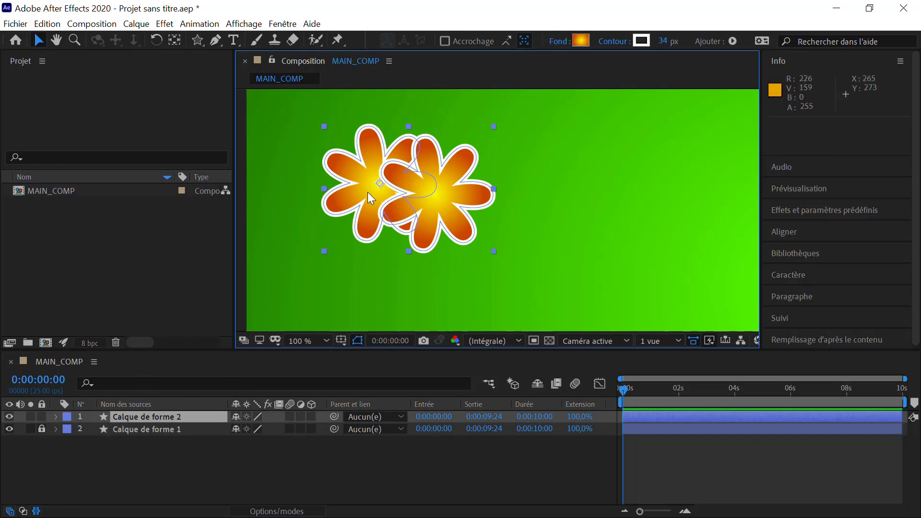
{"action": "left_click", "coordinate": [438, 198]}
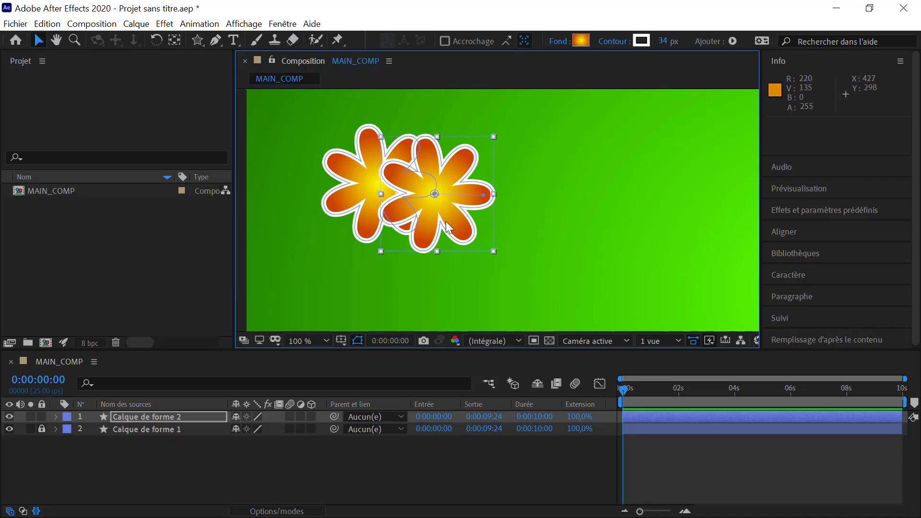
{"action": "left_click_drag", "start_coordinate": [448, 226], "coordinate": [536, 195]}
Rotate the two flowers of Calque de forme 2 individually, starting with the one just moved.
{"action": "left_click", "coordinate": [159, 41]}
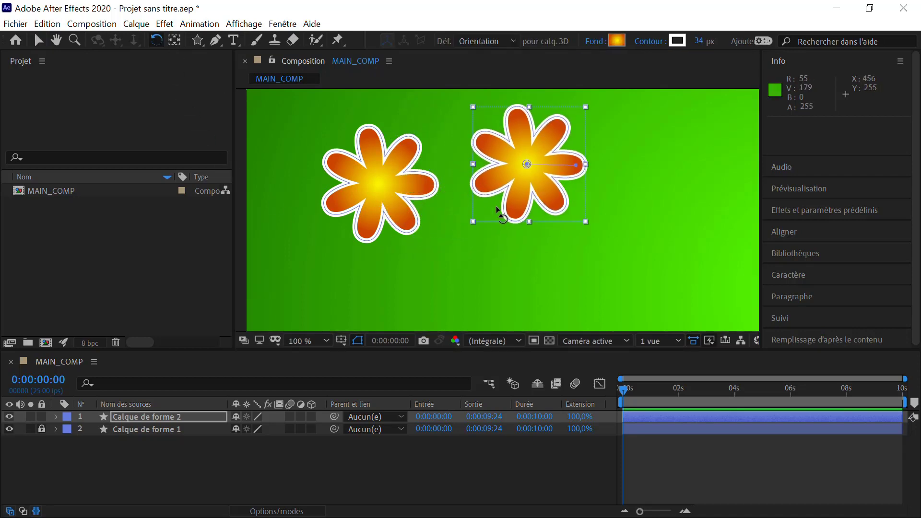
{"action": "left_click_drag", "start_coordinate": [578, 224], "coordinate": [525, 213]}
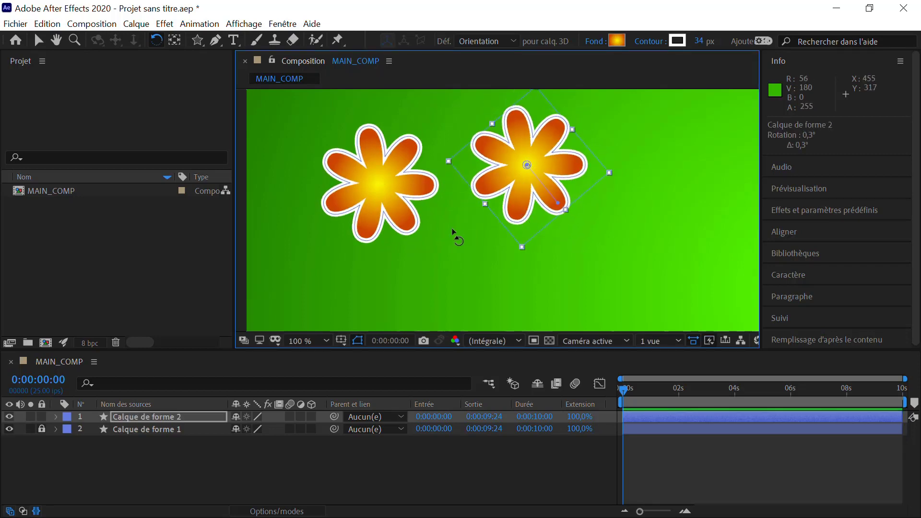
{"action": "left_click", "coordinate": [380, 212]}
{"action": "left_click_drag", "start_coordinate": [381, 216], "coordinate": [403, 219]}
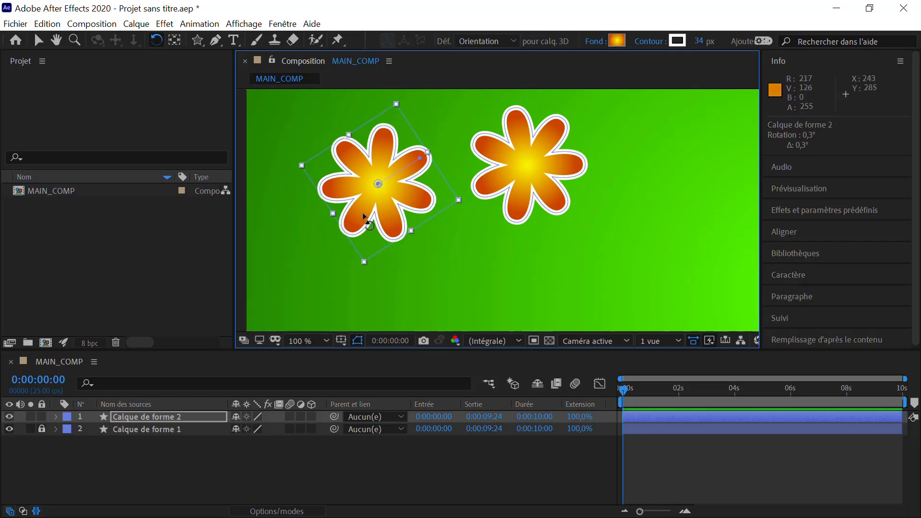
{"action": "left_click", "coordinate": [39, 40]}
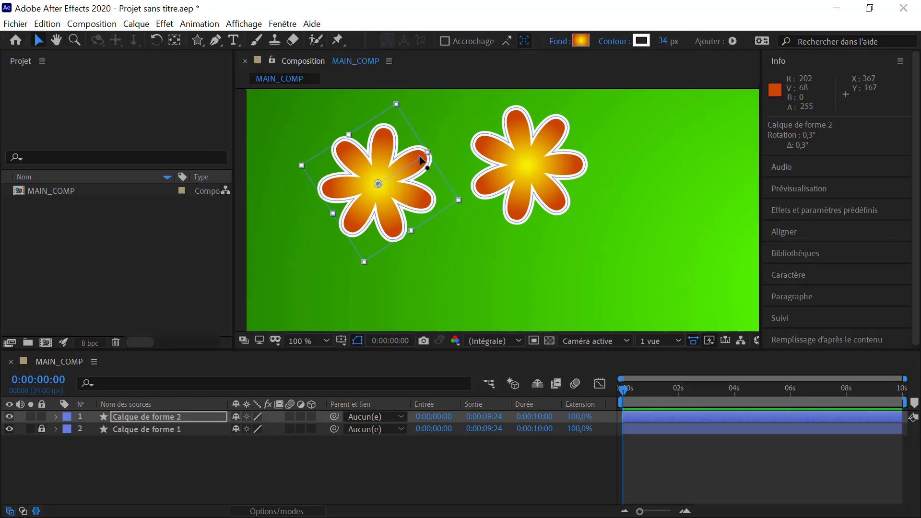
Select only the second flower and scale it down slightly.
{"action": "key", "text": "comma"}
{"action": "left_click", "coordinate": [309, 176]}
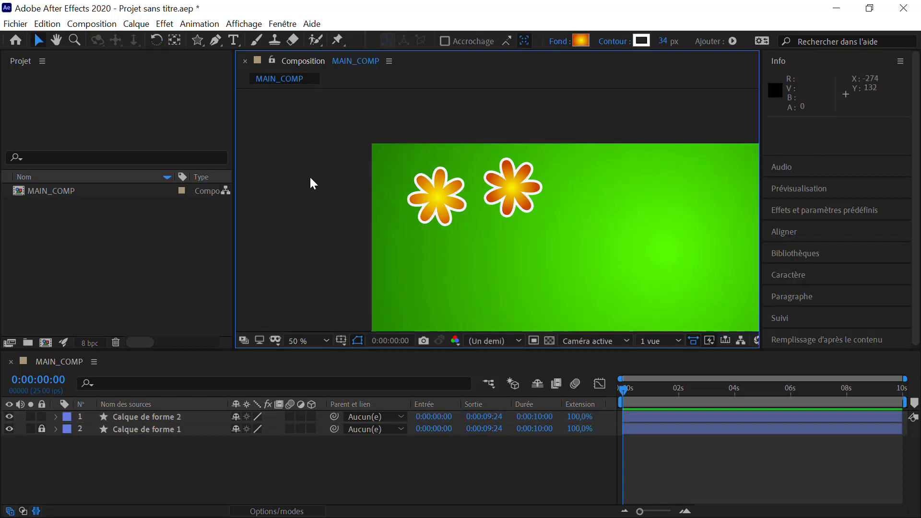
{"action": "left_click", "coordinate": [530, 201]}
{"action": "double_click", "coordinate": [530, 202]}
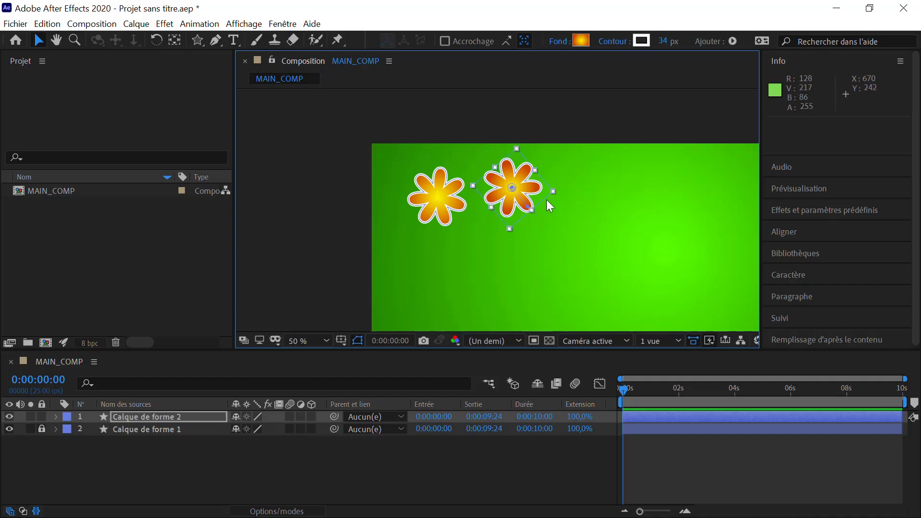
{"action": "left_click_drag", "start_coordinate": [555, 191], "coordinate": [545, 190]}
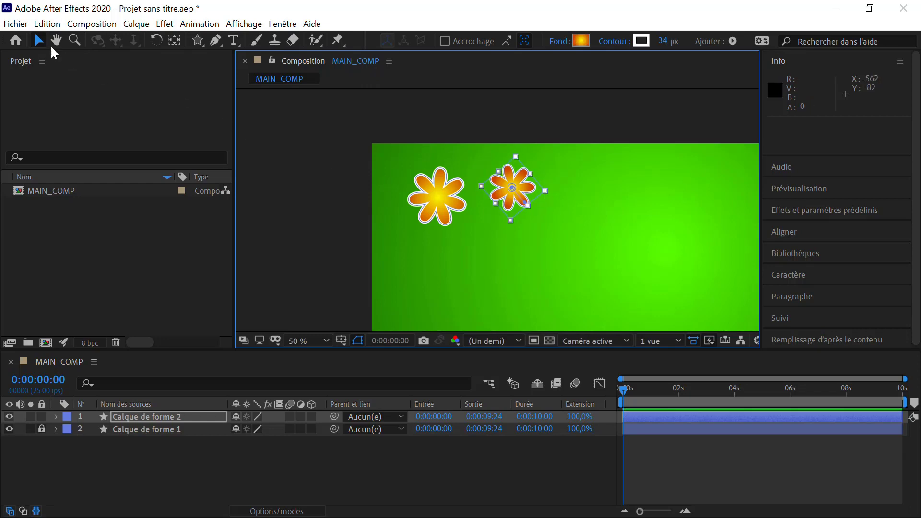
Try to duplicate the first flower, and undo the resulting layer duplication.
{"action": "left_click", "coordinate": [433, 199]}
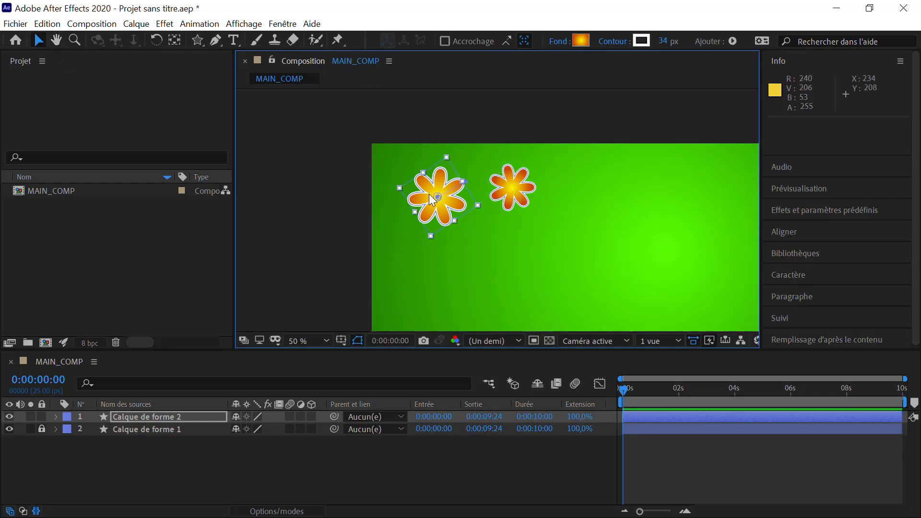
{"action": "mouse_move", "coordinate": [435, 197]}
{"action": "left_mouse_down"}
{"action": "mouse_move", "coordinate": [445, 226]}
{"action": "mouse_move", "coordinate": [440, 201]}
{"action": "left_mouse_up"}
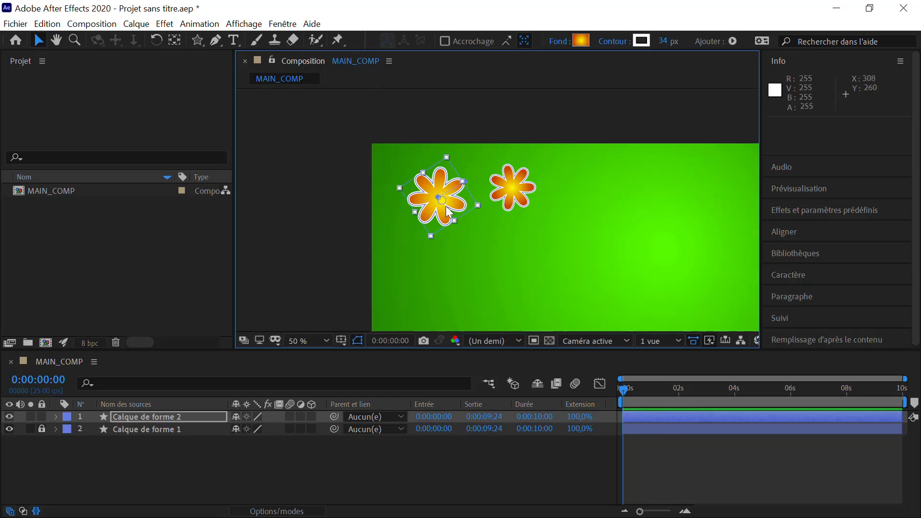
{"action": "key", "text": "ctrl+d"}
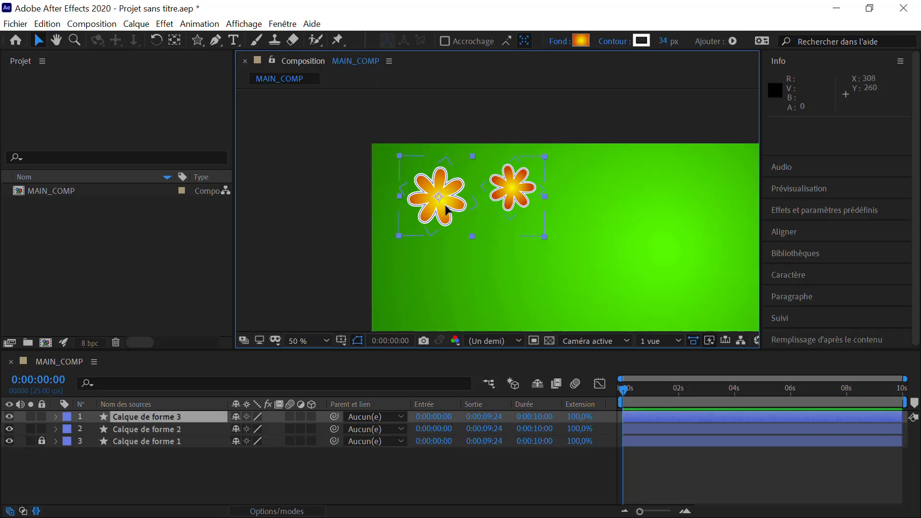
{"action": "key", "text": "ctrl+z"}
Add three copies of the larger flower inside Calque de forme 2, spread them over the background, and rotate one copy.
{"action": "left_click_drag", "start_coordinate": [447, 210], "coordinate": [538, 305]}
{"action": "key", "text": "ctrl+d"}
{"action": "scroll", "coordinate": [534, 280], "scroll_direction": "down", "scroll_amount": 1}
{"action": "scroll", "coordinate": [534, 278], "scroll_direction": "up", "scroll_amount": 1}
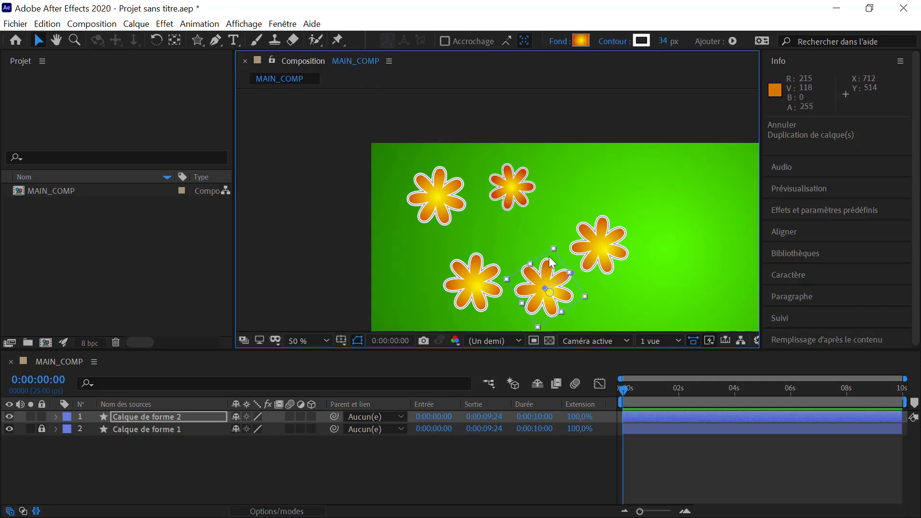
{"action": "left_click_drag", "start_coordinate": [539, 286], "coordinate": [530, 250]}
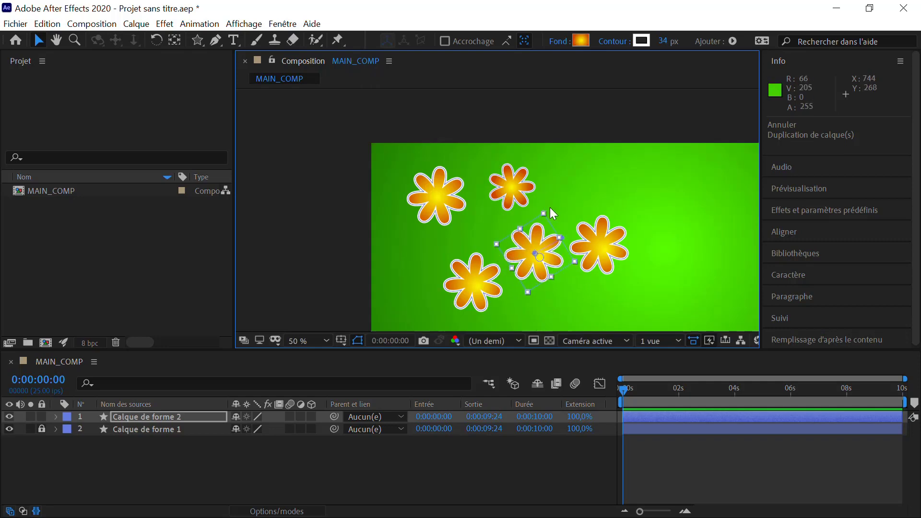
{"action": "left_click_drag", "start_coordinate": [549, 210], "coordinate": [578, 228]}
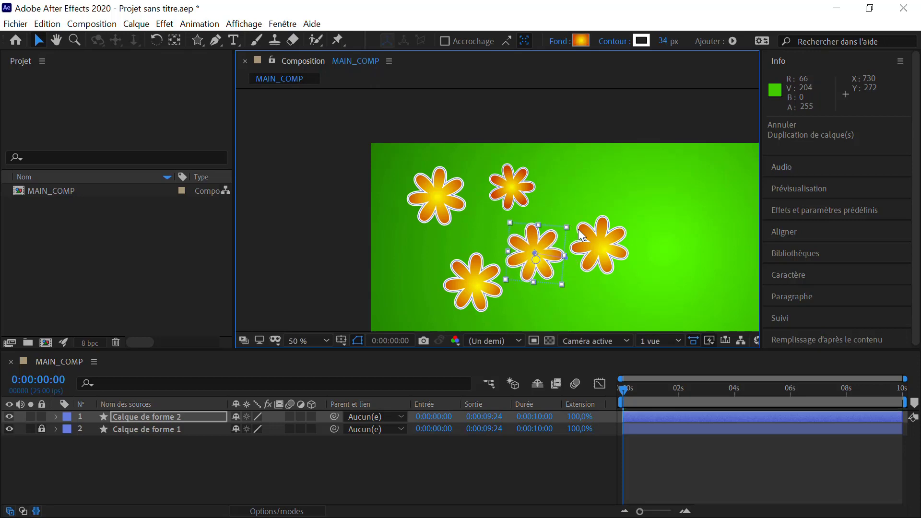
{"action": "left_click", "coordinate": [568, 163]}
Examine which Polyétoile group in the contents of Calque de forme 2 corresponds to each flower.
{"action": "key", "text": "comma"}
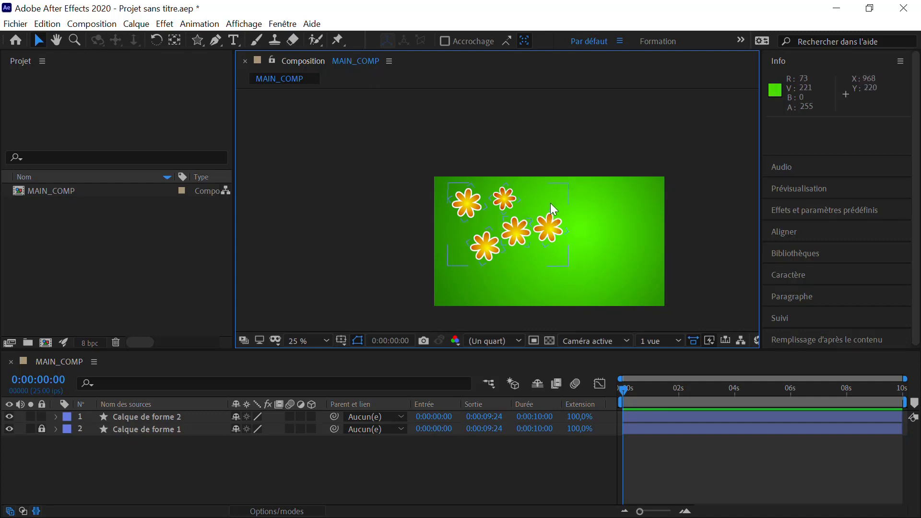
{"action": "left_click", "coordinate": [55, 419]}
{"action": "left_click", "coordinate": [56, 417]}
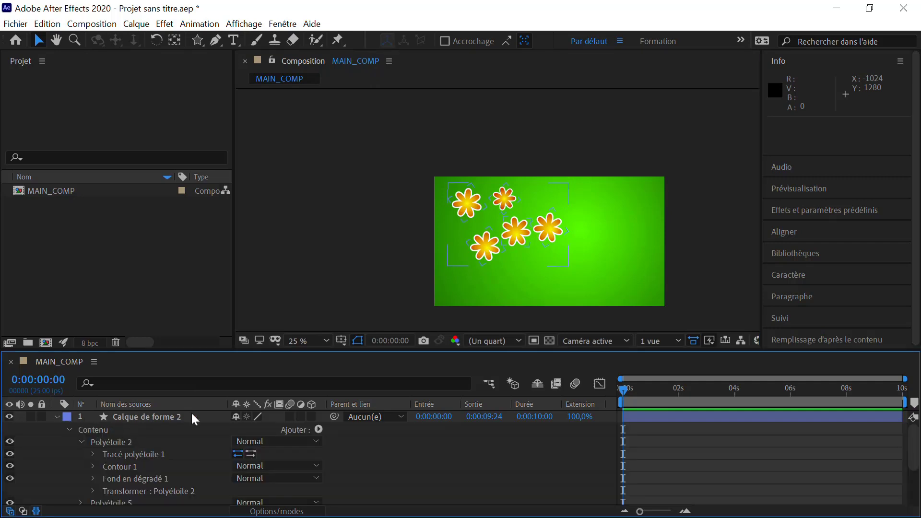
{"action": "left_click", "coordinate": [81, 441]}
{"action": "left_click", "coordinate": [120, 454]}
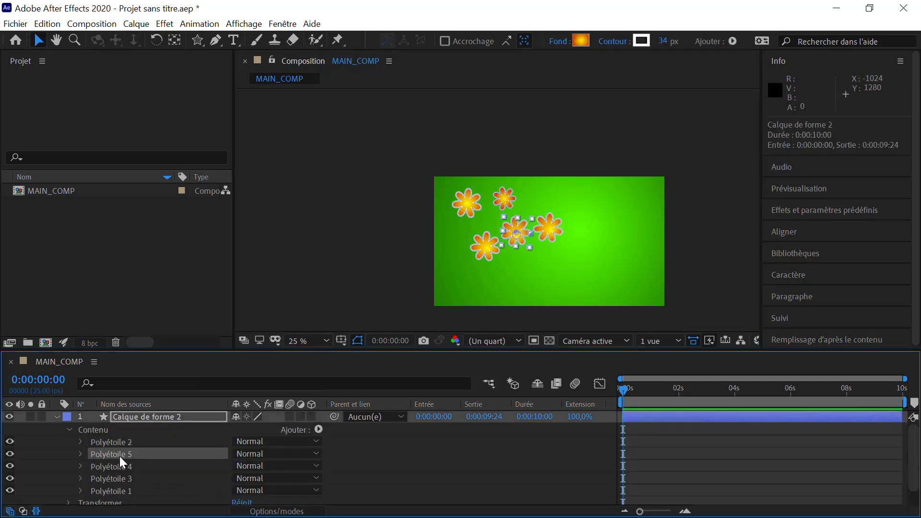
{"action": "left_click", "coordinate": [116, 466]}
{"action": "left_click", "coordinate": [112, 478]}
{"action": "left_click", "coordinate": [109, 490]}
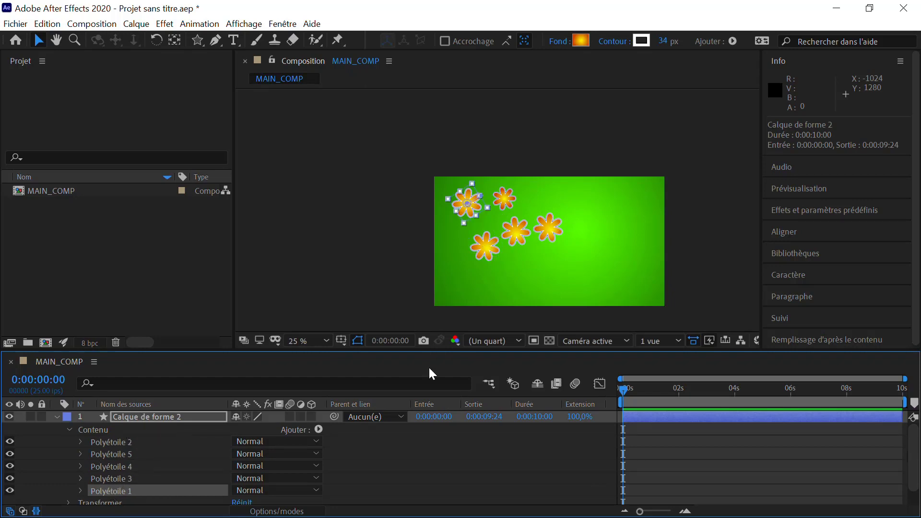
{"action": "left_click", "coordinate": [56, 416]}
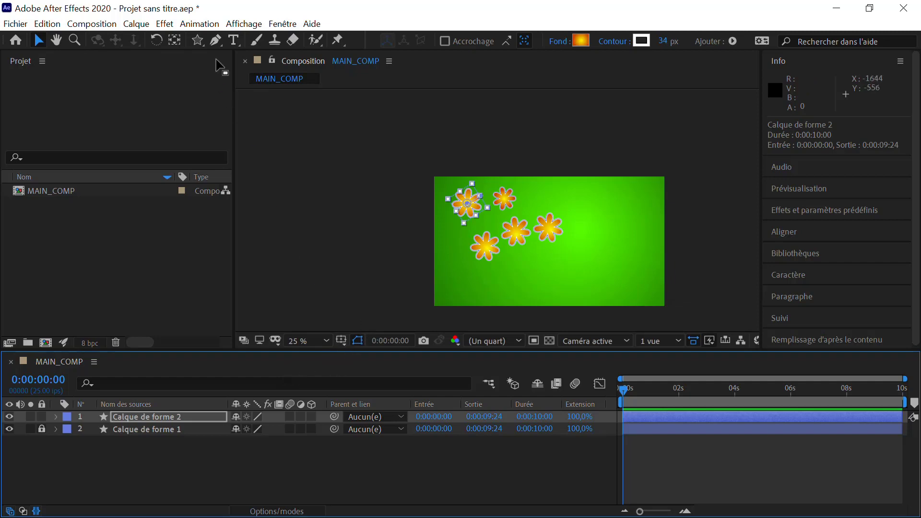
{"action": "left_click", "coordinate": [198, 41]}
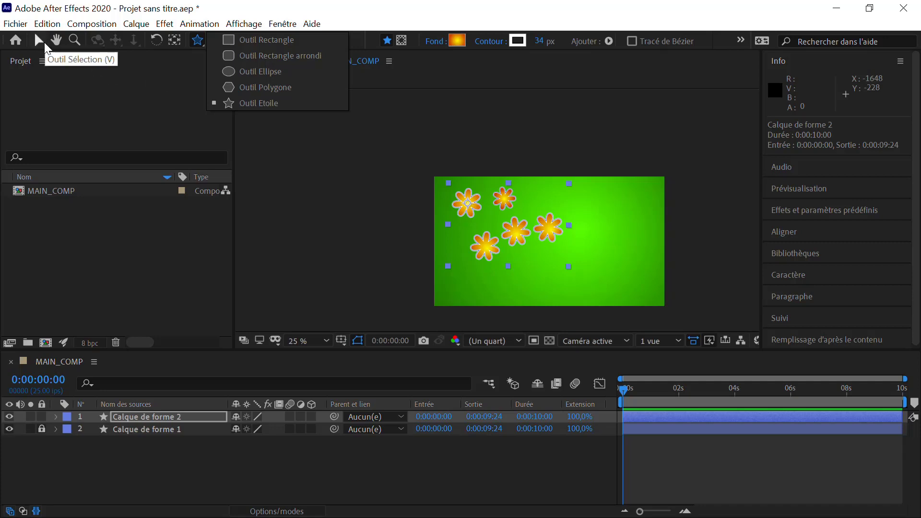
{"action": "left_click", "coordinate": [39, 40]}
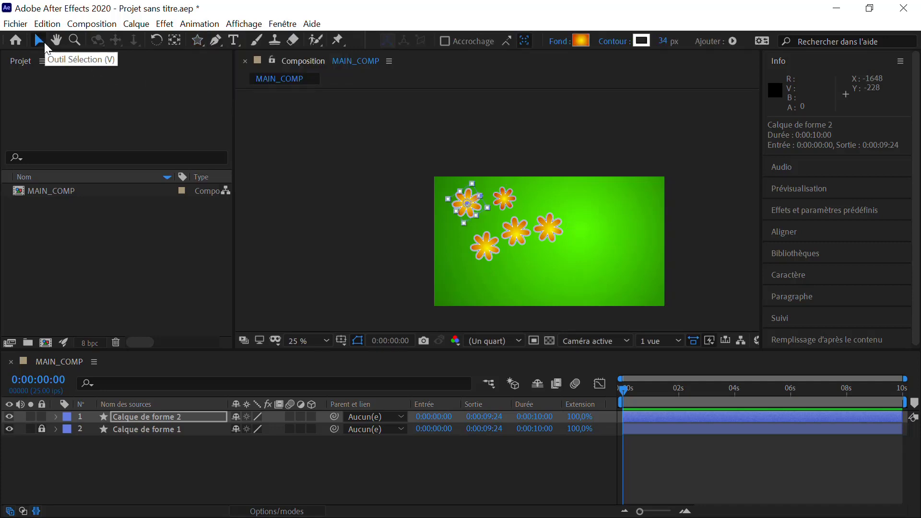
{"action": "left_click", "coordinate": [292, 170]}
Delete every flower except the first, and move the remaining one near the composition's centre, at about 838, 599.
{"action": "left_click", "coordinate": [461, 204]}
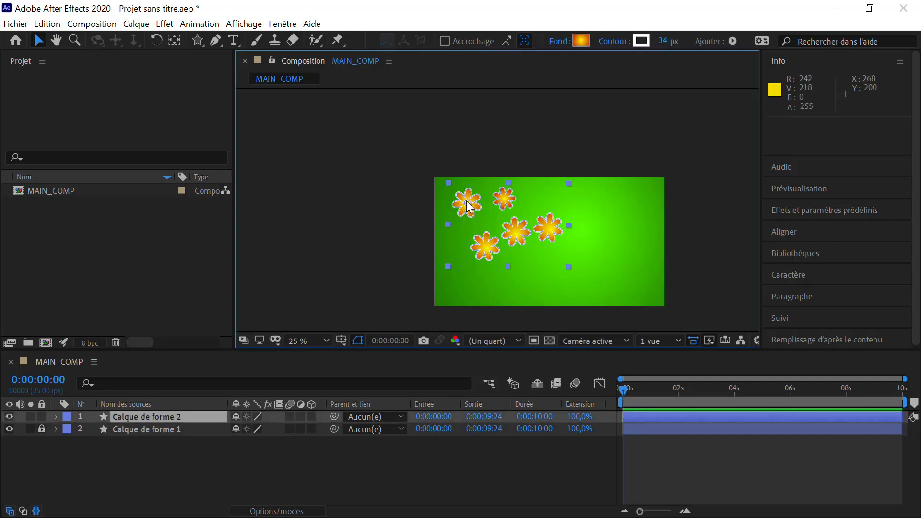
{"action": "left_click", "coordinate": [470, 208]}
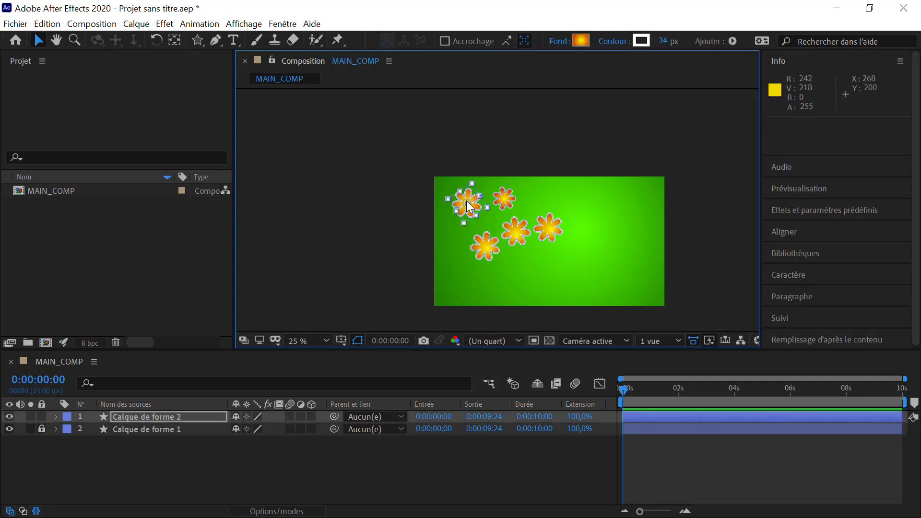
{"action": "left_click", "coordinate": [487, 244]}
{"action": "left_click_drag", "start_coordinate": [486, 245], "coordinate": [513, 236]}
{"action": "key", "text": "Delete"}
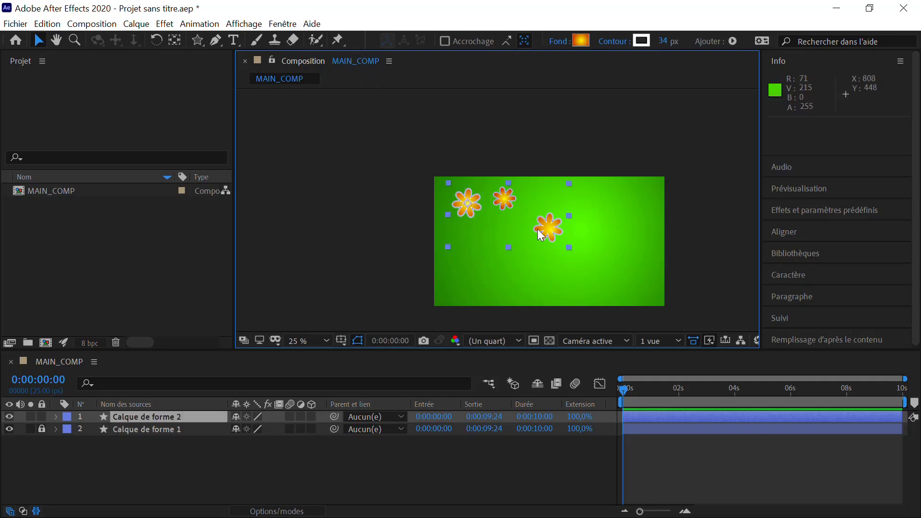
{"action": "left_click", "coordinate": [548, 228]}
{"action": "key", "text": "Delete"}
{"action": "left_click", "coordinate": [503, 198]}
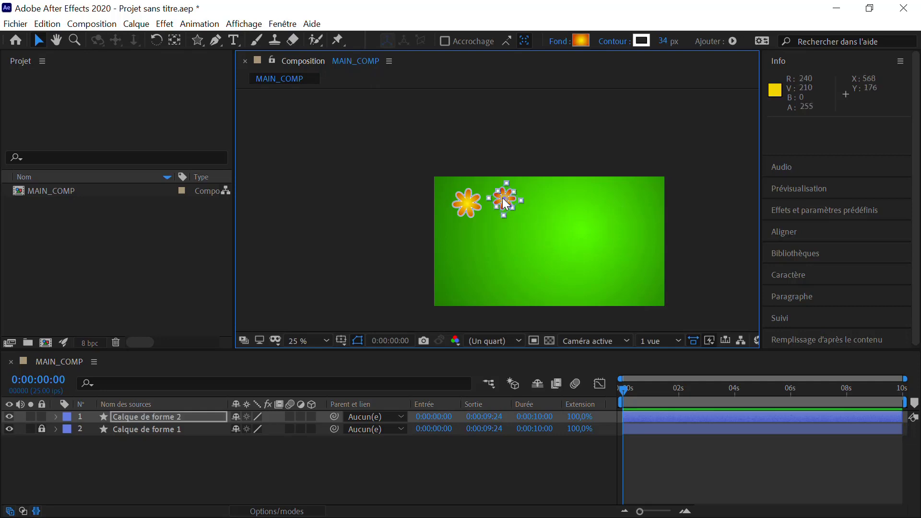
{"action": "key", "text": "Delete"}
{"action": "left_click_drag", "start_coordinate": [465, 202], "coordinate": [537, 250]}
Examine the path, stroke and gradient fill properties of Polyétoile 1 in Calque de forme 2.
{"action": "left_click", "coordinate": [56, 417]}
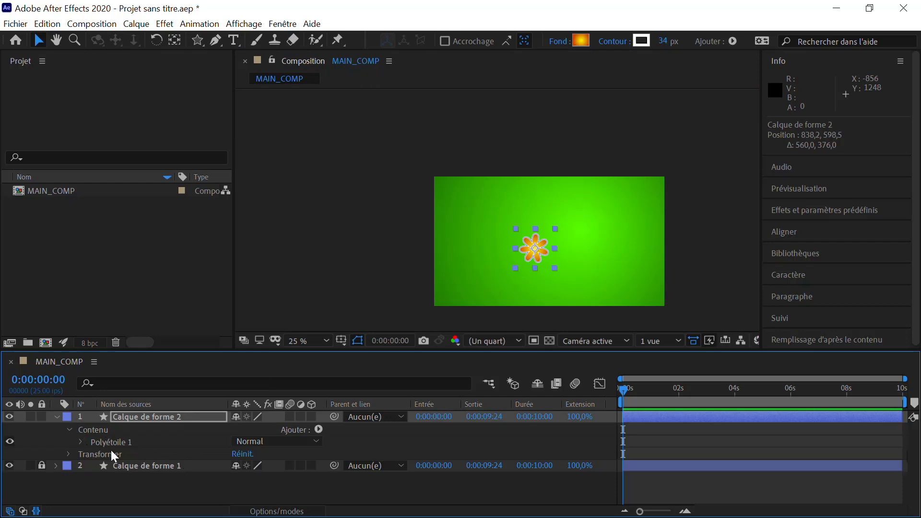
{"action": "left_click", "coordinate": [115, 442]}
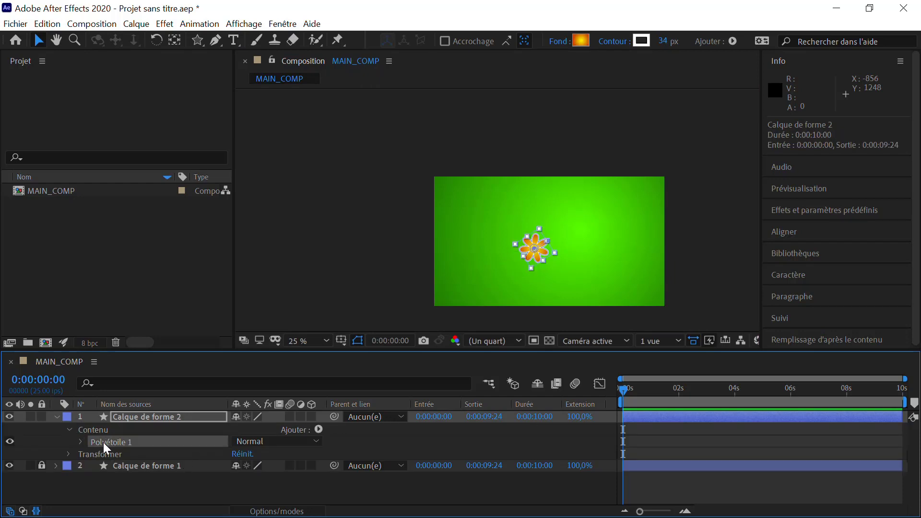
{"action": "left_click", "coordinate": [80, 442]}
{"action": "scroll", "coordinate": [535, 160], "scroll_direction": "down", "scroll_amount": 3}
{"action": "scroll", "coordinate": [499, 211], "scroll_direction": "right", "scroll_amount": 2}
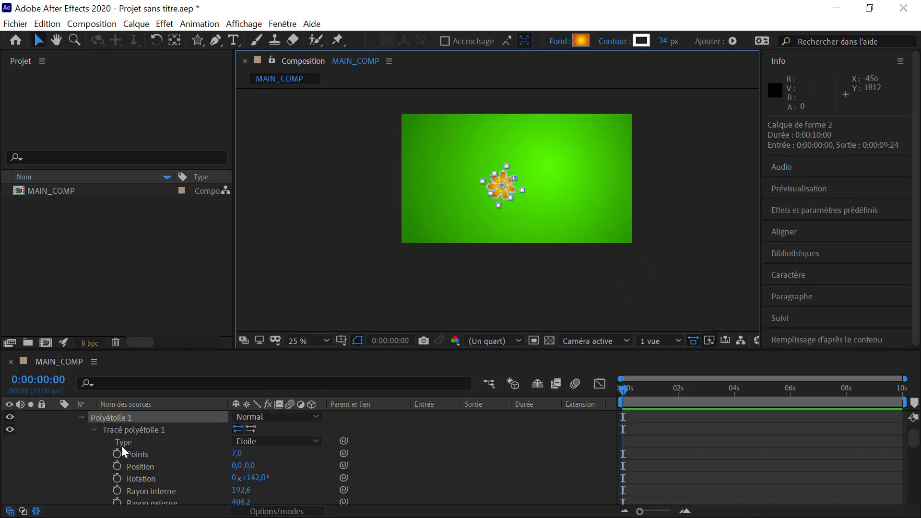
{"action": "left_click", "coordinate": [96, 428]}
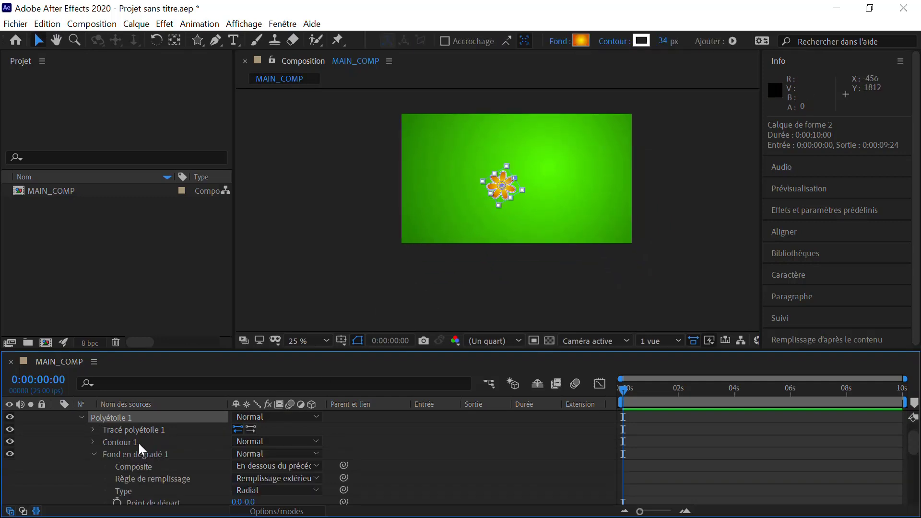
{"action": "left_click", "coordinate": [99, 434]}
{"action": "scroll", "coordinate": [165, 464], "scroll_direction": "down", "scroll_amount": 3}
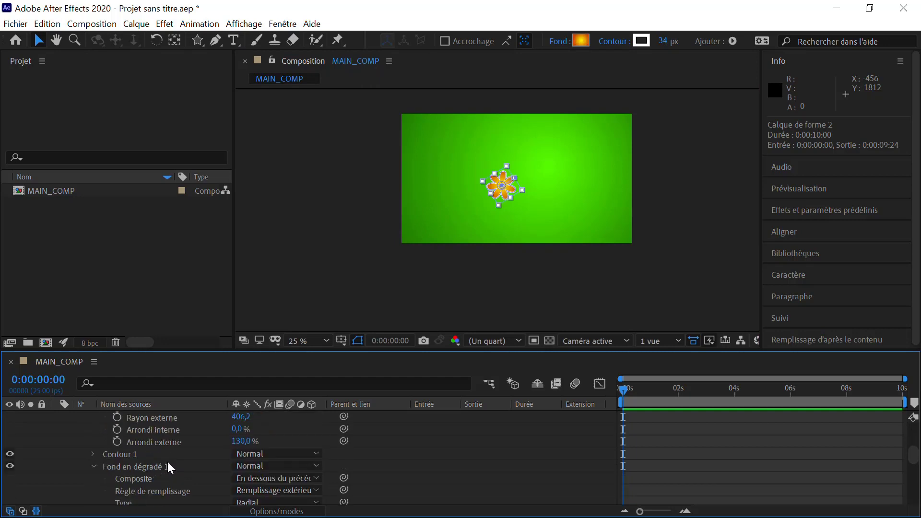
{"action": "scroll", "coordinate": [163, 459], "scroll_direction": "up", "scroll_amount": 1}
{"action": "scroll", "coordinate": [163, 456], "scroll_direction": "up", "scroll_amount": 3}
Collapse the path and gradient fill groups of Polyétoile 1 and examine its own transform properties.
{"action": "left_click", "coordinate": [117, 444]}
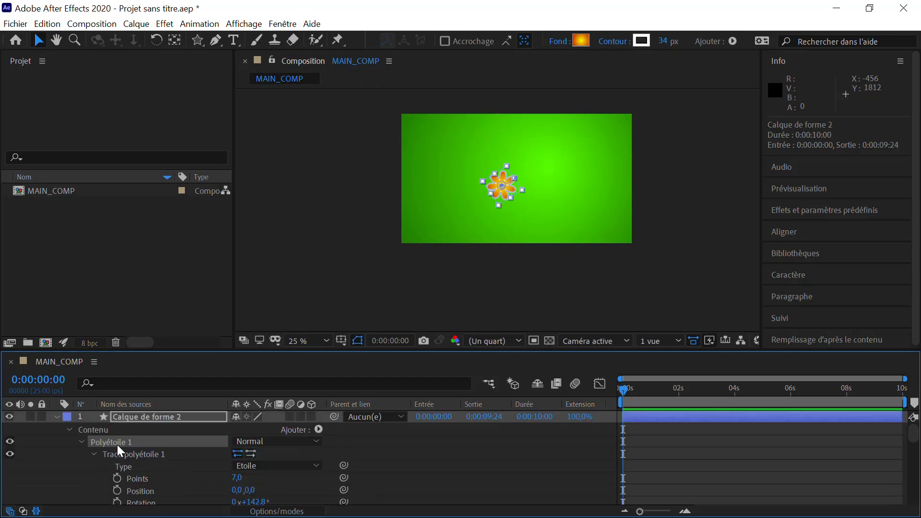
{"action": "left_click", "coordinate": [84, 441]}
{"action": "left_click", "coordinate": [83, 441]}
{"action": "scroll", "coordinate": [93, 449], "scroll_direction": "down", "scroll_amount": 1}
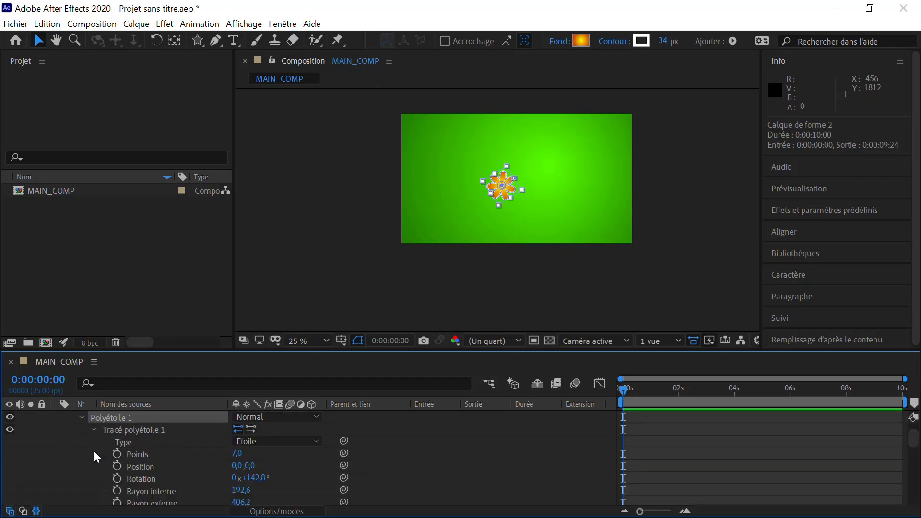
{"action": "left_click", "coordinate": [95, 430]}
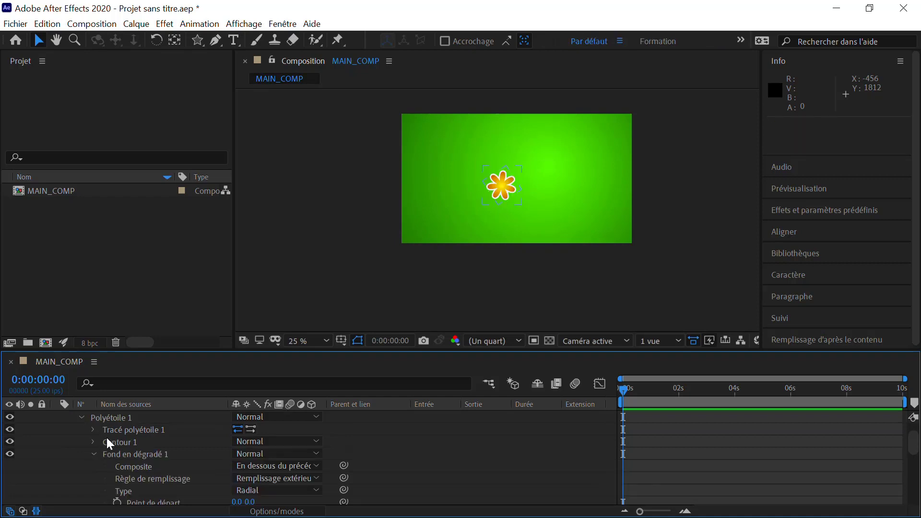
{"action": "left_click", "coordinate": [94, 454]}
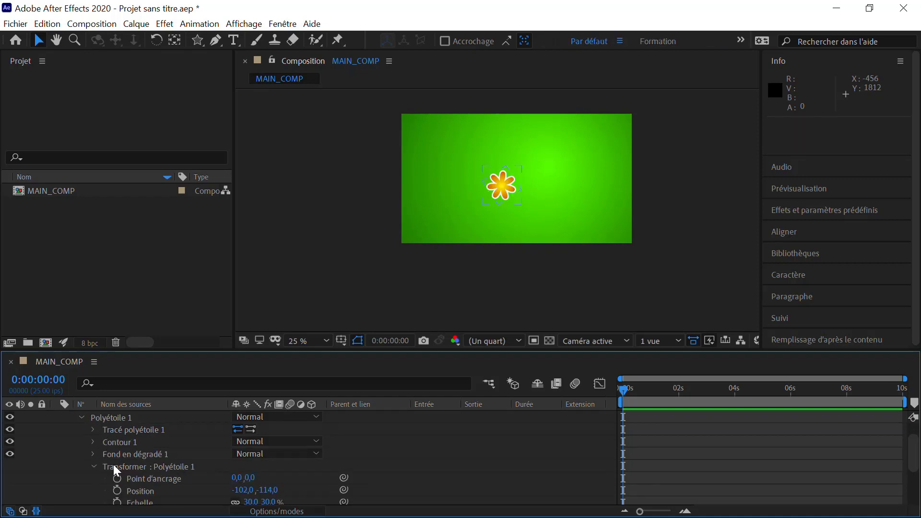
{"action": "scroll", "coordinate": [174, 465], "scroll_direction": "down", "scroll_amount": 2}
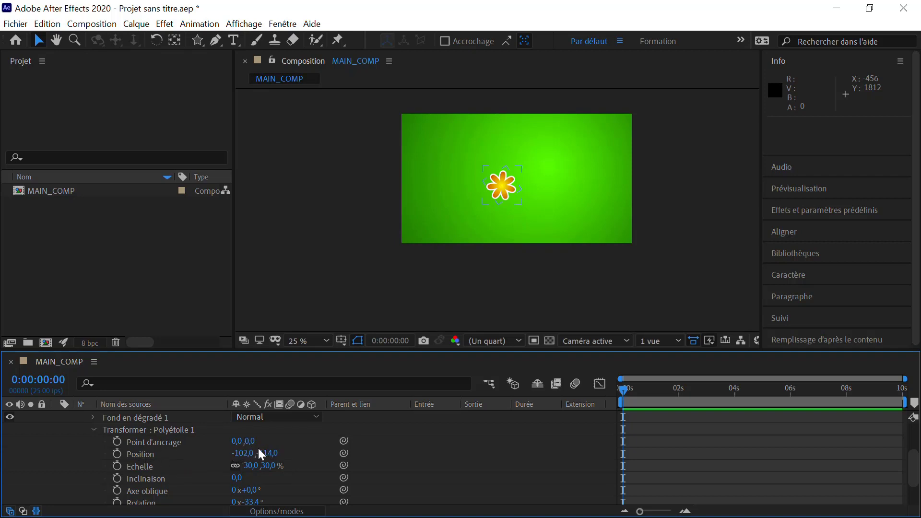
{"action": "scroll", "coordinate": [258, 448], "scroll_direction": "up", "scroll_amount": 3}
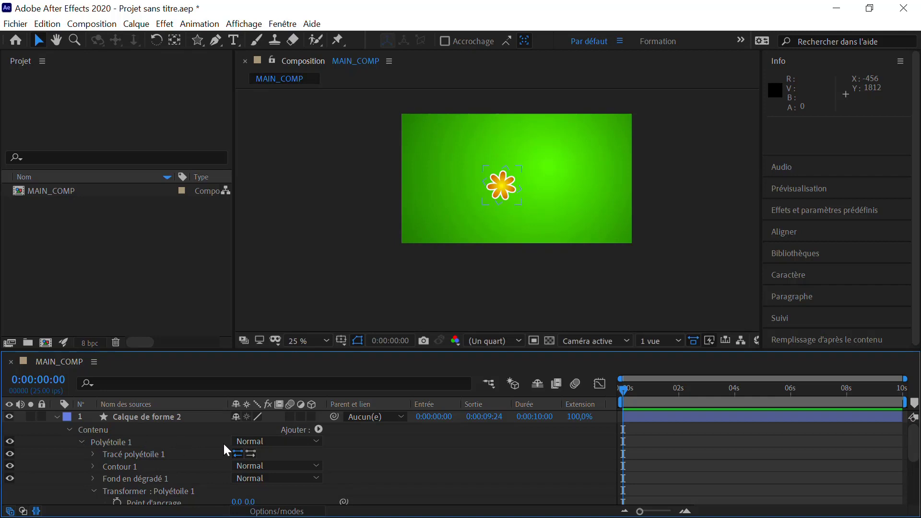
Add a Répétition operator with 13 copies to the flower layer's contents, and move the layer to about 352, 499.
{"action": "left_click", "coordinate": [318, 429]}
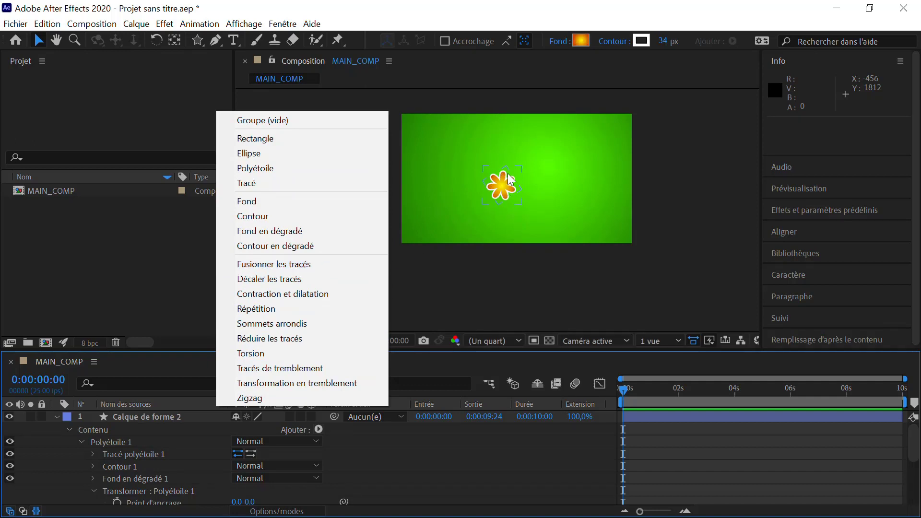
{"action": "left_click", "coordinate": [258, 308]}
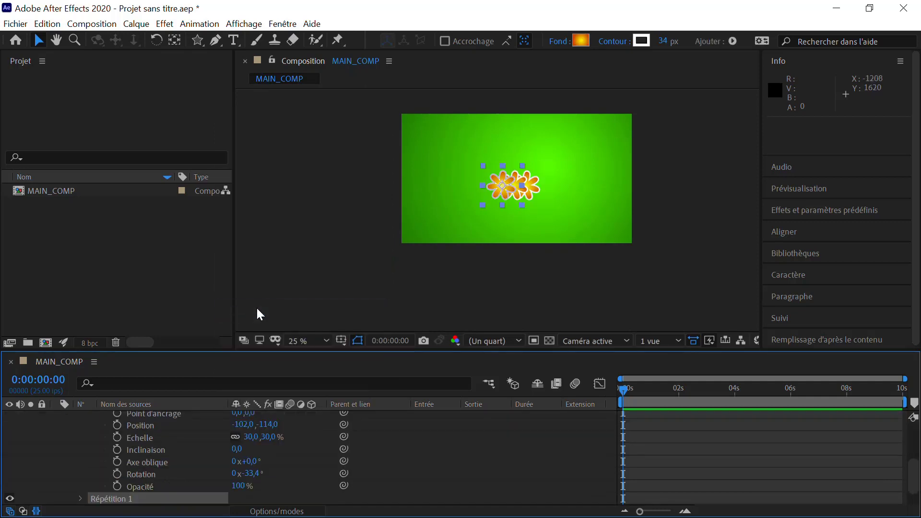
{"action": "key", "text": "period"}
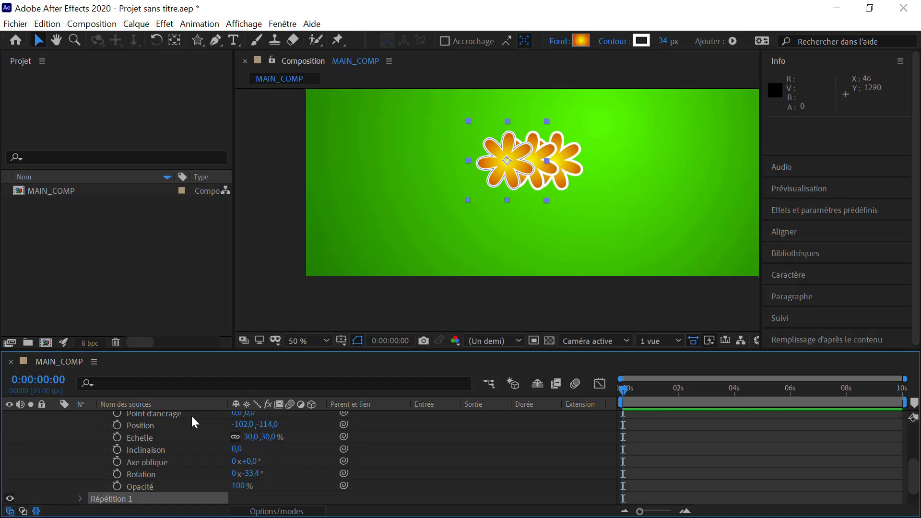
{"action": "left_click", "coordinate": [81, 499]}
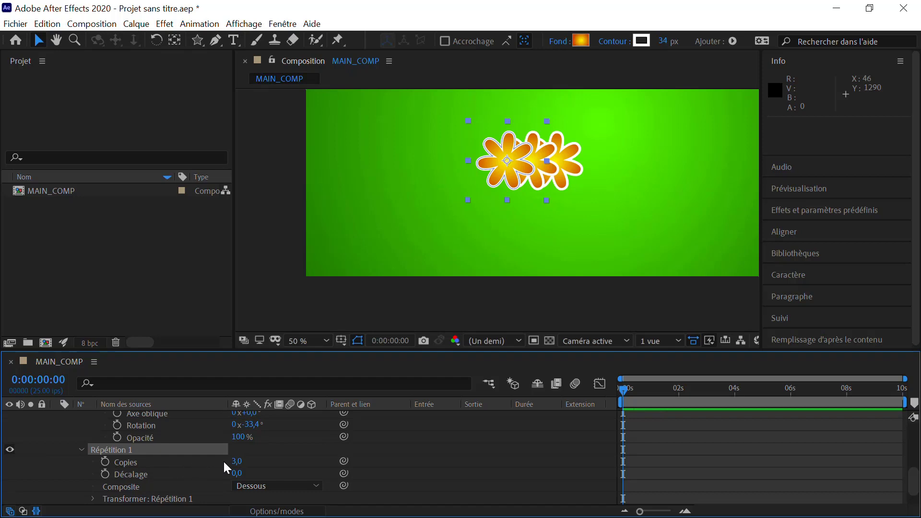
{"action": "left_click_drag", "start_coordinate": [236, 464], "coordinate": [243, 463]}
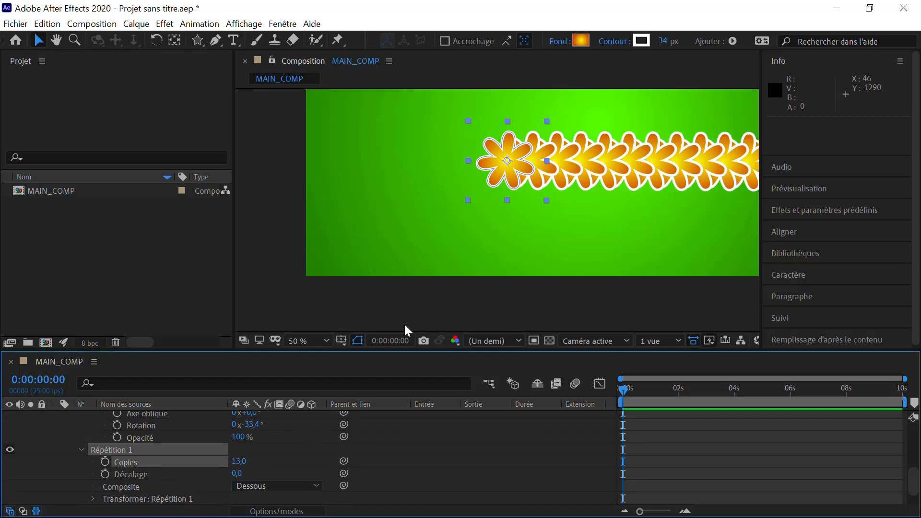
{"action": "left_click_drag", "start_coordinate": [567, 212], "coordinate": [538, 247]}
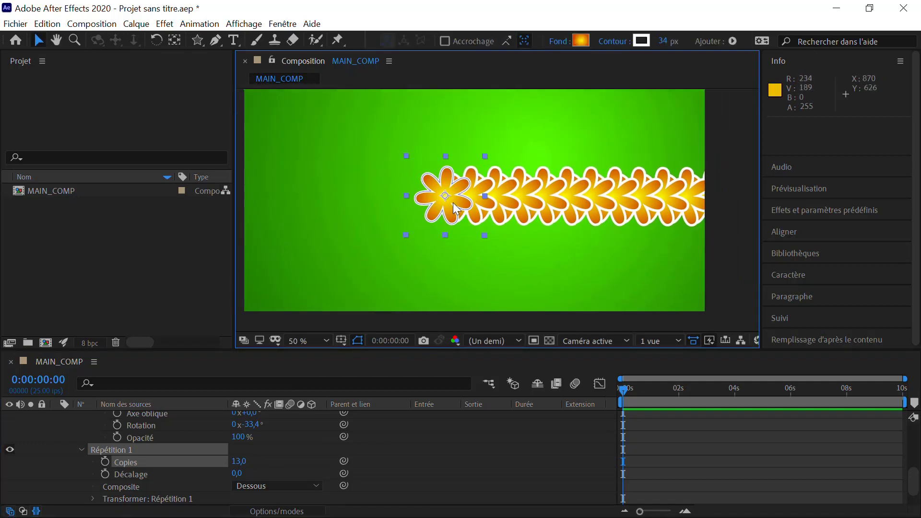
{"action": "left_click_drag", "start_coordinate": [444, 200], "coordinate": [326, 176]}
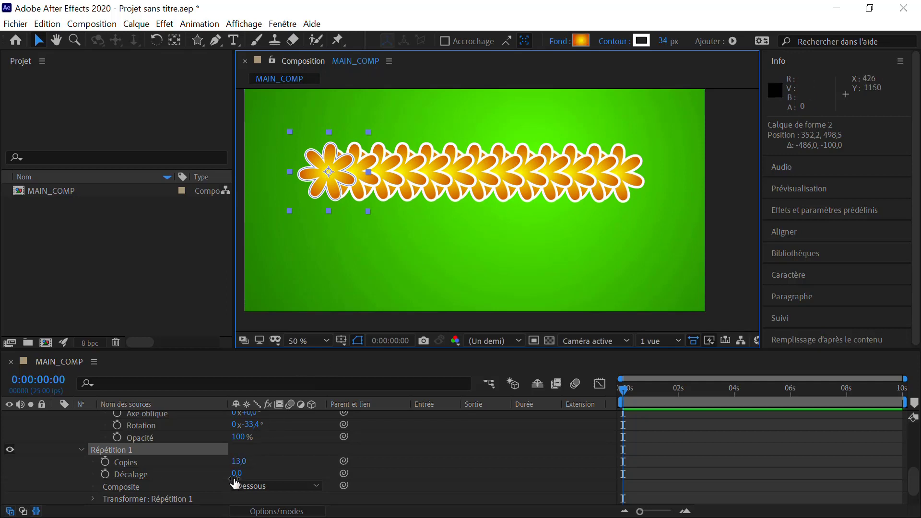
Try out the Décalage value of Répétition 1, return it to 0, and review the layer's property groups.
{"action": "mouse_move", "coordinate": [237, 480]}
{"action": "left_mouse_down"}
{"action": "mouse_move", "coordinate": [252, 469]}
{"action": "mouse_move", "coordinate": [216, 467]}
{"action": "mouse_move", "coordinate": [238, 468]}
{"action": "mouse_move", "coordinate": [230, 468]}
{"action": "left_mouse_up"}
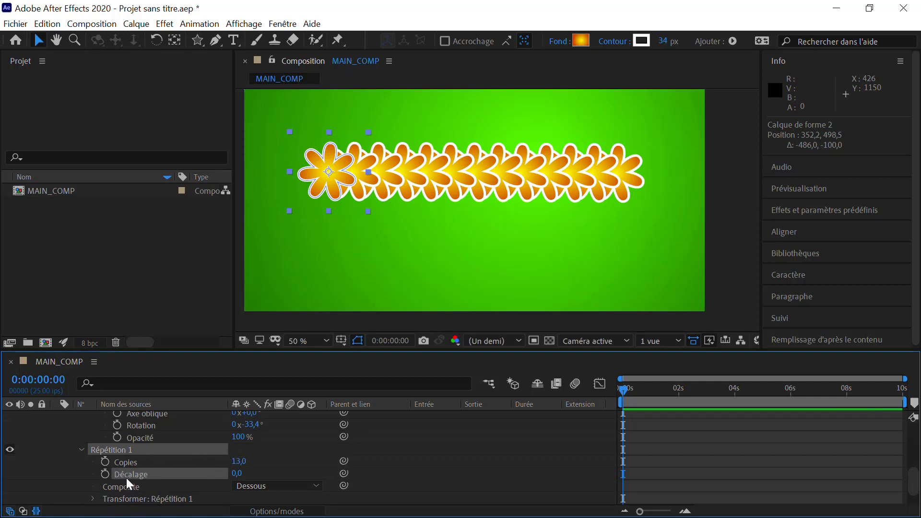
{"action": "scroll", "coordinate": [129, 483], "scroll_direction": "down", "scroll_amount": 2}
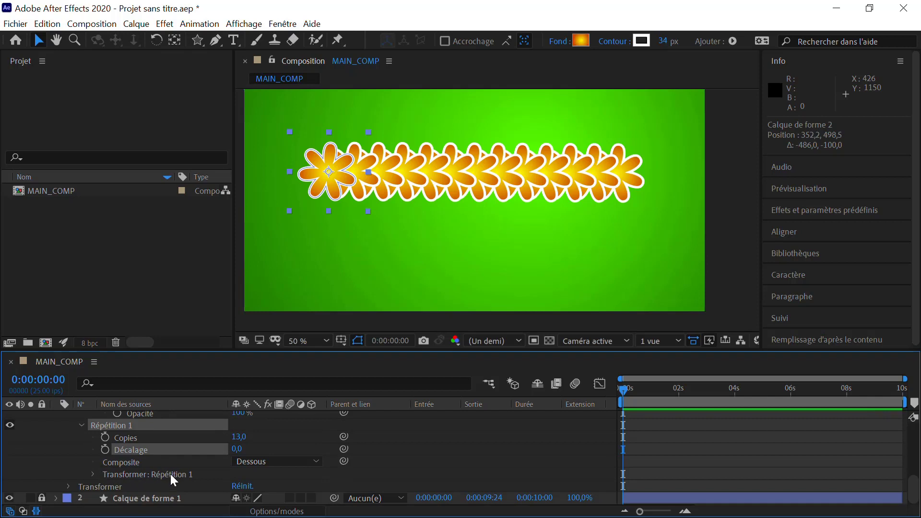
{"action": "scroll", "coordinate": [172, 479], "scroll_direction": "up", "scroll_amount": 6}
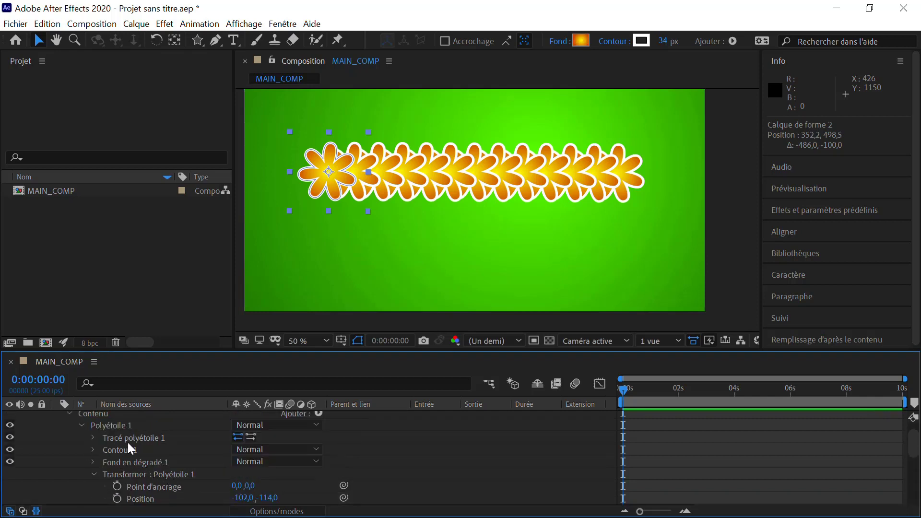
{"action": "scroll", "coordinate": [132, 461], "scroll_direction": "down", "scroll_amount": 4}
{"action": "scroll", "coordinate": [117, 473], "scroll_direction": "down", "scroll_amount": 2}
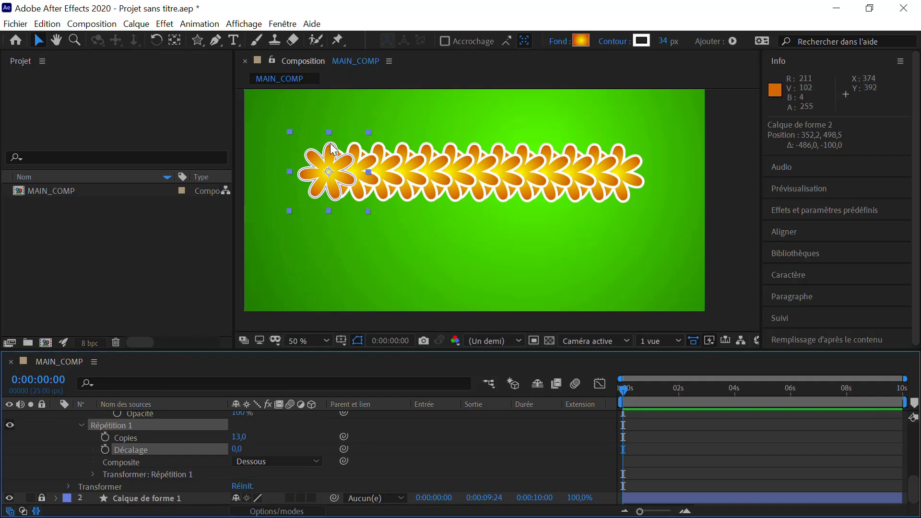
In the transform of Répétition 1, set the anchor point to 48, 138 and the position to 112, 0.
{"action": "left_click", "coordinate": [93, 475]}
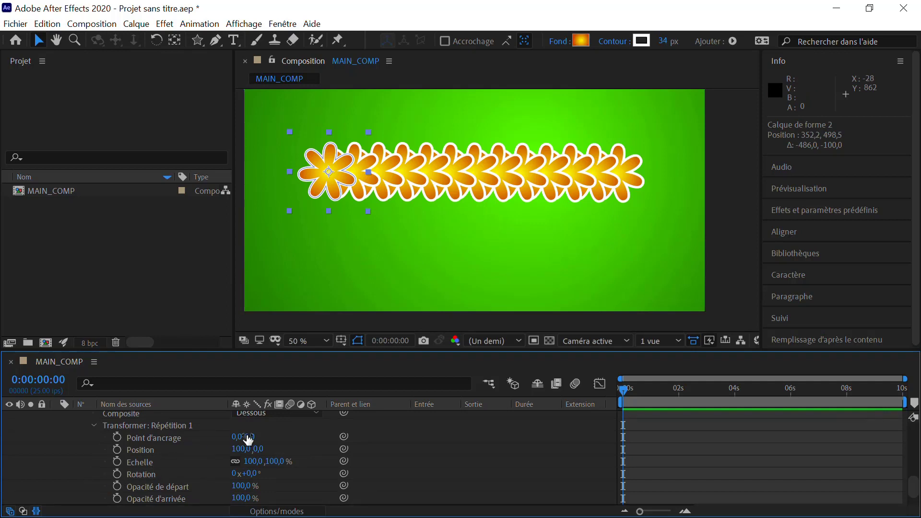
{"action": "left_click_drag", "start_coordinate": [252, 440], "coordinate": [265, 433]}
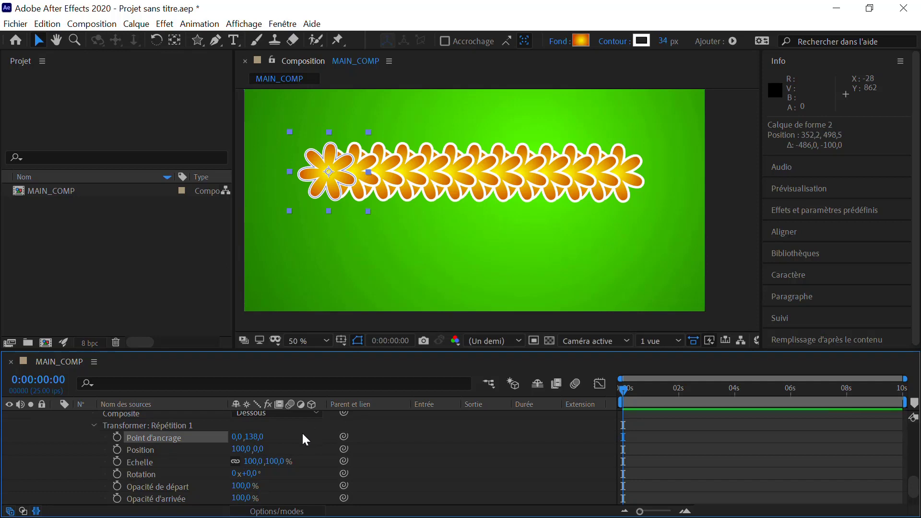
{"action": "mouse_move", "coordinate": [248, 441]}
{"action": "left_mouse_down"}
{"action": "mouse_move", "coordinate": [310, 423]}
{"action": "mouse_move", "coordinate": [261, 428]}
{"action": "left_mouse_up"}
{"action": "right_click", "coordinate": [261, 428]}
{"action": "left_click", "coordinate": [251, 439]}
{"action": "left_click", "coordinate": [255, 438]}
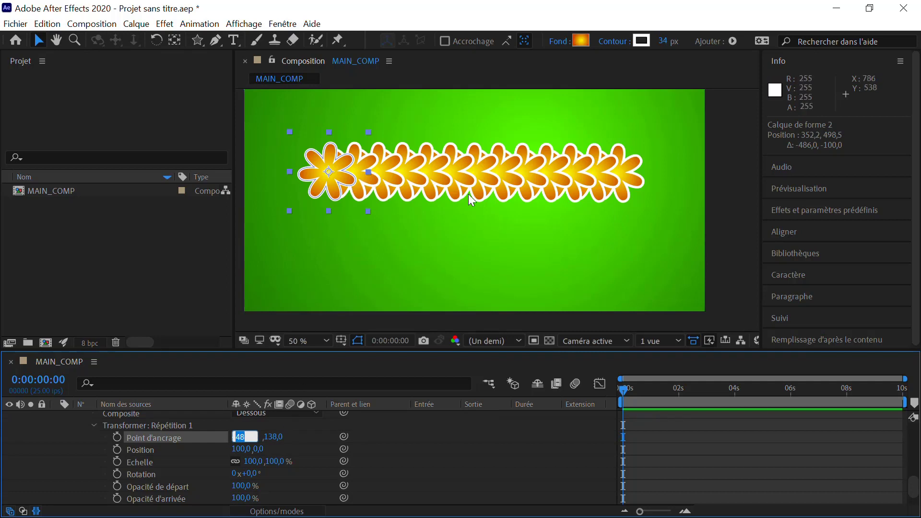
{"action": "left_click_drag", "start_coordinate": [239, 451], "coordinate": [245, 454]}
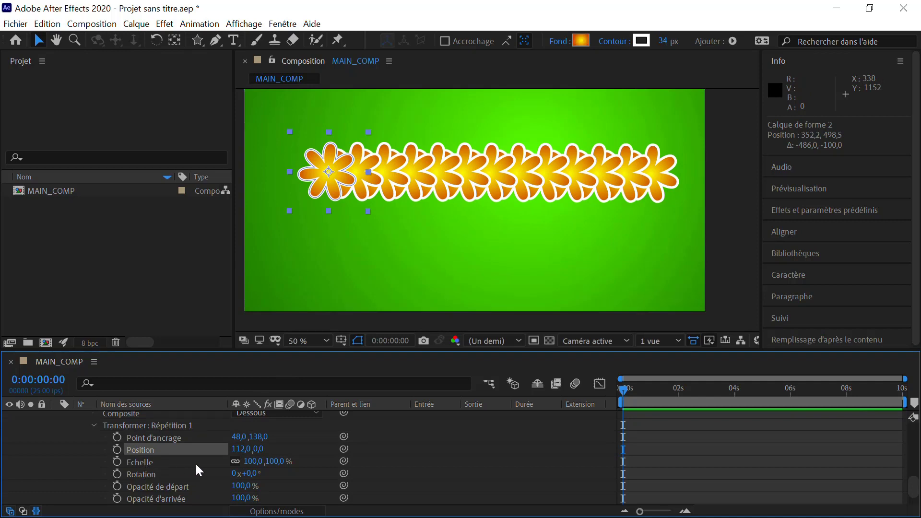
Reduce the scale of Répétition 1 to 89 % and shift its anchor point to -462, -141.
{"action": "left_click", "coordinate": [153, 476]}
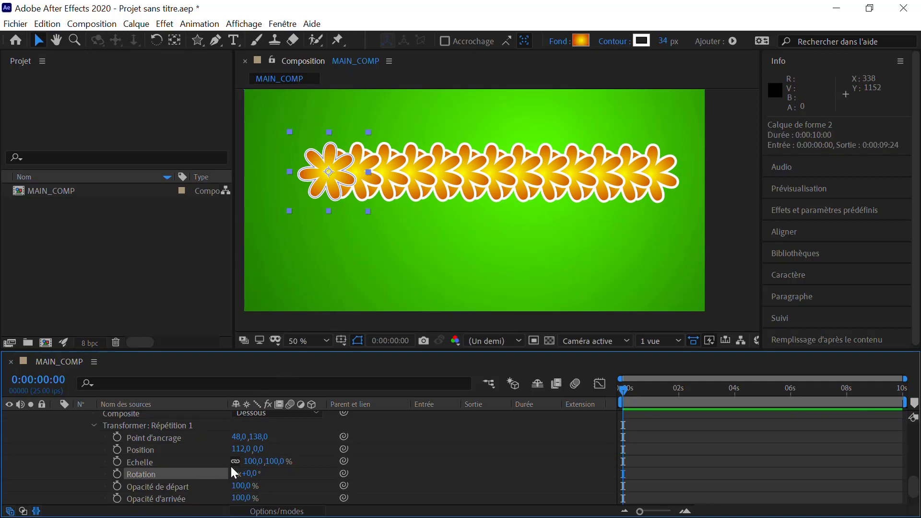
{"action": "mouse_move", "coordinate": [253, 462]}
{"action": "left_mouse_down"}
{"action": "mouse_move", "coordinate": [229, 457]}
{"action": "mouse_move", "coordinate": [239, 456]}
{"action": "left_mouse_up"}
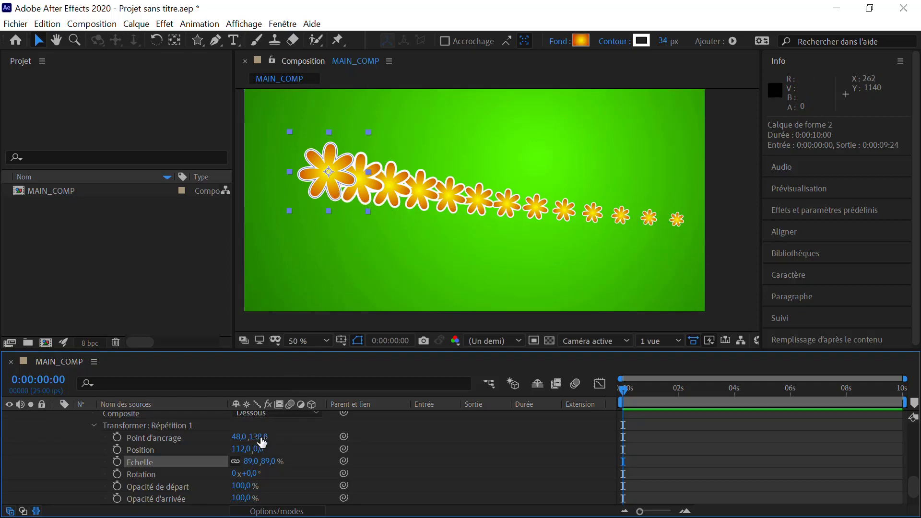
{"action": "left_click_drag", "start_coordinate": [262, 438], "coordinate": [312, 421]}
{"action": "left_click_drag", "start_coordinate": [255, 437], "coordinate": [139, 429]}
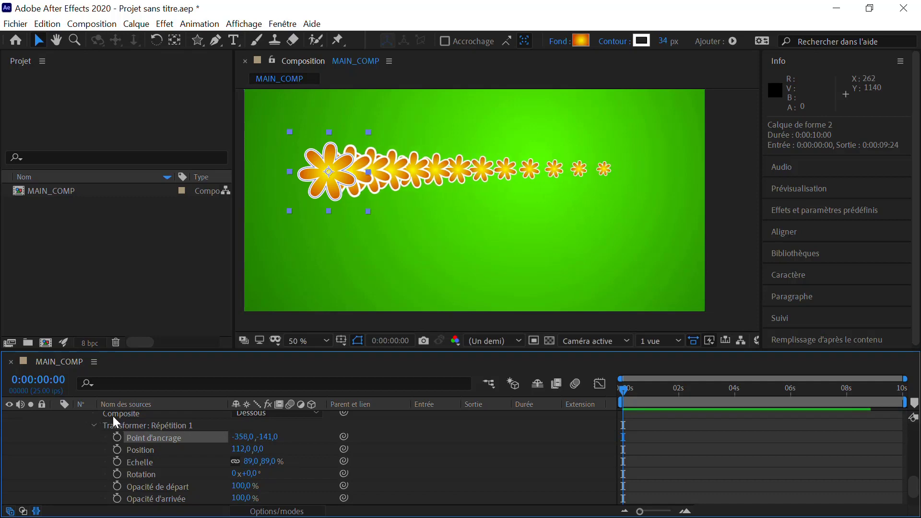
{"action": "left_click_drag", "start_coordinate": [245, 438], "coordinate": [142, 447]}
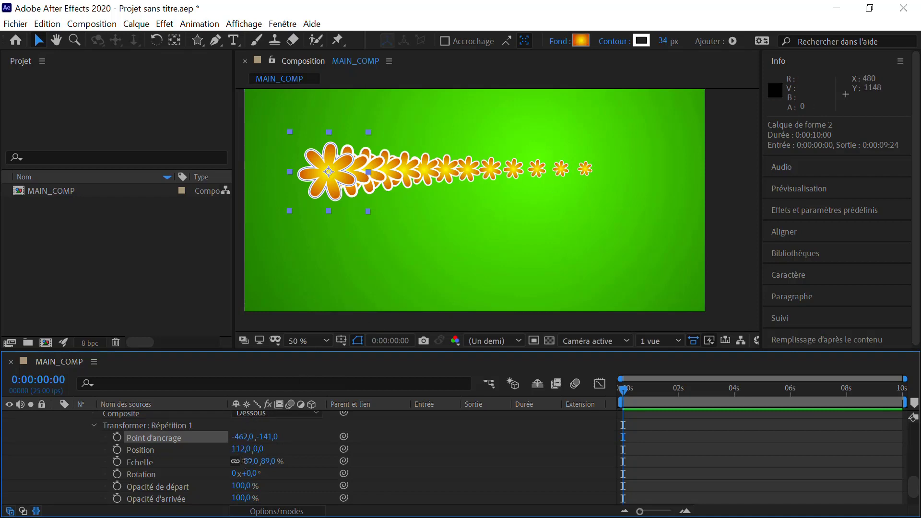
Set the transform of Répétition 1 to 81 % scale, anchor point -57, -141 and position 53, 0.
{"action": "left_click_drag", "start_coordinate": [248, 461], "coordinate": [232, 462]}
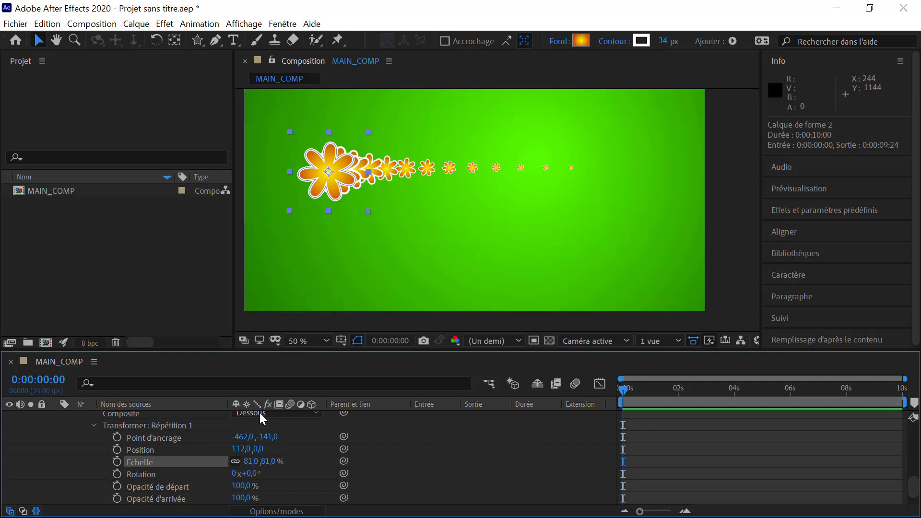
{"action": "left_click_drag", "start_coordinate": [244, 437], "coordinate": [183, 439]}
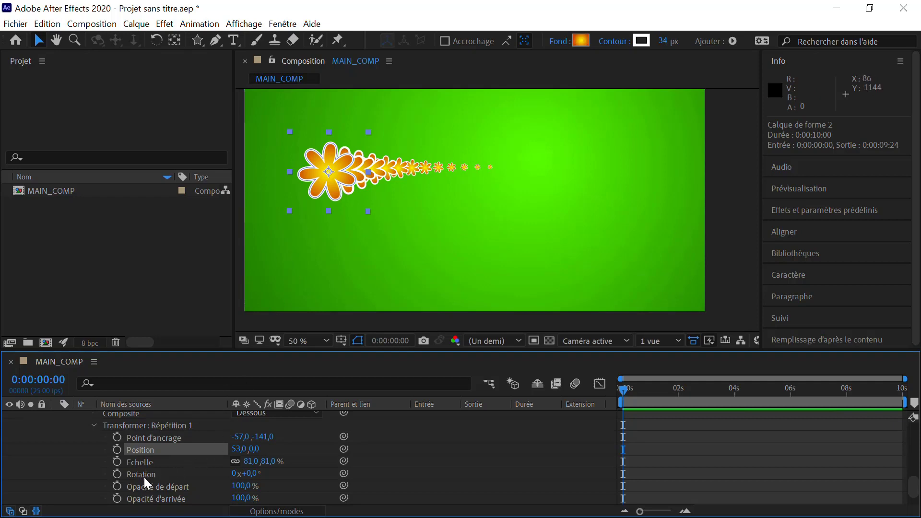
Set the rotation of Répétition 1 to 76° and its anchor point to -52, -214 to curve the flower trail.
{"action": "left_click_drag", "start_coordinate": [248, 473], "coordinate": [286, 459]}
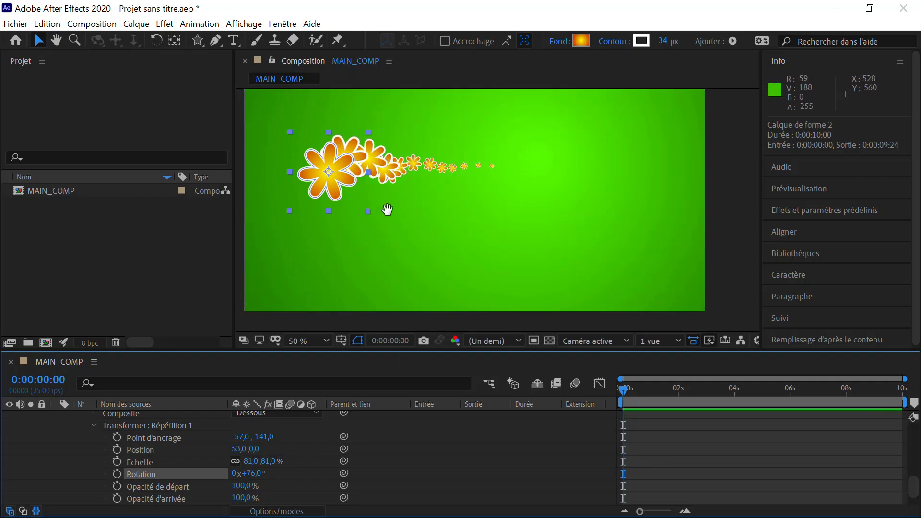
{"action": "left_click_drag", "start_coordinate": [387, 210], "coordinate": [404, 232]}
{"action": "left_click_drag", "start_coordinate": [260, 438], "coordinate": [241, 444]}
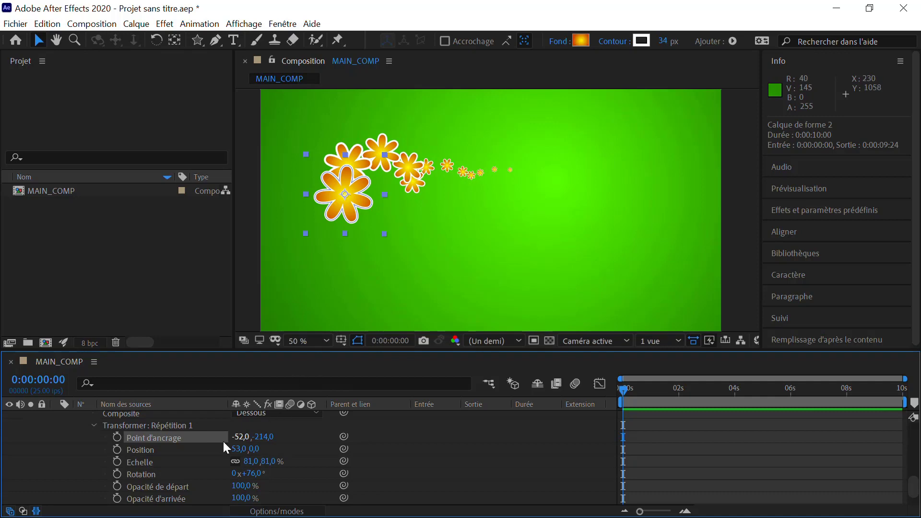
{"action": "scroll", "coordinate": [169, 458], "scroll_direction": "up", "scroll_amount": 5}
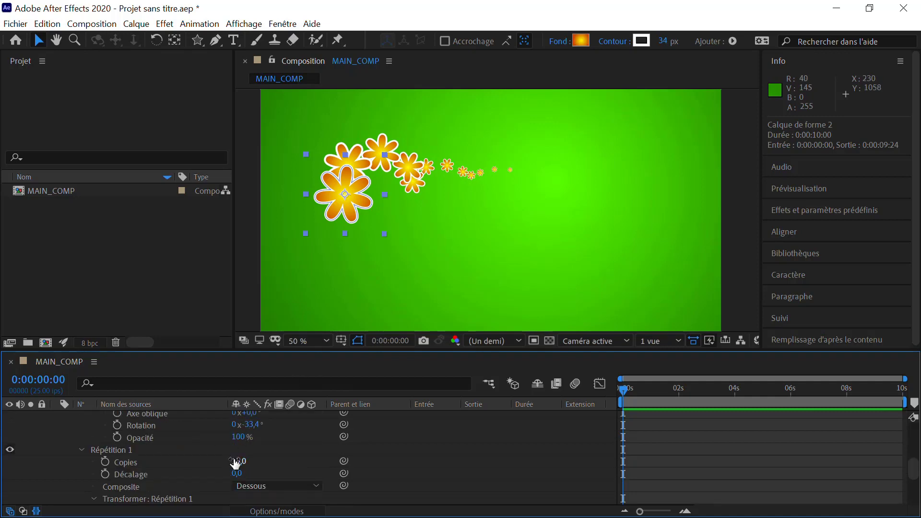
Set Répétition 1 to 112 copies and its transform position to 58, -14.
{"action": "left_click_drag", "start_coordinate": [235, 463], "coordinate": [251, 460]}
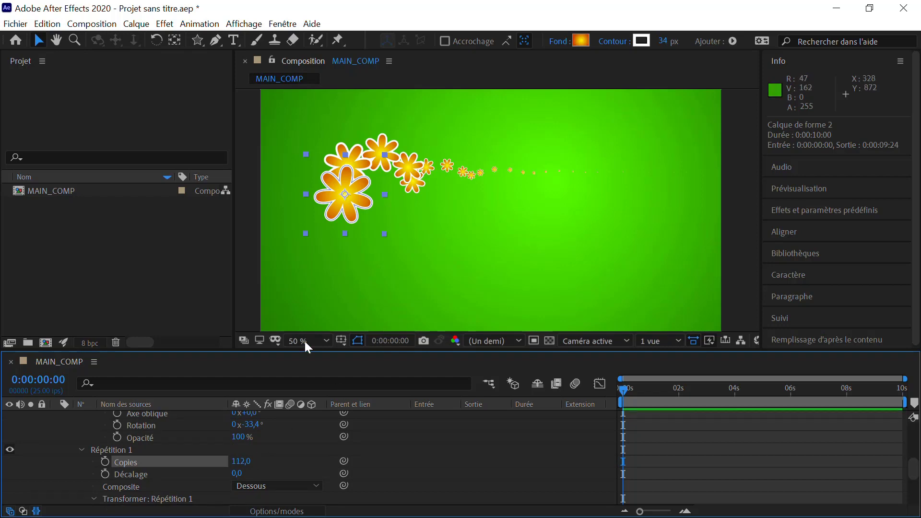
{"action": "scroll", "coordinate": [227, 461], "scroll_direction": "down", "scroll_amount": 3}
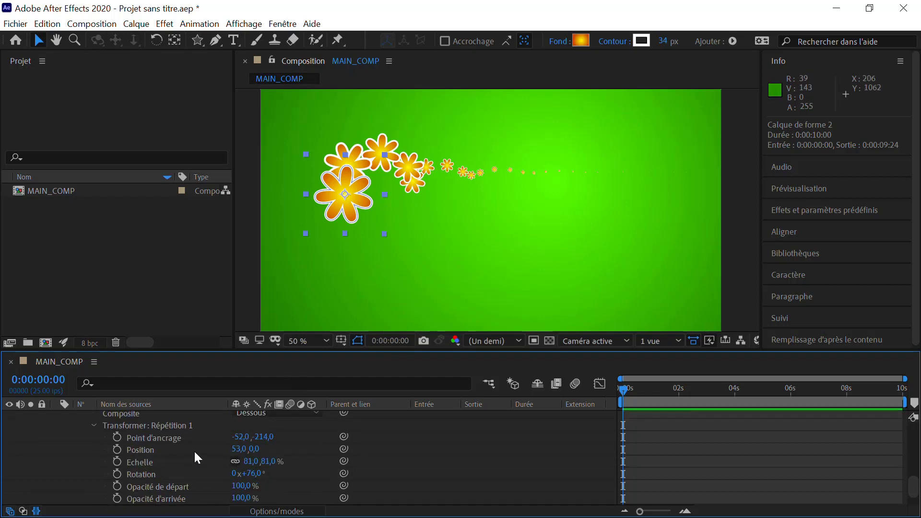
{"action": "left_click_drag", "start_coordinate": [238, 449], "coordinate": [258, 435]}
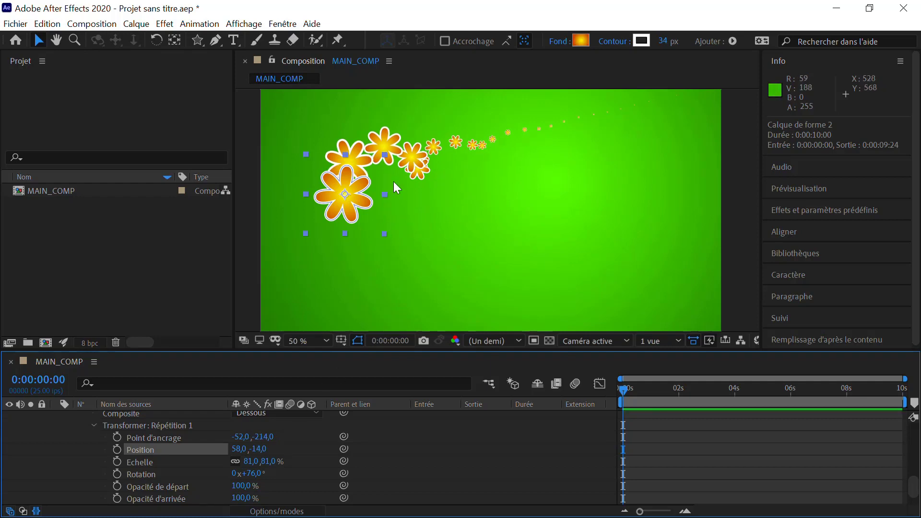
Change the outer colour stop of the flower's radial fill gradient to blue 0005CA.
{"action": "left_click", "coordinate": [580, 42]}
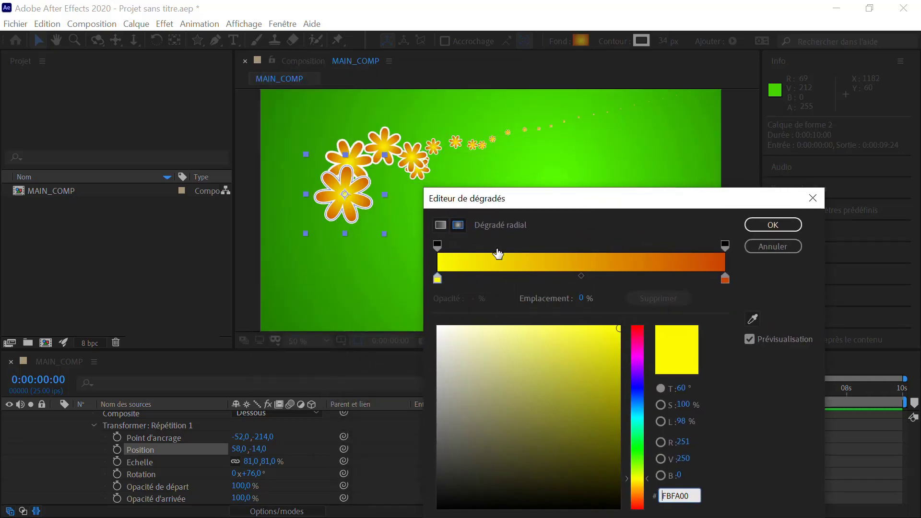
{"action": "left_click", "coordinate": [725, 280]}
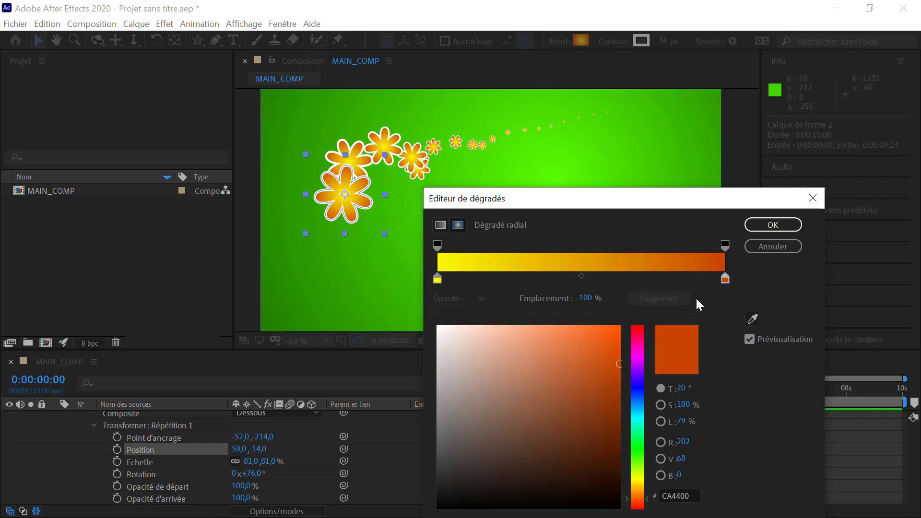
{"action": "left_click", "coordinate": [637, 389]}
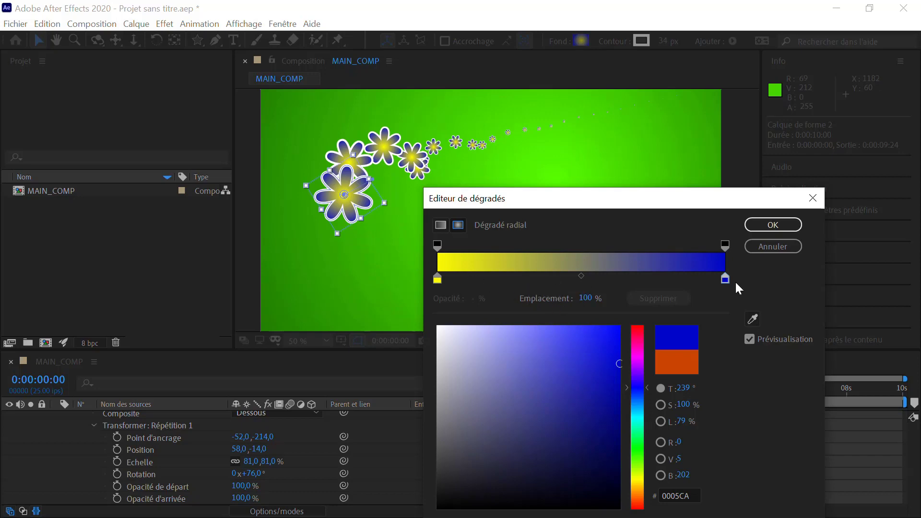
{"action": "left_click", "coordinate": [773, 225]}
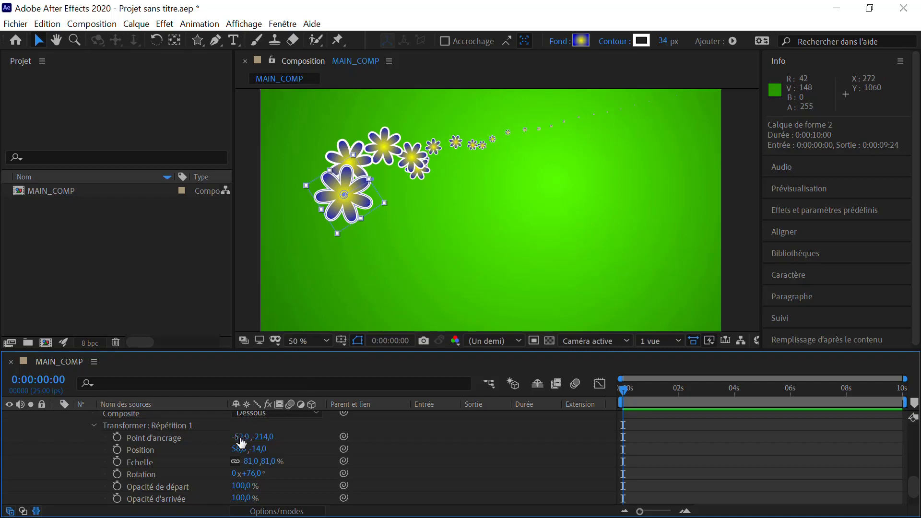
Adjust the transform of Répétition 1 to anchor point -118, -214, position 58, 8 and scale 89 %.
{"action": "left_click_drag", "start_coordinate": [241, 439], "coordinate": [182, 440]}
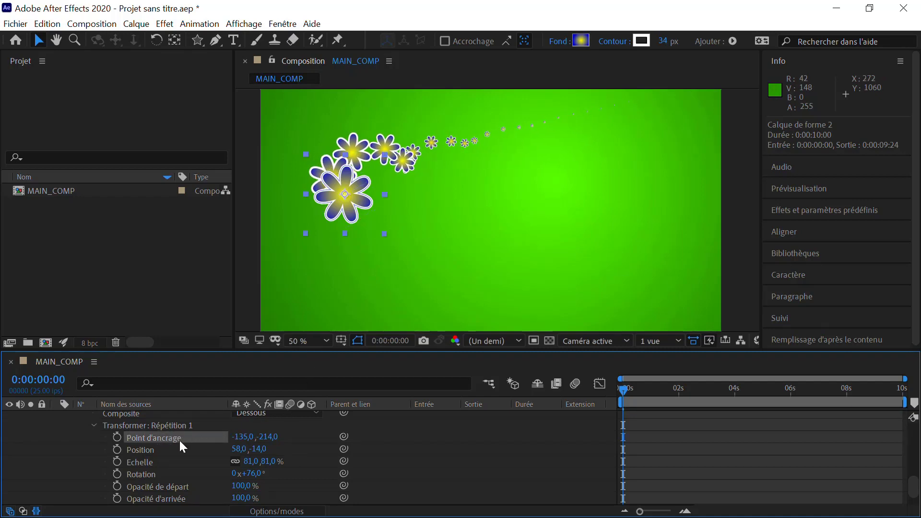
{"action": "left_click_drag", "start_coordinate": [255, 449], "coordinate": [283, 446]}
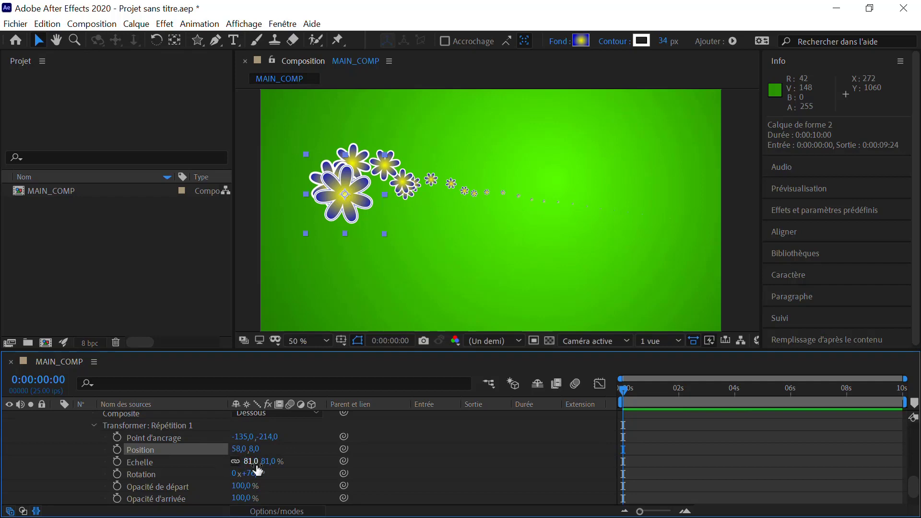
{"action": "left_click_drag", "start_coordinate": [267, 463], "coordinate": [240, 428]}
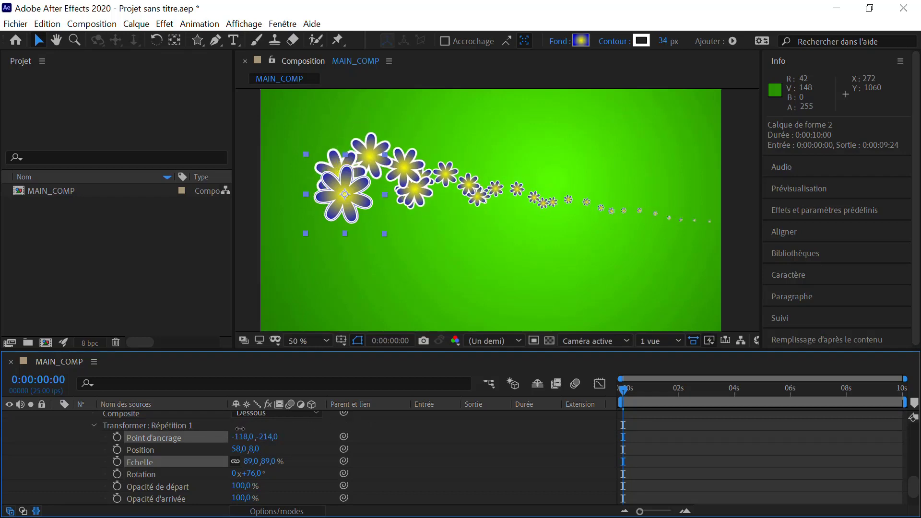
Reset the anchor point of Répétition 1, set it to 2, -131, and reduce the position to 28, 8.
{"action": "right_click", "coordinate": [169, 439]}
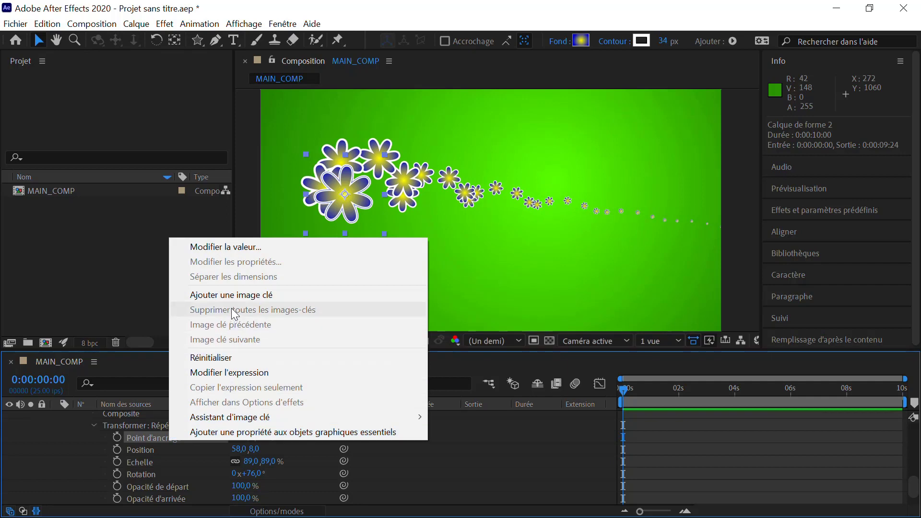
{"action": "left_click", "coordinate": [216, 358]}
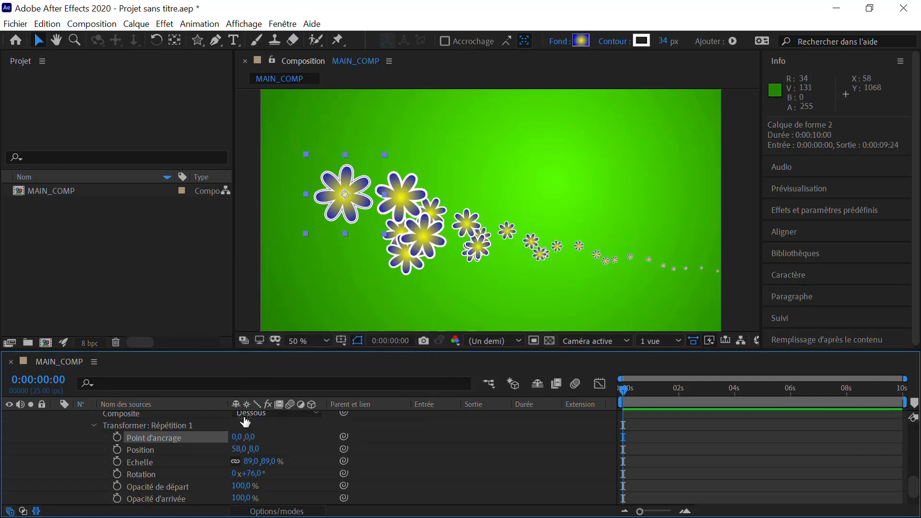
{"action": "left_click_drag", "start_coordinate": [253, 440], "coordinate": [137, 437]}
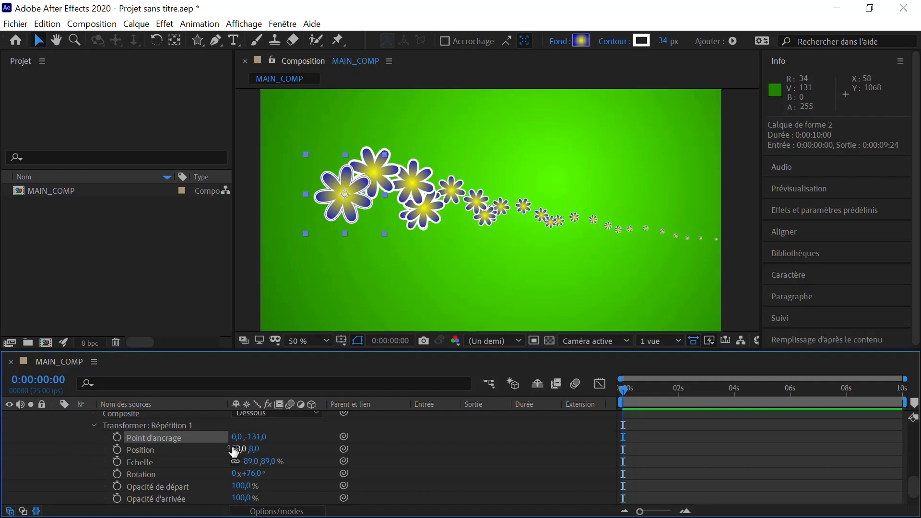
{"action": "left_click_drag", "start_coordinate": [247, 436], "coordinate": [207, 442]}
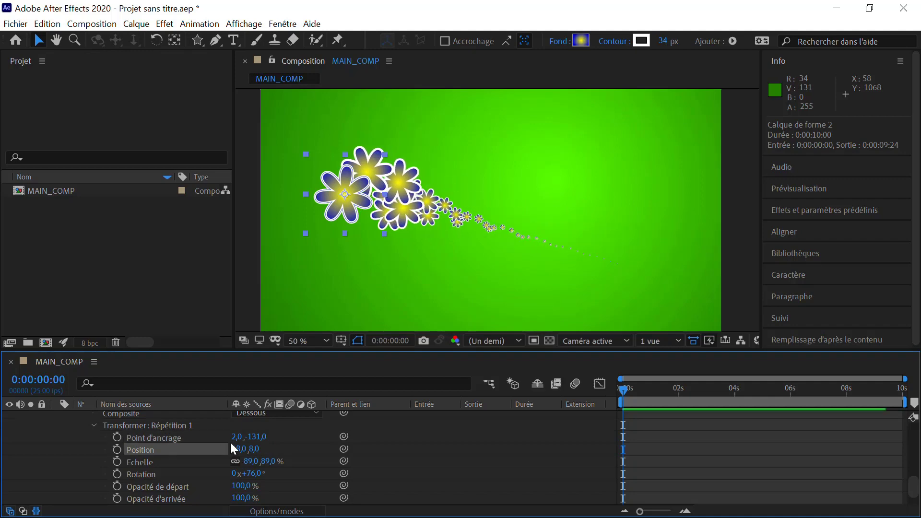
Set the scale of Répétition 1 to 94 % and its rotation to 70x+24°, and collapse its transform group.
{"action": "mouse_move", "coordinate": [249, 461]}
{"action": "left_mouse_down"}
{"action": "mouse_move", "coordinate": [261, 459]}
{"action": "mouse_move", "coordinate": [240, 473]}
{"action": "mouse_move", "coordinate": [255, 465]}
{"action": "mouse_move", "coordinate": [261, 477]}
{"action": "mouse_move", "coordinate": [206, 474]}
{"action": "mouse_move", "coordinate": [250, 462]}
{"action": "left_mouse_up"}
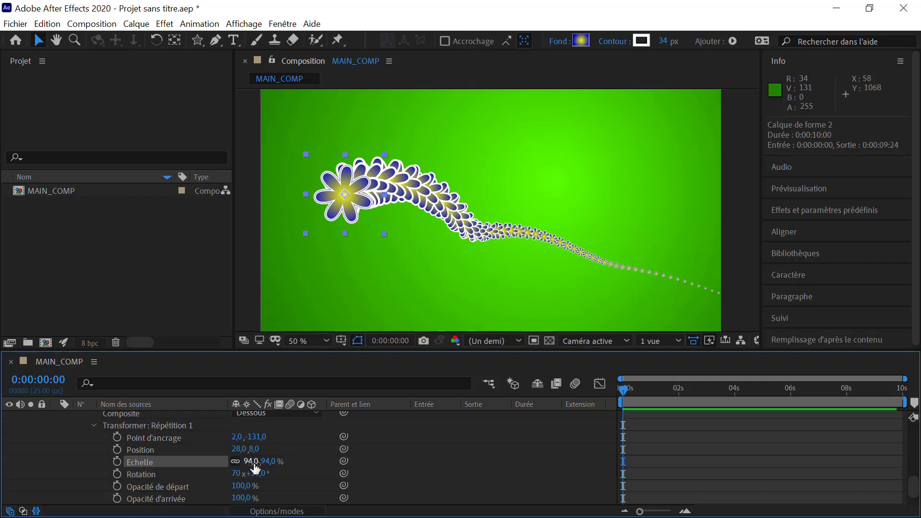
{"action": "left_click_drag", "start_coordinate": [255, 475], "coordinate": [257, 474]}
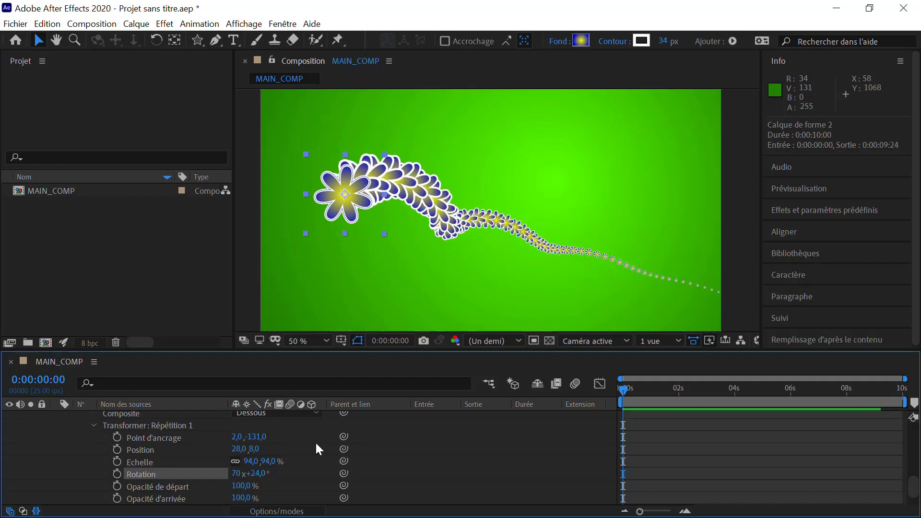
{"action": "scroll", "coordinate": [273, 446], "scroll_direction": "up", "scroll_amount": 2}
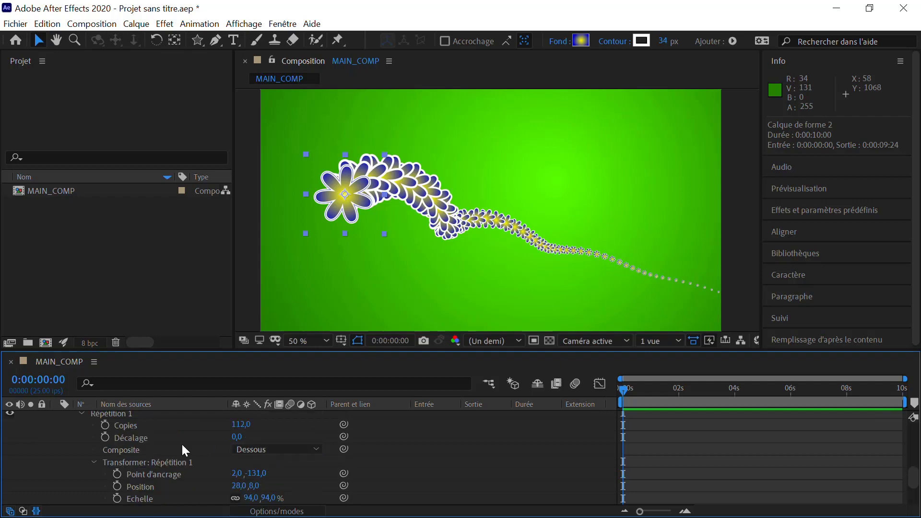
{"action": "left_click", "coordinate": [94, 462]}
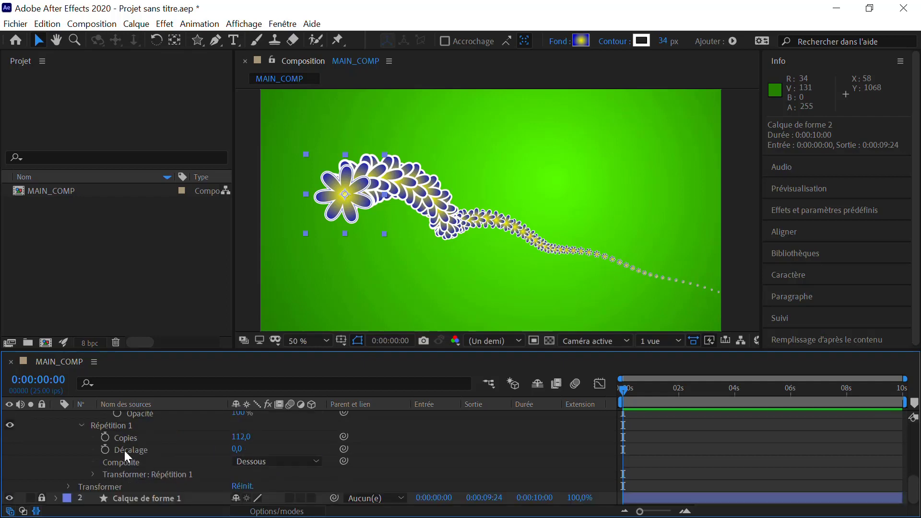
Keyframe the Décalage of Répétition 1 from 54 at 0:00:00:00 to -82 at 0:00:03:24.
{"action": "left_click_drag", "start_coordinate": [236, 449], "coordinate": [265, 449]}
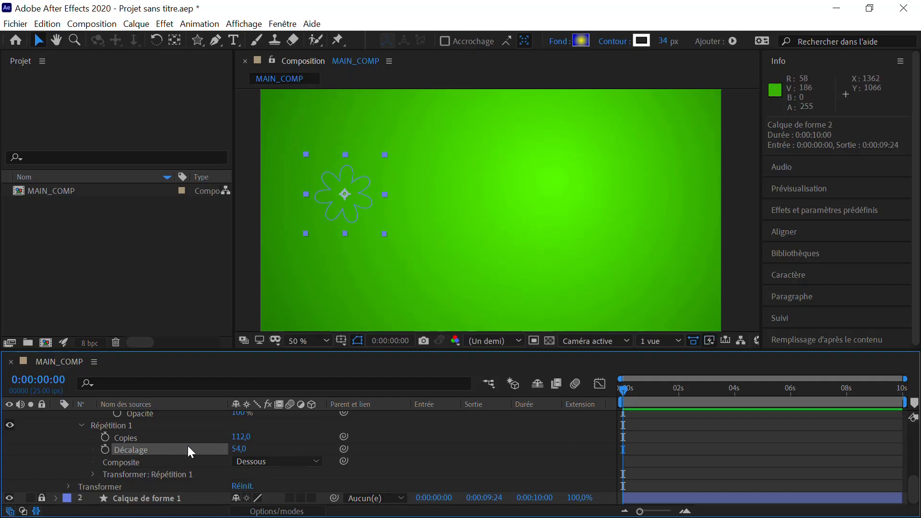
{"action": "left_click", "coordinate": [105, 450]}
{"action": "left_click_drag", "start_coordinate": [643, 389], "coordinate": [736, 395]}
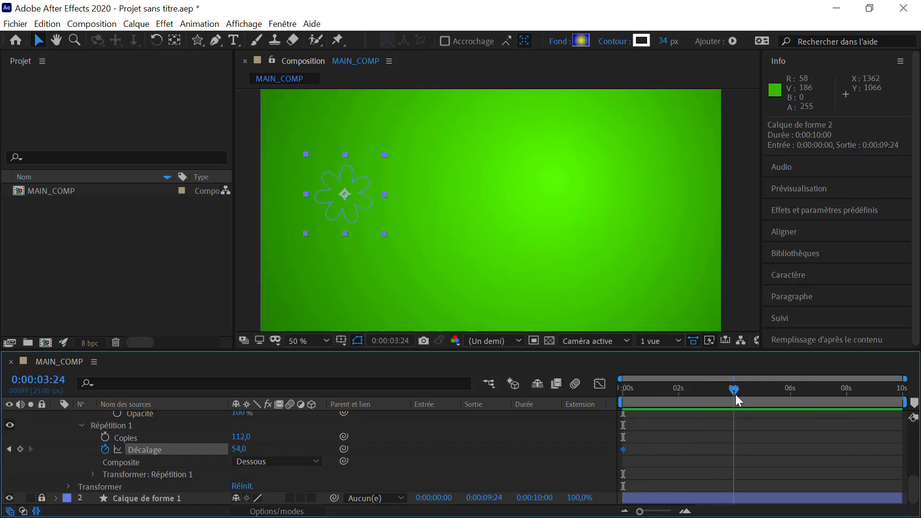
{"action": "left_click_drag", "start_coordinate": [243, 453], "coordinate": [295, 448]}
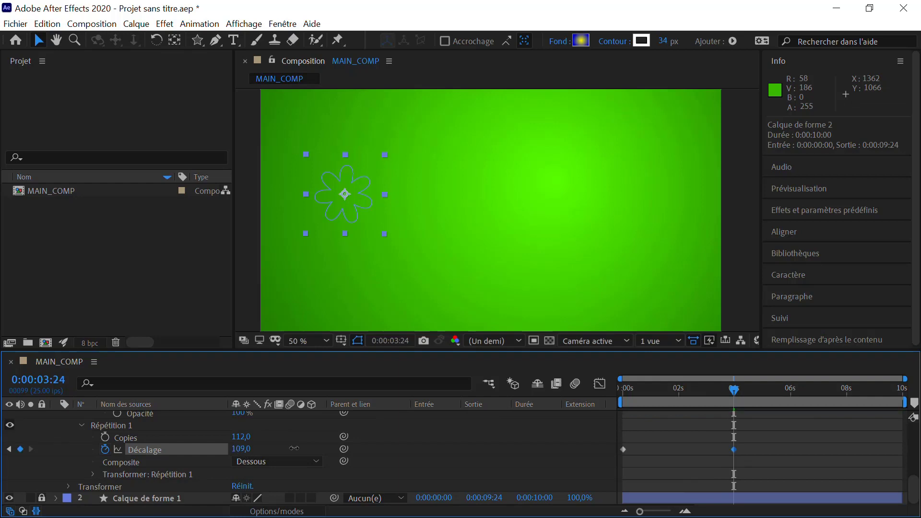
{"action": "left_click_drag", "start_coordinate": [381, 440], "coordinate": [138, 446]}
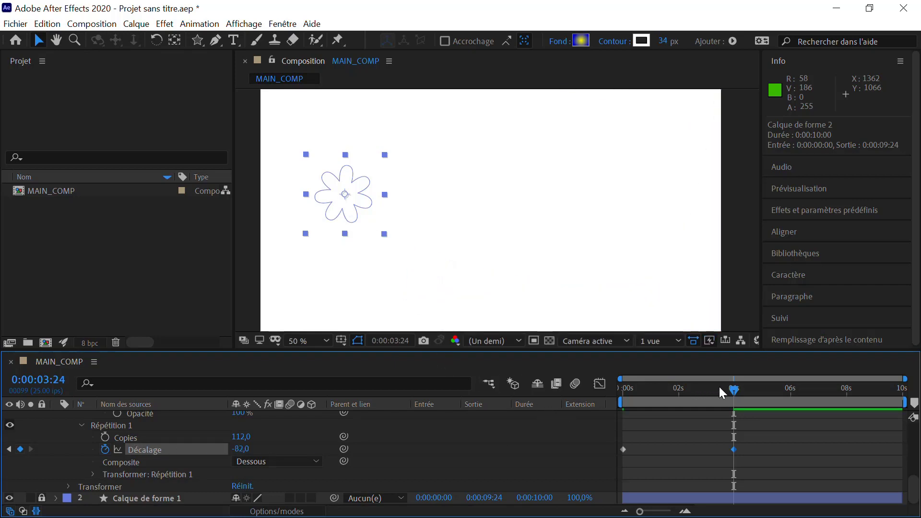
Preview the Décalage animation from the start of the composition and stop playback.
{"action": "key", "text": "Page_Up"}
{"action": "left_click_drag", "start_coordinate": [713, 397], "coordinate": [603, 396]}
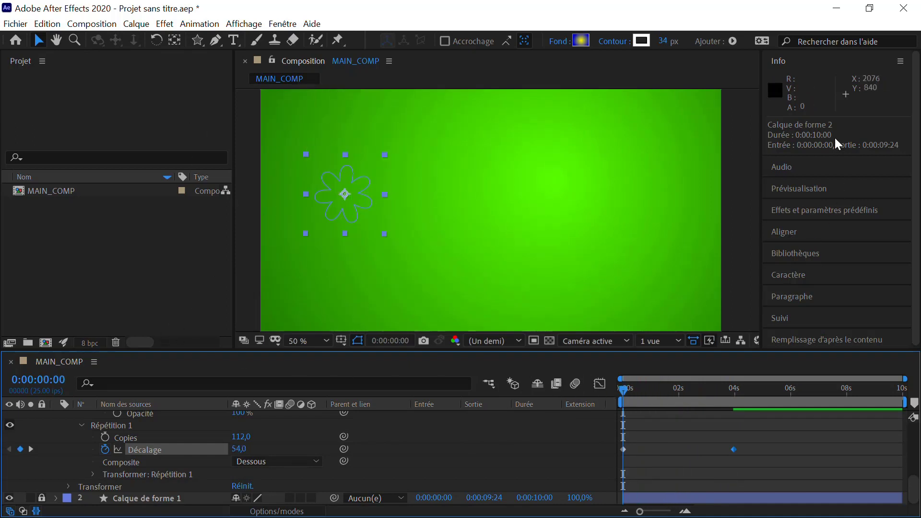
{"action": "left_click", "coordinate": [801, 188]}
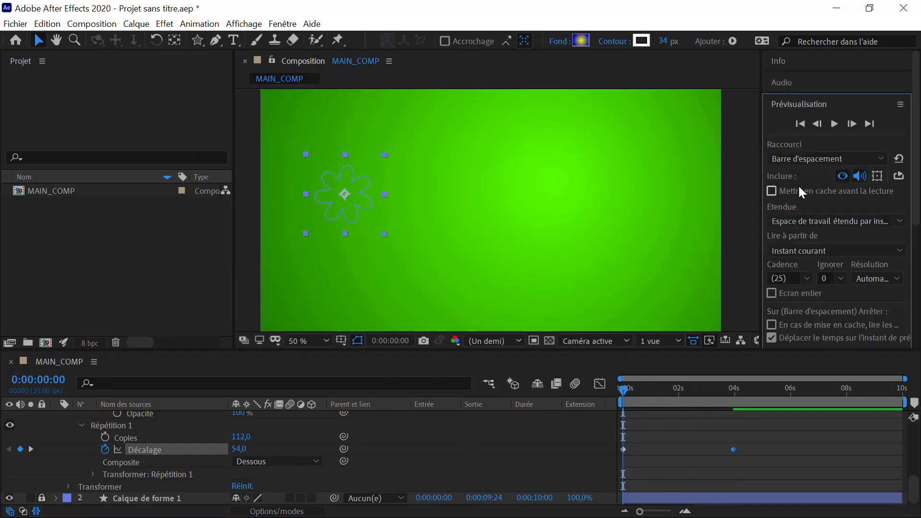
{"action": "left_click", "coordinate": [834, 124]}
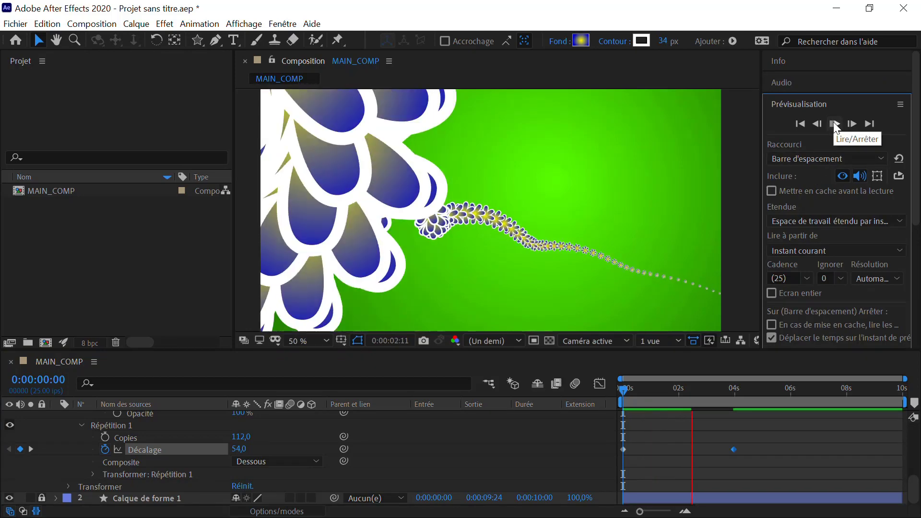
{"action": "left_click", "coordinate": [835, 123]}
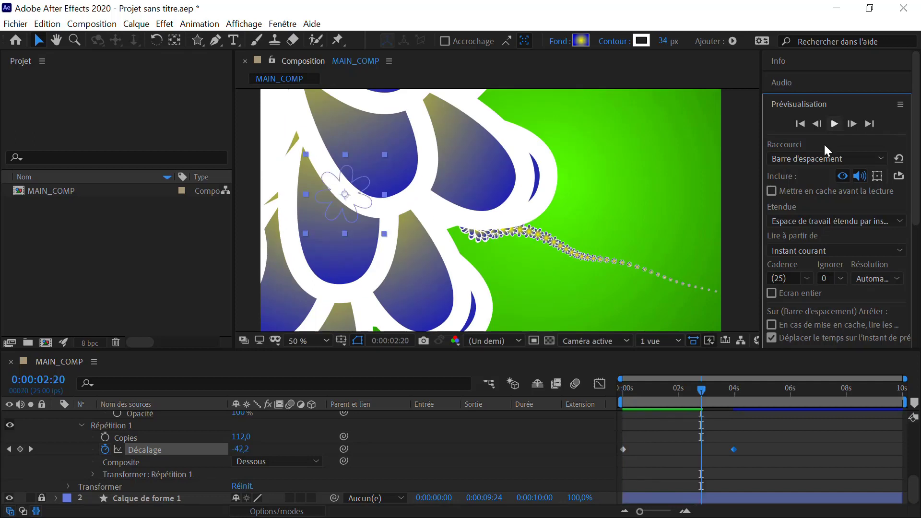
Move the second Décalage keyframe to about 1.5 s and apply Lissage de vitesse to both keyframes.
{"action": "left_click_drag", "start_coordinate": [726, 449], "coordinate": [664, 453]}
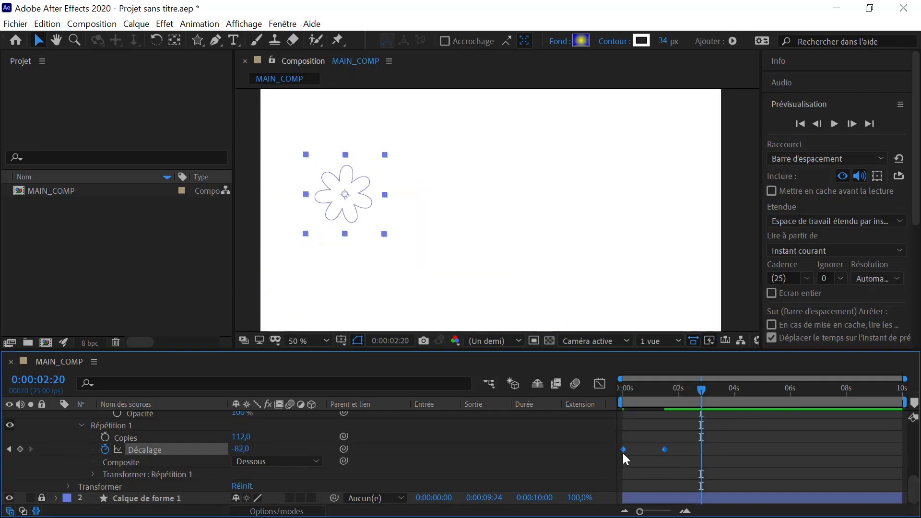
{"action": "right_click", "coordinate": [665, 449]}
{"action": "mouse_move", "coordinate": [705, 437]}
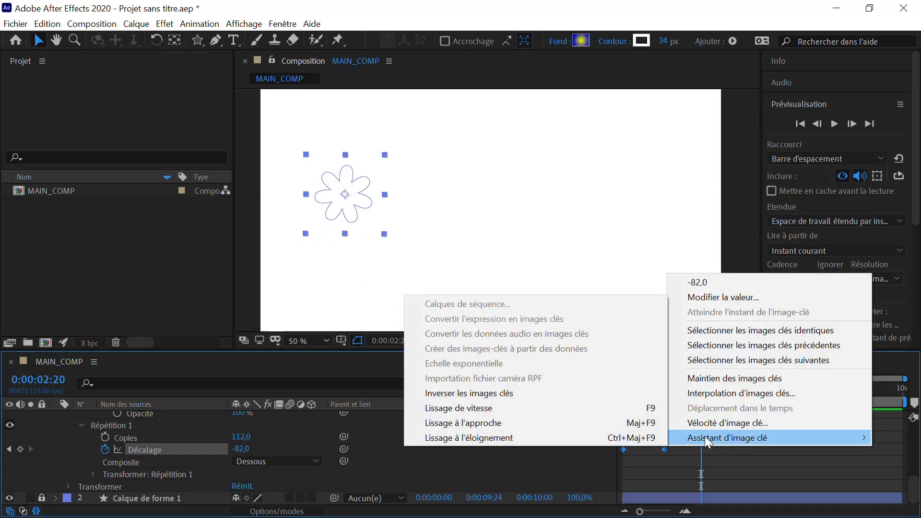
{"action": "left_click", "coordinate": [623, 409]}
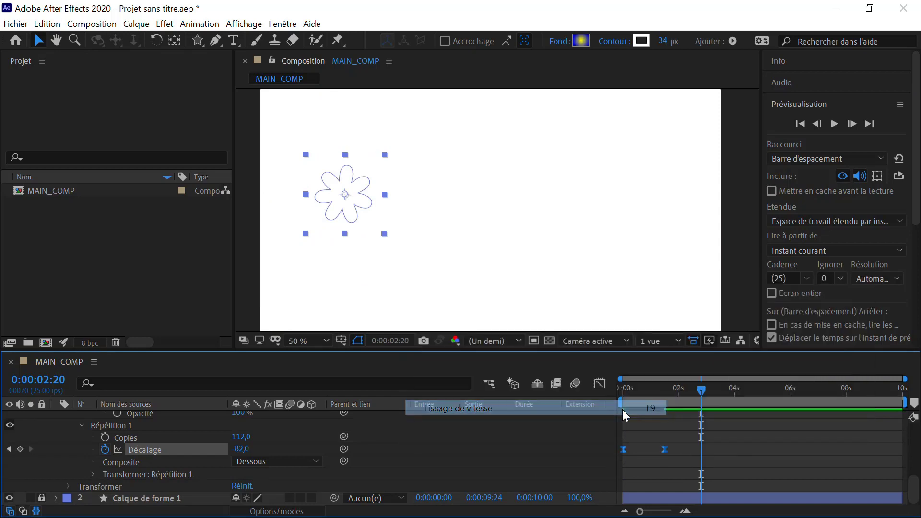
Preview the eased Décalage animation and return the current time to 0:00:00:00.
{"action": "left_click", "coordinate": [836, 126]}
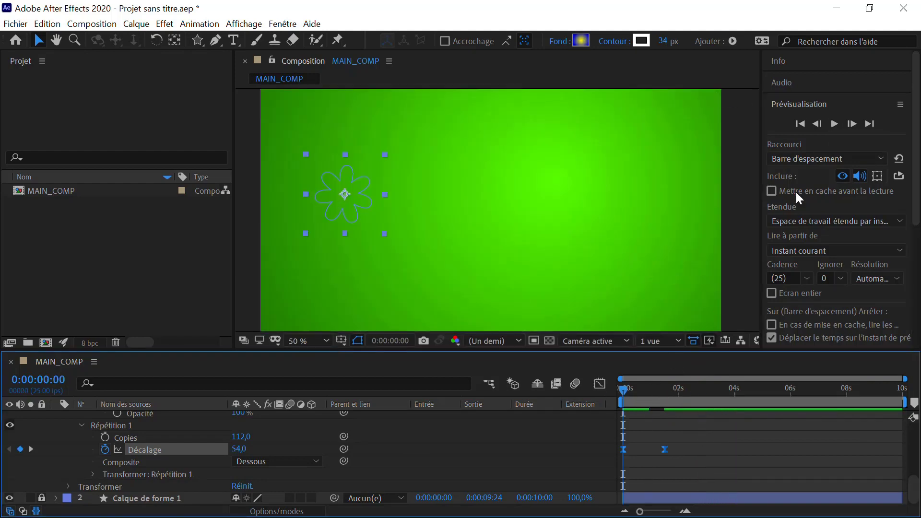
{"action": "left_click", "coordinate": [835, 125]}
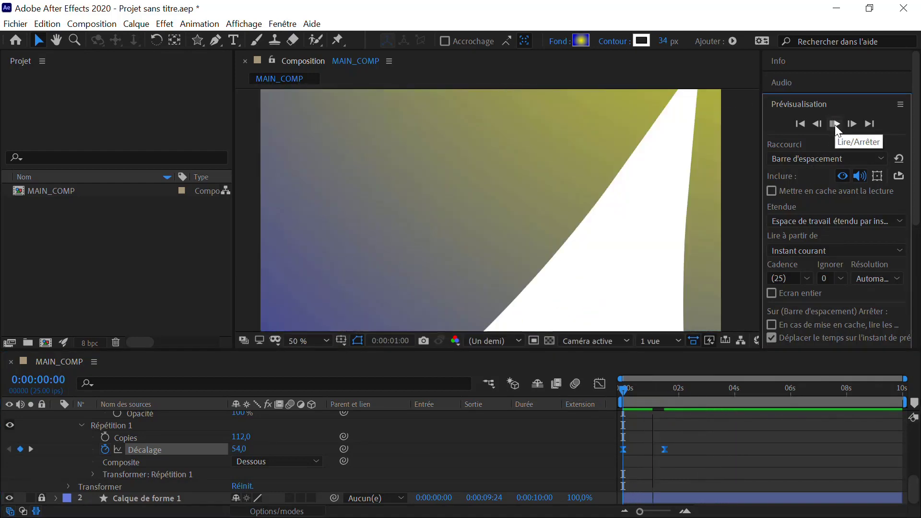
{"action": "left_click", "coordinate": [835, 125]}
{"action": "mouse_move", "coordinate": [612, 393]}
{"action": "left_mouse_down"}
{"action": "mouse_move", "coordinate": [653, 385]}
{"action": "mouse_move", "coordinate": [622, 390]}
{"action": "left_mouse_up"}
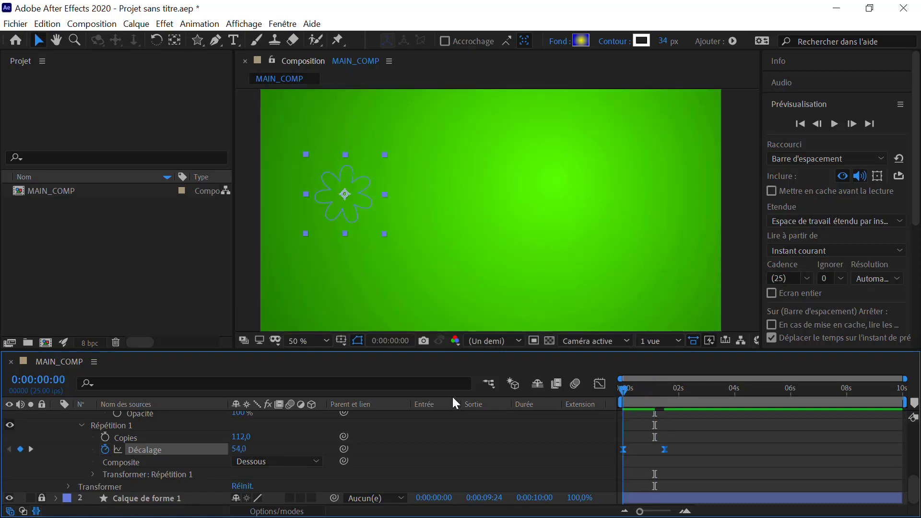
Compare the flower at 0:00:00:17 with Répétition 1 hidden and shown, and delete Répétition 1 from Calque de forme 2.
{"action": "left_click", "coordinate": [117, 428]}
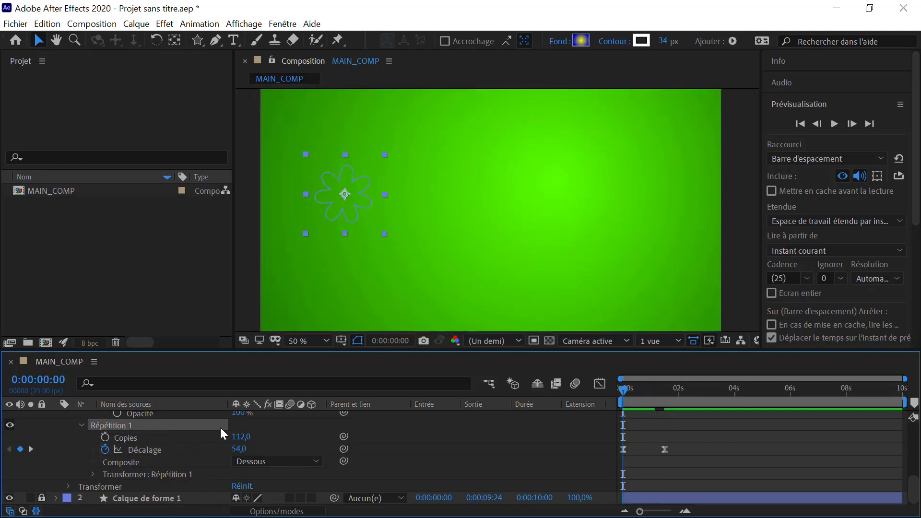
{"action": "left_click_drag", "start_coordinate": [632, 390], "coordinate": [642, 391]}
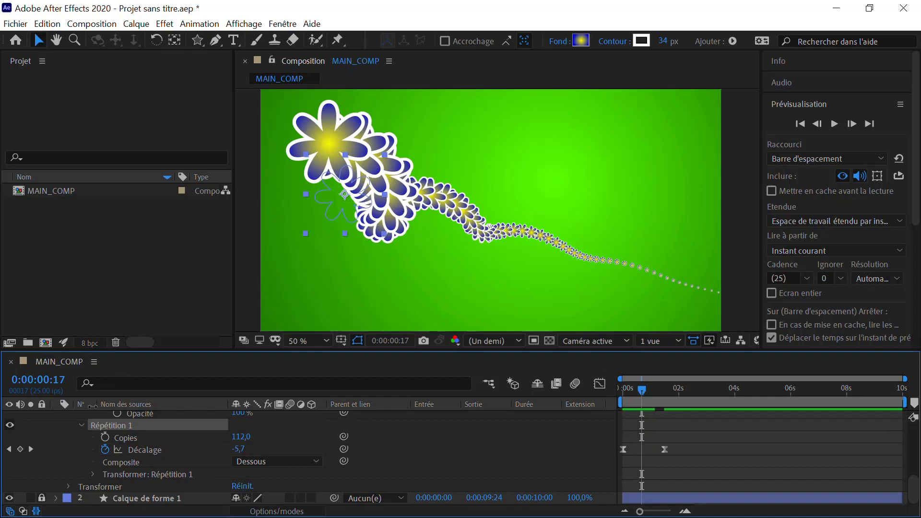
{"action": "scroll", "coordinate": [134, 421], "scroll_direction": "up", "scroll_amount": 10}
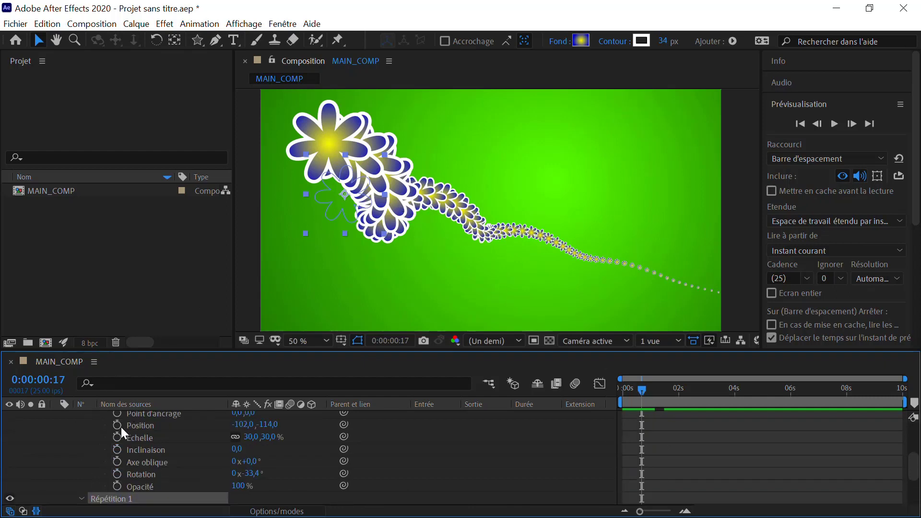
{"action": "left_click", "coordinate": [81, 442]}
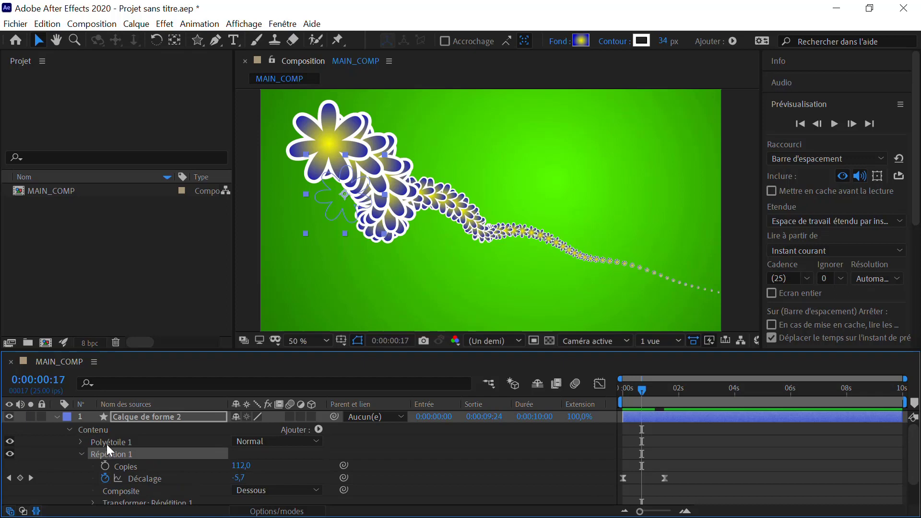
{"action": "left_click", "coordinate": [80, 452]}
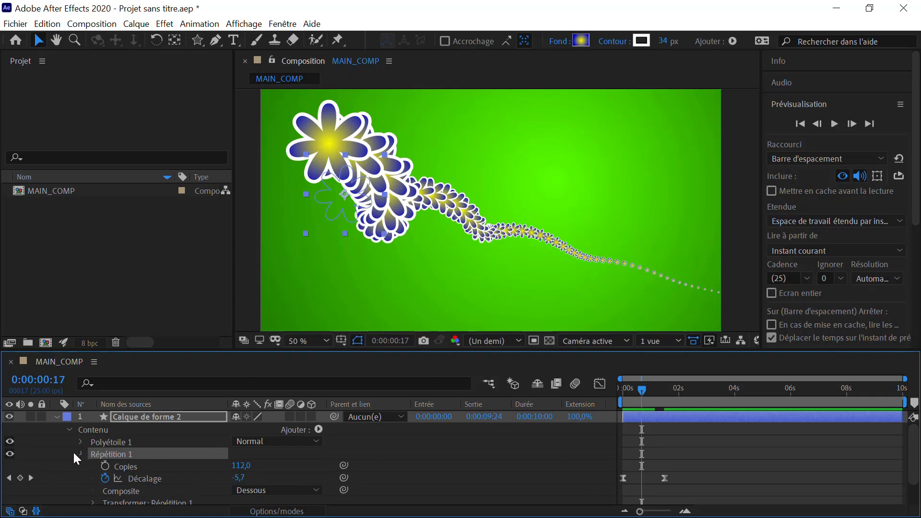
{"action": "left_click", "coordinate": [9, 454]}
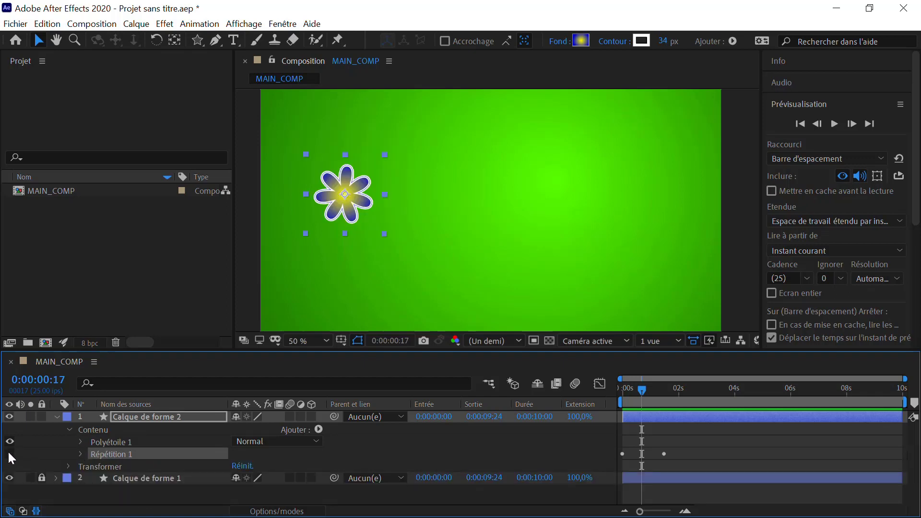
{"action": "left_click", "coordinate": [9, 454]}
{"action": "left_click", "coordinate": [10, 454]}
{"action": "left_click", "coordinate": [9, 454]}
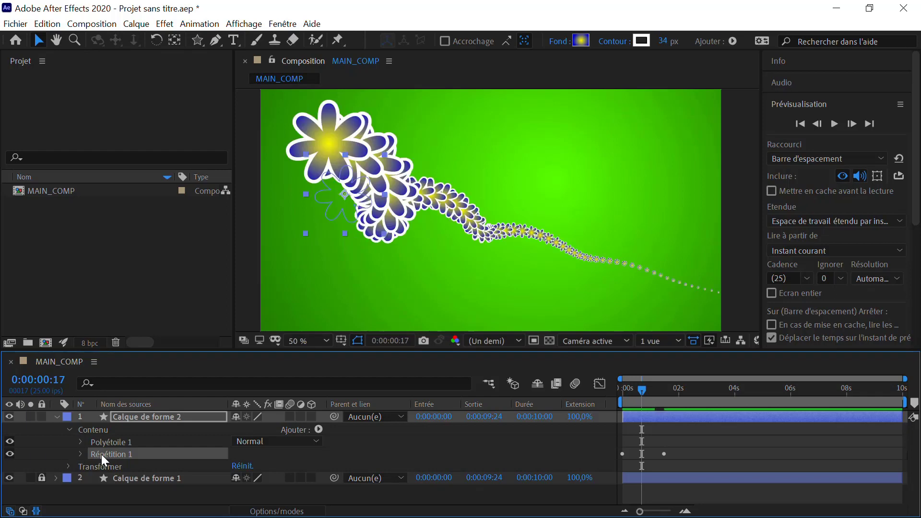
{"action": "key", "text": "Delete"}
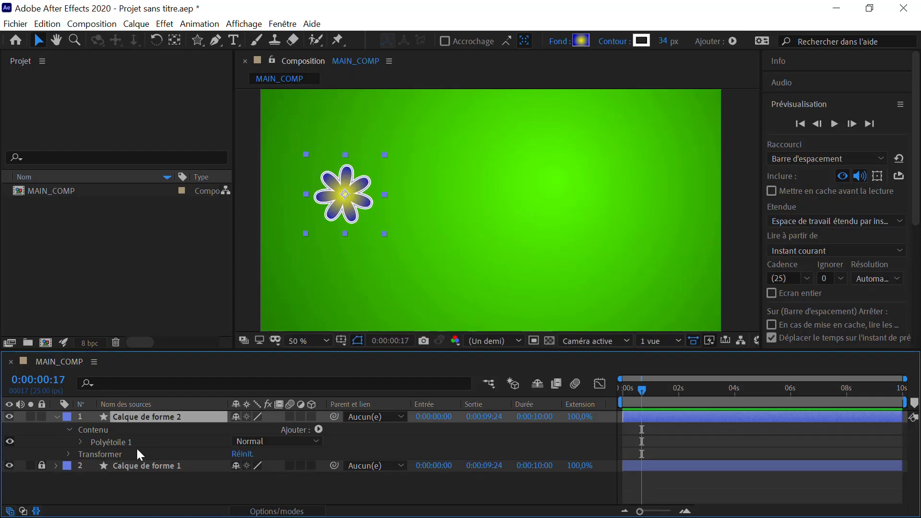
Center Calque de forme 2 horizontally and vertically in the composition with Aligner.
{"action": "left_click_drag", "start_coordinate": [344, 228], "coordinate": [376, 229]}
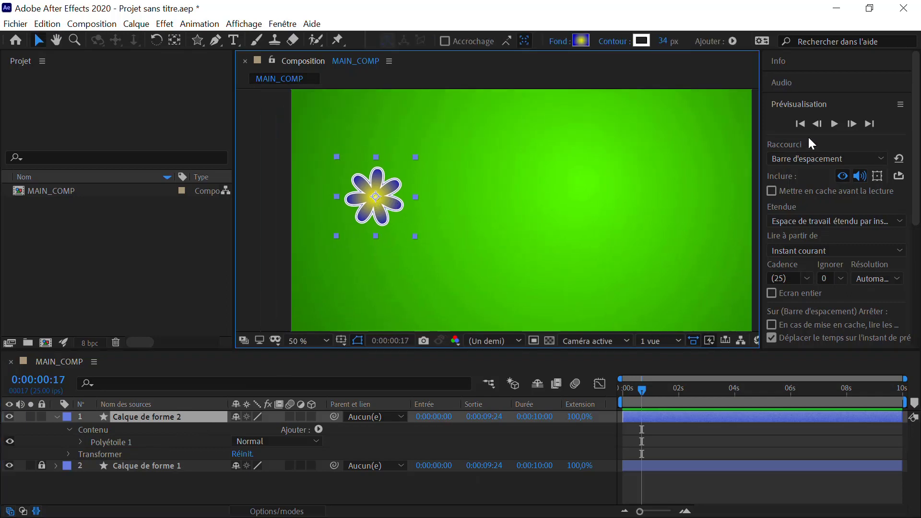
{"action": "left_click", "coordinate": [796, 102]}
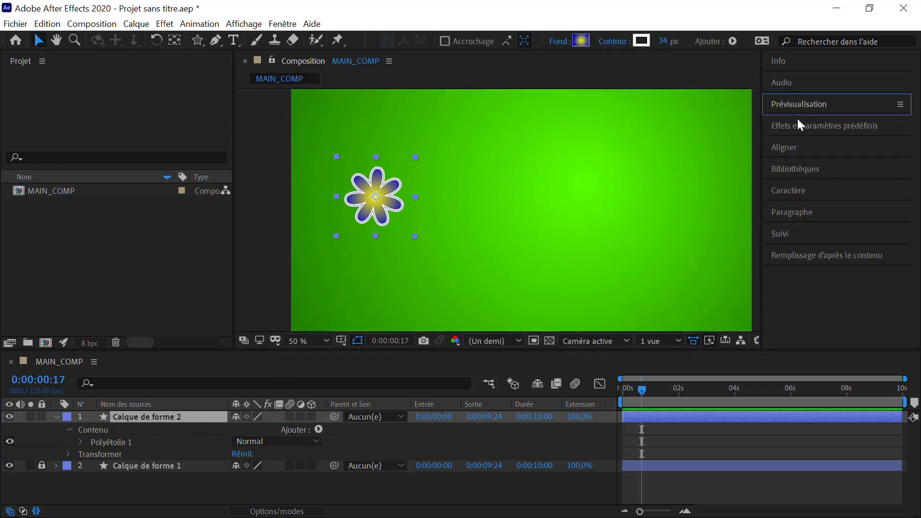
{"action": "left_click", "coordinate": [785, 152]}
{"action": "left_click", "coordinate": [801, 198]}
{"action": "left_click", "coordinate": [874, 196]}
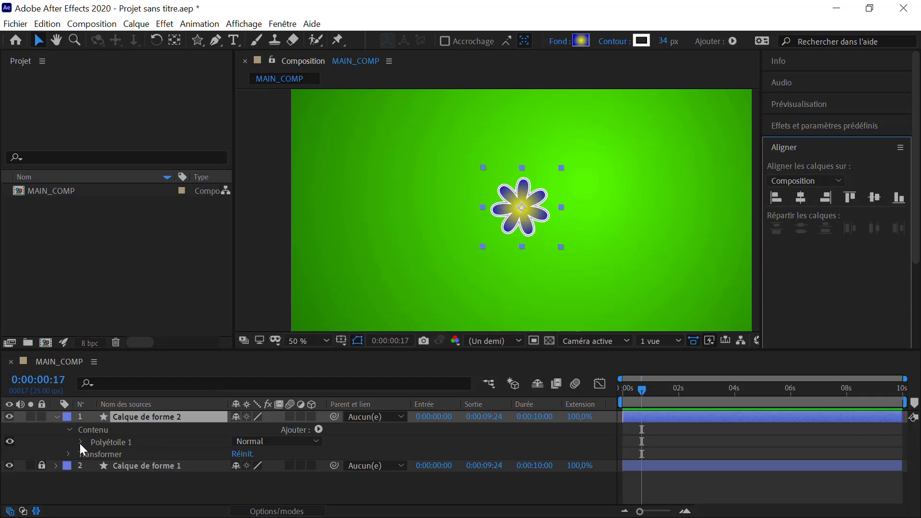
Try the Contraction et dilatation operator on Calque de forme 2 with a Quantité of -7 and remove it.
{"action": "left_click", "coordinate": [318, 429]}
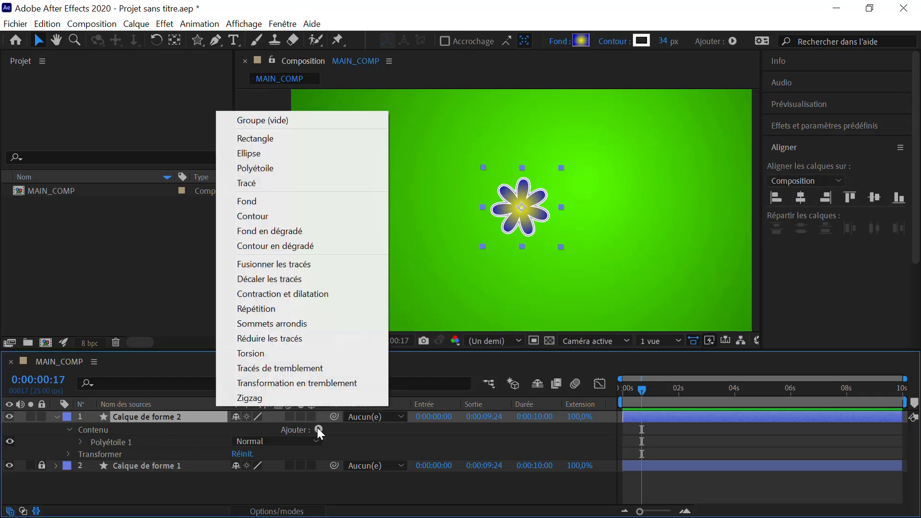
{"action": "left_click", "coordinate": [289, 294]}
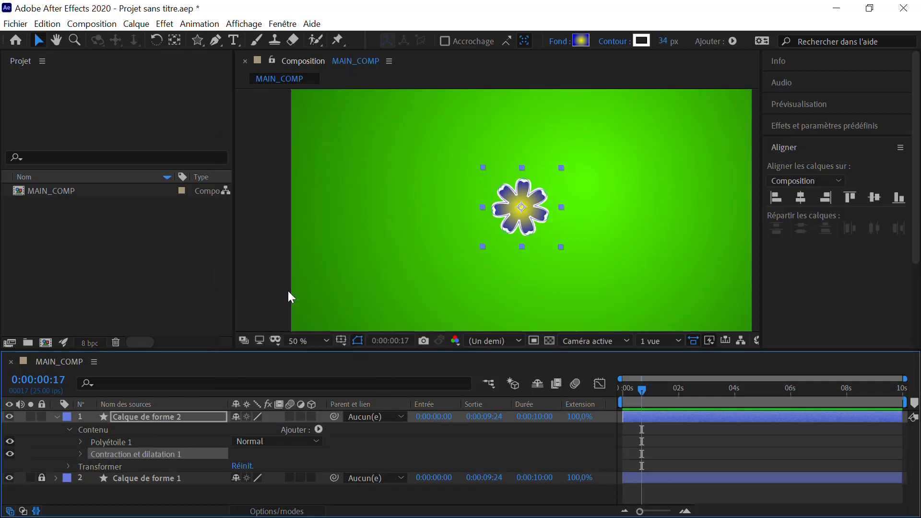
{"action": "scroll", "coordinate": [518, 210], "scroll_direction": "up", "scroll_amount": 2}
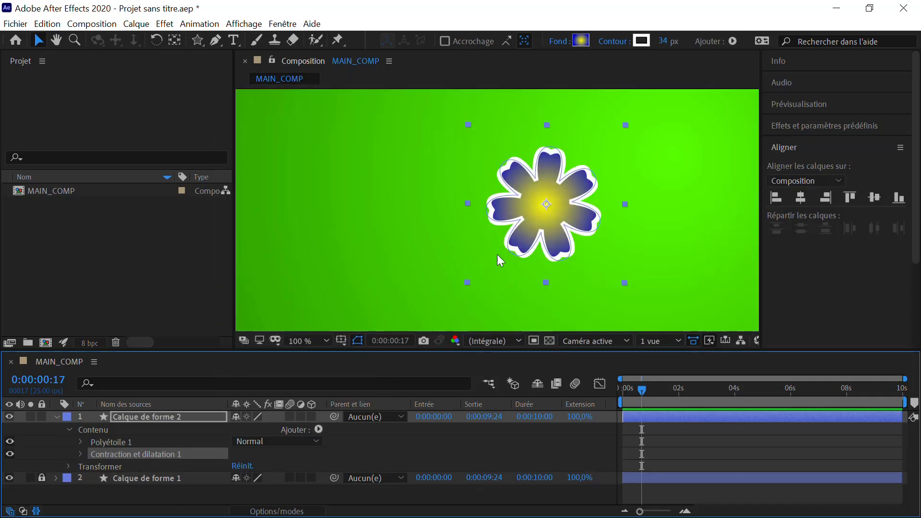
{"action": "left_click", "coordinate": [81, 454]}
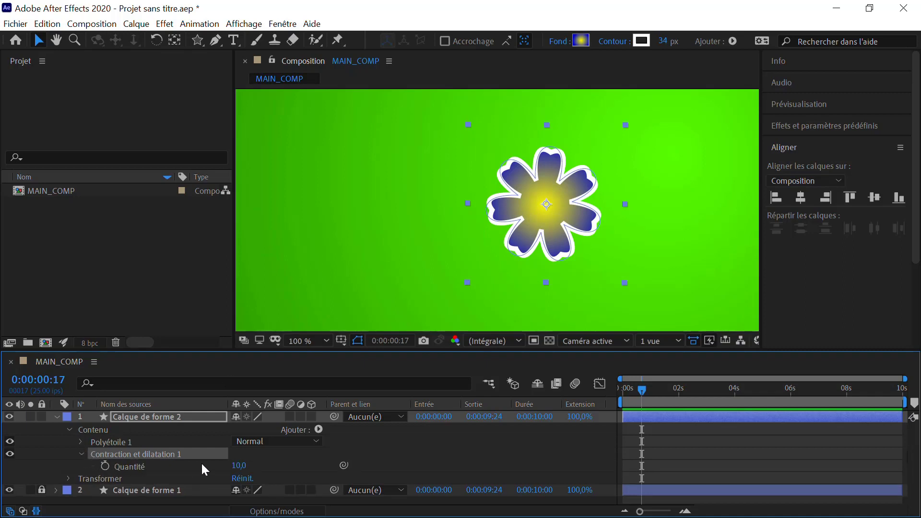
{"action": "left_click_drag", "start_coordinate": [239, 466], "coordinate": [220, 457]}
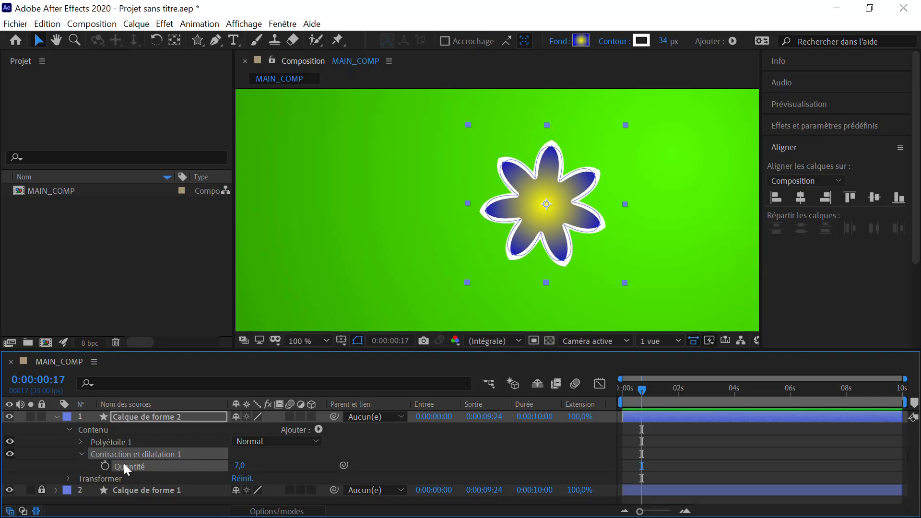
{"action": "key", "text": "Delete"}
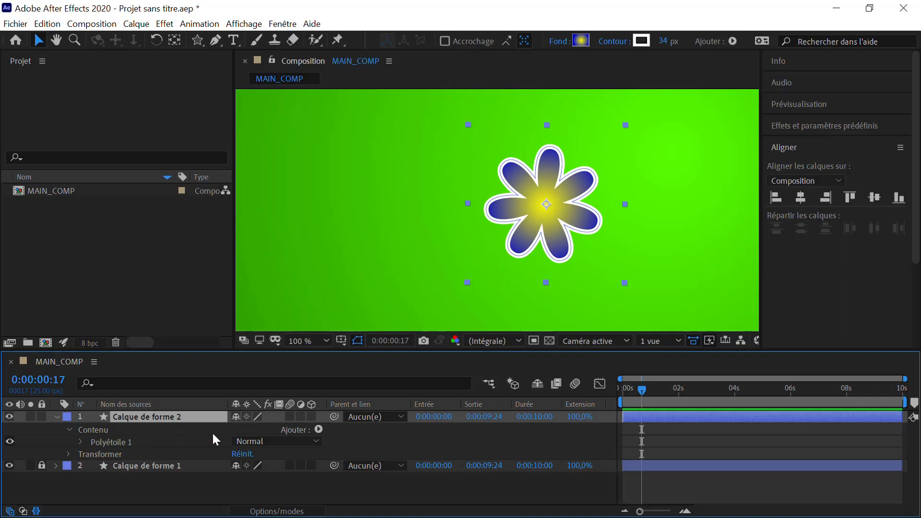
Add a Réduire les tracés operator to Calque de forme 2 and reduce its Fin to 0 %.
{"action": "left_click", "coordinate": [317, 428]}
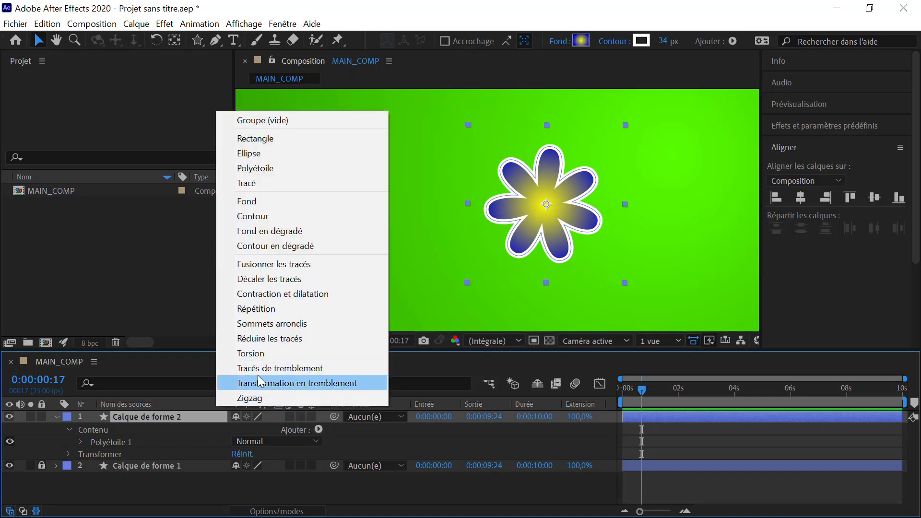
{"action": "left_click", "coordinate": [285, 338]}
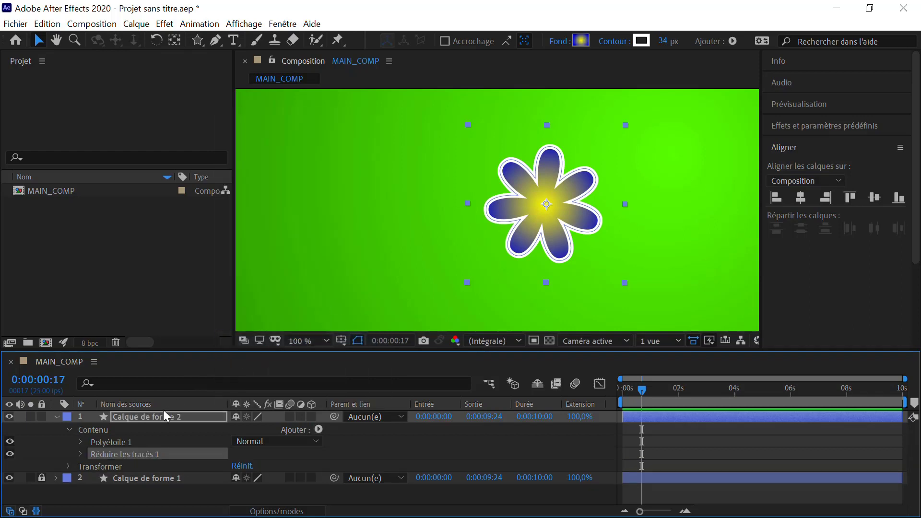
{"action": "left_click", "coordinate": [80, 455]}
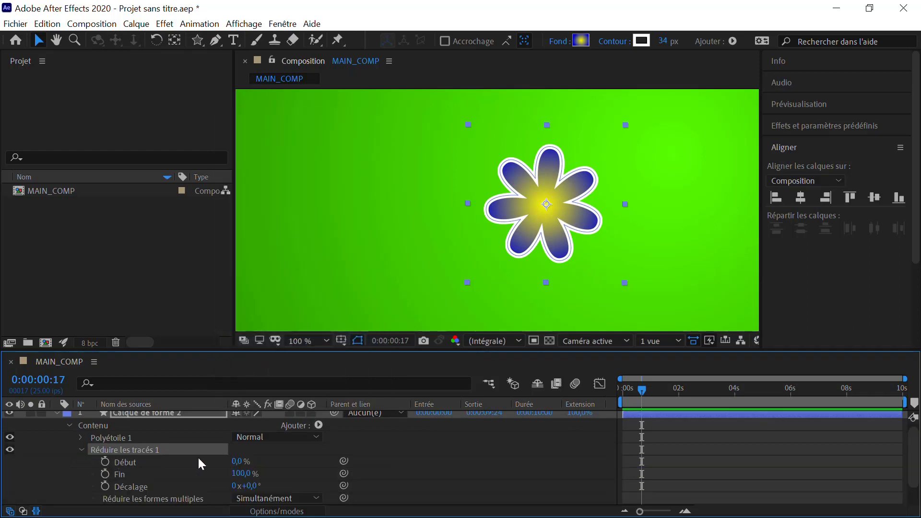
{"action": "left_click", "coordinate": [241, 473]}
{"action": "left_click_drag", "start_coordinate": [241, 474], "coordinate": [179, 486]}
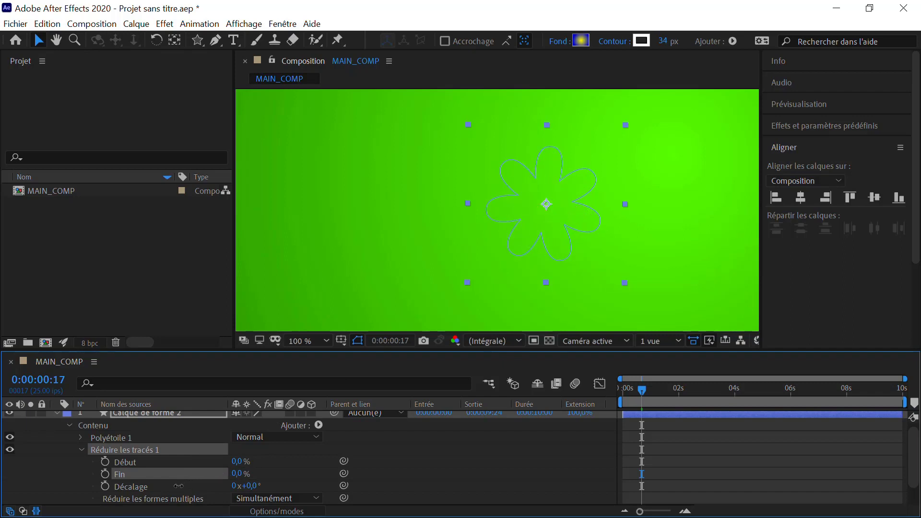
Hide Fond en dégradé 1 in Polyétoile 1 so only the flower's outline is rendered, and collapse its property groups.
{"action": "scroll", "coordinate": [109, 465], "scroll_direction": "up", "scroll_amount": 1}
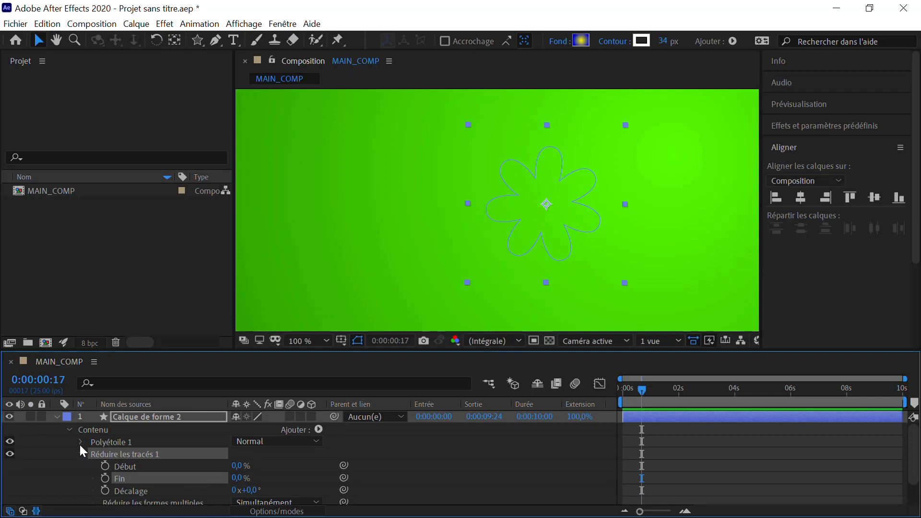
{"action": "left_click", "coordinate": [80, 442]}
{"action": "scroll", "coordinate": [79, 442], "scroll_direction": "down", "scroll_amount": 2}
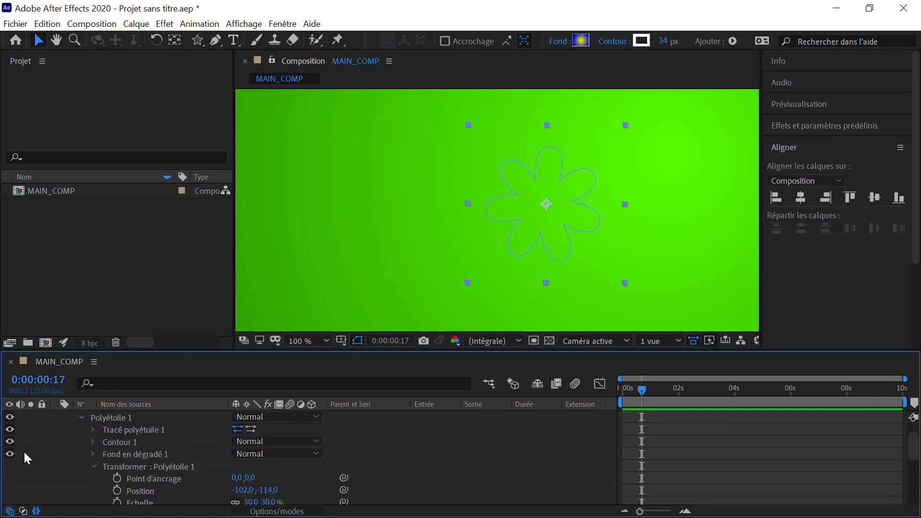
{"action": "left_click", "coordinate": [9, 454]}
{"action": "left_click", "coordinate": [92, 454]}
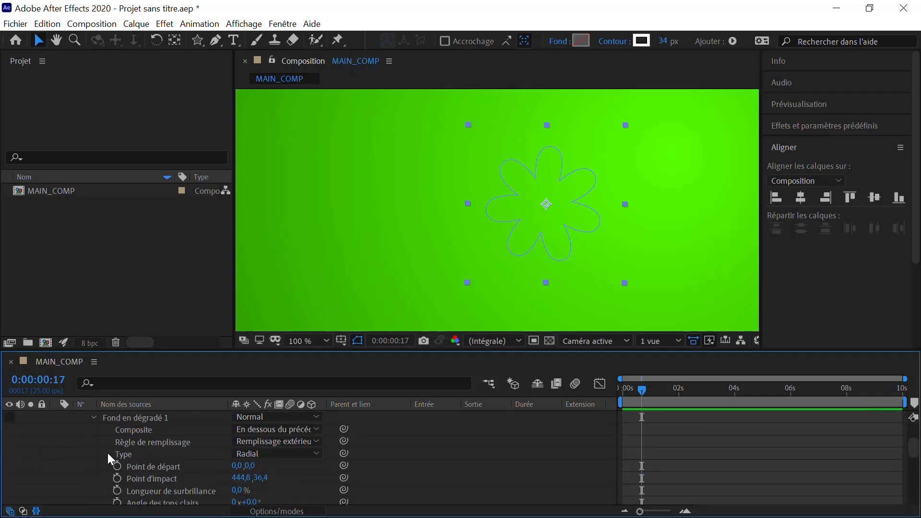
{"action": "left_click", "coordinate": [93, 418]}
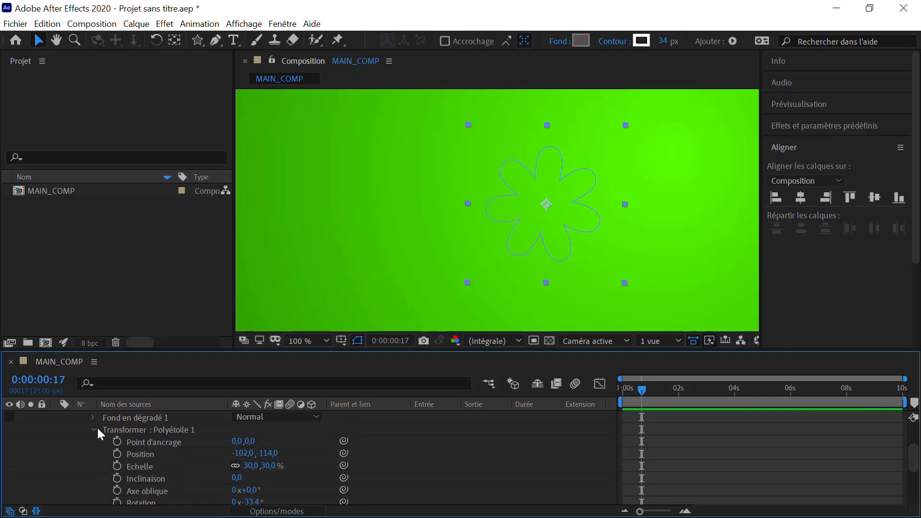
{"action": "left_click", "coordinate": [95, 430]}
{"action": "scroll", "coordinate": [95, 437], "scroll_direction": "up", "scroll_amount": 2}
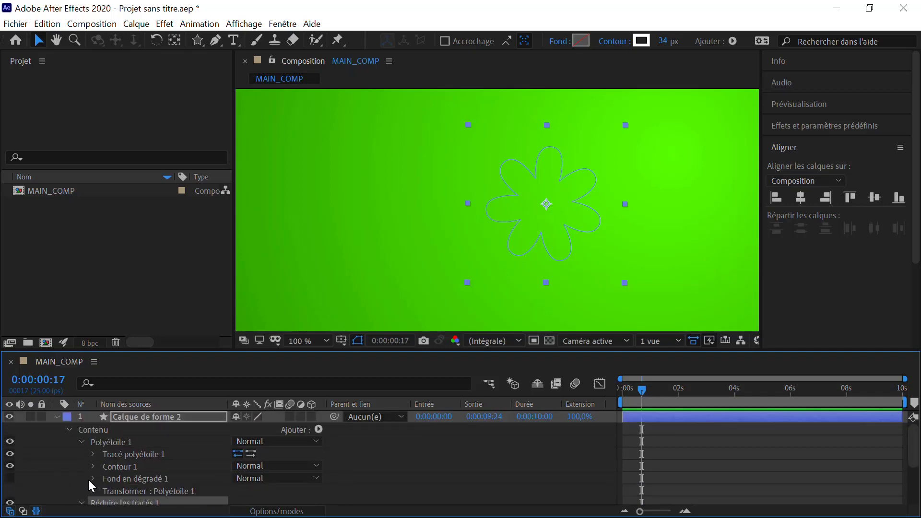
{"action": "scroll", "coordinate": [108, 480], "scroll_direction": "down", "scroll_amount": 1}
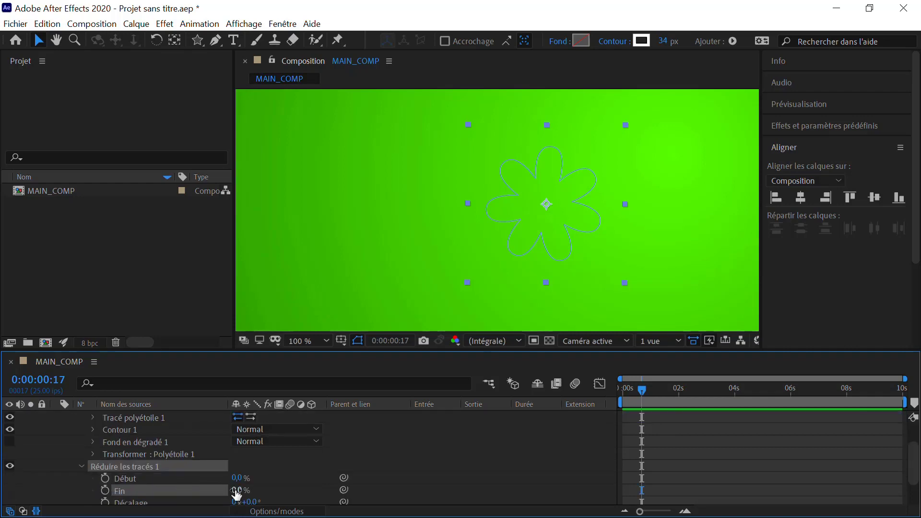
Keyframe the Fin of Réduire les tracés 1 from 0 % at 0:00:00:00 to 95,5 % at 0:00:00:21.
{"action": "left_click_drag", "start_coordinate": [236, 491], "coordinate": [277, 479]}
{"action": "mouse_move", "coordinate": [283, 476]}
{"action": "left_mouse_down"}
{"action": "mouse_move", "coordinate": [293, 471]}
{"action": "mouse_move", "coordinate": [145, 476]}
{"action": "left_mouse_up"}
{"action": "left_click_drag", "start_coordinate": [639, 388], "coordinate": [527, 427]}
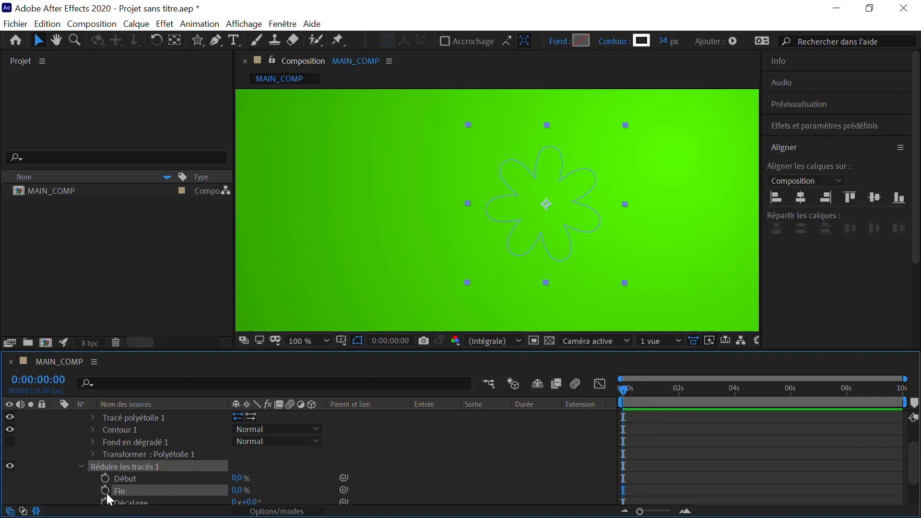
{"action": "left_click_drag", "start_coordinate": [641, 388], "coordinate": [648, 390]}
{"action": "left_click_drag", "start_coordinate": [235, 497], "coordinate": [348, 493]}
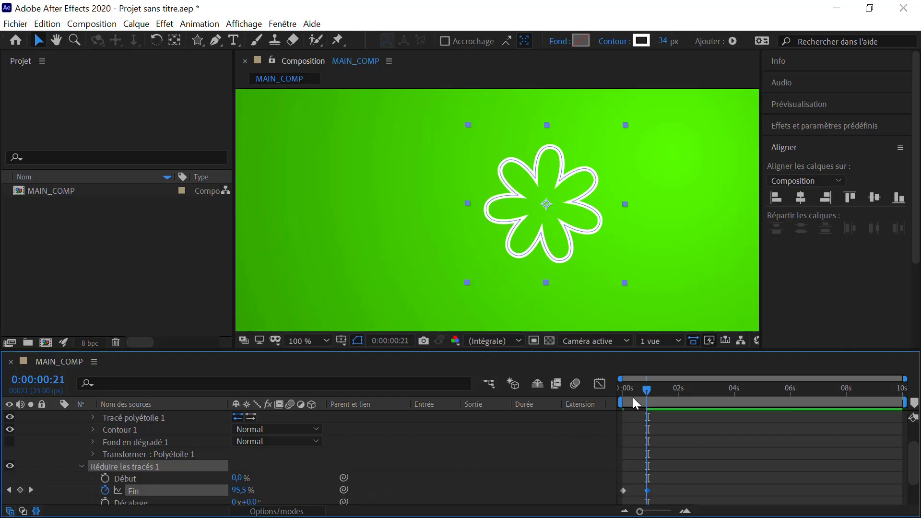
Move the current time to 0:00:00:14 and make Fond en dégradé 1 visible again, with its properties expanded.
{"action": "mouse_move", "coordinate": [632, 397]}
{"action": "left_mouse_down"}
{"action": "mouse_move", "coordinate": [613, 401]}
{"action": "mouse_move", "coordinate": [652, 395]}
{"action": "mouse_move", "coordinate": [640, 397]}
{"action": "left_mouse_up"}
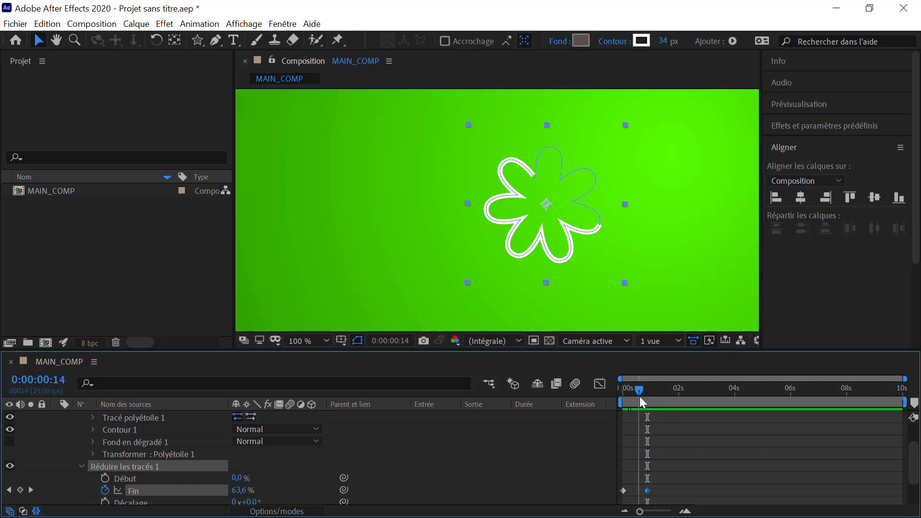
{"action": "left_click", "coordinate": [92, 442]}
{"action": "scroll", "coordinate": [58, 430], "scroll_direction": "down", "scroll_amount": 1}
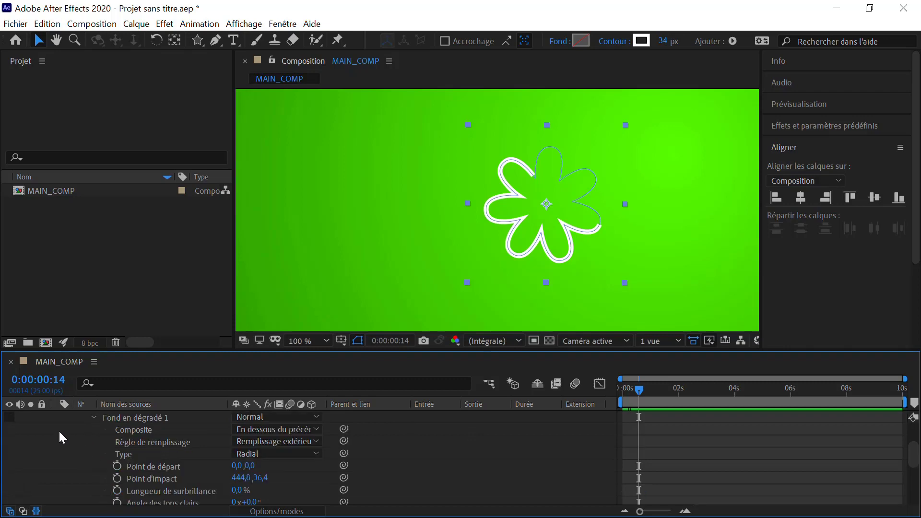
{"action": "left_click", "coordinate": [10, 417]}
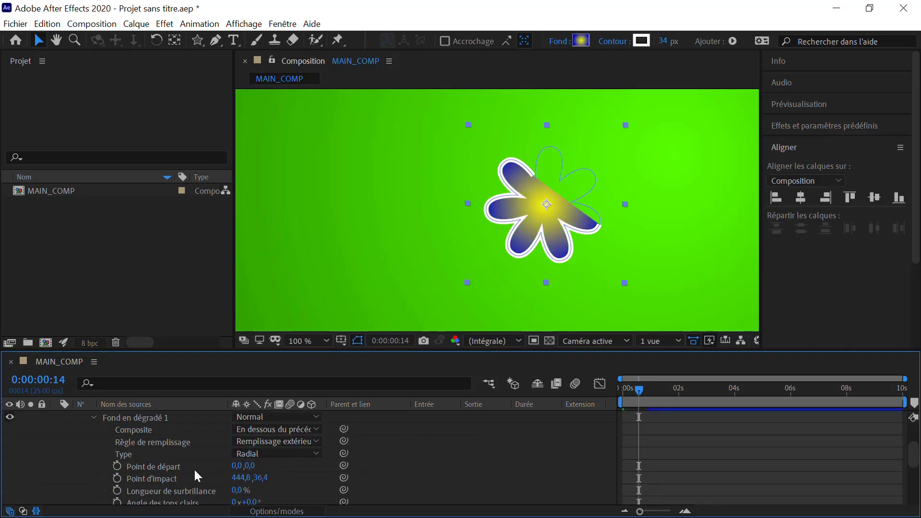
Keyframe the Opacité of Fond en dégradé 1 from 0 % at 0:00:00:14 to 100 % at 0:00:01:05.
{"action": "scroll", "coordinate": [203, 478], "scroll_direction": "down", "scroll_amount": 1}
{"action": "left_click", "coordinate": [120, 492]}
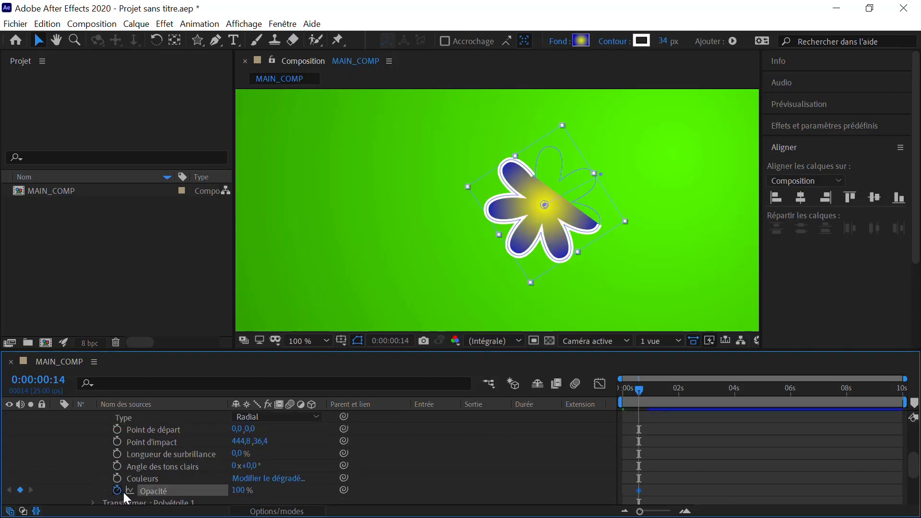
{"action": "left_click_drag", "start_coordinate": [243, 494], "coordinate": [139, 494]}
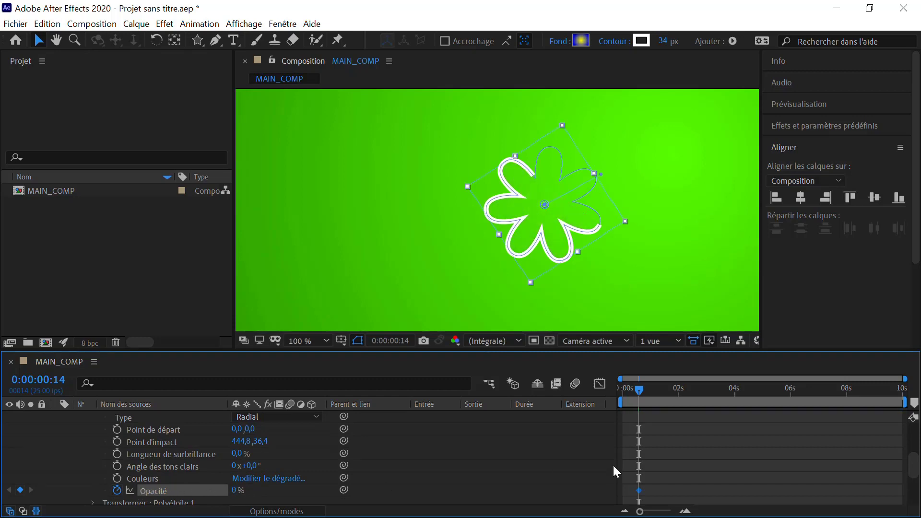
{"action": "left_click_drag", "start_coordinate": [643, 390], "coordinate": [657, 392]}
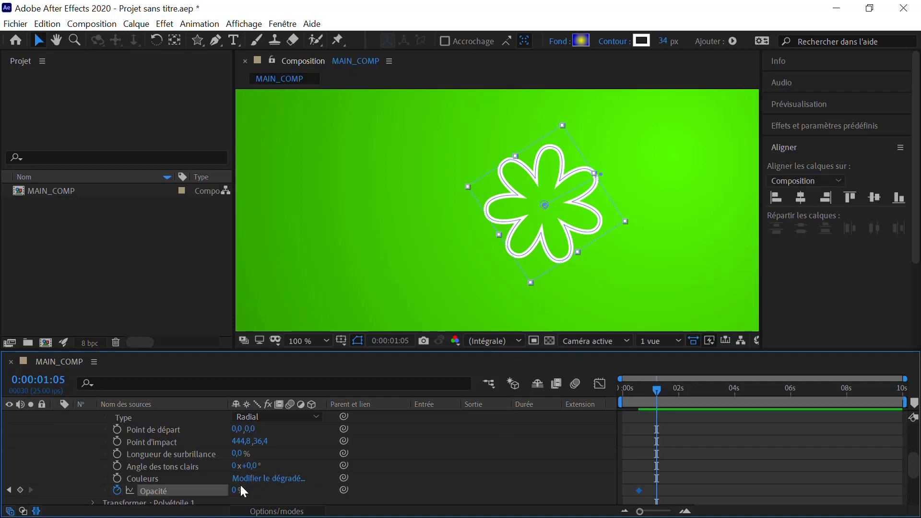
{"action": "left_click_drag", "start_coordinate": [237, 490], "coordinate": [288, 490]}
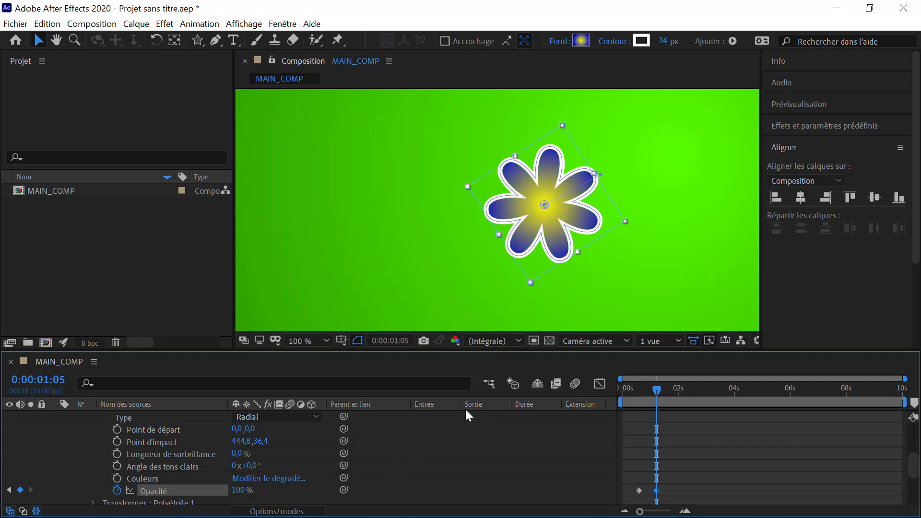
{"action": "mouse_move", "coordinate": [656, 390]}
{"action": "left_mouse_down"}
{"action": "mouse_move", "coordinate": [603, 410]}
{"action": "mouse_move", "coordinate": [648, 396]}
{"action": "mouse_move", "coordinate": [640, 394]}
{"action": "left_mouse_up"}
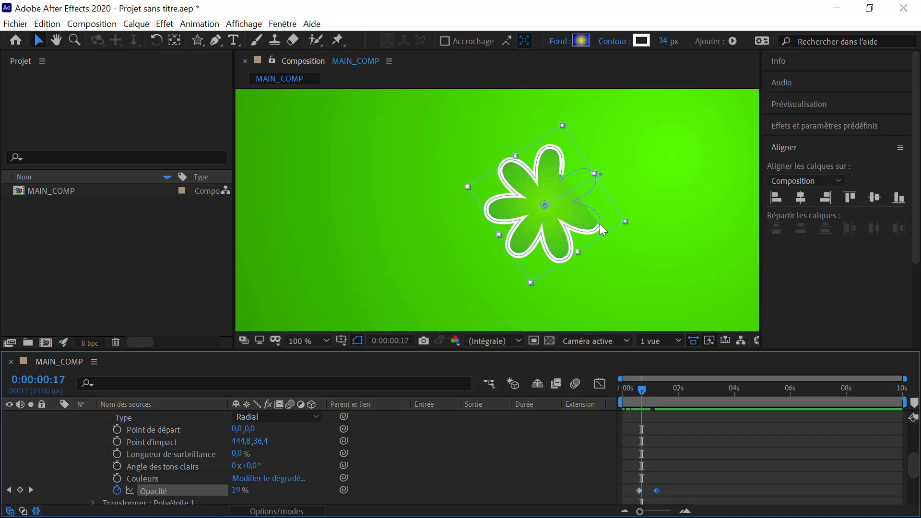
Display the two Opacité keyframes in the graph editor, fitted to the view, and apply Easy Ease to both.
{"action": "left_click_drag", "start_coordinate": [667, 474], "coordinate": [619, 499]}
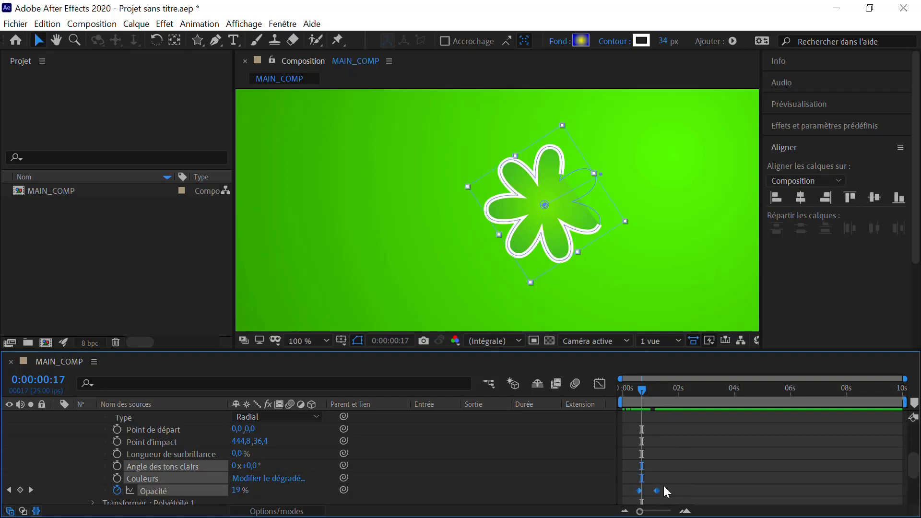
{"action": "left_click", "coordinate": [599, 383]}
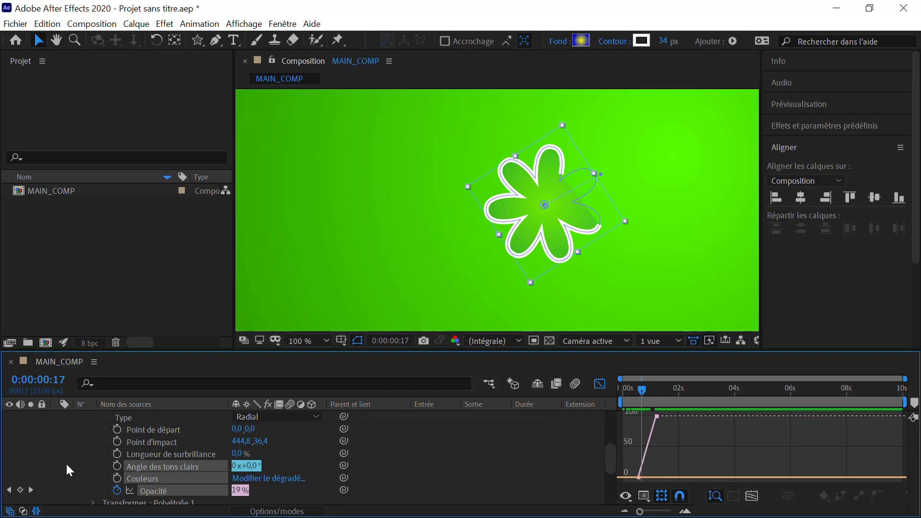
{"action": "left_click", "coordinate": [36, 511]}
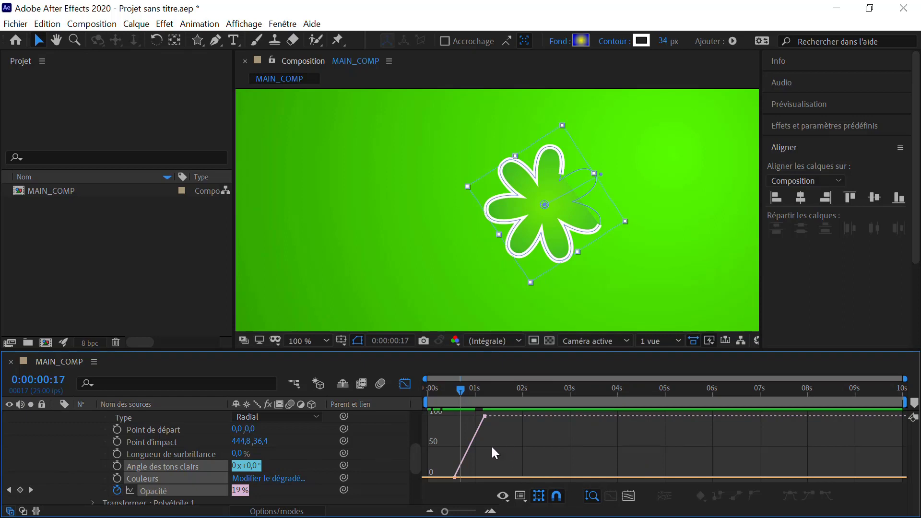
{"action": "left_click", "coordinate": [165, 490]}
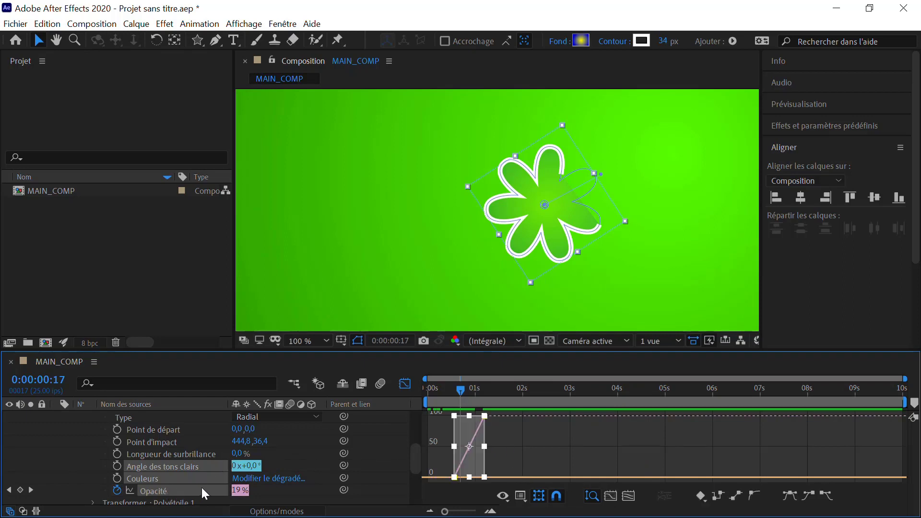
{"action": "left_click", "coordinate": [613, 497]}
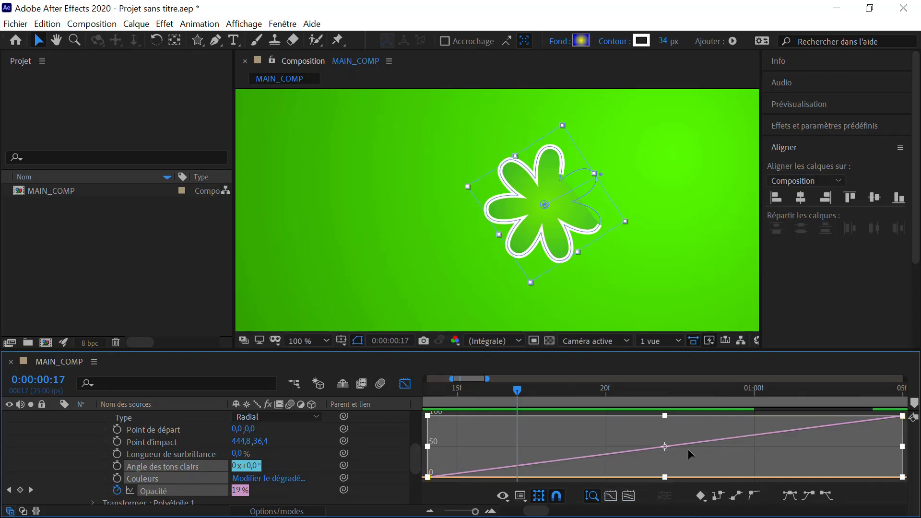
{"action": "left_click", "coordinate": [791, 497]}
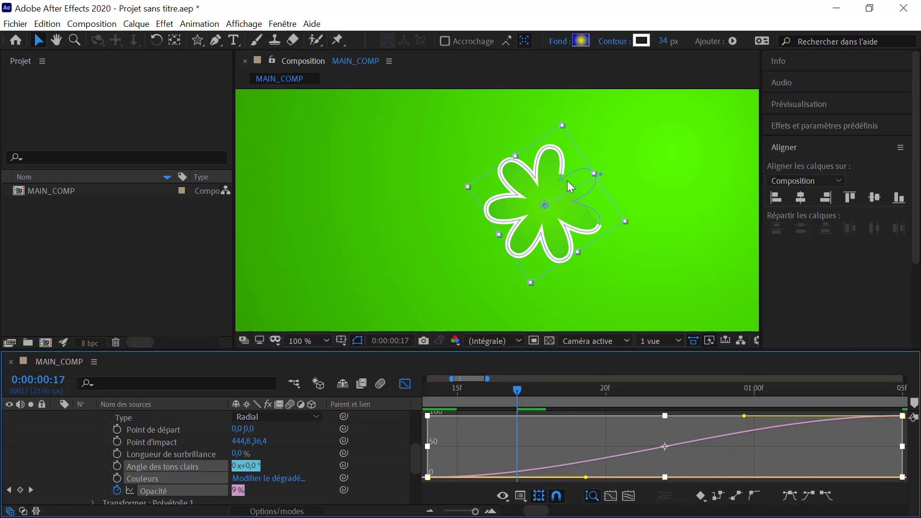
{"action": "left_click_drag", "start_coordinate": [519, 388], "coordinate": [544, 393]}
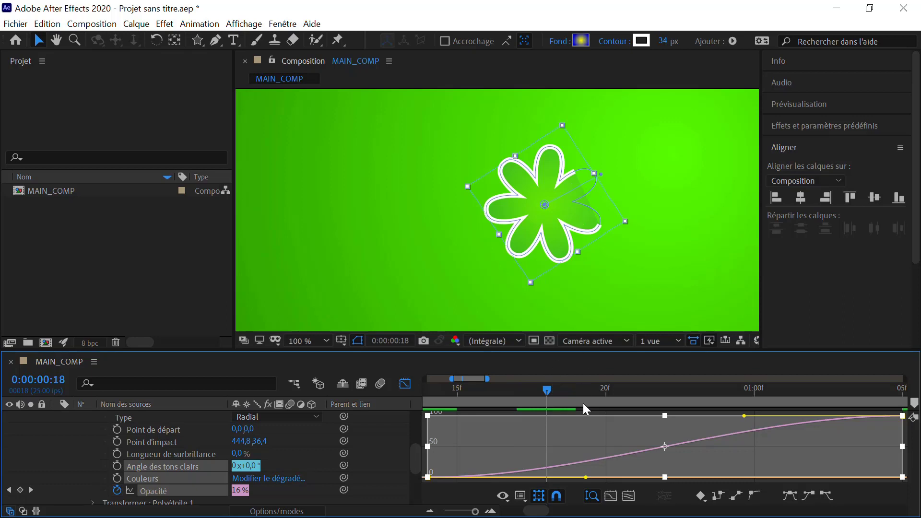
Lengthen the first Opacité keyframe's outgoing handle to about 0:00:01:01 and shorten the last keyframe's incoming handle for a slower fade start.
{"action": "left_click_drag", "start_coordinate": [586, 479], "coordinate": [446, 470]}
{"action": "left_click", "coordinate": [183, 490]}
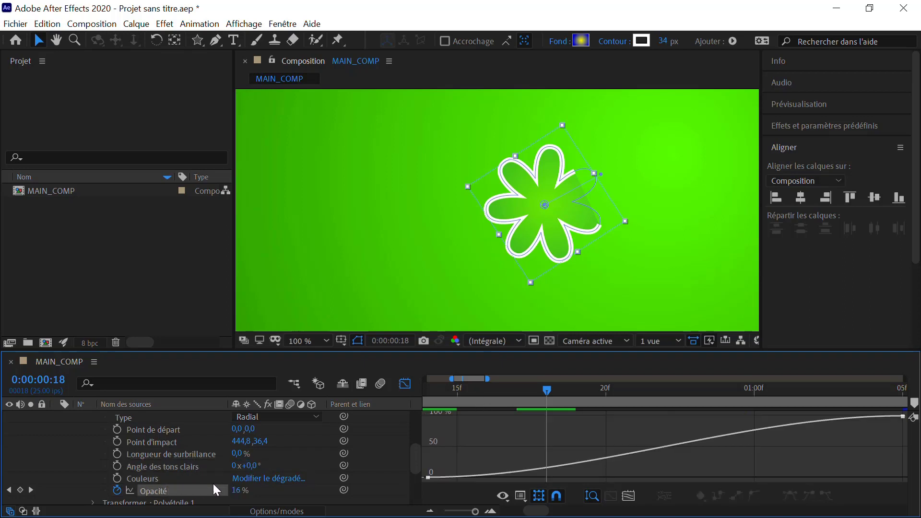
{"action": "left_click_drag", "start_coordinate": [460, 448], "coordinate": [405, 490]}
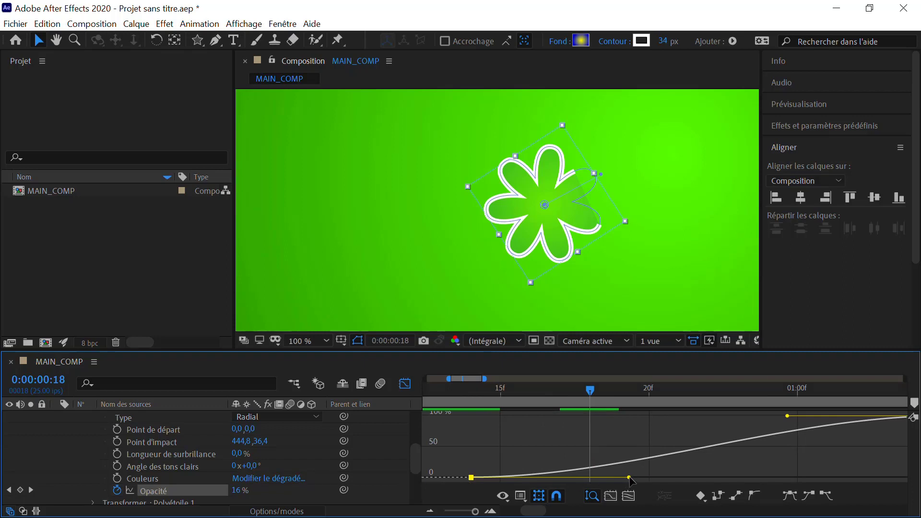
{"action": "left_click_drag", "start_coordinate": [641, 478], "coordinate": [778, 486]}
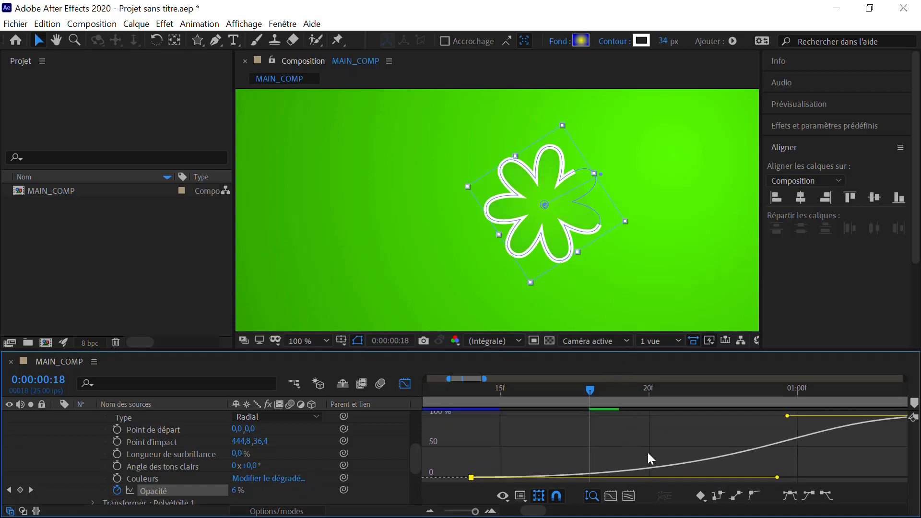
{"action": "left_click_drag", "start_coordinate": [777, 476], "coordinate": [836, 474]}
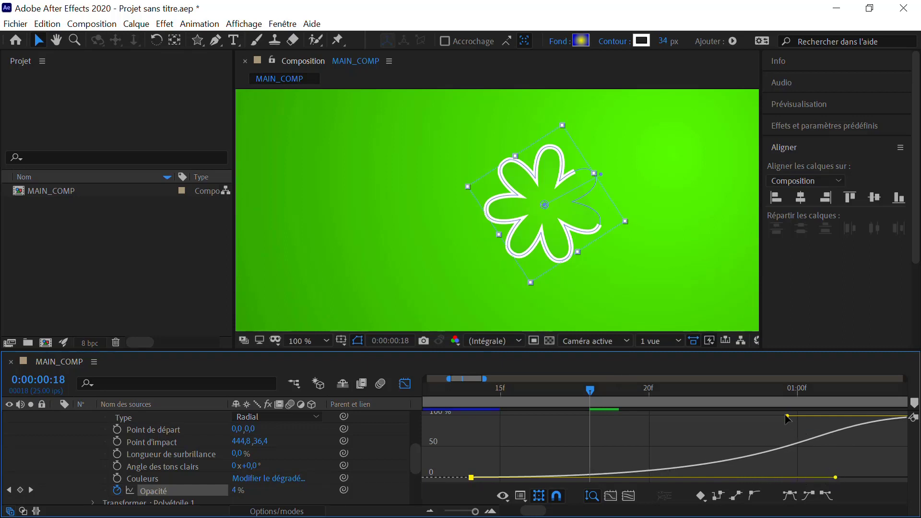
{"action": "left_click_drag", "start_coordinate": [787, 416], "coordinate": [818, 415]}
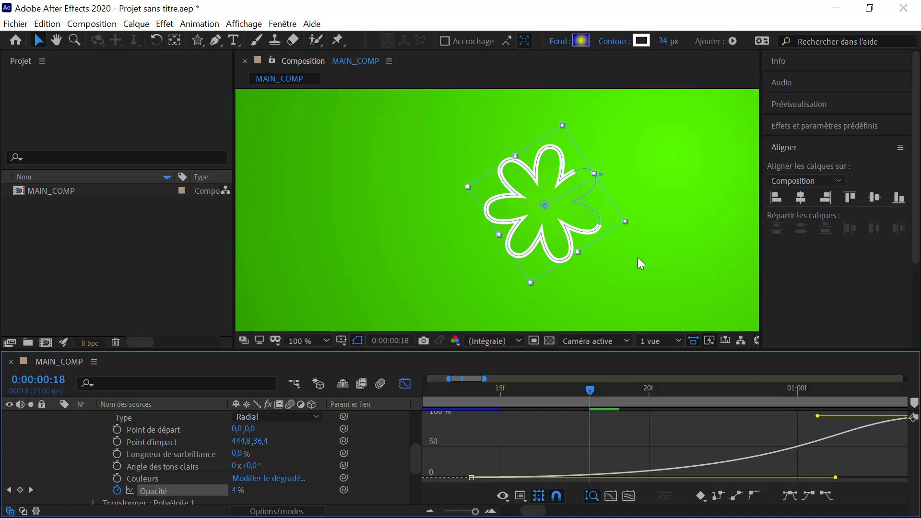
Check the fill's fade between 0:00:00:17 and 0:00:00:21, and show the whole composition at 50 % with nothing selected.
{"action": "left_click_drag", "start_coordinate": [600, 391], "coordinate": [679, 392]}
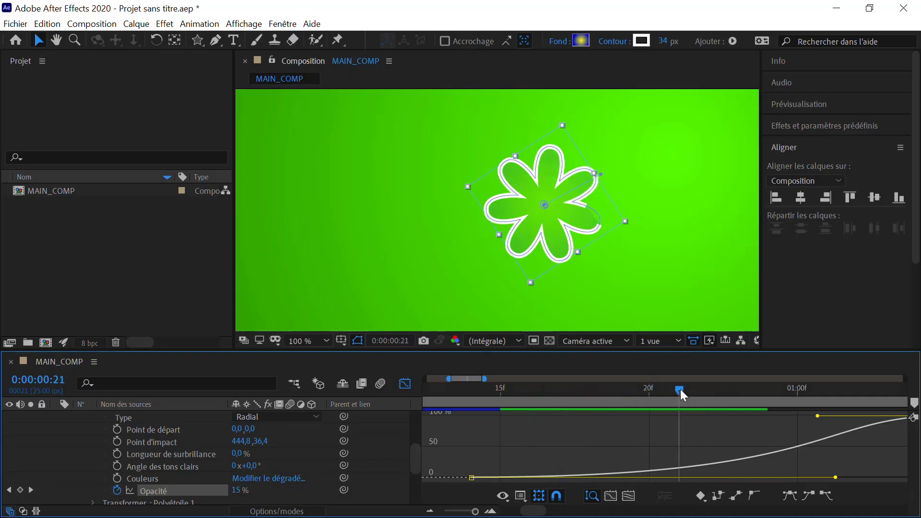
{"action": "left_click_drag", "start_coordinate": [680, 390], "coordinate": [567, 391]}
{"action": "key", "text": "comma"}
{"action": "key", "text": "comma"}
{"action": "key", "text": "comma"}
{"action": "key", "text": "comma"}
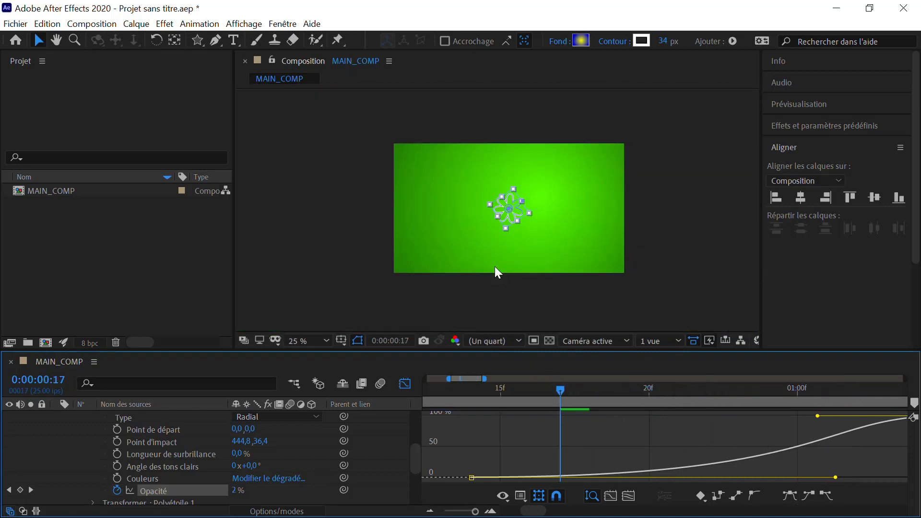
{"action": "left_click", "coordinate": [324, 267]}
{"action": "key", "text": "period"}
{"action": "key", "text": "period"}
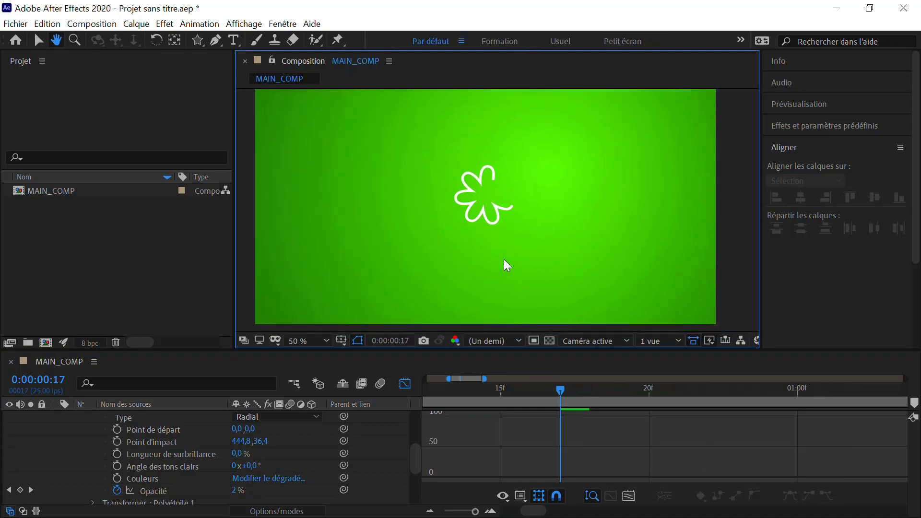
Close the graph editor, show the full timeline, and play a preview of the flower animation from 0:00:00:00.
{"action": "left_click", "coordinate": [405, 385]}
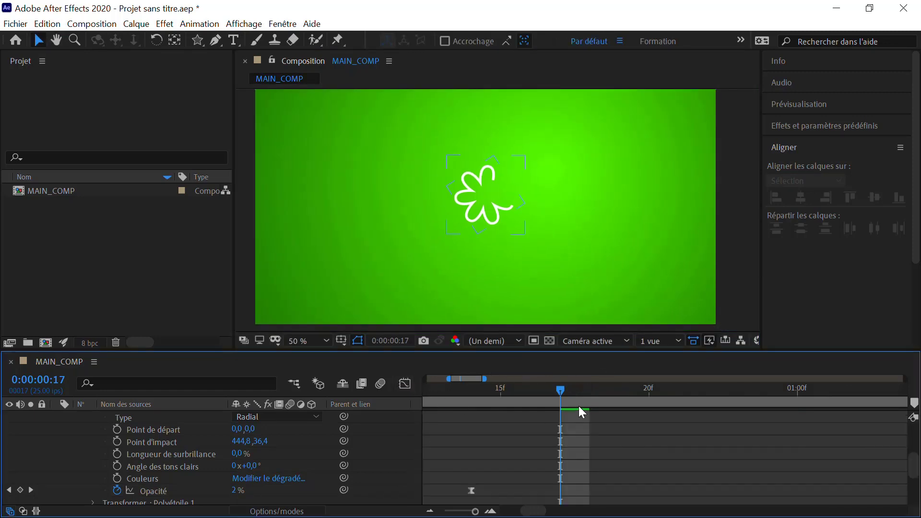
{"action": "key", "text": "semicolon"}
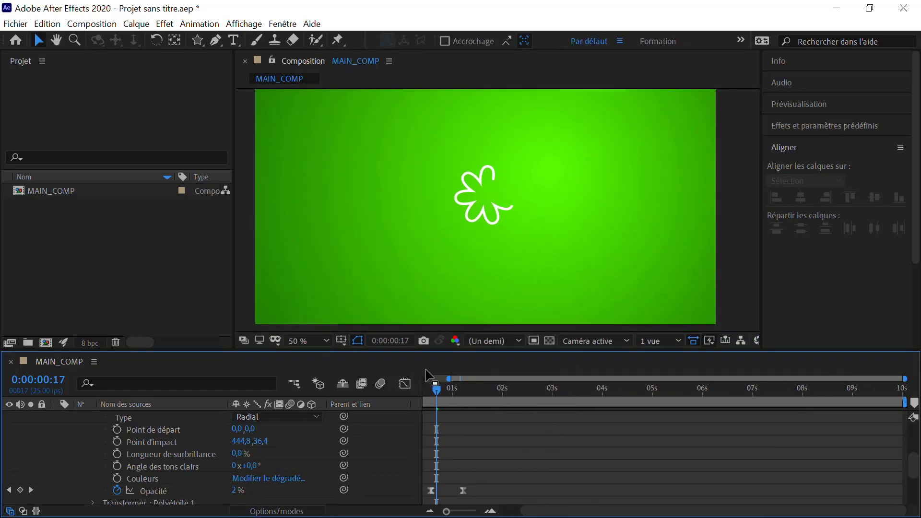
{"action": "left_click_drag", "start_coordinate": [450, 378], "coordinate": [402, 390]}
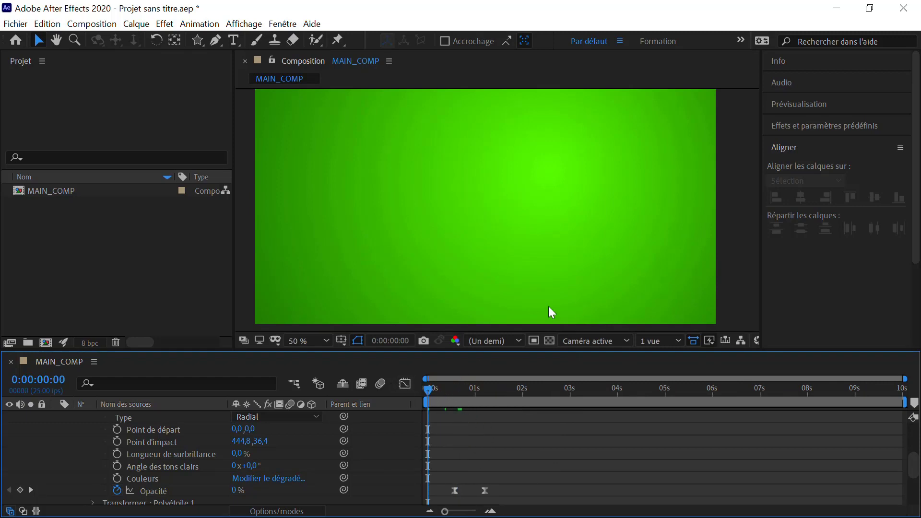
{"action": "left_click", "coordinate": [807, 110]}
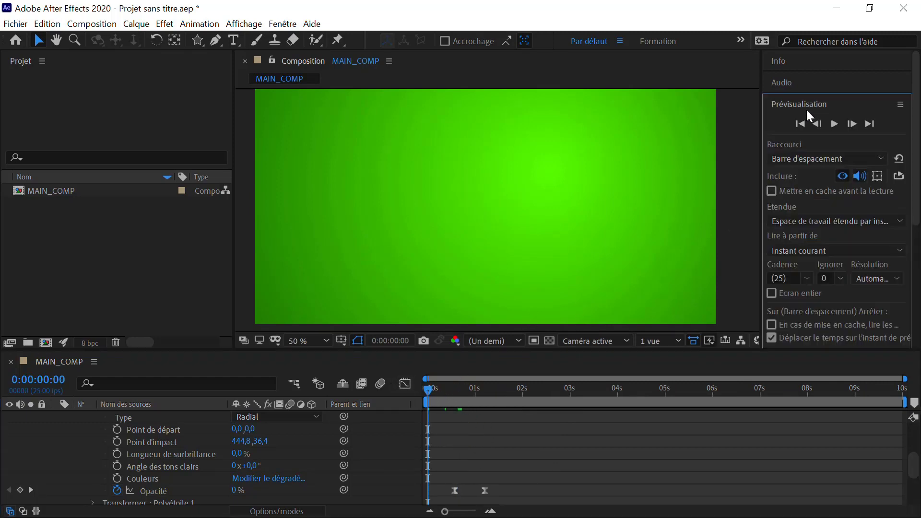
{"action": "left_click", "coordinate": [834, 124]}
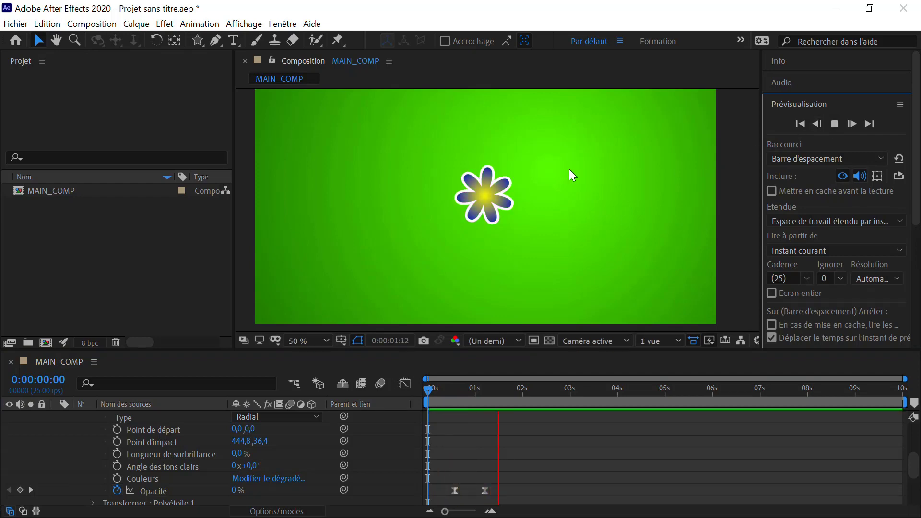
Examine the flower at several times in the animation and review the operators that can be added to Calque de forme 2.
{"action": "left_click_drag", "start_coordinate": [458, 397], "coordinate": [508, 374]}
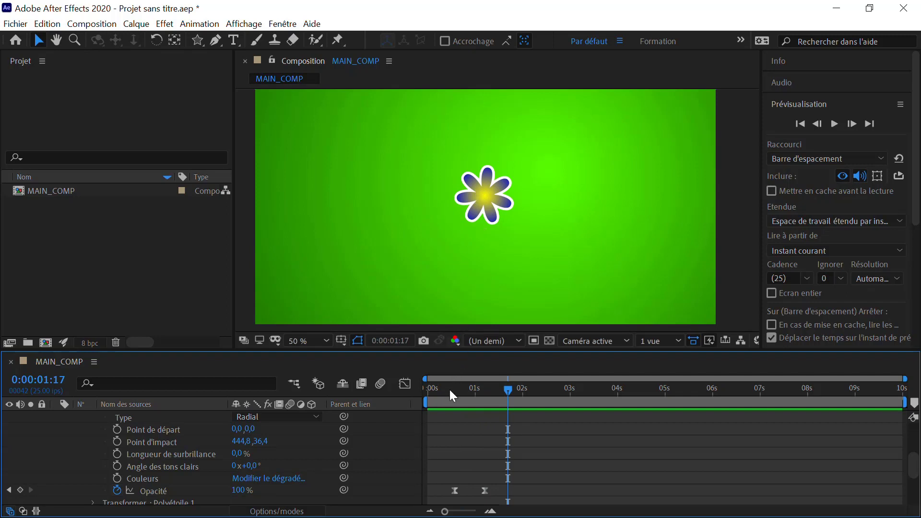
{"action": "left_click_drag", "start_coordinate": [450, 389], "coordinate": [502, 383]}
{"action": "left_click", "coordinate": [483, 205]}
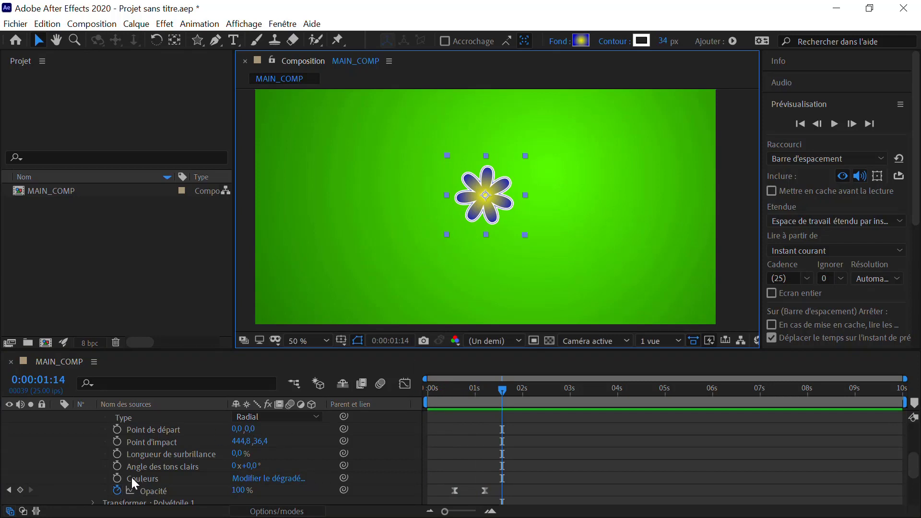
{"action": "scroll", "coordinate": [131, 477], "scroll_direction": "up", "scroll_amount": 4}
{"action": "left_click", "coordinate": [321, 427]}
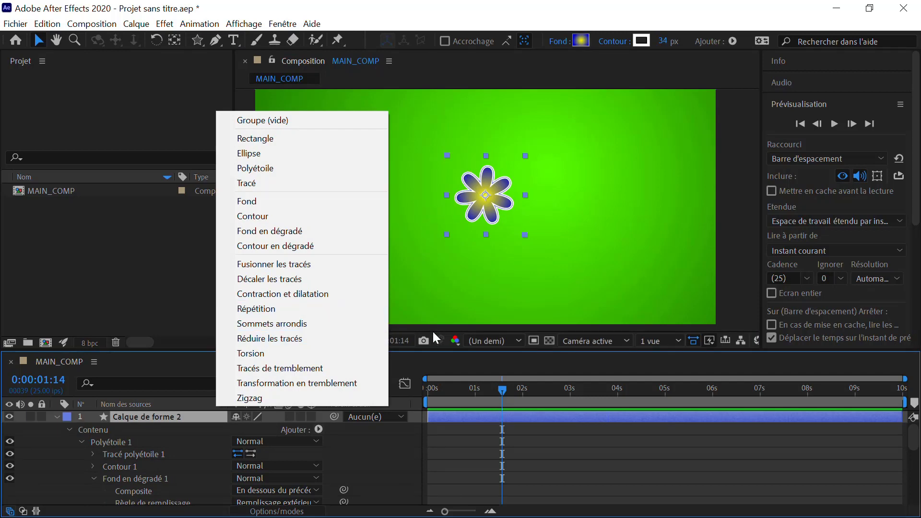
{"action": "left_click", "coordinate": [453, 387]}
{"action": "left_click", "coordinate": [509, 270]}
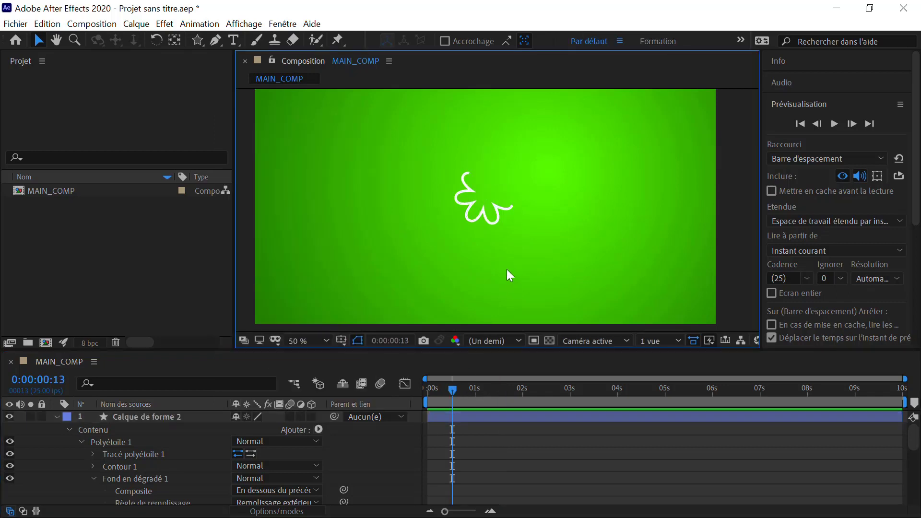
{"action": "left_click", "coordinate": [477, 205]}
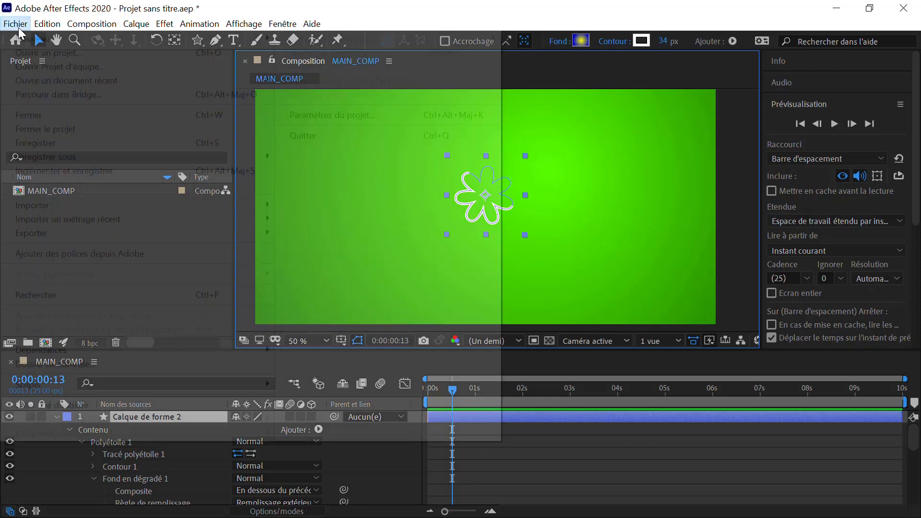
Start a new project without saving the current one.
{"action": "left_click", "coordinate": [18, 24]}
{"action": "mouse_move", "coordinate": [25, 44]}
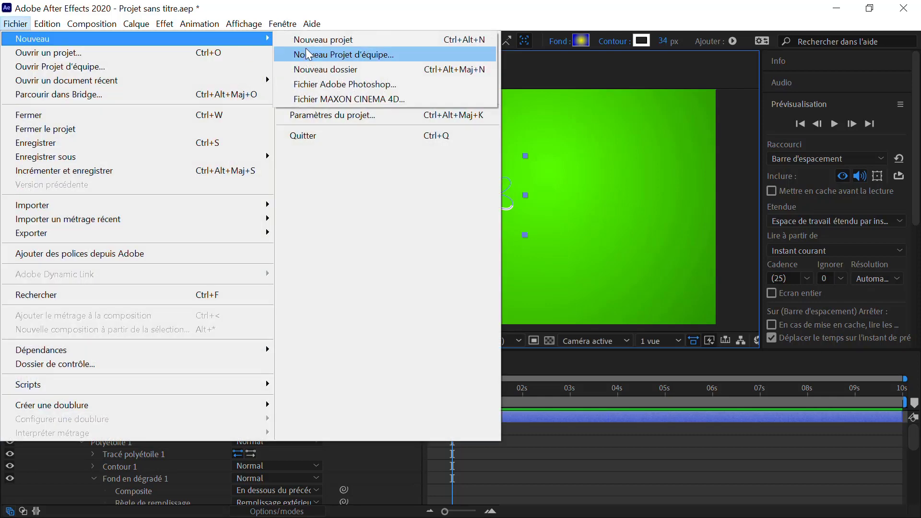
{"action": "left_click", "coordinate": [310, 38]}
{"action": "left_click", "coordinate": [497, 285]}
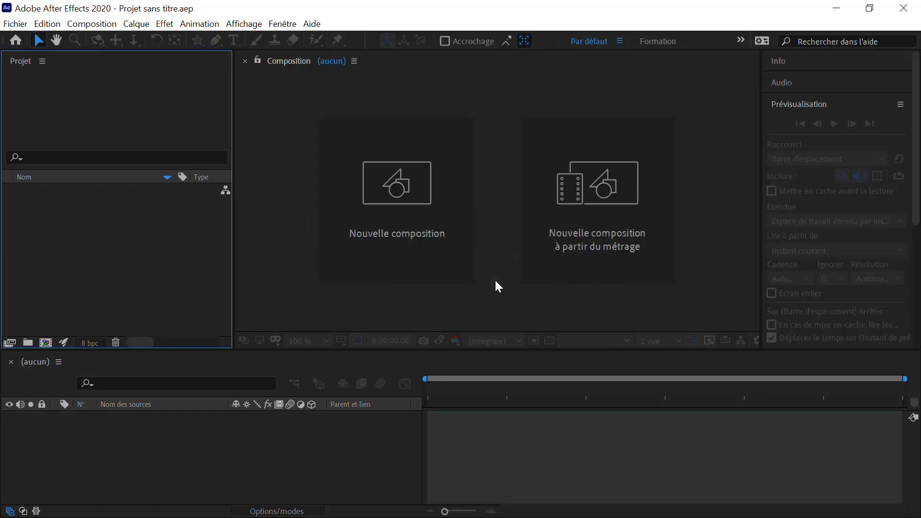
Create a 1920 x 1080 composition named MAIN_COMP at 25 frames per second, lasting 0:00:10:00.
{"action": "right_click", "coordinate": [96, 243]}
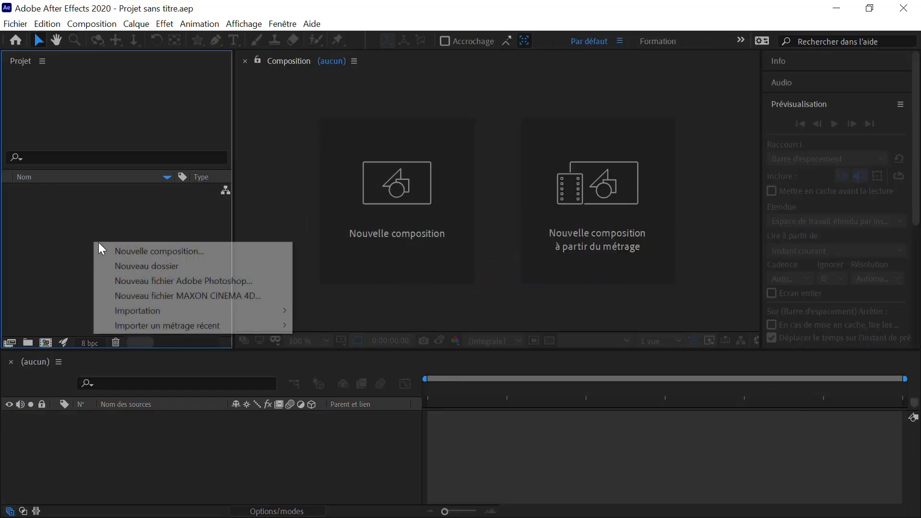
{"action": "left_click", "coordinate": [133, 252]}
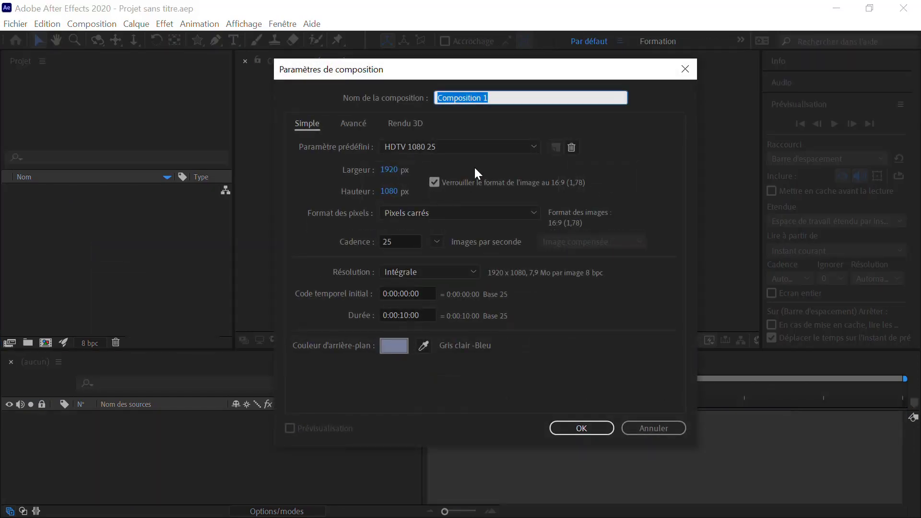
{"action": "type", "text": "MAIN"}
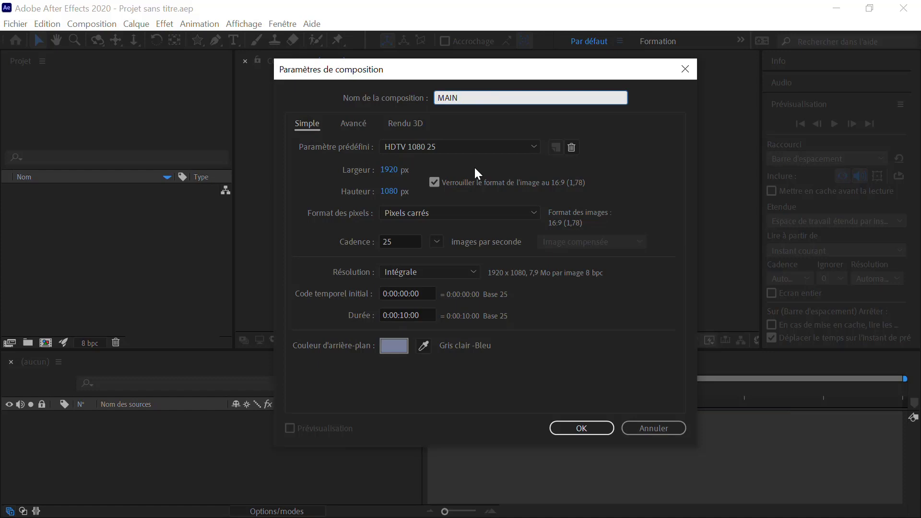
{"action": "type", "text": "_COMP"}
{"action": "left_click", "coordinate": [594, 427]}
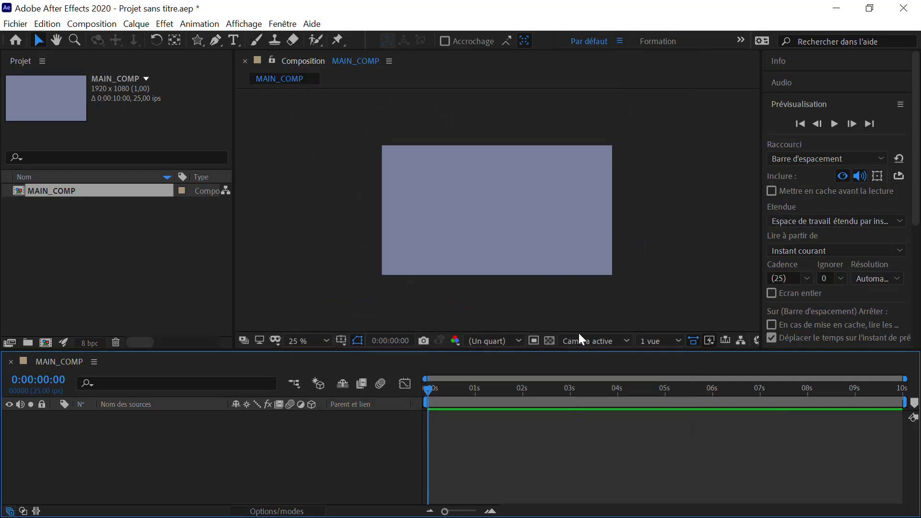
Draw a star with an outer radius of about 166 near the middle of the composition and set its Points to 12.
{"action": "left_click", "coordinate": [197, 40]}
{"action": "left_click_drag", "start_coordinate": [489, 209], "coordinate": [500, 226]}
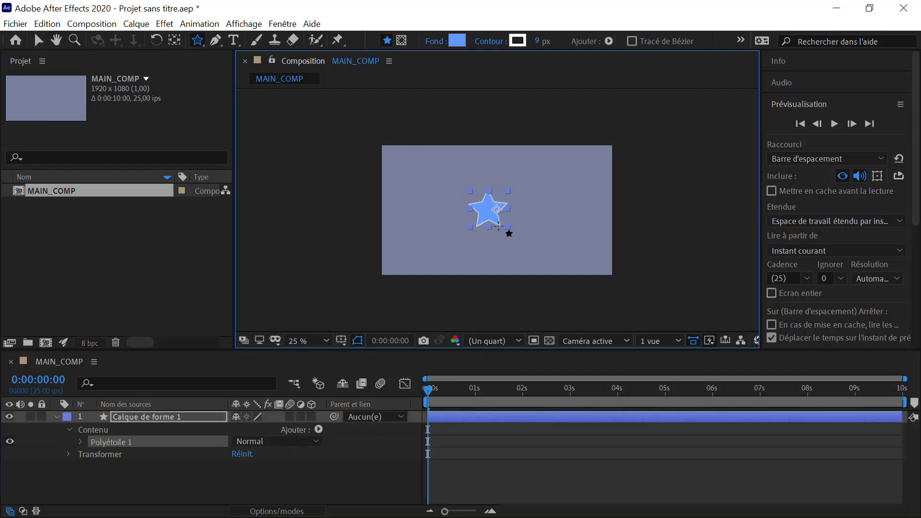
{"action": "left_click", "coordinate": [81, 442]}
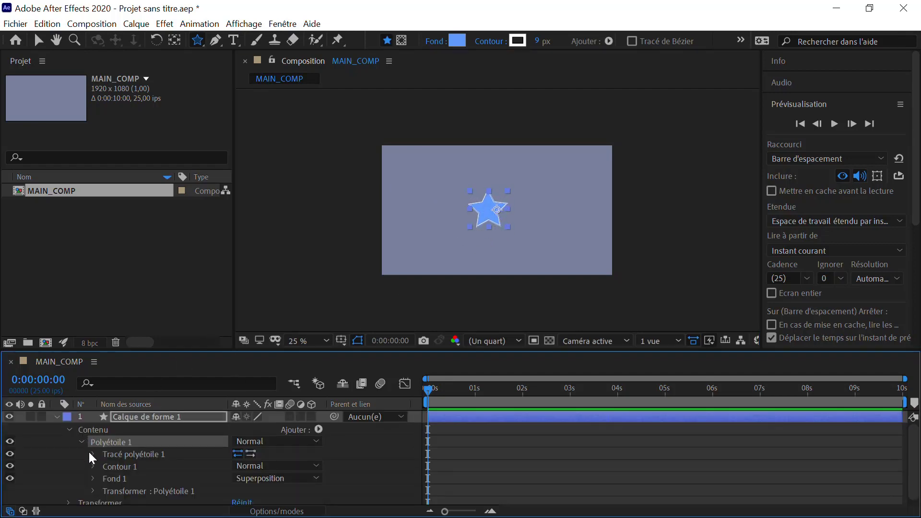
{"action": "left_click", "coordinate": [93, 454]}
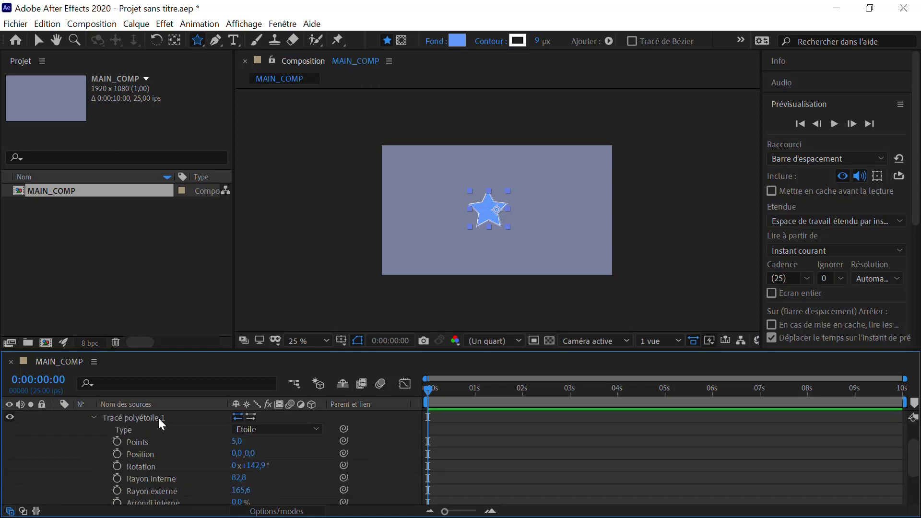
{"action": "left_click_drag", "start_coordinate": [237, 448], "coordinate": [237, 450]}
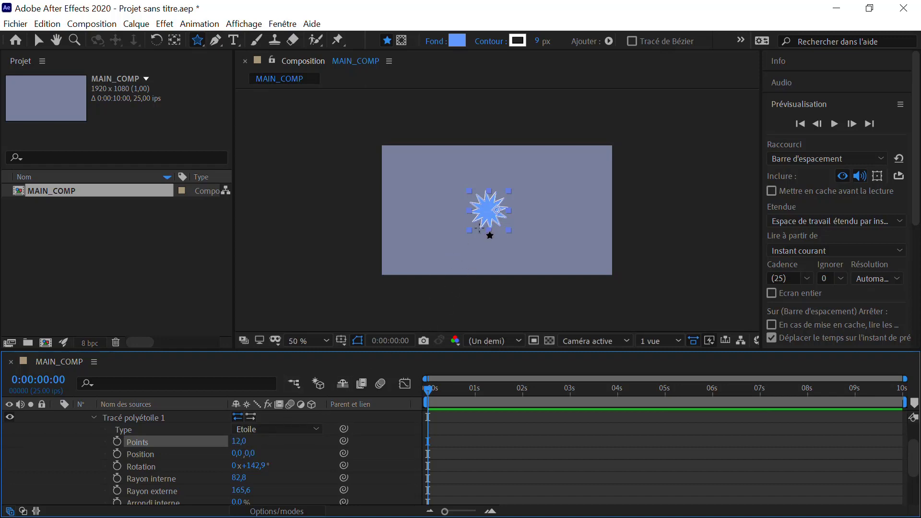
{"action": "key", "text": "slash"}
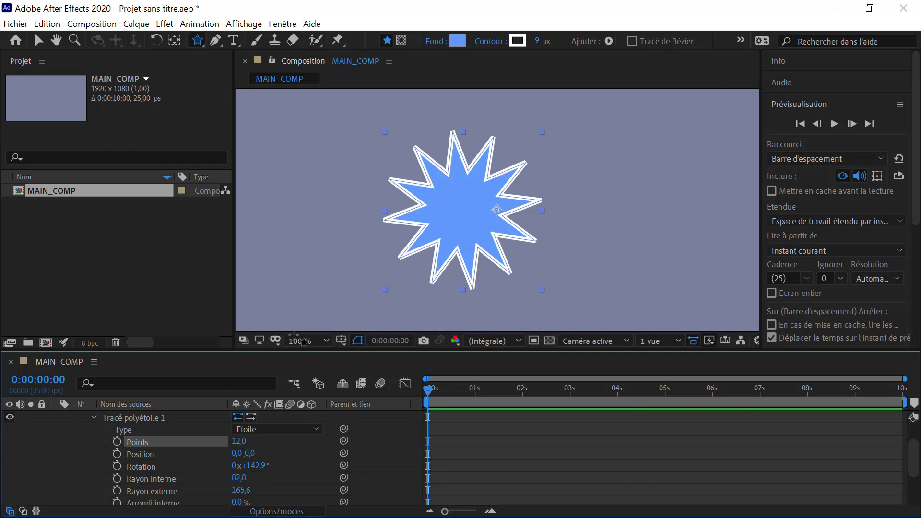
Shape the star into a gear with outer radius 149,6, inner radius 119,8, inner roundness 179 % and outer roundness 168 %.
{"action": "scroll", "coordinate": [198, 466], "scroll_direction": "down", "scroll_amount": 1}
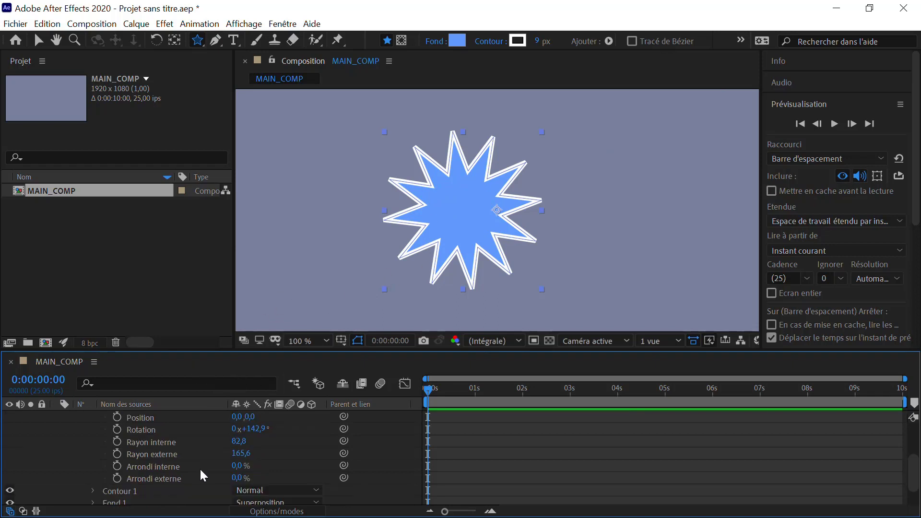
{"action": "left_click", "coordinate": [236, 454]}
{"action": "left_click_drag", "start_coordinate": [235, 454], "coordinate": [239, 454]}
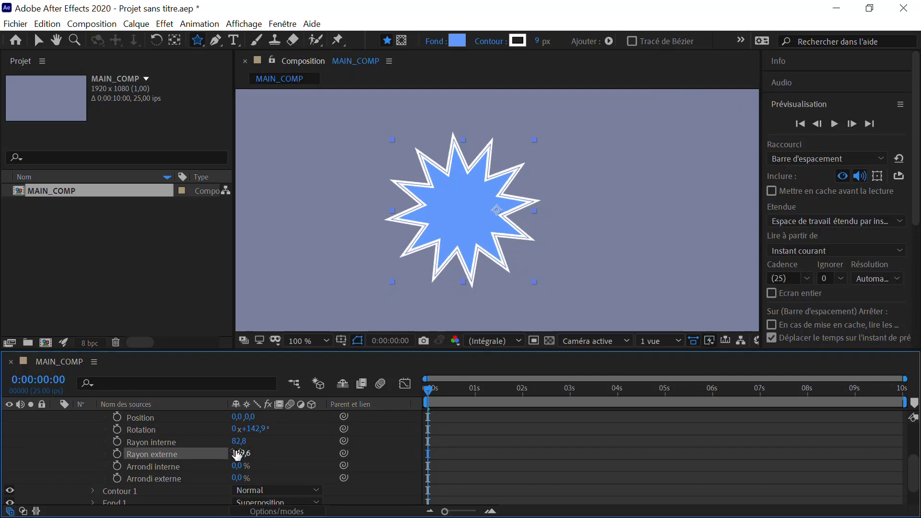
{"action": "left_click_drag", "start_coordinate": [246, 441], "coordinate": [262, 442]}
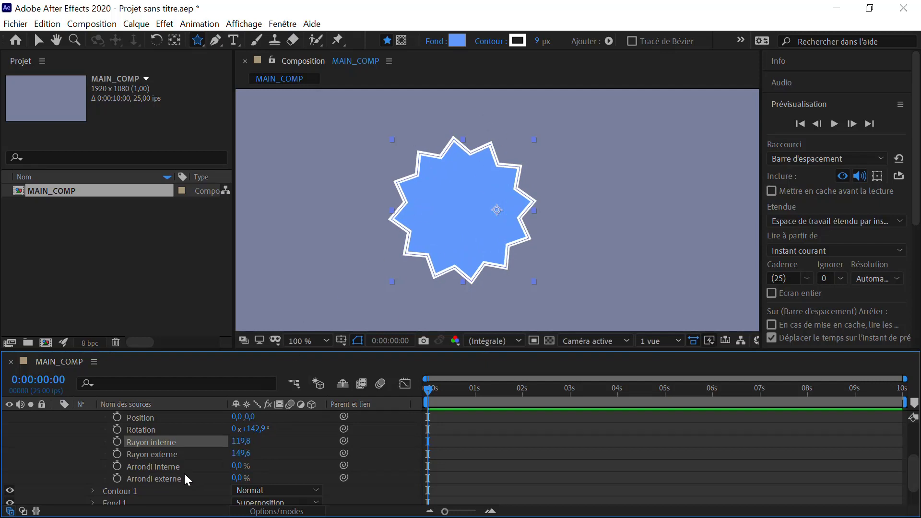
{"action": "left_click_drag", "start_coordinate": [234, 478], "coordinate": [329, 449]}
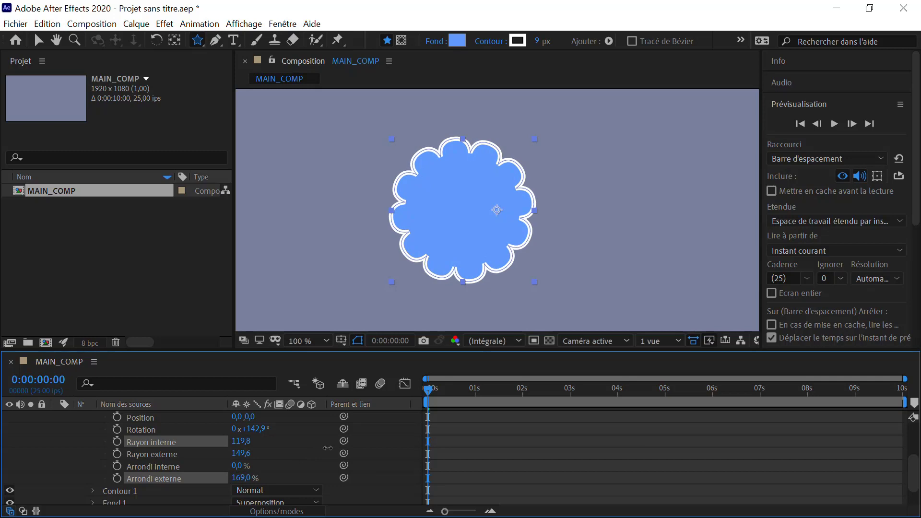
{"action": "left_click_drag", "start_coordinate": [240, 466], "coordinate": [327, 426]}
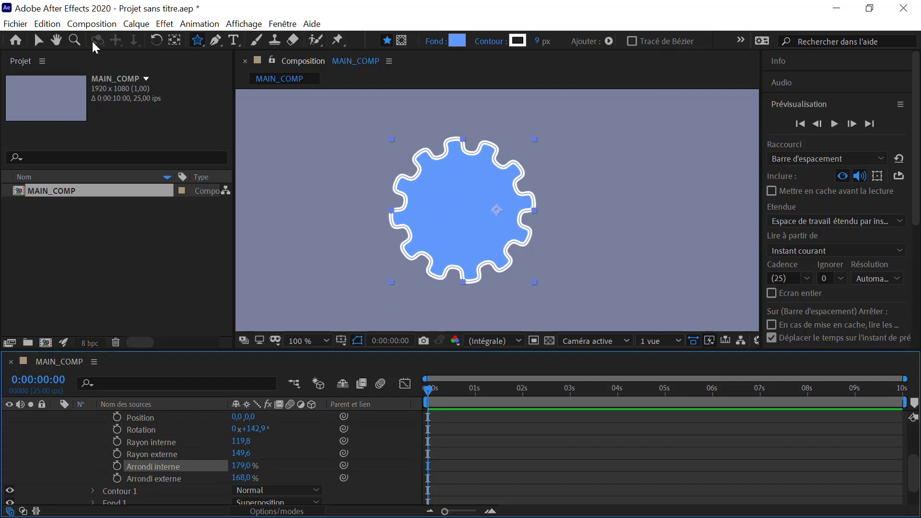
Duplicate the Polyétoile 1 group inside Calque de forme 1.
{"action": "left_click", "coordinate": [39, 40]}
{"action": "scroll", "coordinate": [159, 449], "scroll_direction": "up", "scroll_amount": 3}
{"action": "left_click", "coordinate": [83, 442]}
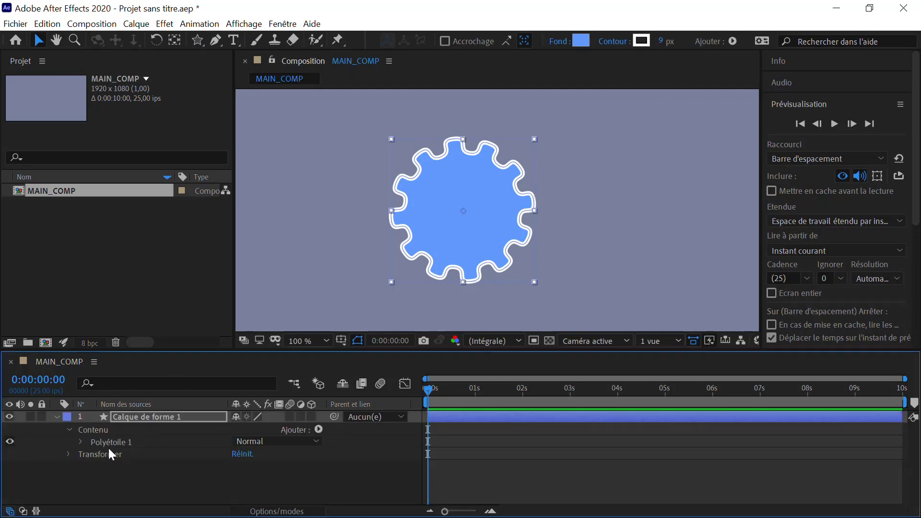
{"action": "left_click", "coordinate": [113, 442]}
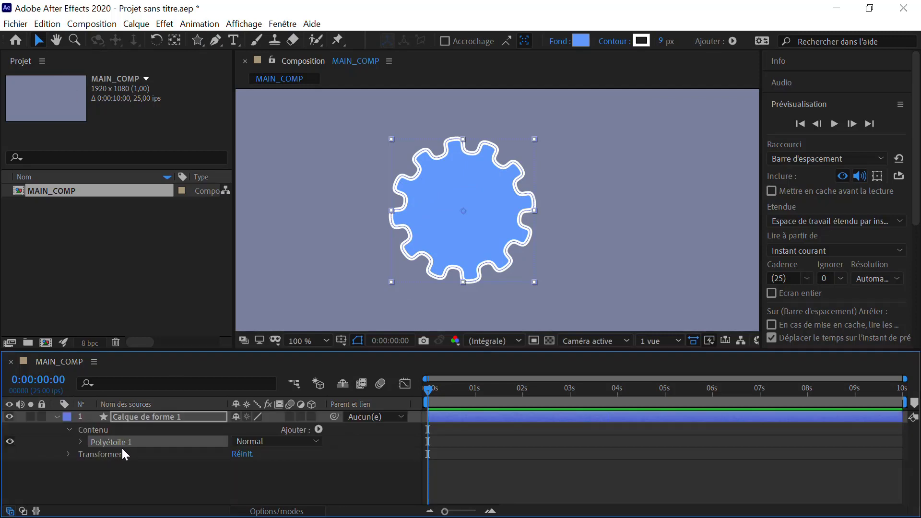
{"action": "key", "text": "ctrl+d"}
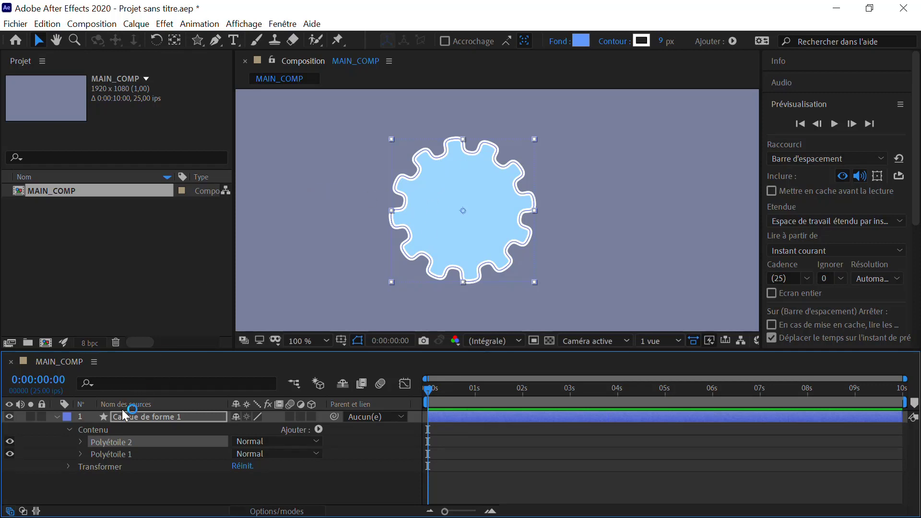
Set the blending mode of Fond 1 to Normal in both Polyétoile 2 and Polyétoile 1.
{"action": "left_click", "coordinate": [80, 442]}
{"action": "left_click", "coordinate": [251, 478]}
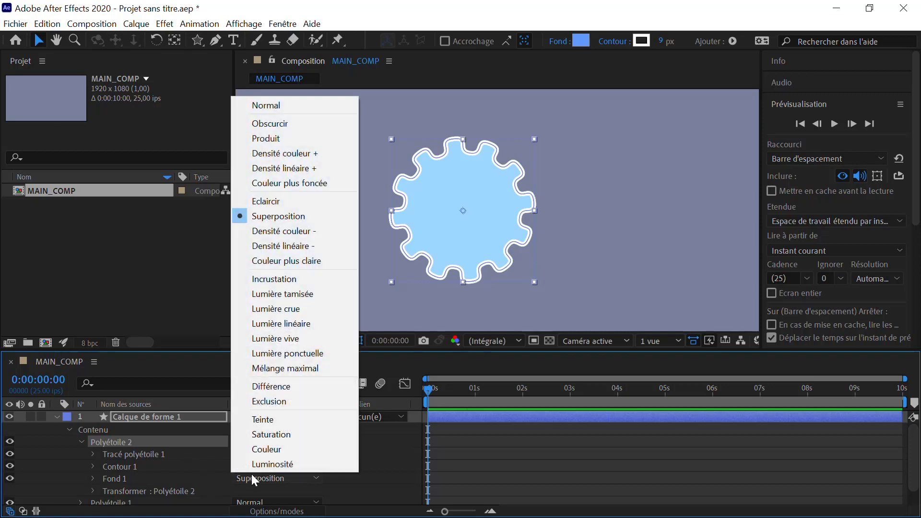
{"action": "left_click", "coordinate": [290, 105]}
{"action": "scroll", "coordinate": [252, 448], "scroll_direction": "down", "scroll_amount": 1}
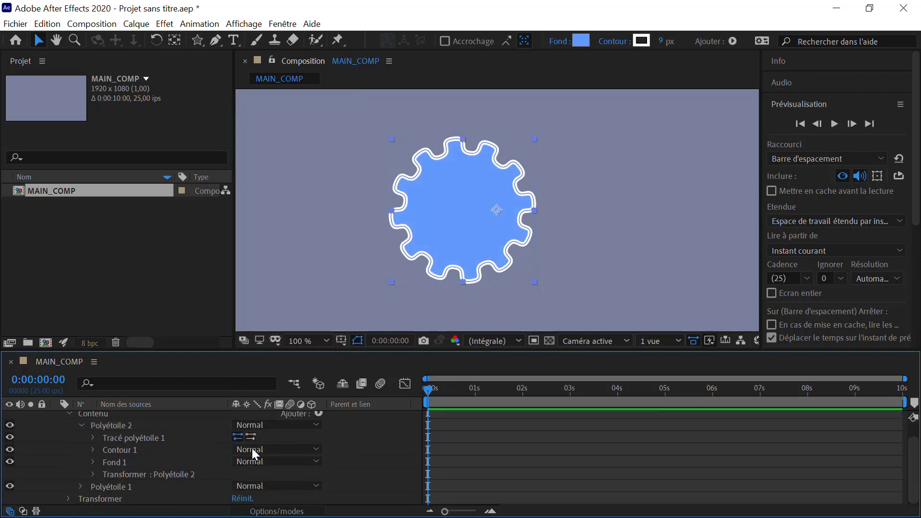
{"action": "left_click", "coordinate": [81, 487]}
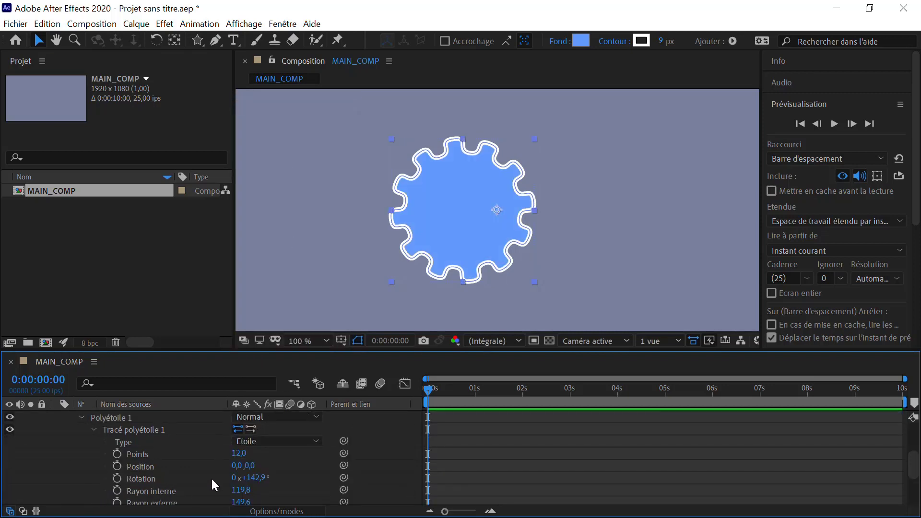
{"action": "scroll", "coordinate": [284, 447], "scroll_direction": "down", "scroll_amount": 2}
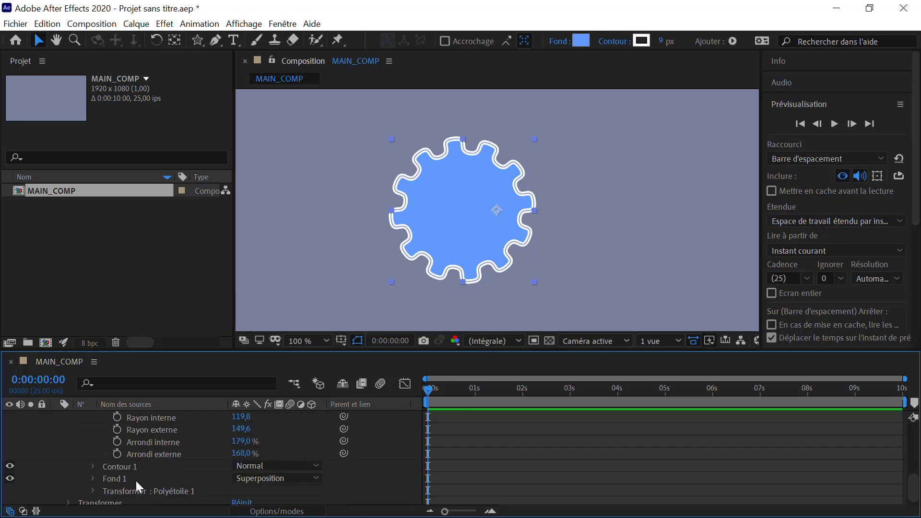
{"action": "left_click", "coordinate": [263, 478]}
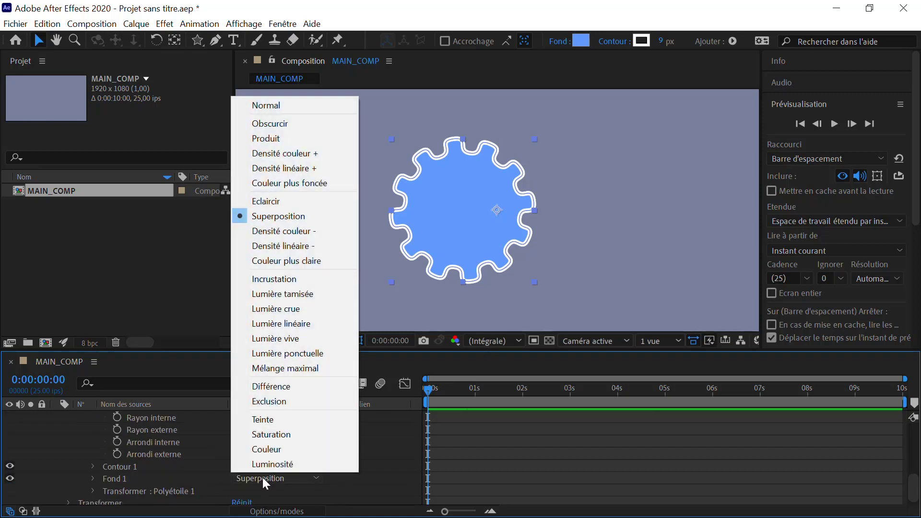
{"action": "left_click", "coordinate": [292, 110]}
{"action": "scroll", "coordinate": [93, 438], "scroll_direction": "up", "scroll_amount": 3}
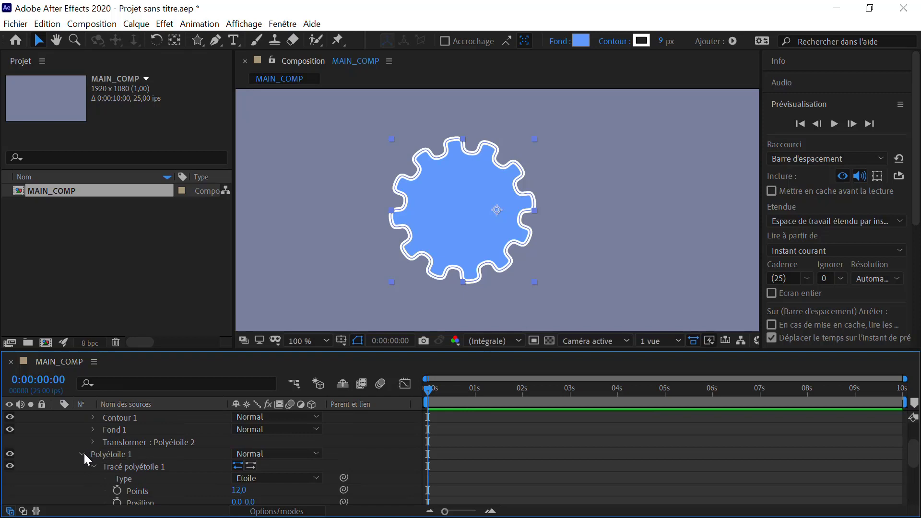
{"action": "left_click", "coordinate": [82, 454]}
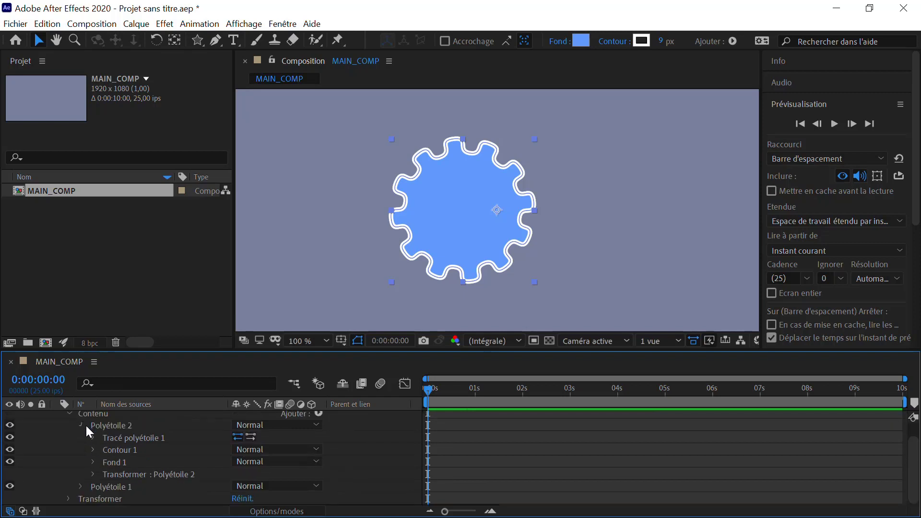
Give Polyétoile 2 a dark blue fill and set its stroke width to 2 px.
{"action": "left_click", "coordinate": [85, 424]}
{"action": "left_click", "coordinate": [82, 437]}
{"action": "left_click", "coordinate": [82, 438]}
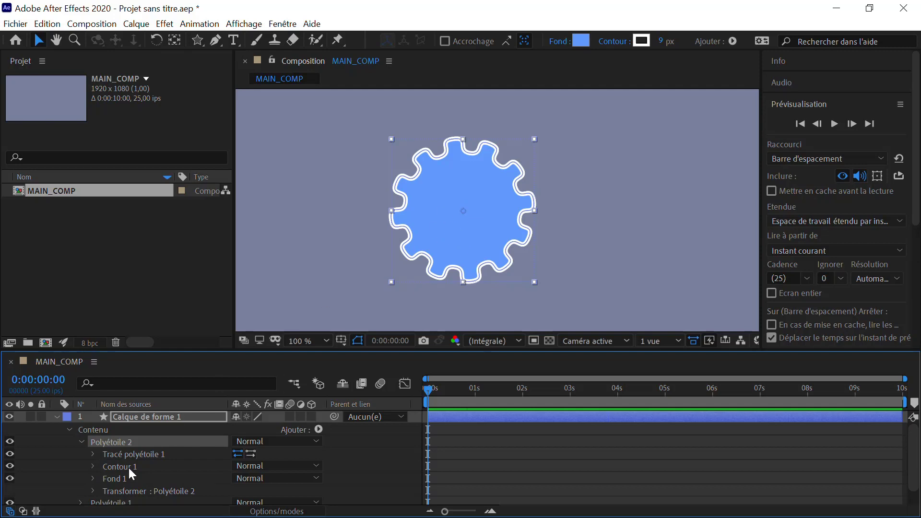
{"action": "left_click", "coordinate": [581, 40]}
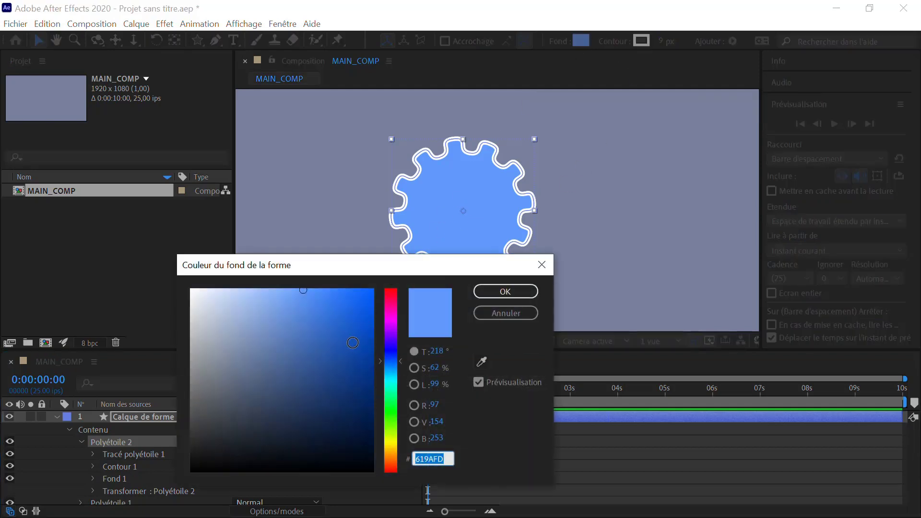
{"action": "left_click_drag", "start_coordinate": [344, 376], "coordinate": [352, 362]}
{"action": "left_click", "coordinate": [508, 292]}
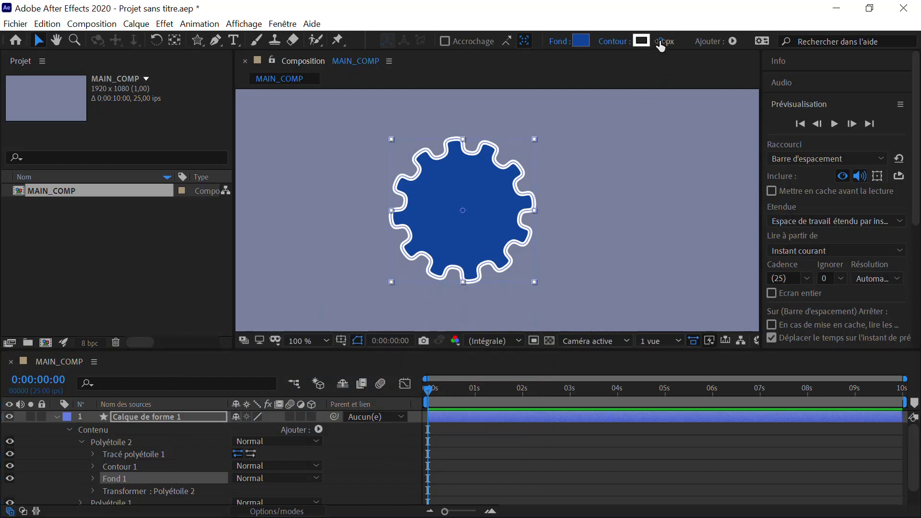
{"action": "left_click_drag", "start_coordinate": [662, 41], "coordinate": [653, 42]}
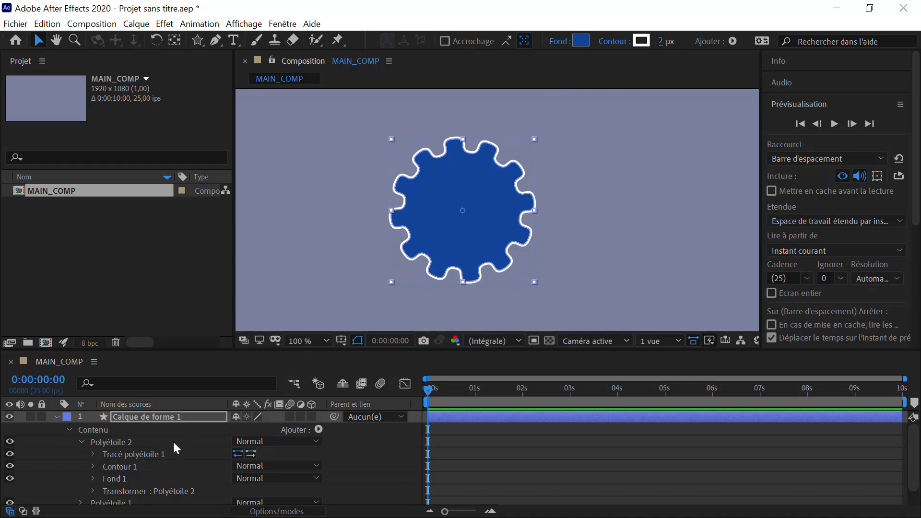
Set both the outer and inner radius of Polyétoile 2 to 55 to form the gear's central circle, and leave nothing selected.
{"action": "left_click", "coordinate": [93, 454]}
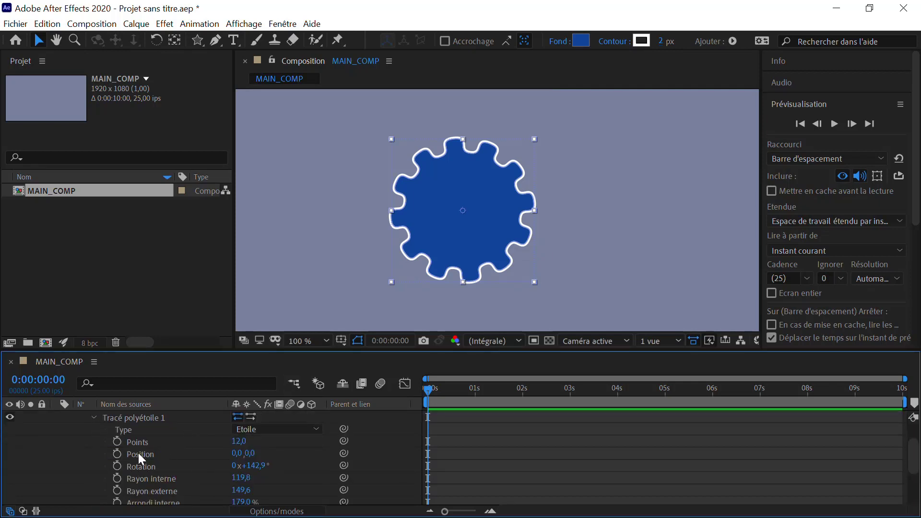
{"action": "scroll", "coordinate": [209, 456], "scroll_direction": "down", "scroll_amount": 2}
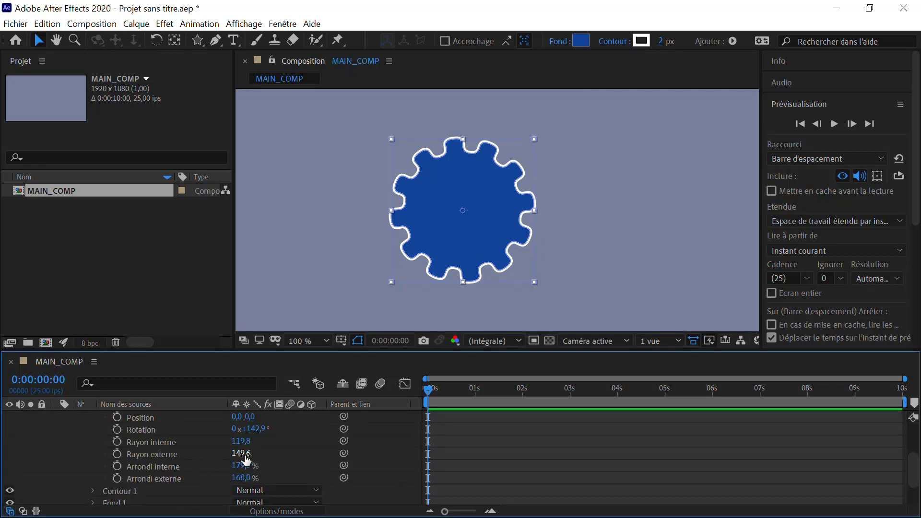
{"action": "left_click_drag", "start_coordinate": [243, 459], "coordinate": [175, 454]}
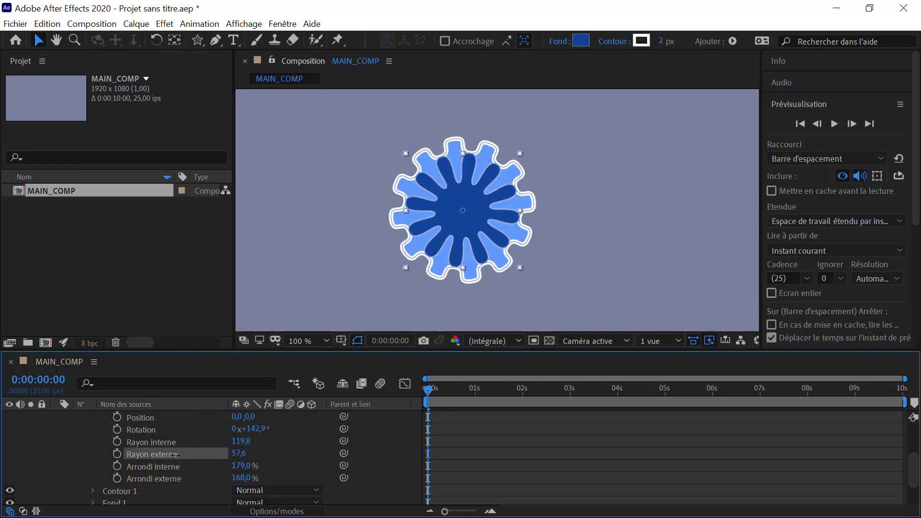
{"action": "left_click", "coordinate": [236, 453]}
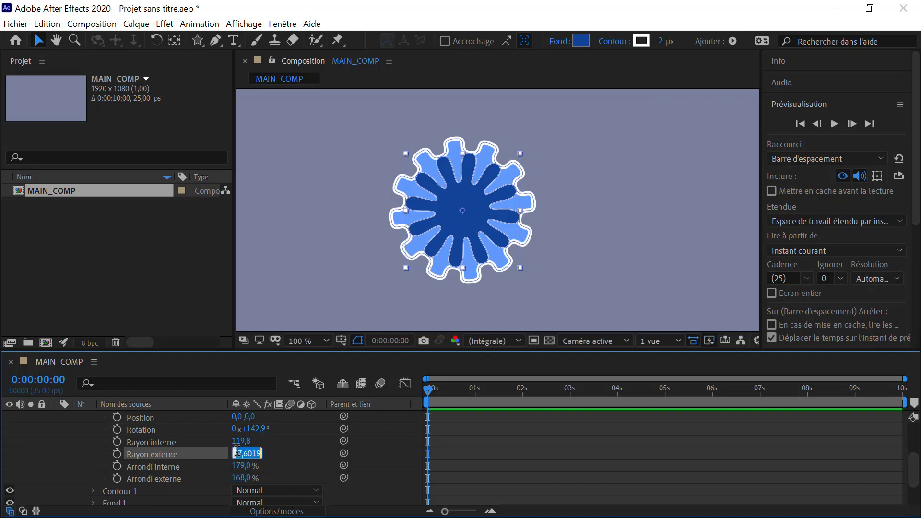
{"action": "type", "text": "55"}
{"action": "key", "text": "Return"}
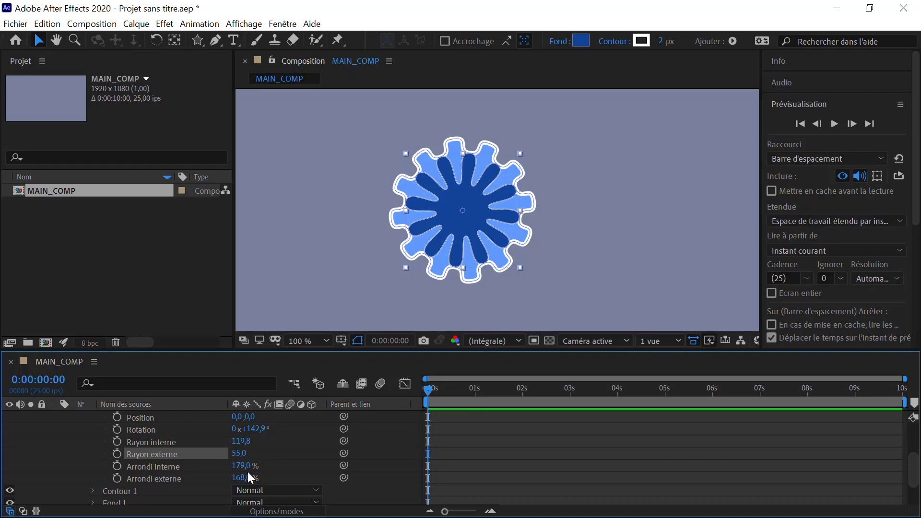
{"action": "left_click", "coordinate": [238, 442]}
{"action": "type", "text": "55"}
{"action": "key", "text": "Return"}
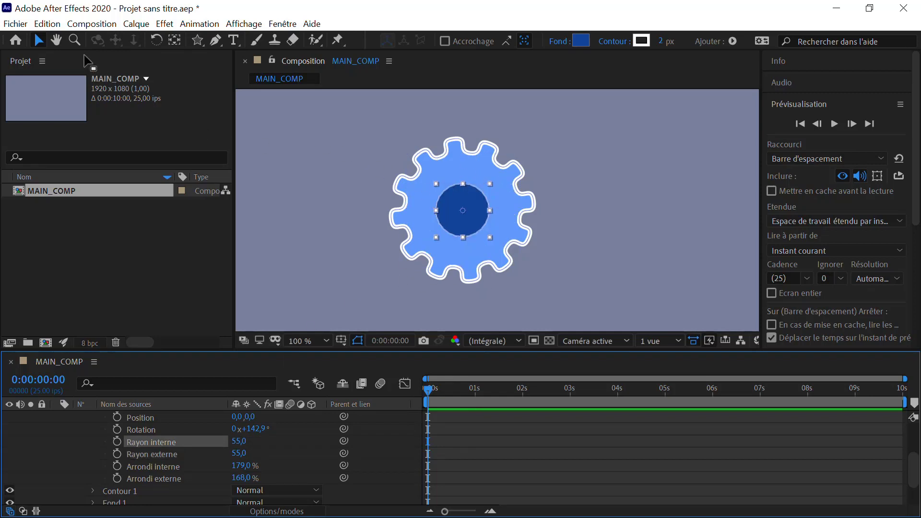
{"action": "left_click", "coordinate": [81, 451]}
{"action": "scroll", "coordinate": [81, 448], "scroll_direction": "up", "scroll_amount": 3}
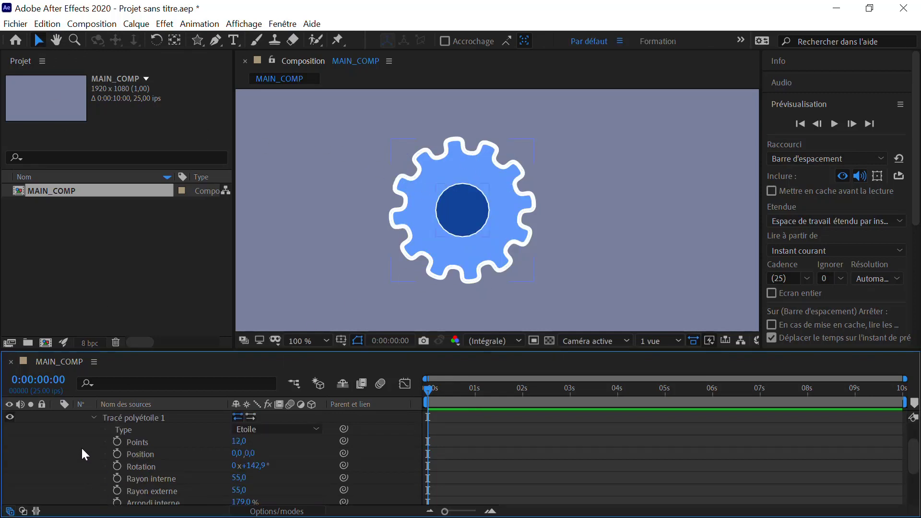
Collapse the polystar groups and center the anchor point of Calque de forme 1 in the layer's content.
{"action": "left_click", "coordinate": [93, 454]}
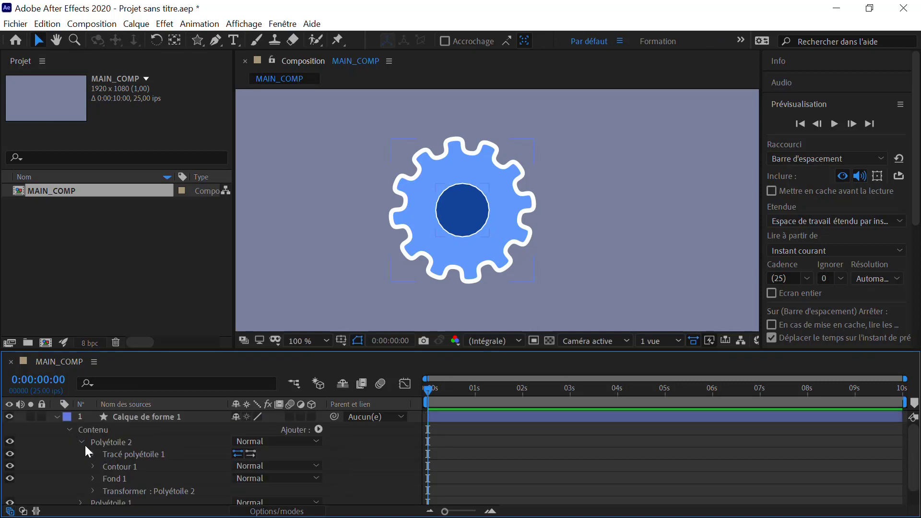
{"action": "left_click", "coordinate": [81, 443]}
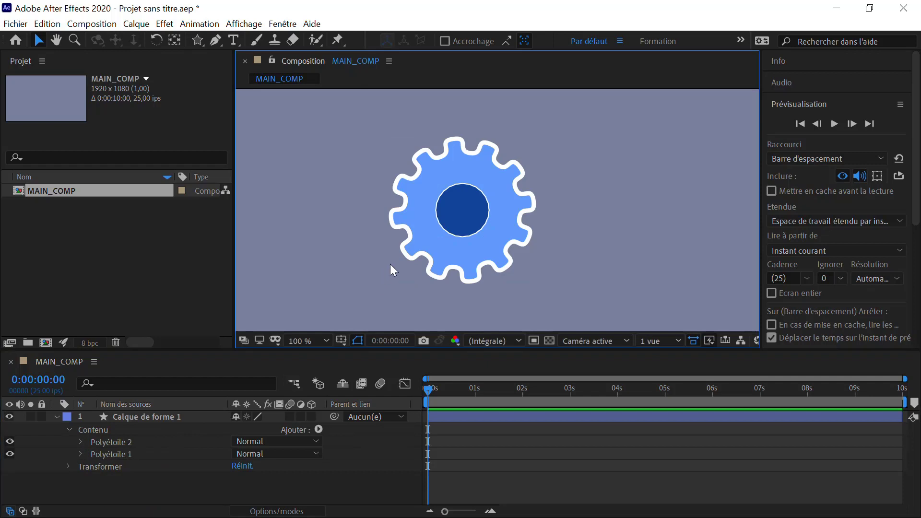
{"action": "scroll", "coordinate": [397, 256], "scroll_direction": "down", "scroll_amount": 2}
{"action": "left_click", "coordinate": [459, 226]}
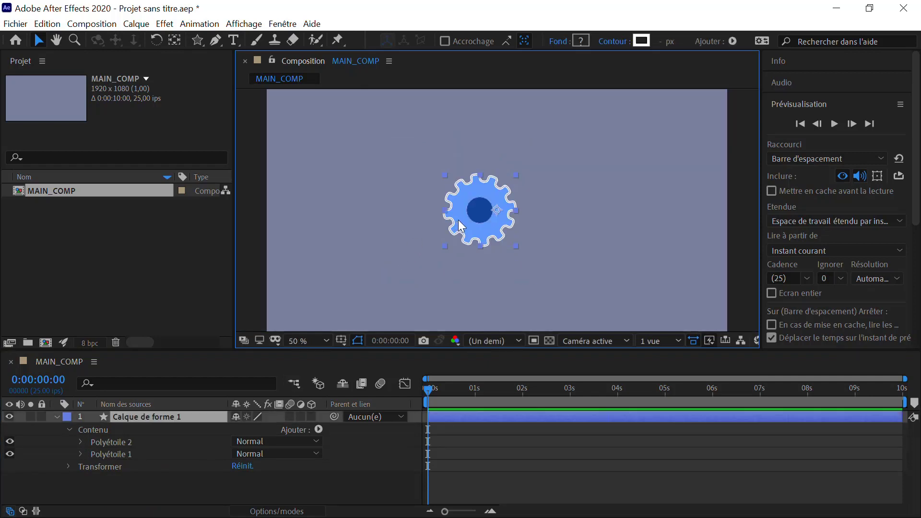
{"action": "scroll", "coordinate": [486, 211], "scroll_direction": "up", "scroll_amount": 2}
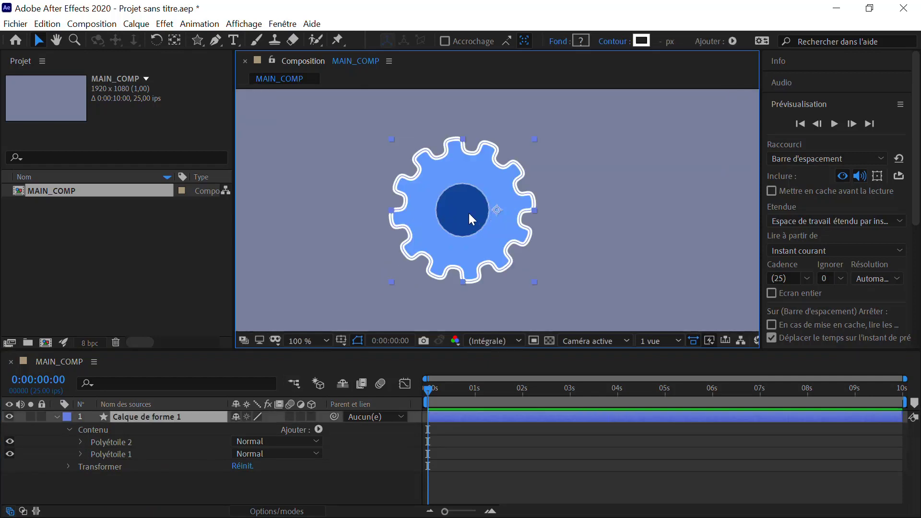
{"action": "right_click", "coordinate": [460, 214]}
{"action": "mouse_move", "coordinate": [514, 184]}
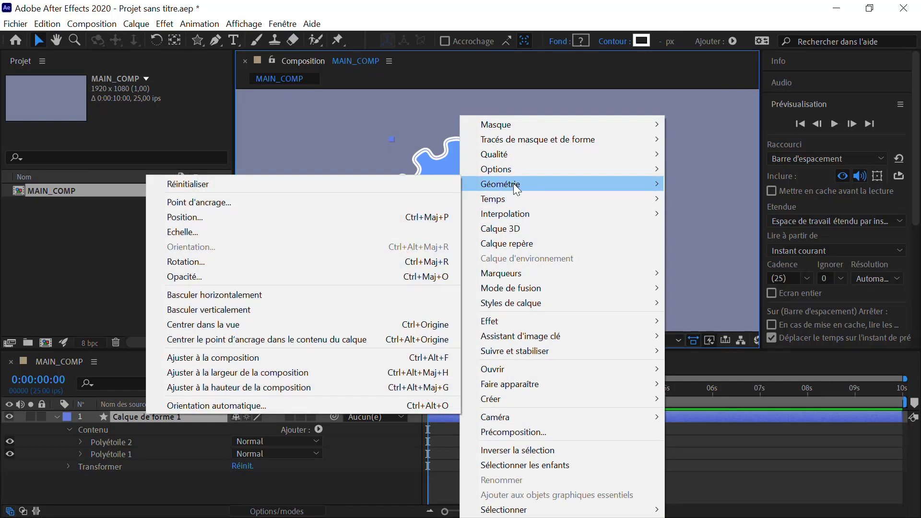
{"action": "left_click", "coordinate": [328, 334]}
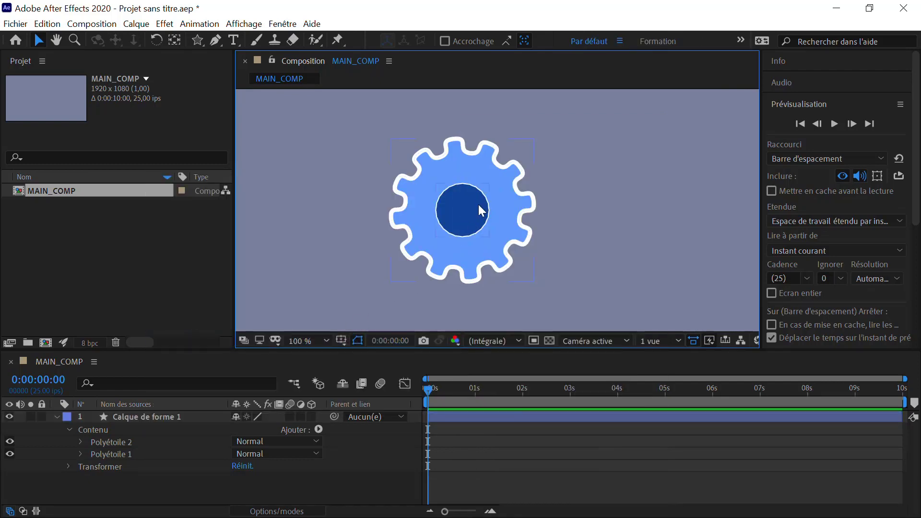
Center the gear layer horizontally in the composition and leave it deselected.
{"action": "left_click", "coordinate": [799, 103]}
{"action": "left_click", "coordinate": [791, 140]}
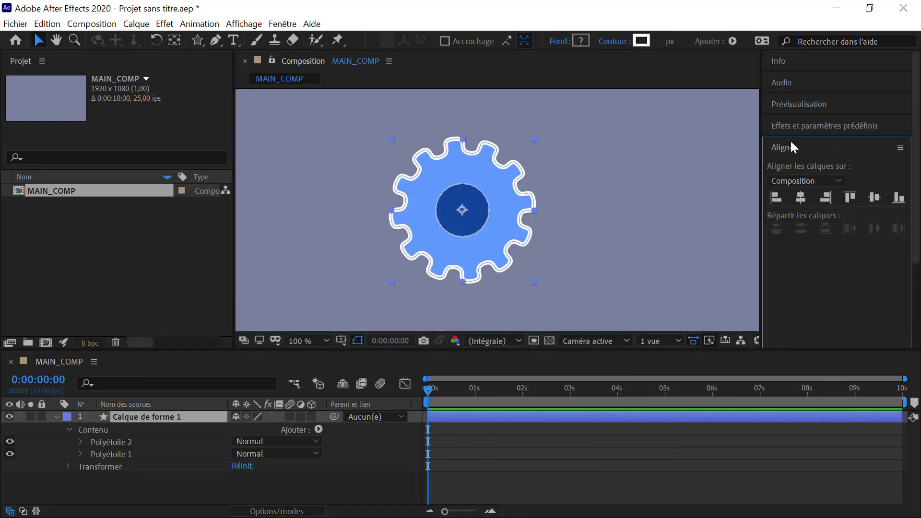
{"action": "left_click", "coordinate": [801, 198]}
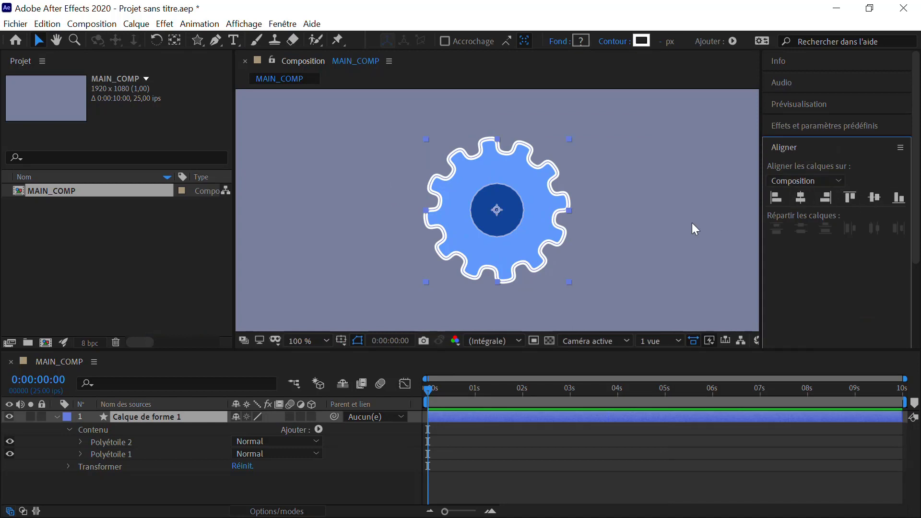
{"action": "left_click", "coordinate": [618, 227]}
{"action": "scroll", "coordinate": [504, 210], "scroll_direction": "down", "scroll_amount": 2}
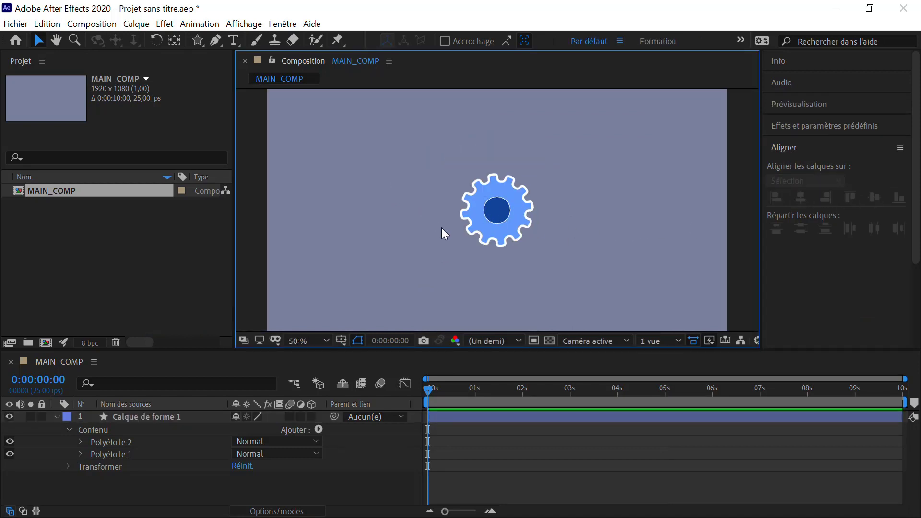
Set a starting rotation keyframe for Calque de forme 1 at 0:00:00:00.
{"action": "left_click", "coordinate": [68, 466]}
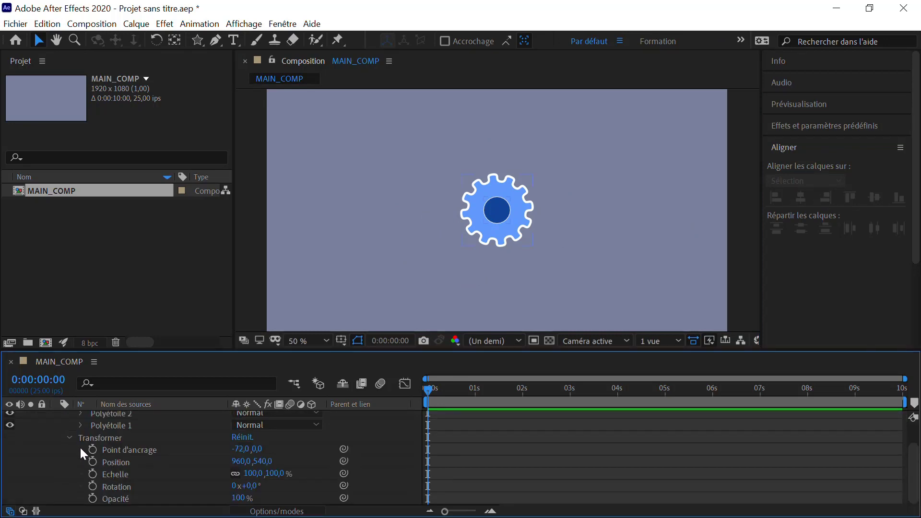
{"action": "left_click", "coordinate": [70, 438]}
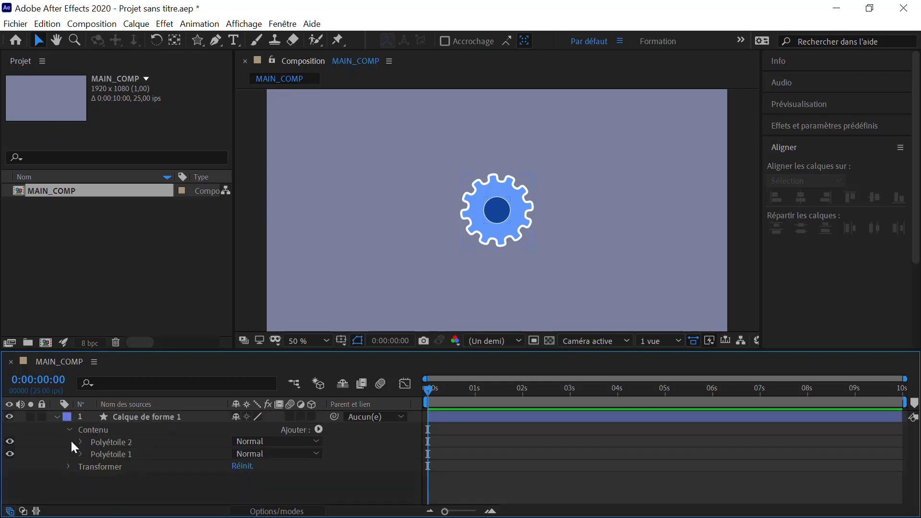
{"action": "left_click", "coordinate": [67, 466]}
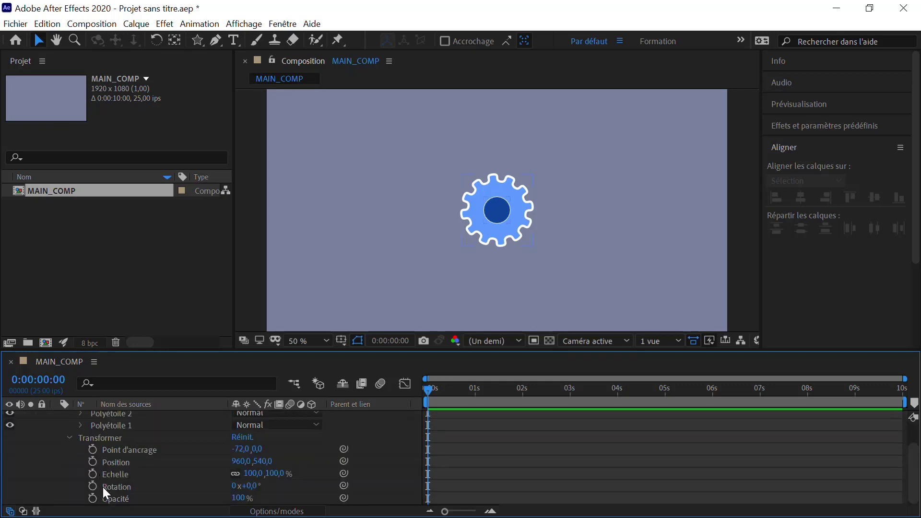
{"action": "left_click", "coordinate": [103, 486]}
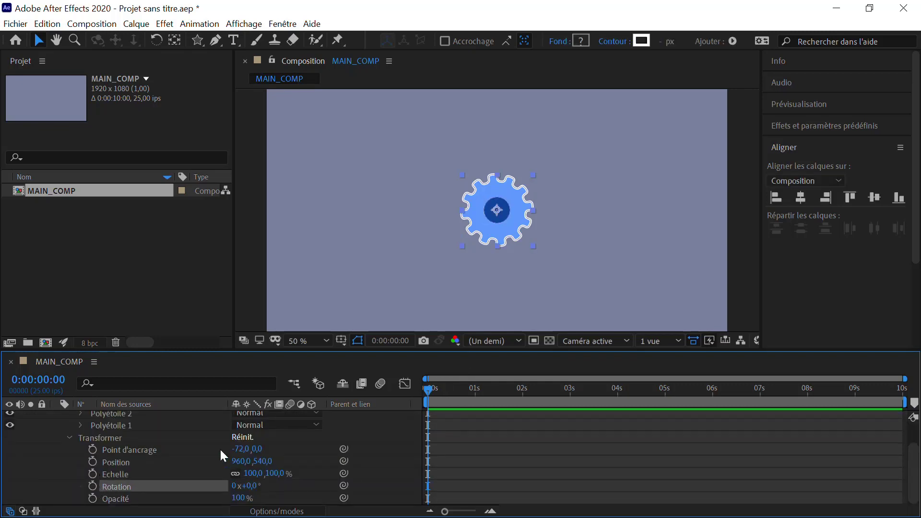
{"action": "left_click", "coordinate": [93, 486]}
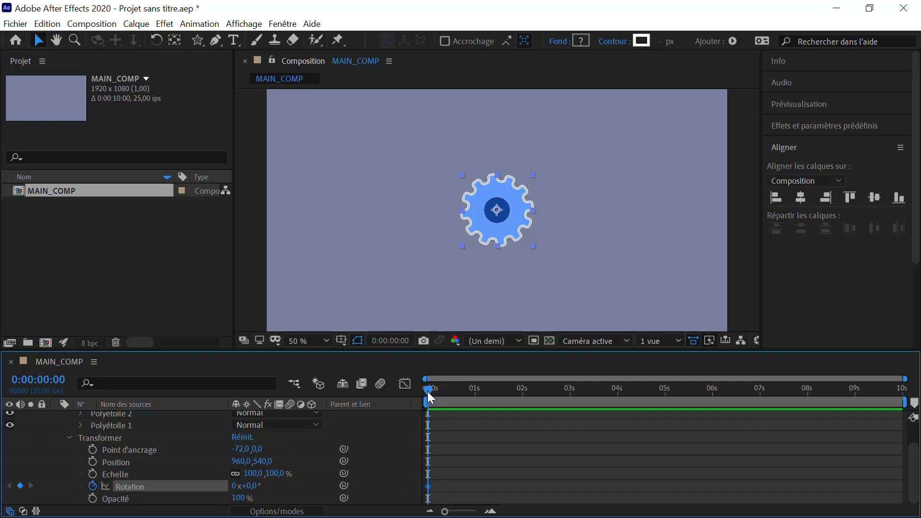
Set the rotation of Calque de forme 1 to 1 full revolution at 0:00:09:24.
{"action": "left_click_drag", "start_coordinate": [430, 390], "coordinate": [905, 392]}
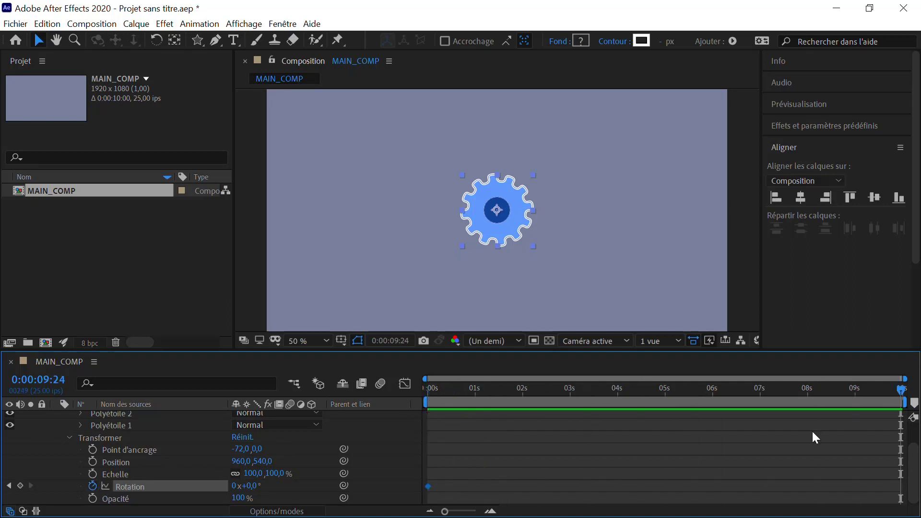
{"action": "left_click", "coordinate": [234, 486]}
{"action": "type", "text": "1"}
{"action": "key", "text": "Return"}
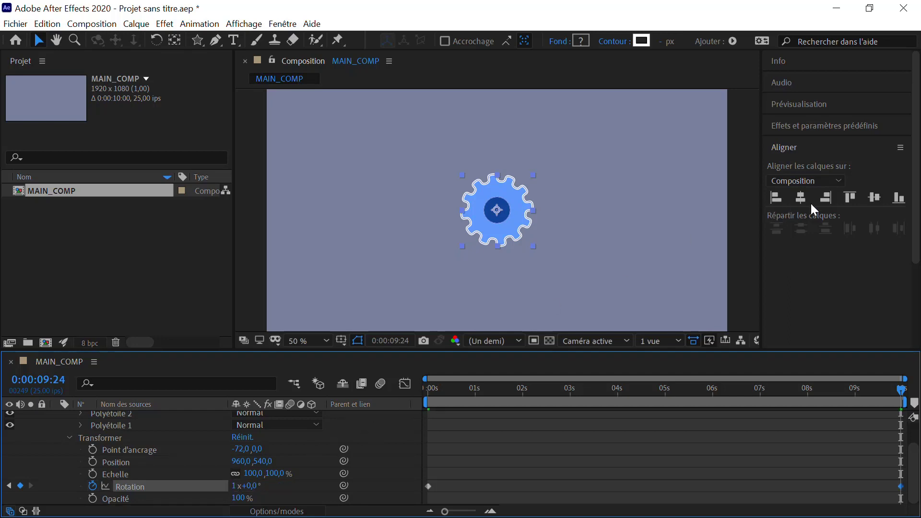
Preview the rotation animation of the gear.
{"action": "left_click", "coordinate": [809, 111]}
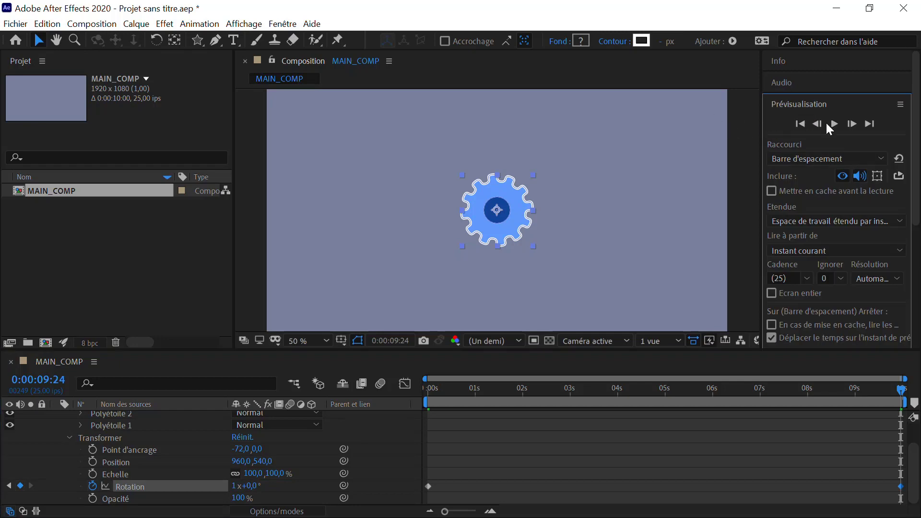
{"action": "left_click", "coordinate": [834, 123]}
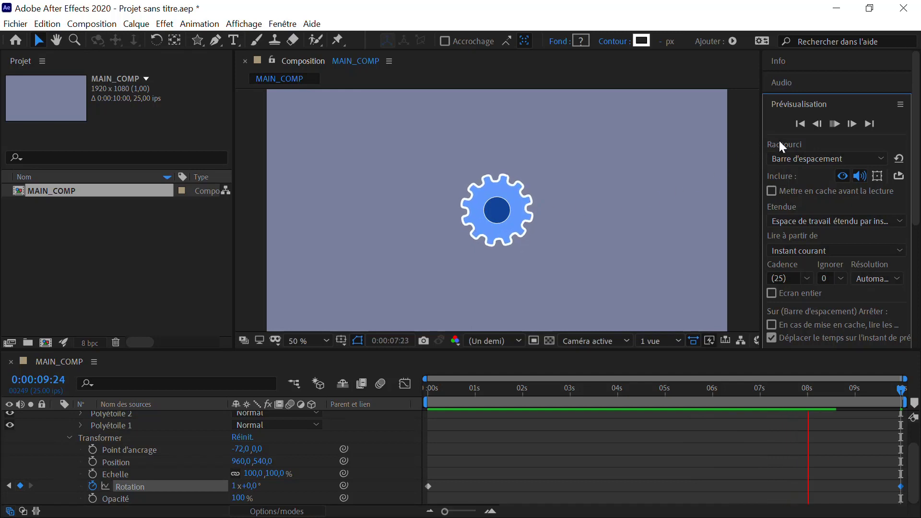
{"action": "left_click", "coordinate": [835, 124]}
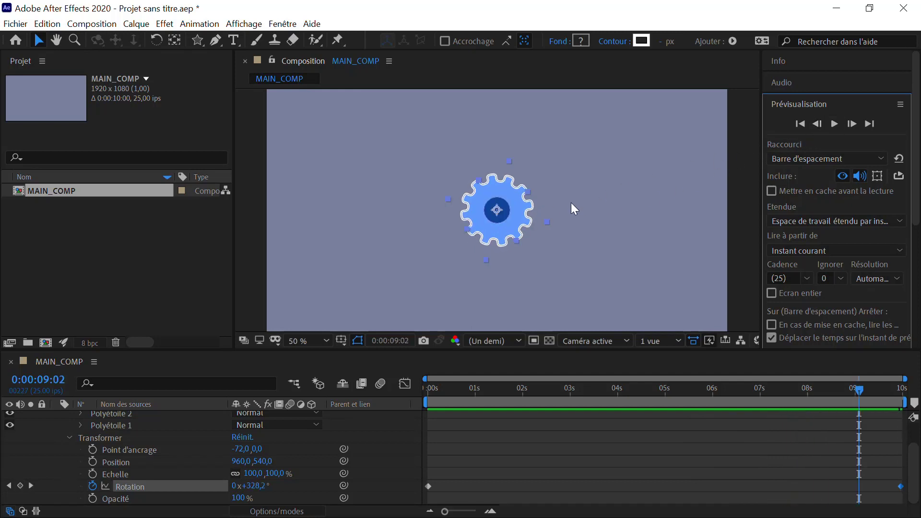
Duplicate Calque de forme 1 and place the copy to the upper right of the first gear so their teeth meet.
{"action": "scroll", "coordinate": [77, 450], "scroll_direction": "up", "scroll_amount": 2}
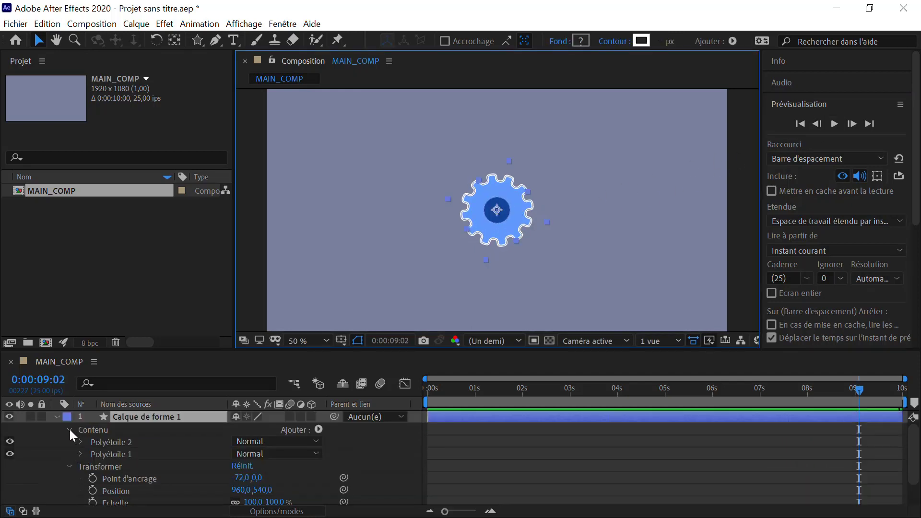
{"action": "left_click", "coordinate": [57, 417]}
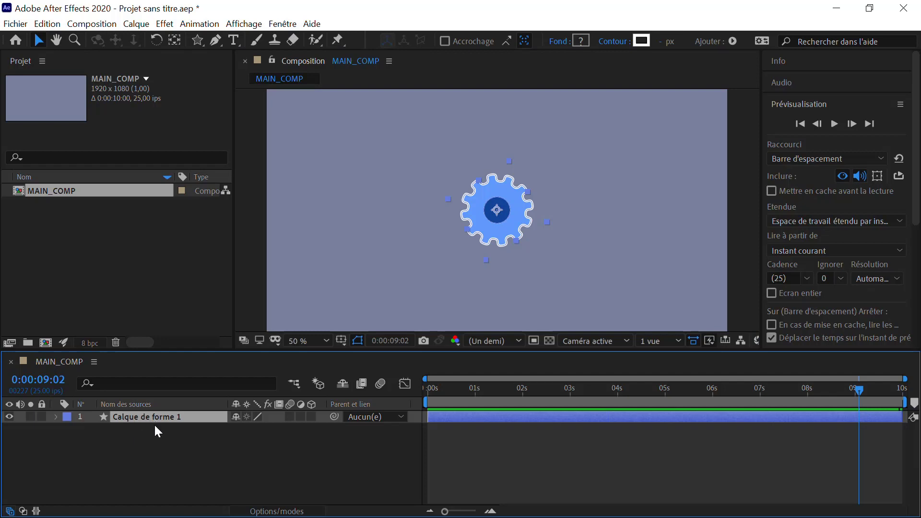
{"action": "key", "text": "ctrl+d"}
{"action": "left_click_drag", "start_coordinate": [489, 216], "coordinate": [573, 191]}
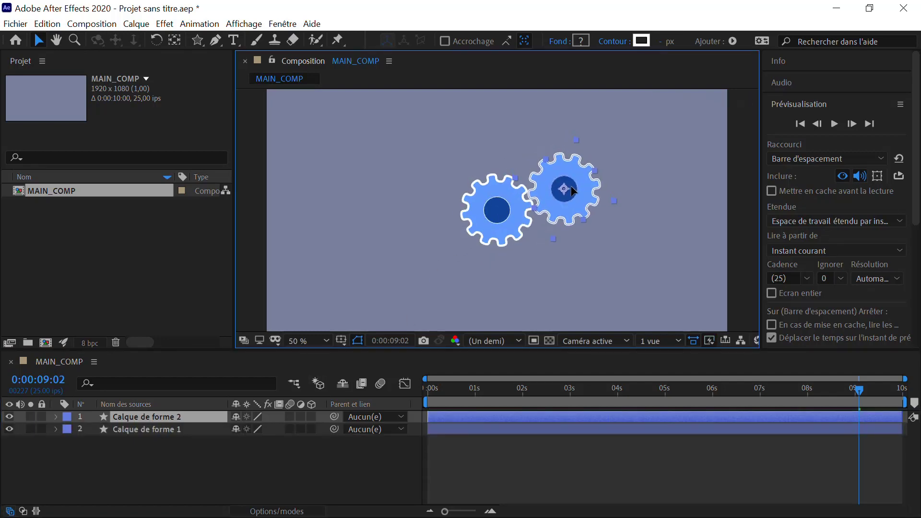
{"action": "key", "text": "Return"}
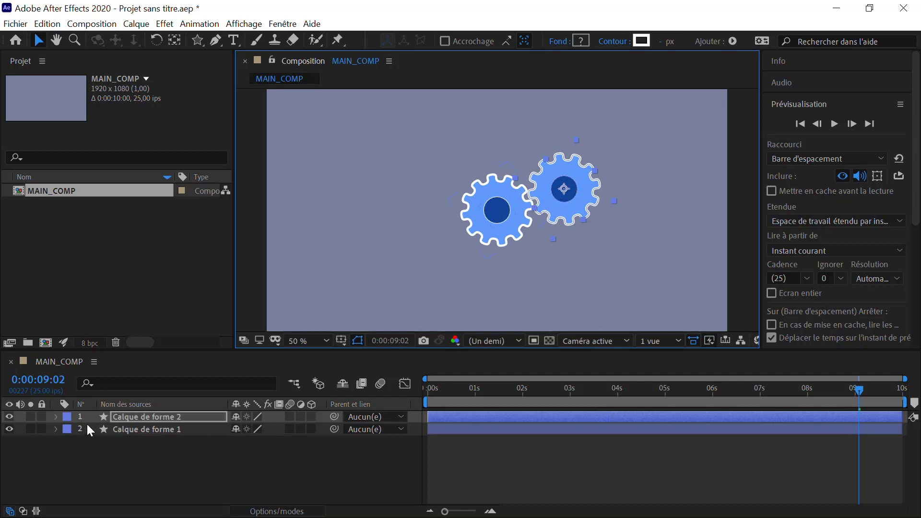
Set the rotation keyframe of Calque de forme 2 at 0:00:09:24 to -1 revolution.
{"action": "key", "text": "r"}
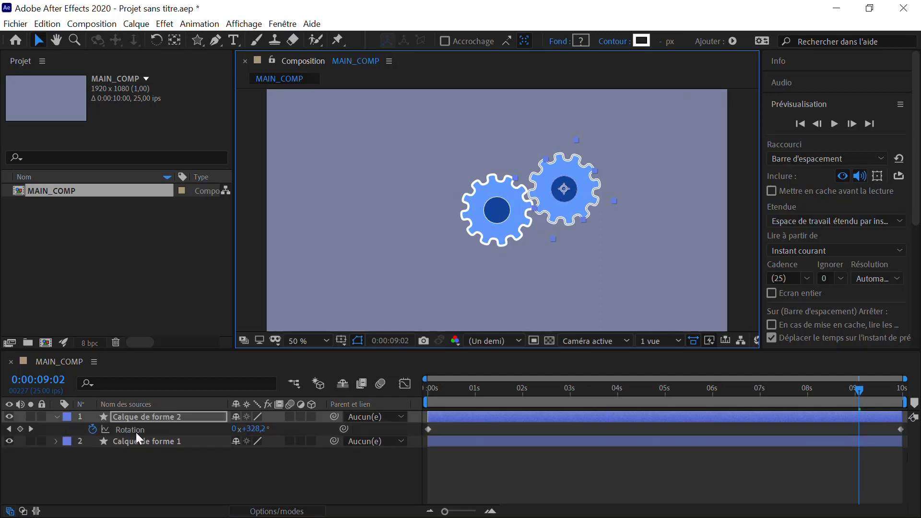
{"action": "left_click_drag", "start_coordinate": [857, 392], "coordinate": [902, 390]}
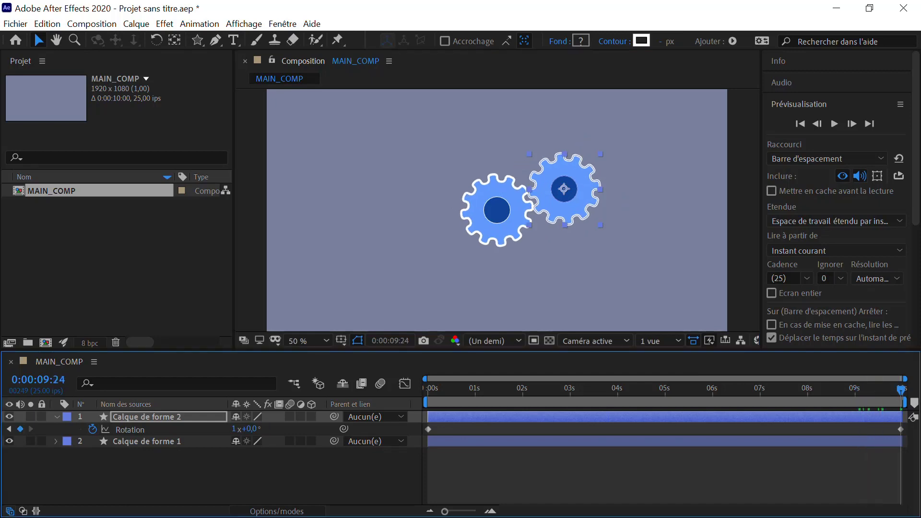
{"action": "left_click", "coordinate": [233, 429]}
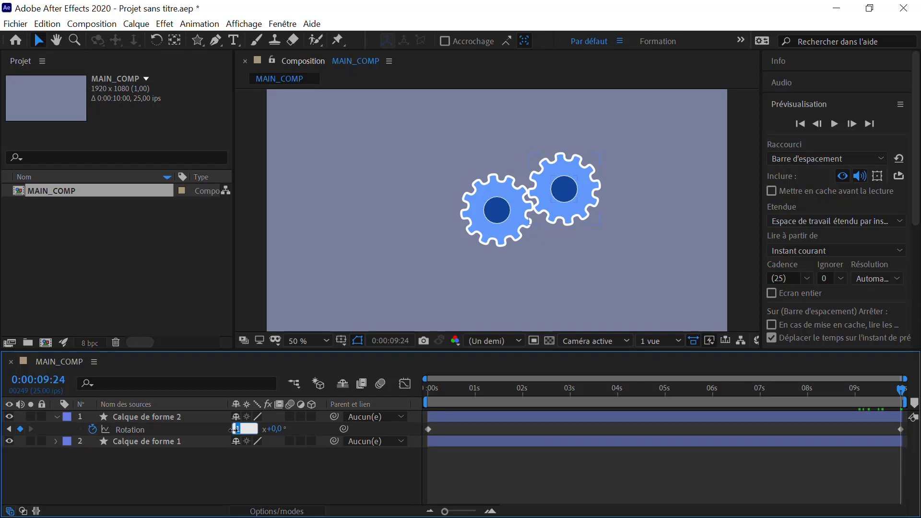
{"action": "type", "text": "-1"}
{"action": "key", "text": "Return"}
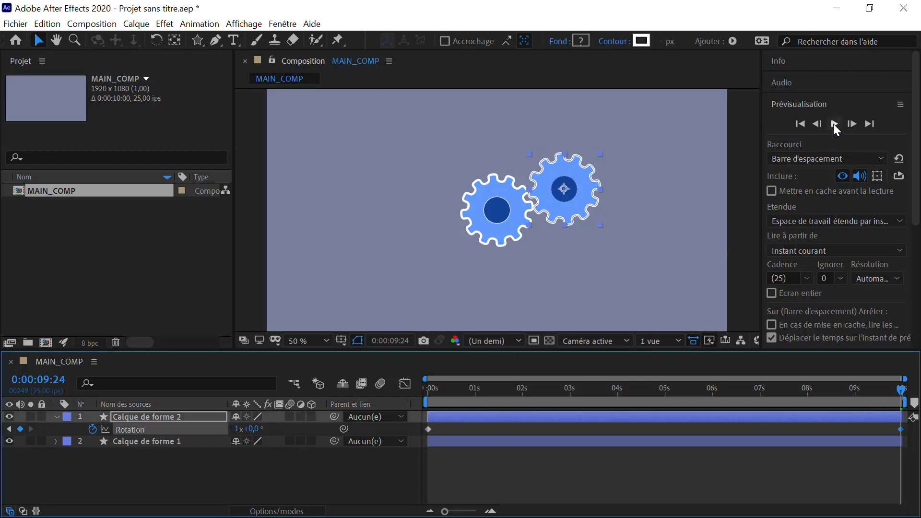
Preview both gears turning and move Calque de forme 2 slightly down to about position 1240, 464 to refine the meshing.
{"action": "left_click", "coordinate": [833, 124]}
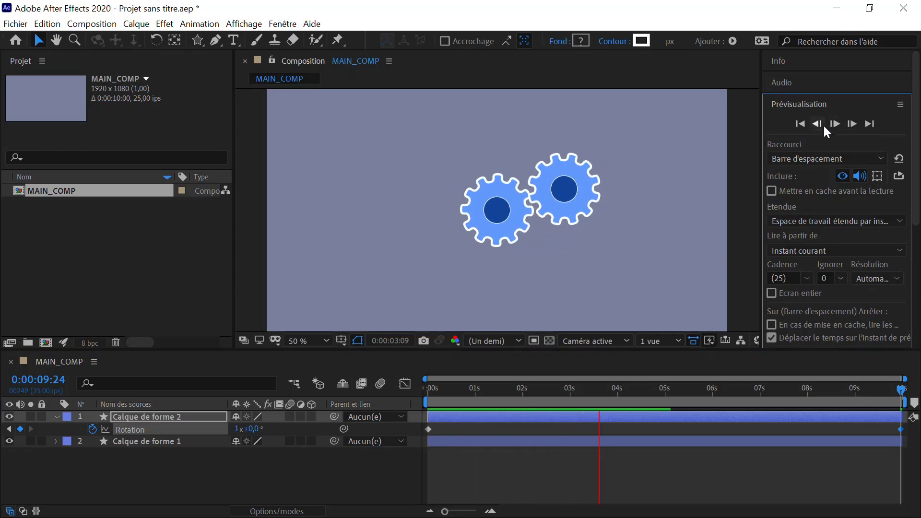
{"action": "key", "text": "space"}
{"action": "scroll", "coordinate": [523, 218], "scroll_direction": "up", "scroll_amount": 2}
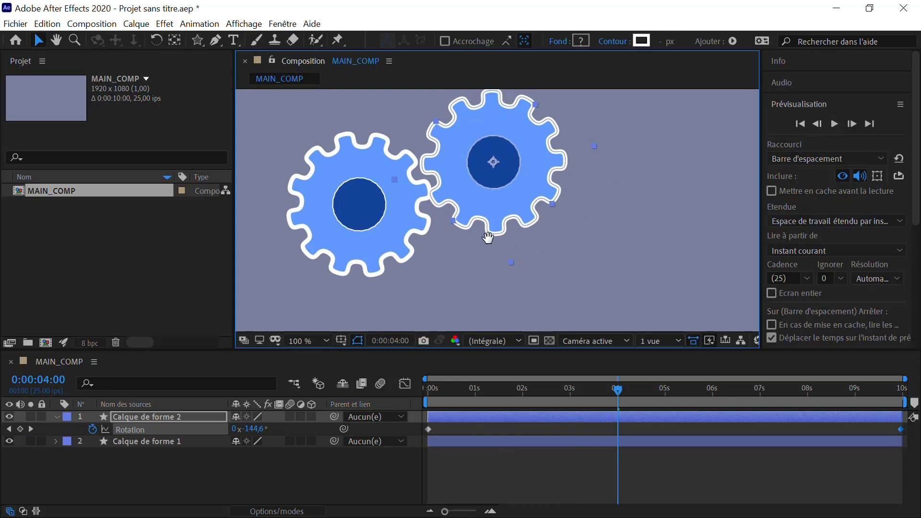
{"action": "left_click_drag", "start_coordinate": [488, 237], "coordinate": [489, 252]}
{"action": "left_click_drag", "start_coordinate": [479, 202], "coordinate": [480, 209]}
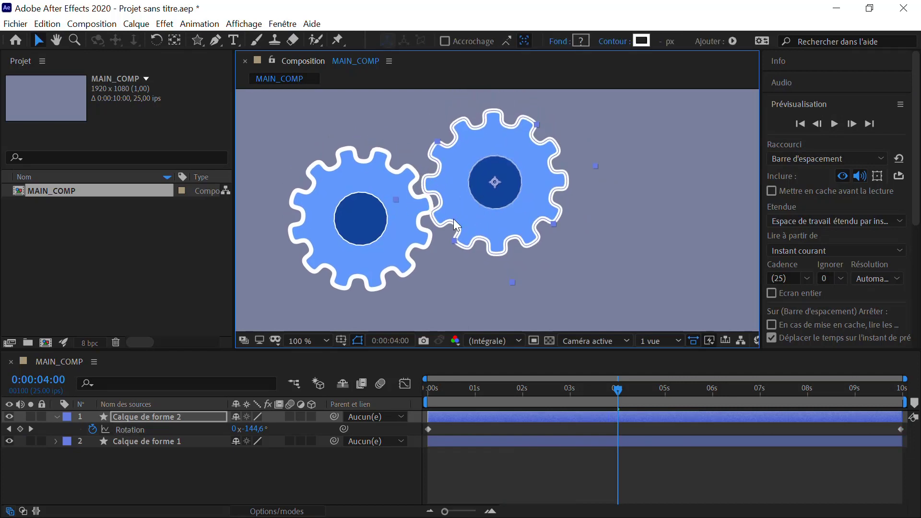
Reshape the teeth of Calque de forme 2 in Polyétoile 1: inner radius 102.8, inner roundness 278%, outer roundness 121%.
{"action": "left_click", "coordinate": [453, 219]}
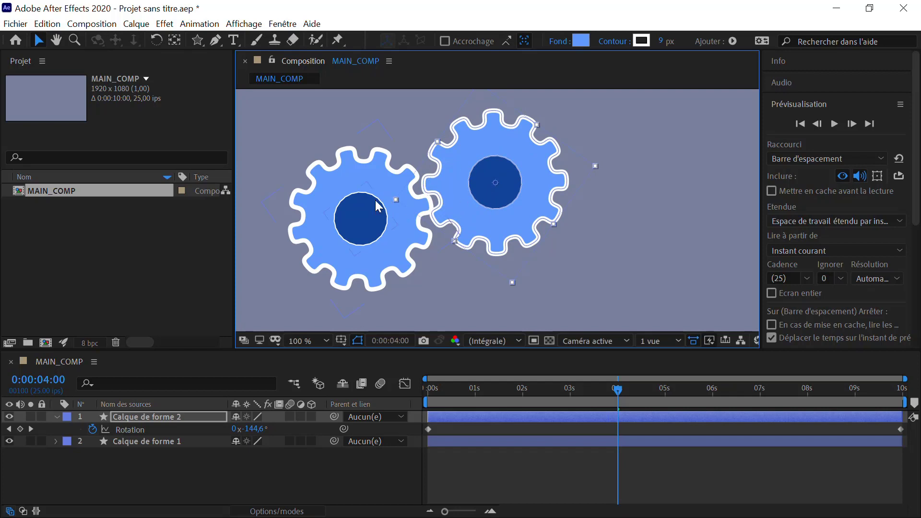
{"action": "left_click", "coordinate": [57, 416]}
{"action": "left_click", "coordinate": [56, 417]}
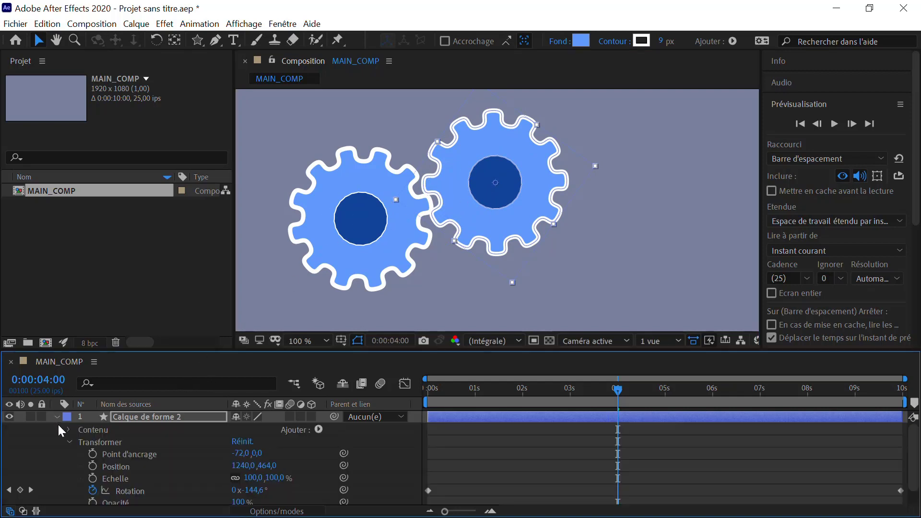
{"action": "left_click", "coordinate": [69, 430]}
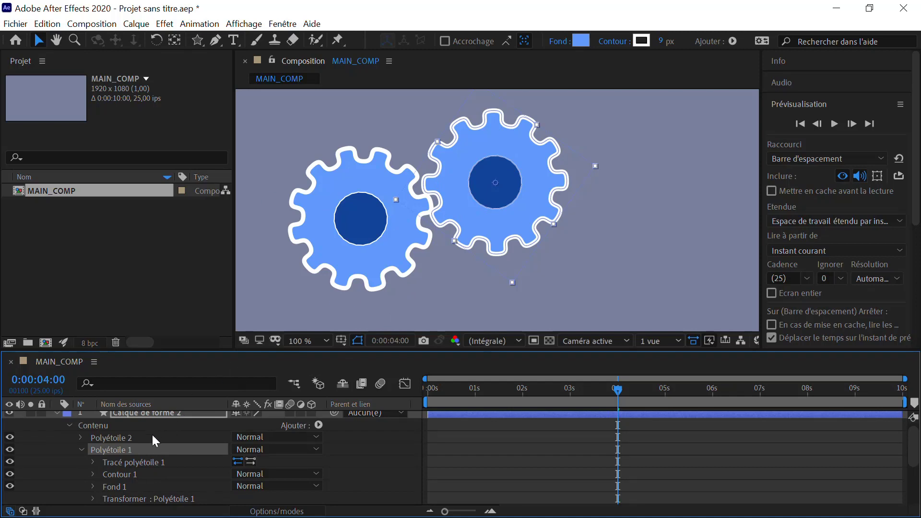
{"action": "left_click", "coordinate": [93, 462]}
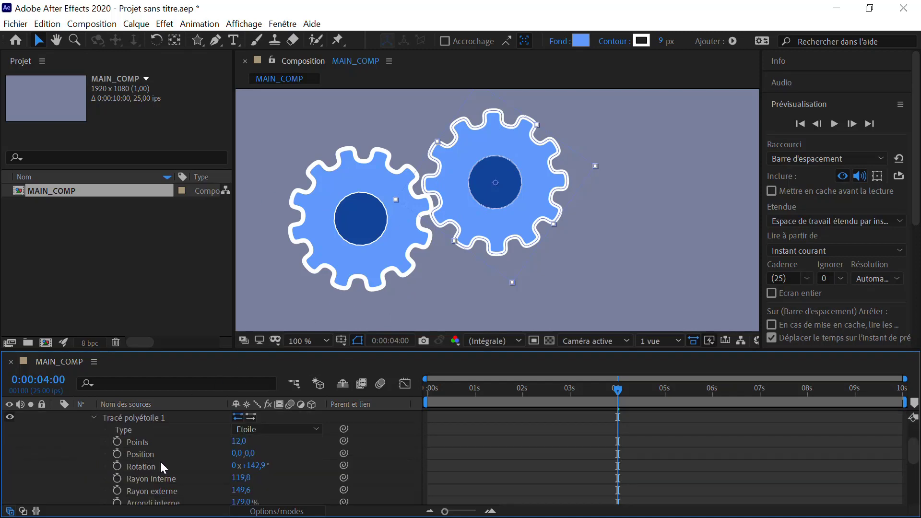
{"action": "scroll", "coordinate": [168, 462], "scroll_direction": "down", "scroll_amount": 1}
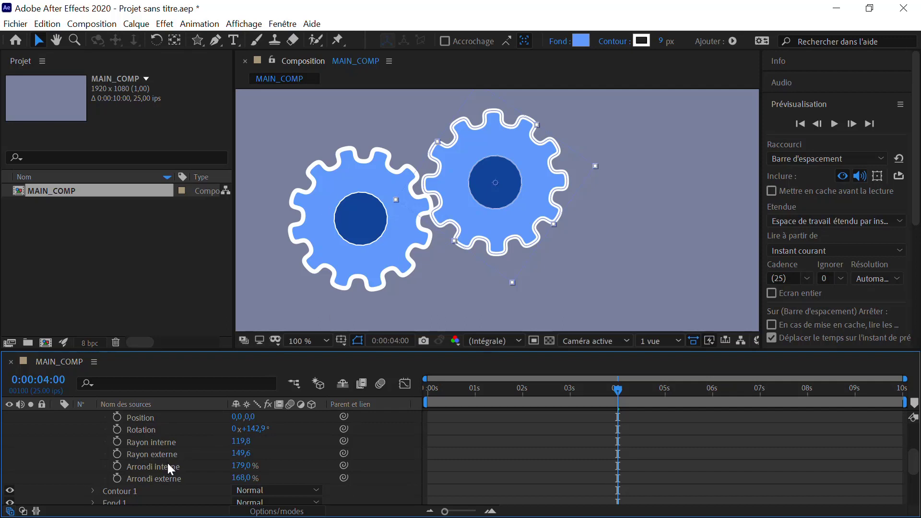
{"action": "left_click_drag", "start_coordinate": [240, 466], "coordinate": [280, 448]}
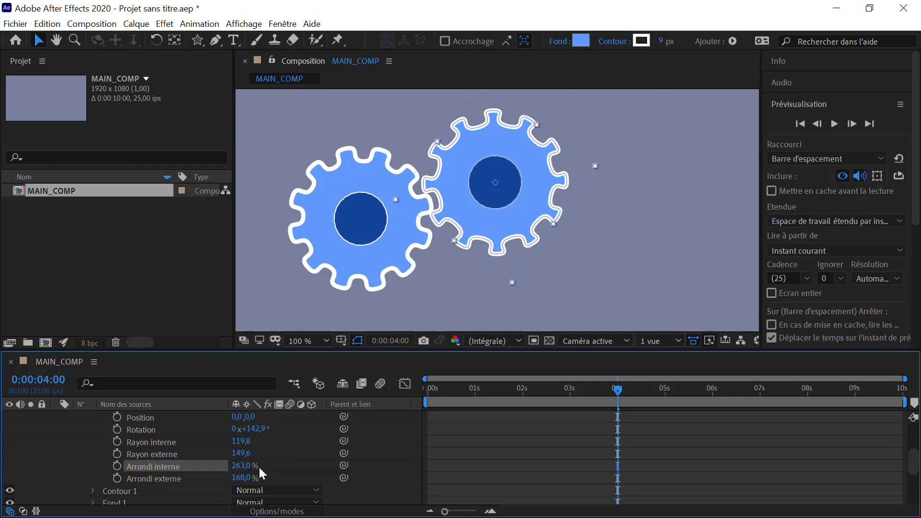
{"action": "mouse_move", "coordinate": [240, 478]}
{"action": "left_mouse_down"}
{"action": "mouse_move", "coordinate": [254, 471]}
{"action": "mouse_move", "coordinate": [222, 476]}
{"action": "left_mouse_up"}
{"action": "left_click_drag", "start_coordinate": [218, 477], "coordinate": [216, 479]}
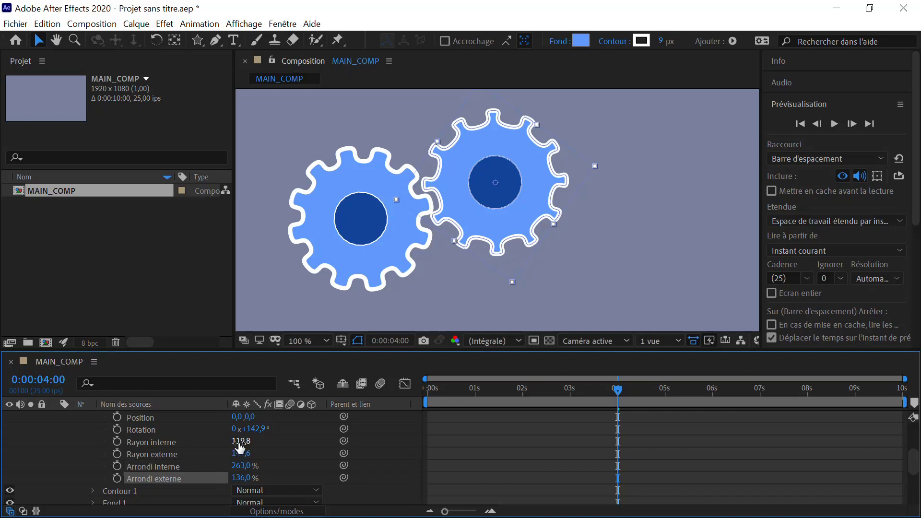
{"action": "left_click_drag", "start_coordinate": [240, 442], "coordinate": [228, 445]}
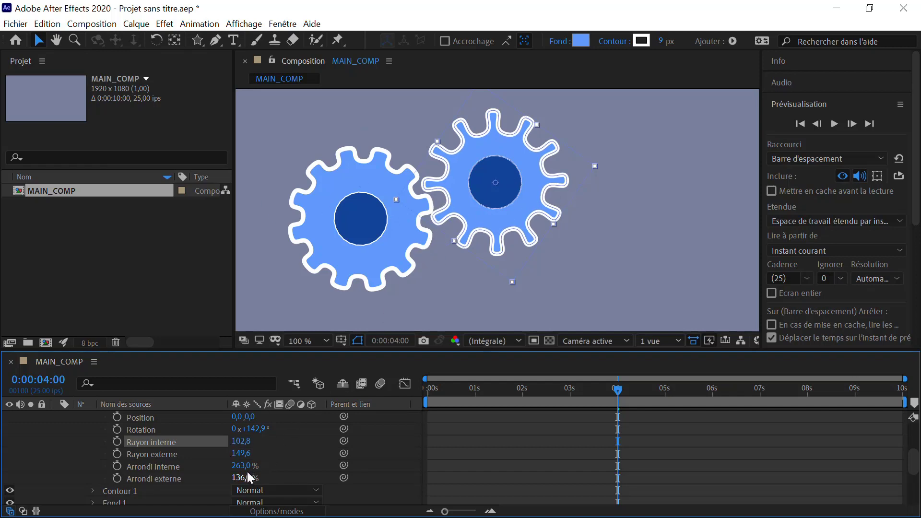
{"action": "left_click_drag", "start_coordinate": [243, 469], "coordinate": [231, 476]}
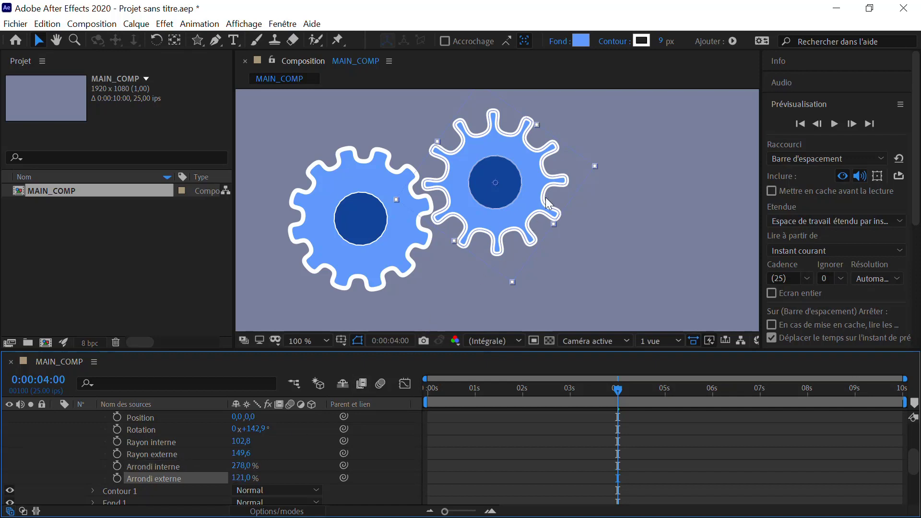
Change the toothed body's fill on the upper-right gear to the darker blue 2967D2.
{"action": "left_click", "coordinate": [585, 40]}
{"action": "left_click", "coordinate": [337, 321]}
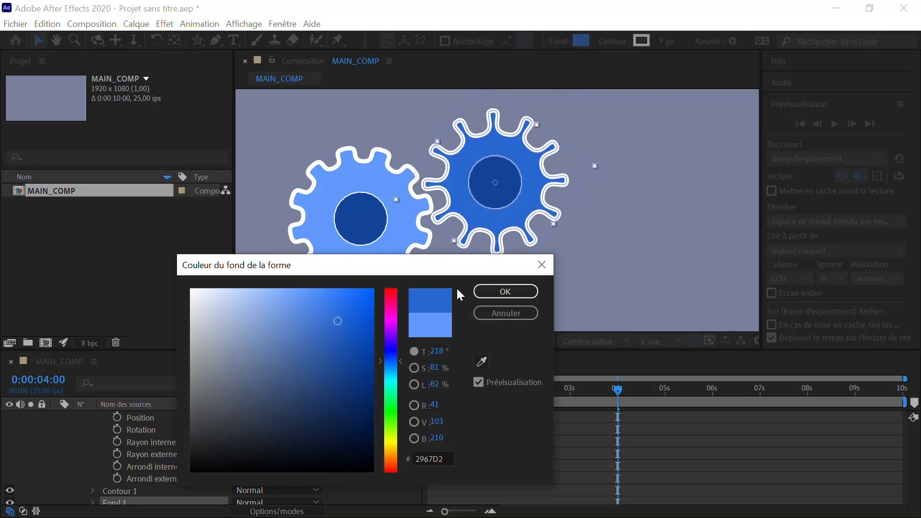
{"action": "left_click", "coordinate": [503, 293]}
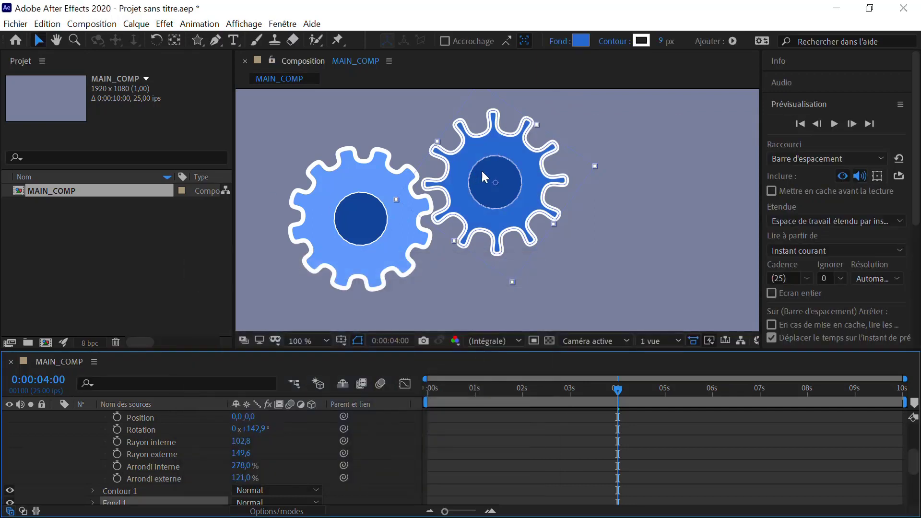
Fill the centre disc of the upper-right gear with a very dark navy blue.
{"action": "double_click", "coordinate": [506, 183]}
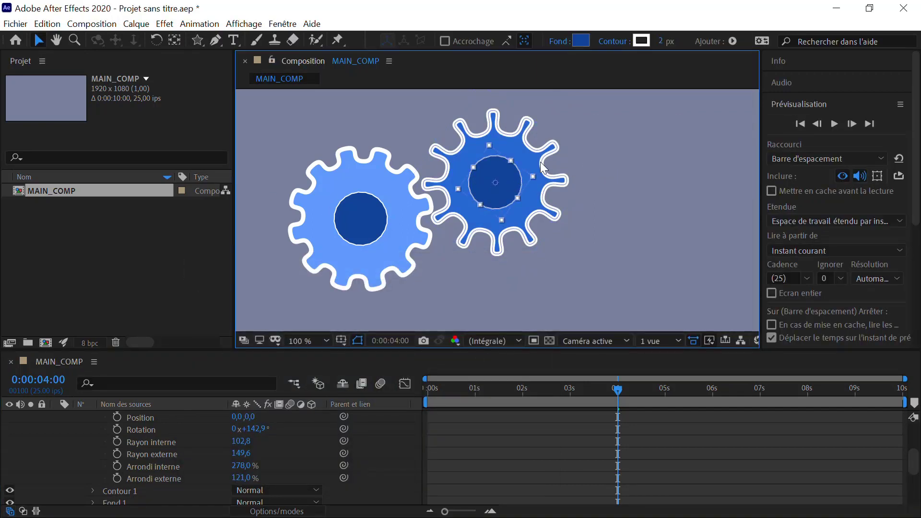
{"action": "left_click", "coordinate": [582, 41]}
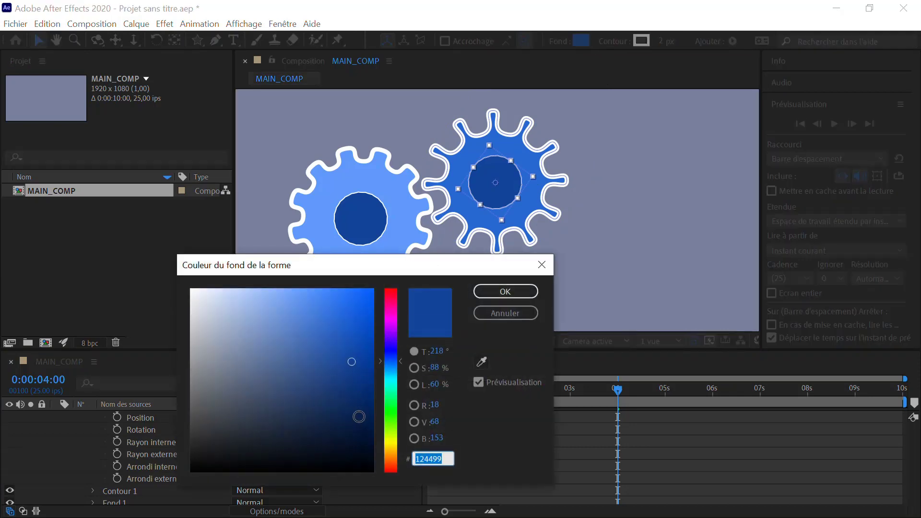
{"action": "key", "text": "ctrl+v"}
{"action": "key", "text": "Tab"}
{"action": "left_click", "coordinate": [498, 292]}
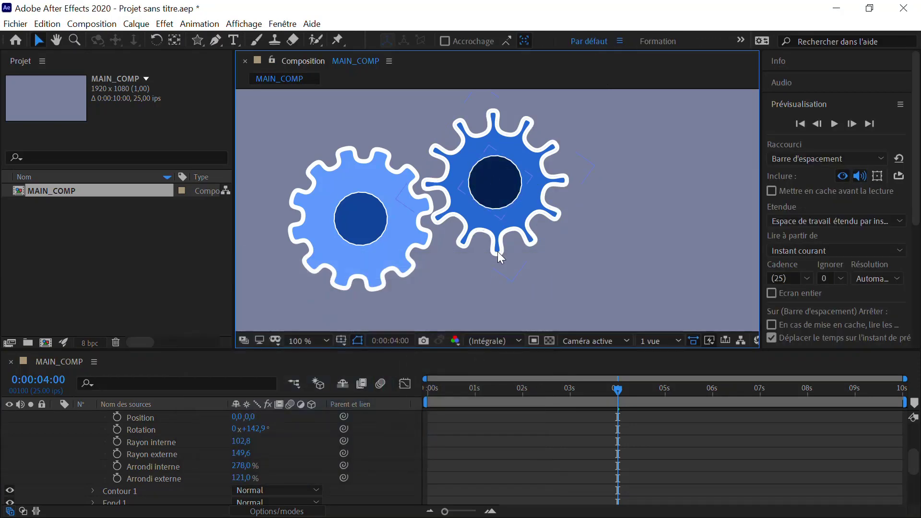
Move the dark blue gear slightly down and toward the light blue gear so their teeth mesh more deeply.
{"action": "key", "text": "comma"}
{"action": "key", "text": "comma"}
{"action": "key", "text": "period"}
{"action": "key", "text": "period"}
{"action": "left_click_drag", "start_coordinate": [500, 183], "coordinate": [494, 185]}
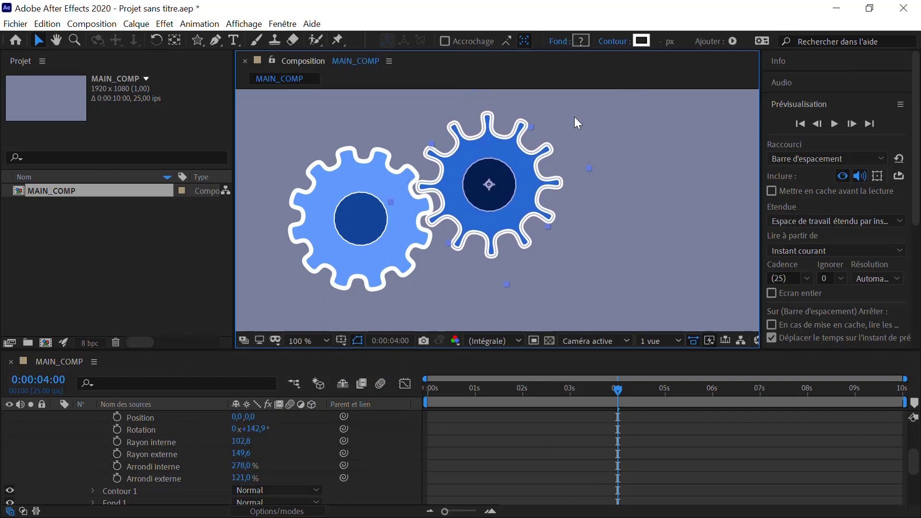
Thin the stroke of the dark blue gear's toothed body to about 5 px.
{"action": "double_click", "coordinate": [548, 145]}
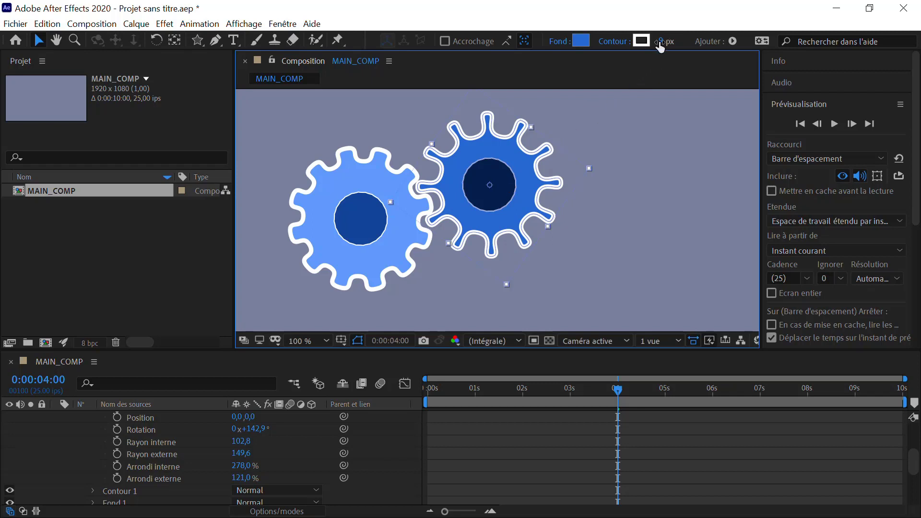
{"action": "left_click_drag", "start_coordinate": [661, 42], "coordinate": [660, 43]}
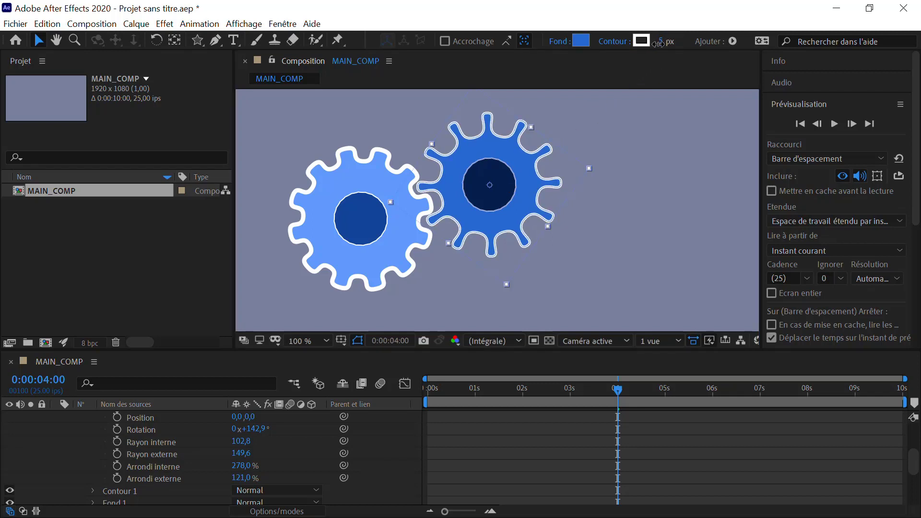
{"action": "left_click", "coordinate": [607, 193]}
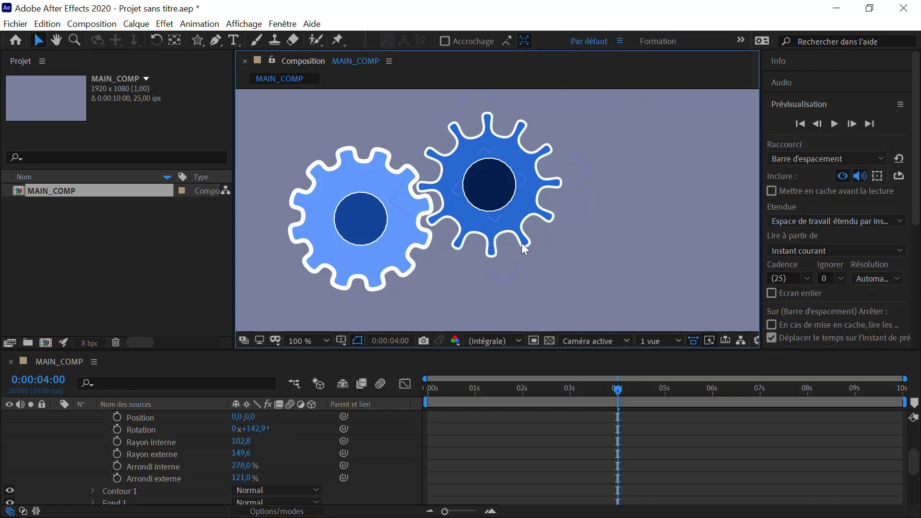
Preview the reshaped dark blue gear turning against the light blue gear.
{"action": "left_click", "coordinate": [834, 124]}
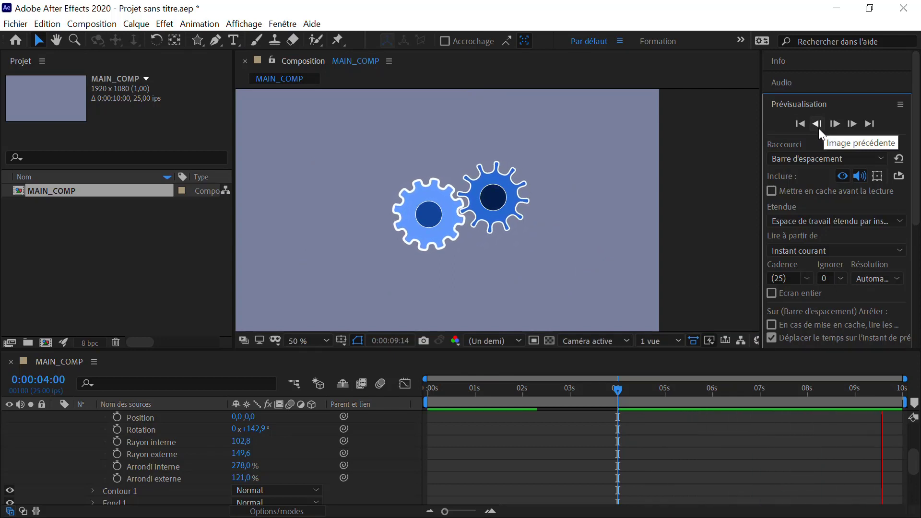
{"action": "left_click", "coordinate": [829, 123]}
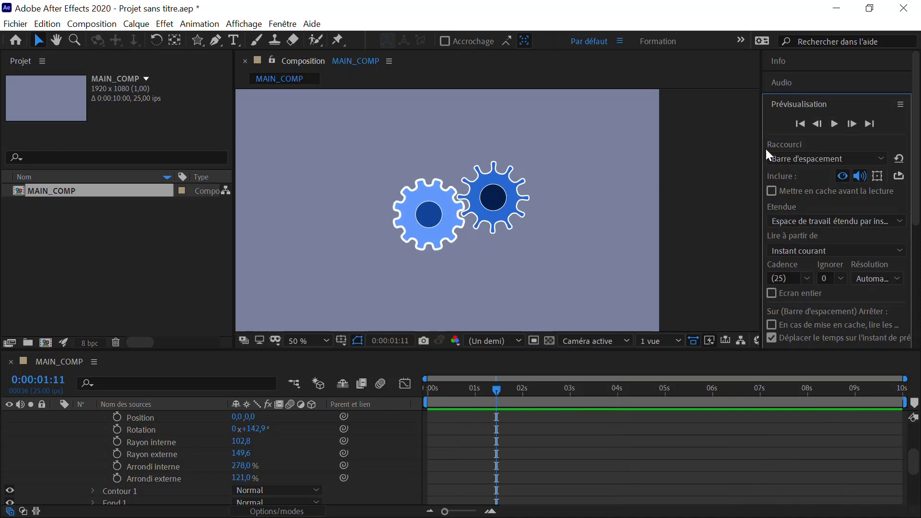
{"action": "left_click", "coordinate": [589, 191]}
Duplicate the dark blue gear and mesh the copy with the lower-left side of the light blue gear.
{"action": "left_click", "coordinate": [510, 204]}
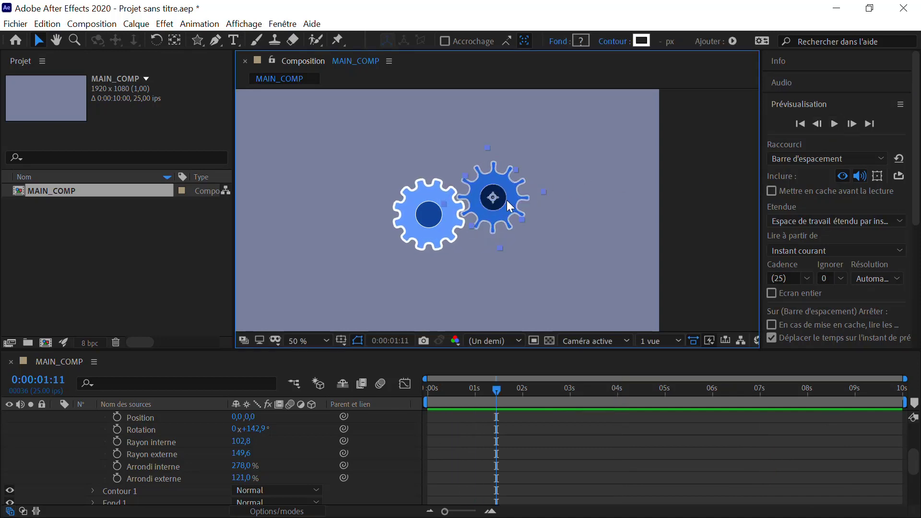
{"action": "key", "text": "ctrl+d"}
{"action": "left_click_drag", "start_coordinate": [508, 203], "coordinate": [379, 238]}
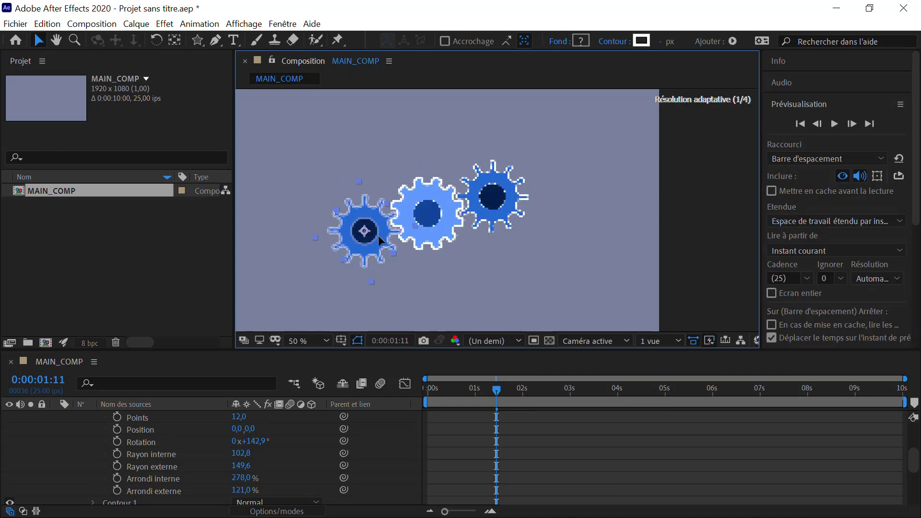
{"action": "scroll", "coordinate": [379, 237], "scroll_direction": "up", "scroll_amount": 4}
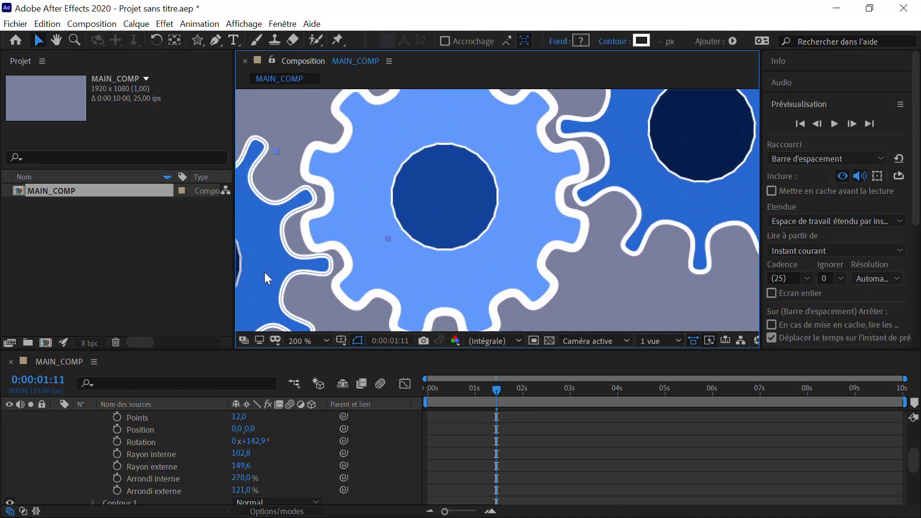
{"action": "left_click_drag", "start_coordinate": [255, 272], "coordinate": [263, 273]}
{"action": "key", "text": "Down"}
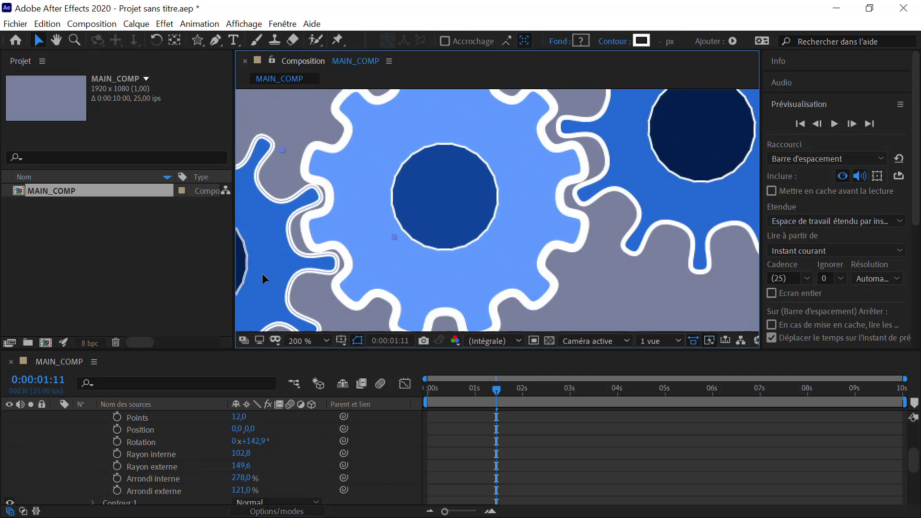
{"action": "key", "text": "Down"}
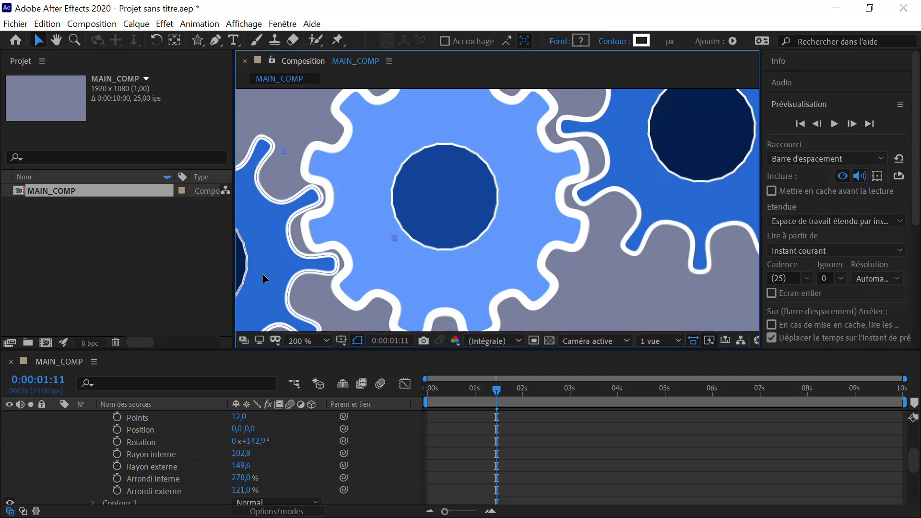
{"action": "key", "text": "Down"}
Duplicate the lower-left dark blue gear and mesh the copy with the teeth above the light blue gear.
{"action": "key", "text": "comma"}
{"action": "key", "text": "comma"}
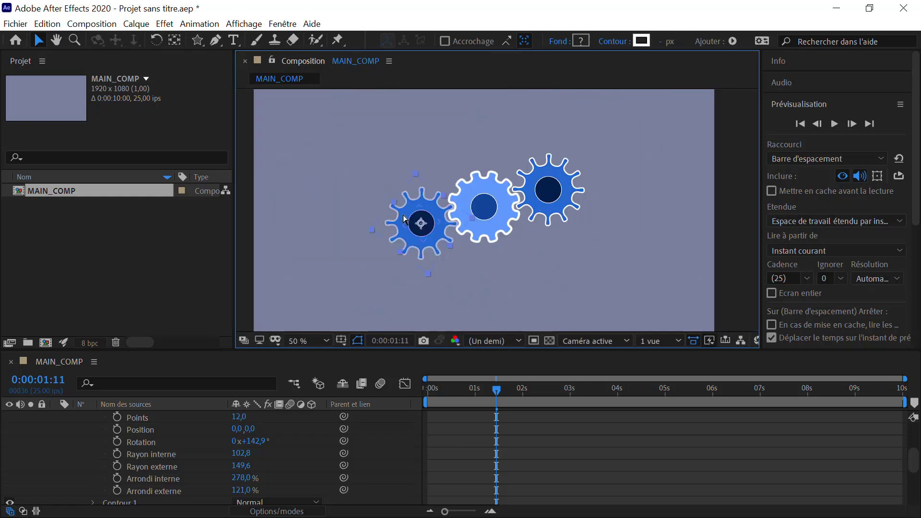
{"action": "key", "text": "ctrl+d"}
{"action": "left_click_drag", "start_coordinate": [418, 221], "coordinate": [468, 143]}
{"action": "scroll", "coordinate": [468, 143], "scroll_direction": "up", "scroll_amount": 4}
{"action": "left_click_drag", "start_coordinate": [473, 175], "coordinate": [448, 298]}
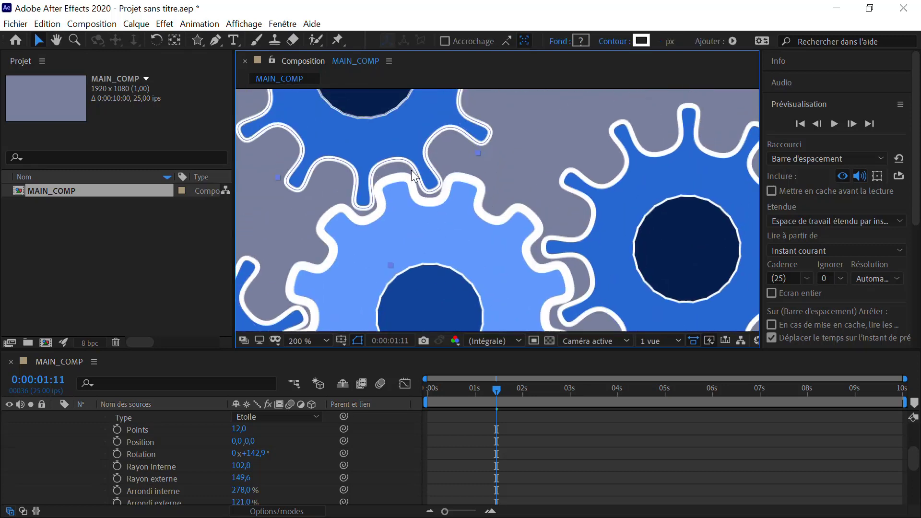
{"action": "key", "text": "Left"}
{"action": "key", "text": "Left"}
{"action": "key", "text": "Left"}
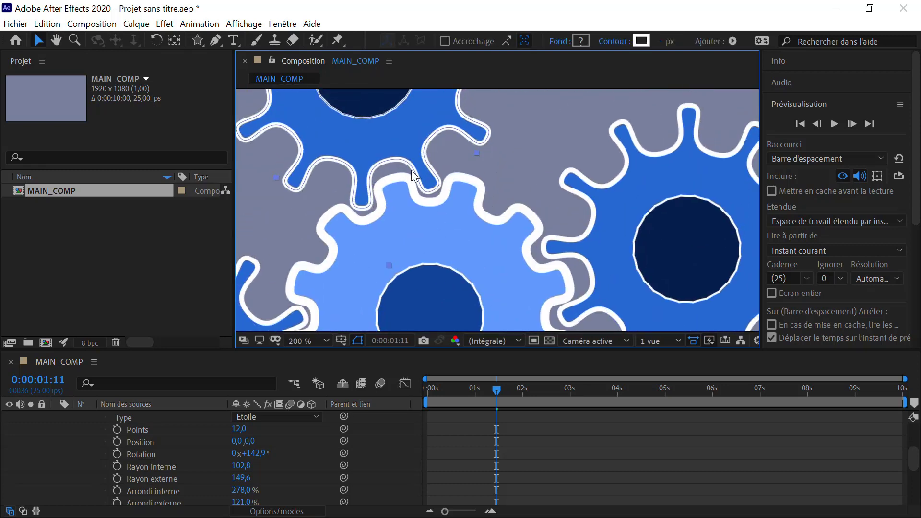
{"action": "key", "text": "Up"}
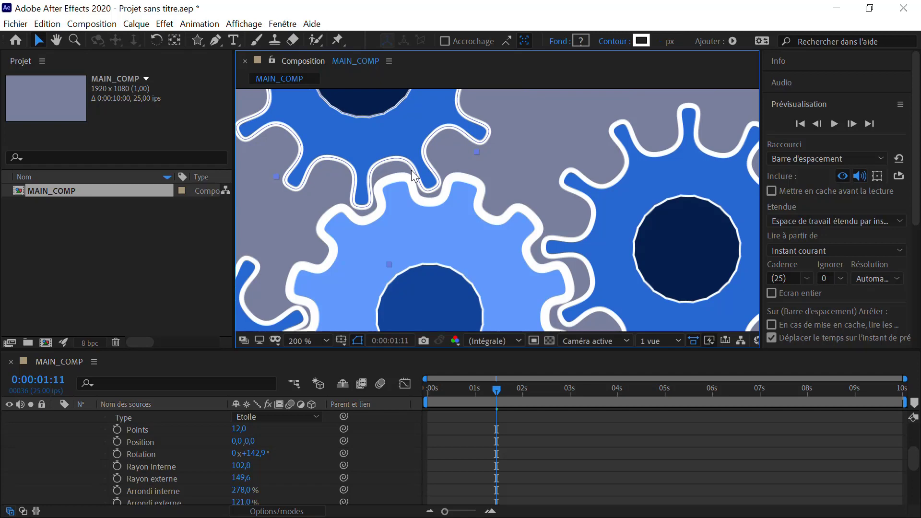
Duplicate the upper dark blue gear and mesh the copy with the lower-right side of the light blue gear.
{"action": "scroll", "coordinate": [411, 170], "scroll_direction": "down", "scroll_amount": 4}
{"action": "key", "text": "ctrl+d"}
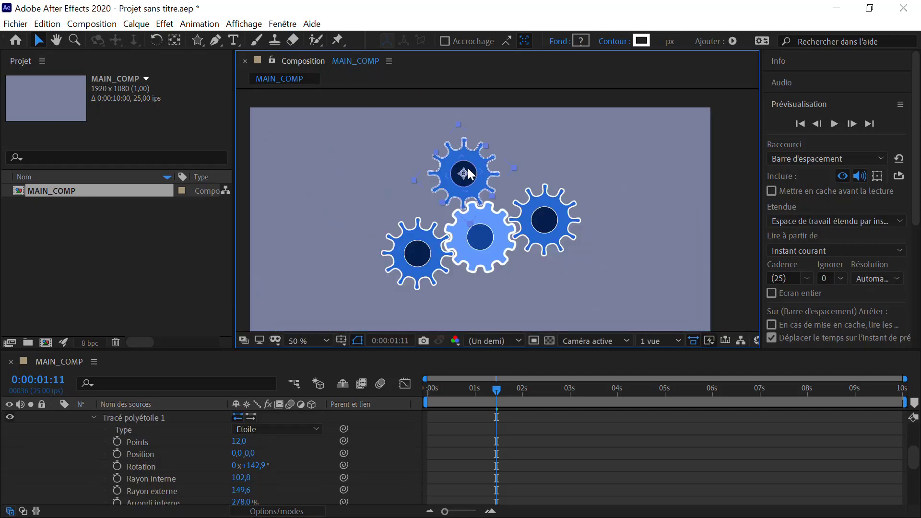
{"action": "left_click_drag", "start_coordinate": [468, 173], "coordinate": [517, 293]}
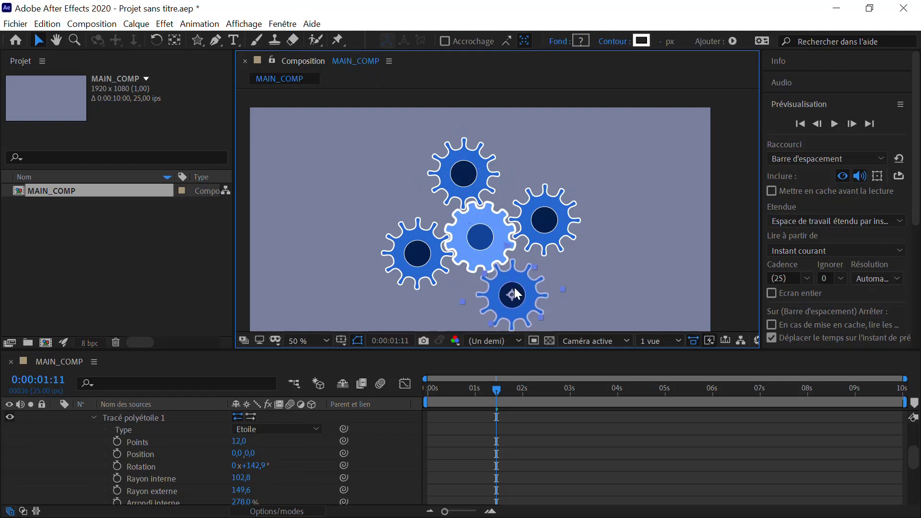
{"action": "scroll", "coordinate": [514, 287], "scroll_direction": "up", "scroll_amount": 6}
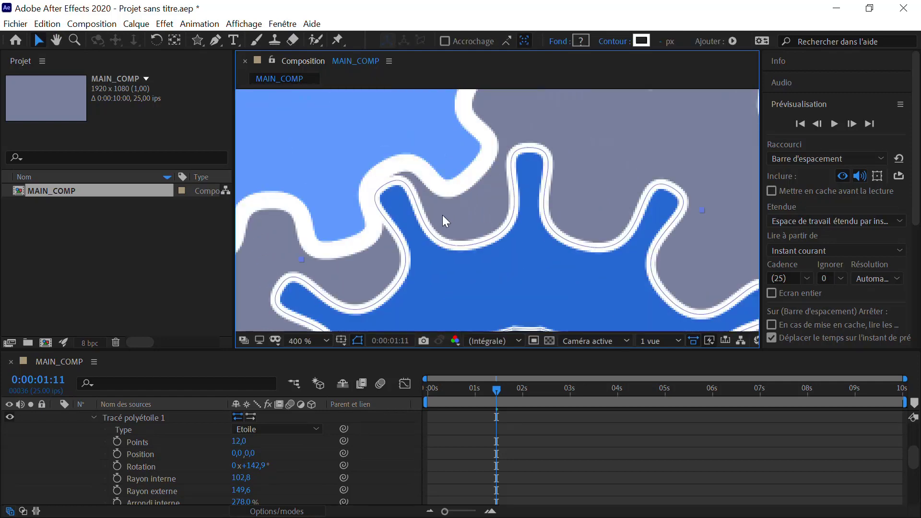
{"action": "key", "text": "Right"}
{"action": "key", "text": "Right"}
{"action": "key", "text": "Right"}
{"action": "key", "text": "Right"}
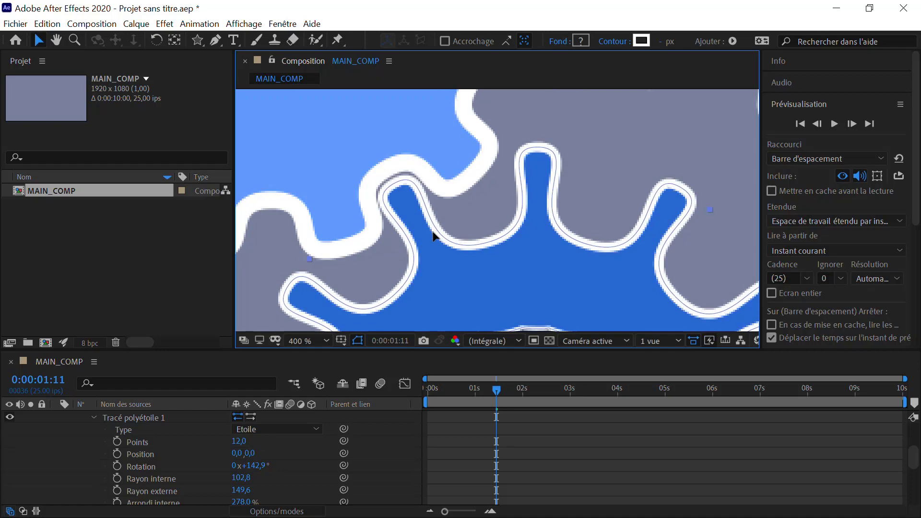
Duplicate the central light blue gear and mesh the copy with the underside of the lower-left dark blue gear.
{"action": "scroll", "coordinate": [432, 233], "scroll_direction": "down", "scroll_amount": 8}
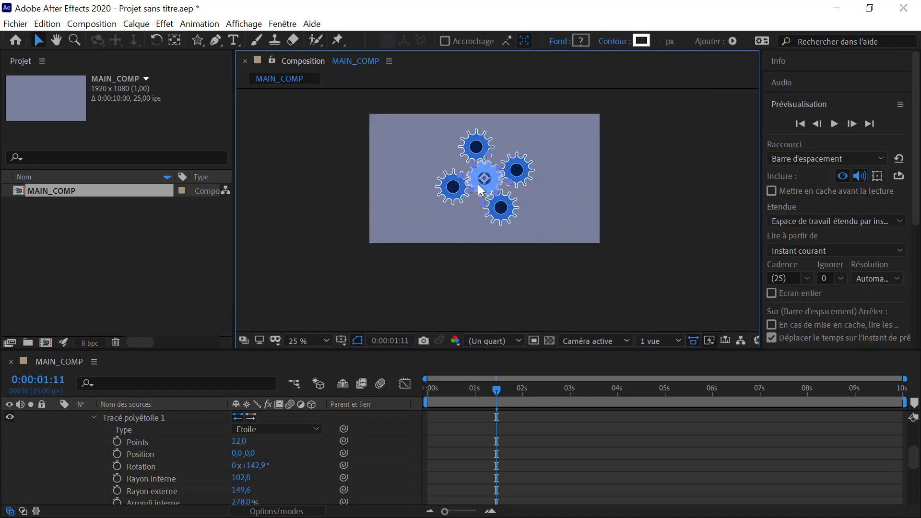
{"action": "key", "text": "ctrl+d"}
{"action": "left_click_drag", "start_coordinate": [483, 180], "coordinate": [464, 222]}
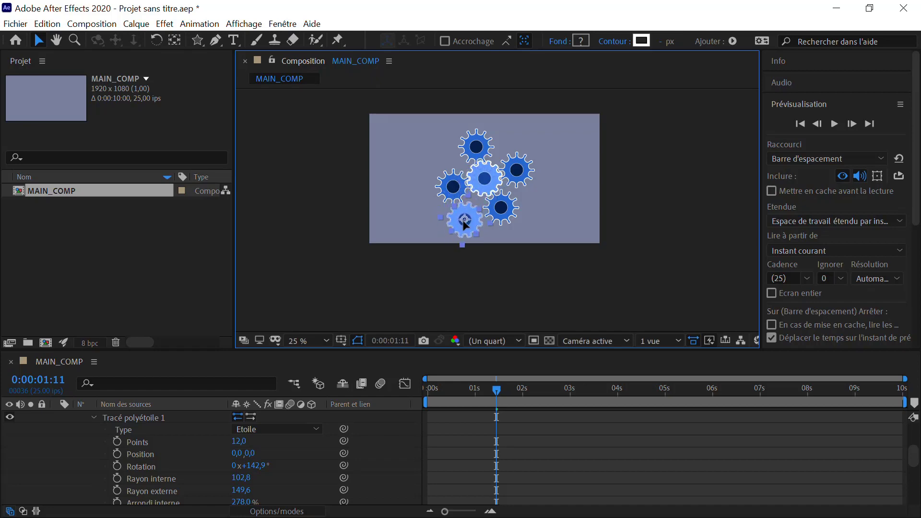
{"action": "scroll", "coordinate": [464, 219], "scroll_direction": "up", "scroll_amount": 4}
{"action": "scroll", "coordinate": [463, 202], "scroll_direction": "down", "scroll_amount": 2}
{"action": "scroll", "coordinate": [462, 186], "scroll_direction": "up", "scroll_amount": 2}
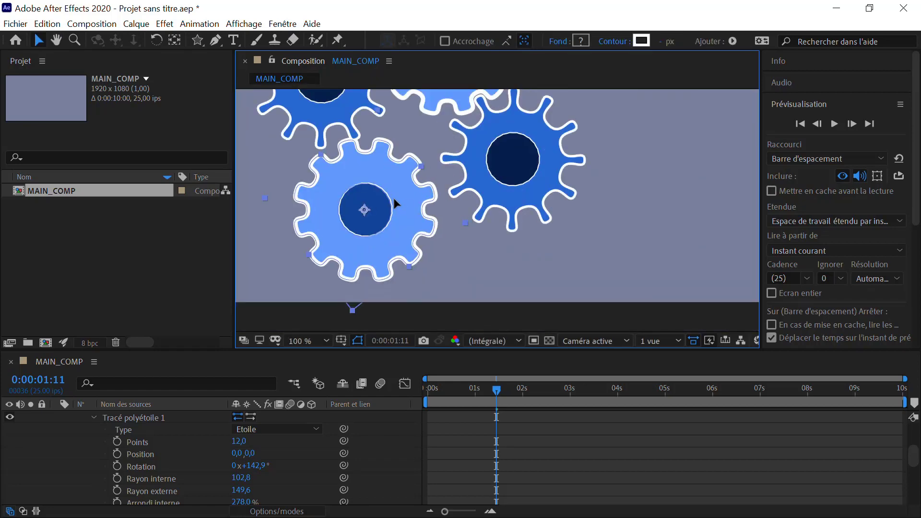
{"action": "left_click_drag", "start_coordinate": [394, 199], "coordinate": [389, 193]}
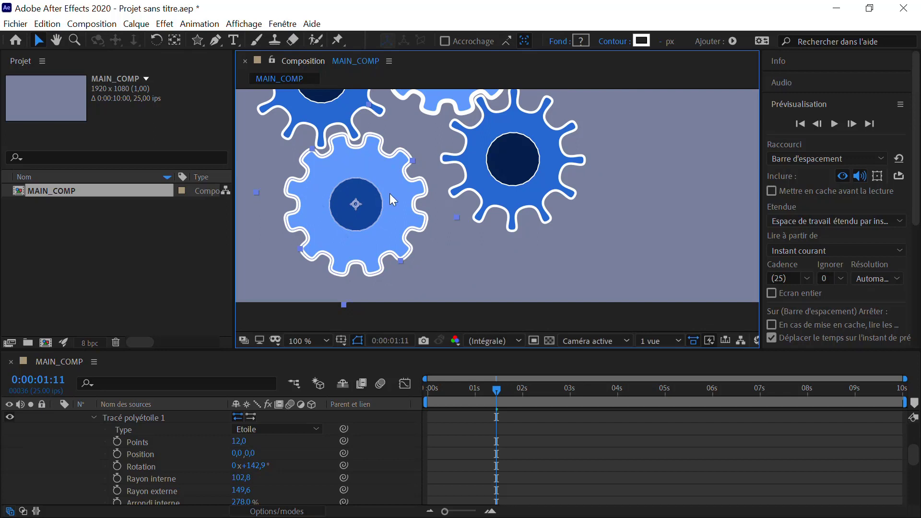
Duplicate the lower light blue gear three times and mesh the copies with the outer sides of the lower-right, right and left dark blue gears.
{"action": "key", "text": "ctrl+d"}
{"action": "left_click_drag", "start_coordinate": [389, 194], "coordinate": [675, 183]}
{"action": "scroll", "coordinate": [636, 194], "scroll_direction": "down", "scroll_amount": 2}
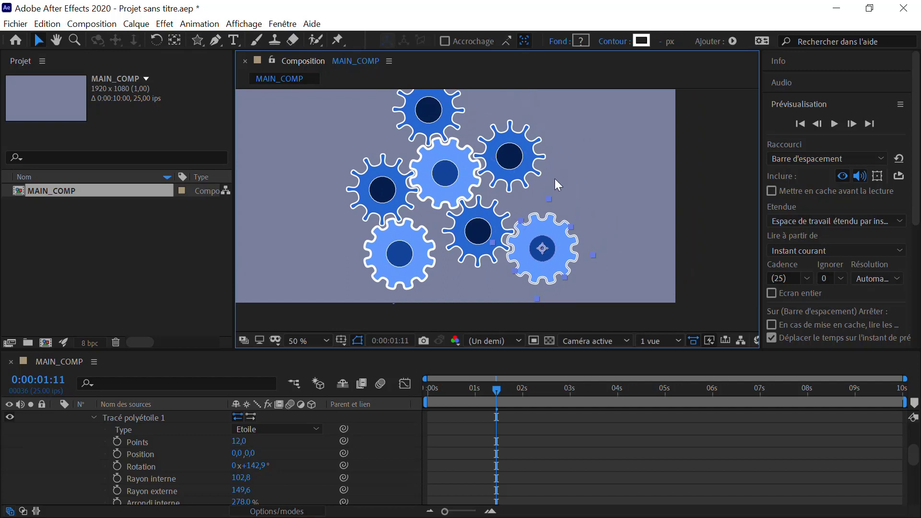
{"action": "left_click_drag", "start_coordinate": [546, 237], "coordinate": [321, 179]}
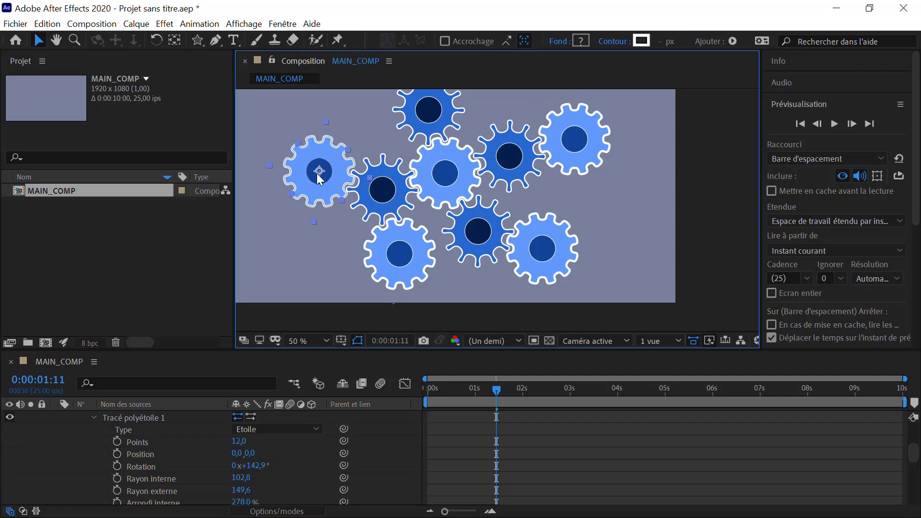
{"action": "scroll", "coordinate": [507, 174], "scroll_direction": "down", "scroll_amount": 2}
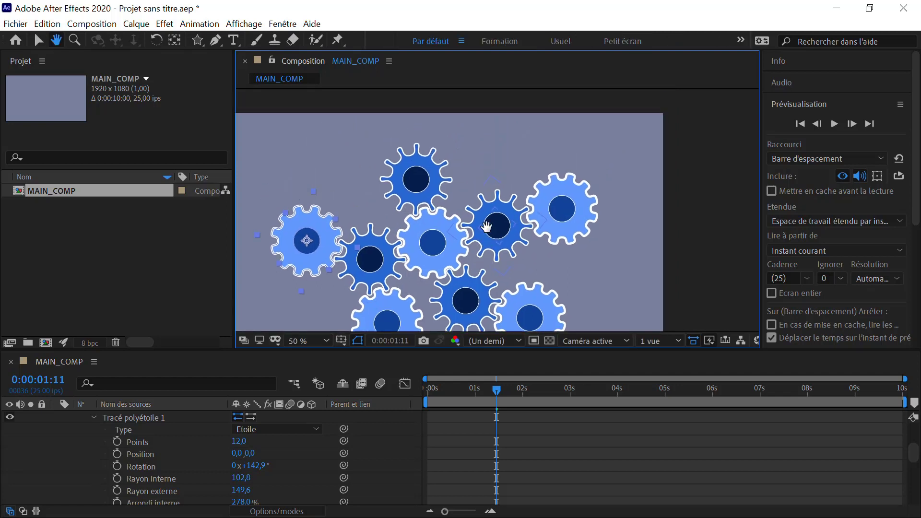
{"action": "left_click", "coordinate": [604, 187]}
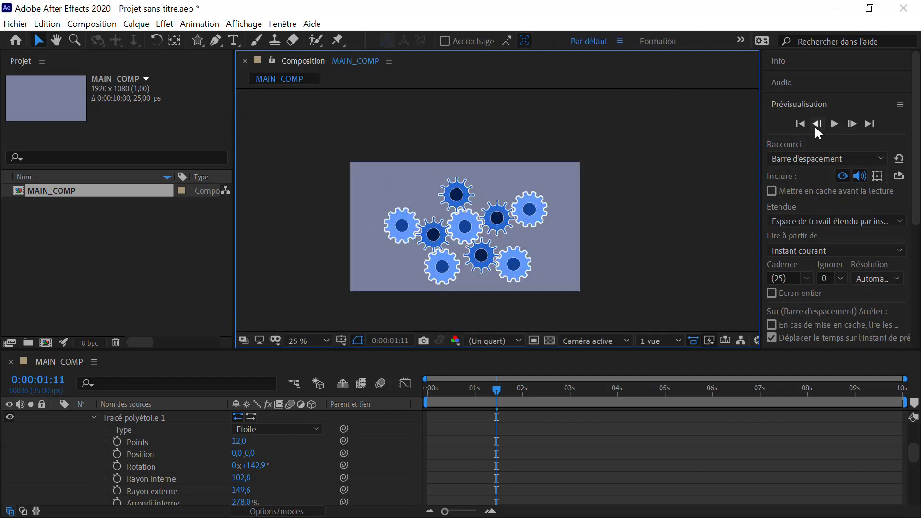
Preview the complete gear train's rotation from the start of the composition.
{"action": "left_click", "coordinate": [835, 125]}
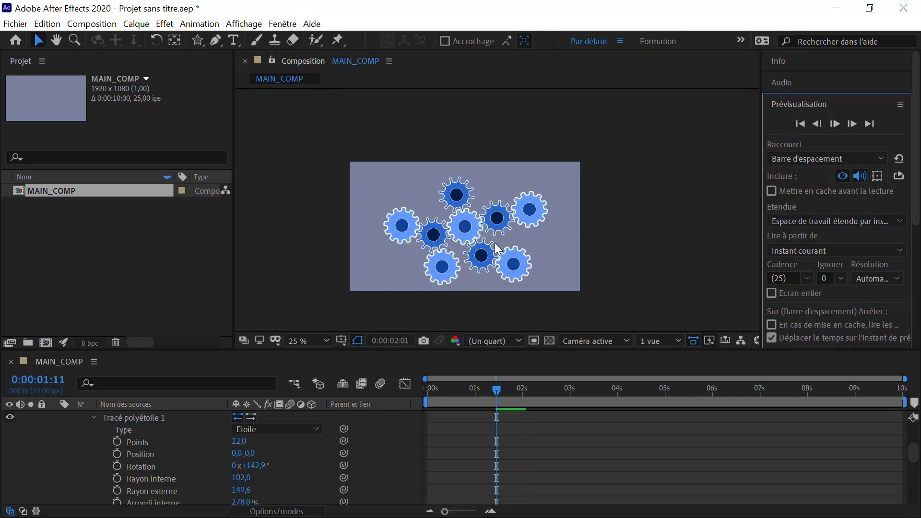
{"action": "left_click_drag", "start_coordinate": [503, 389], "coordinate": [419, 388]}
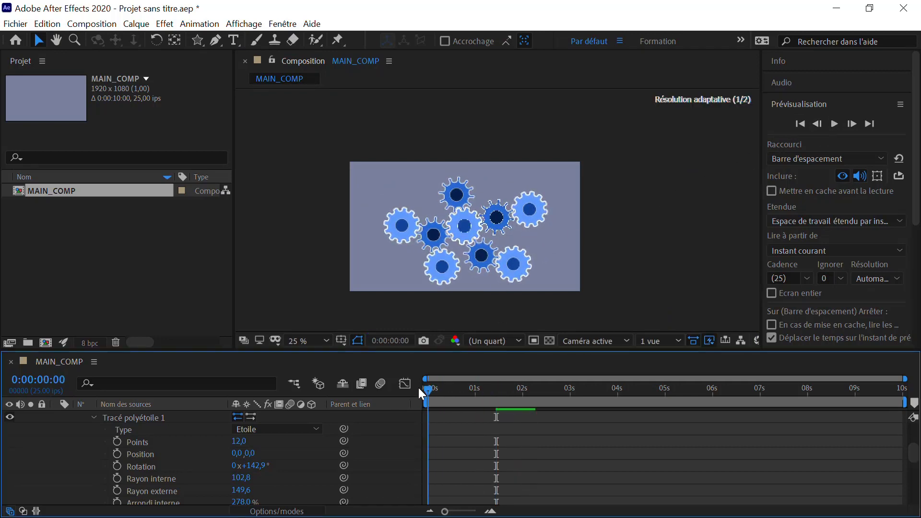
{"action": "left_click", "coordinate": [835, 125]}
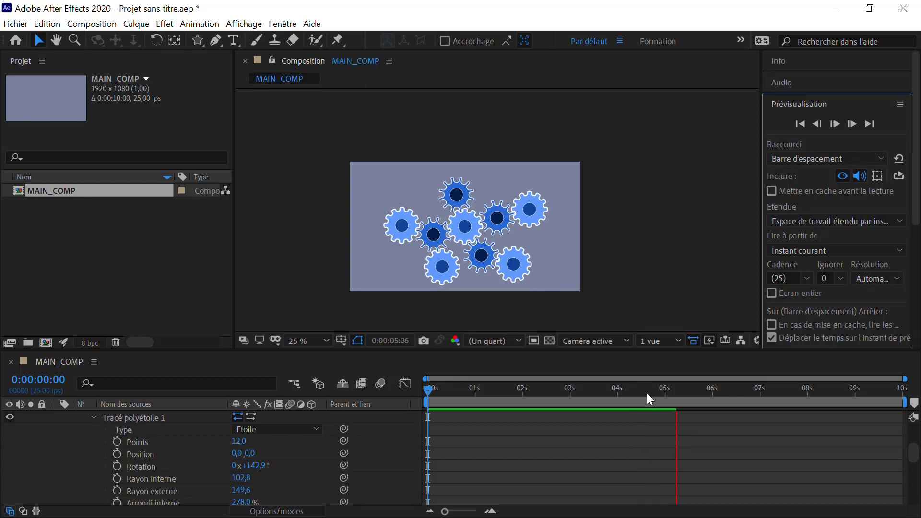
{"action": "left_click_drag", "start_coordinate": [651, 393], "coordinate": [393, 369]}
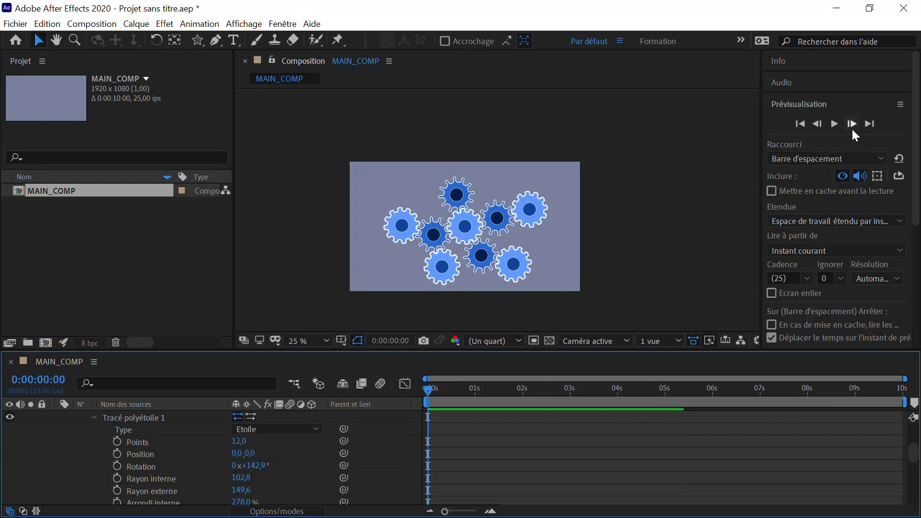
{"action": "left_click", "coordinate": [835, 123]}
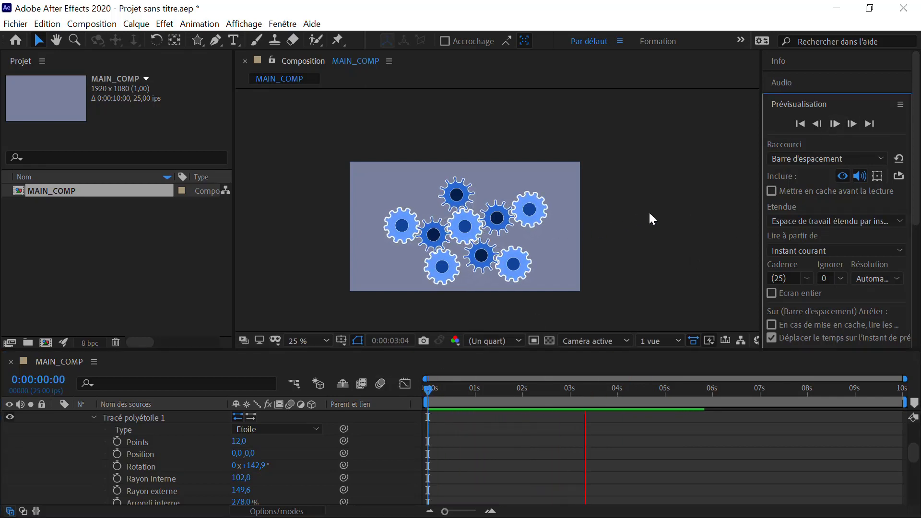
{"action": "left_click", "coordinate": [835, 124]}
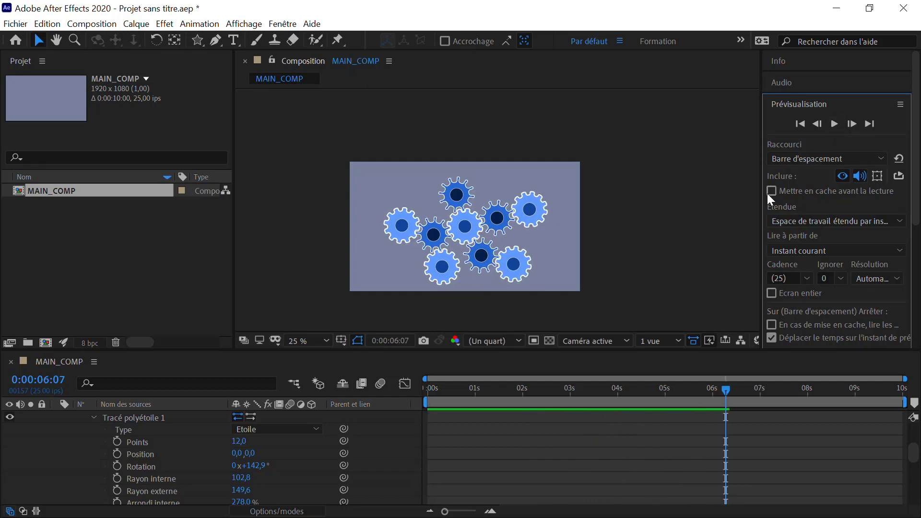
{"action": "left_click", "coordinate": [627, 387]}
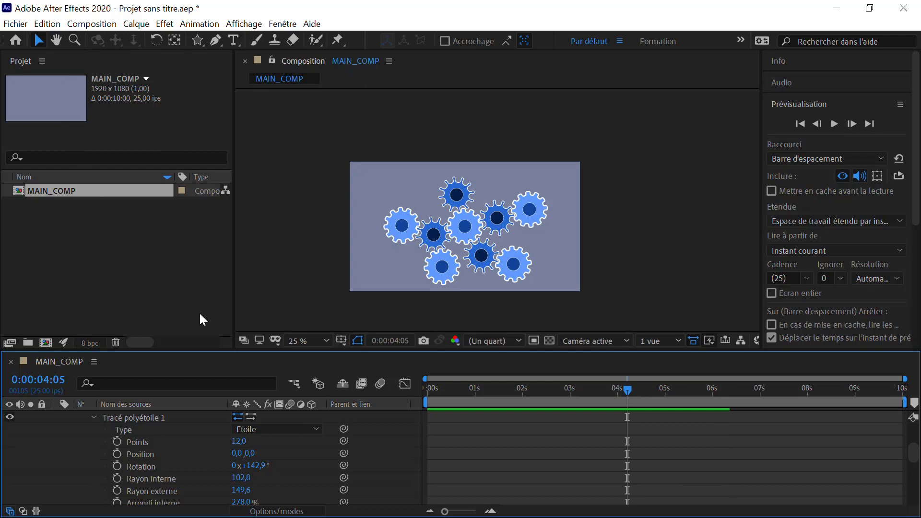
Collapse the expanded gear layer's properties and delete all gear layers from MAIN_COMP.
{"action": "left_click", "coordinate": [93, 418]}
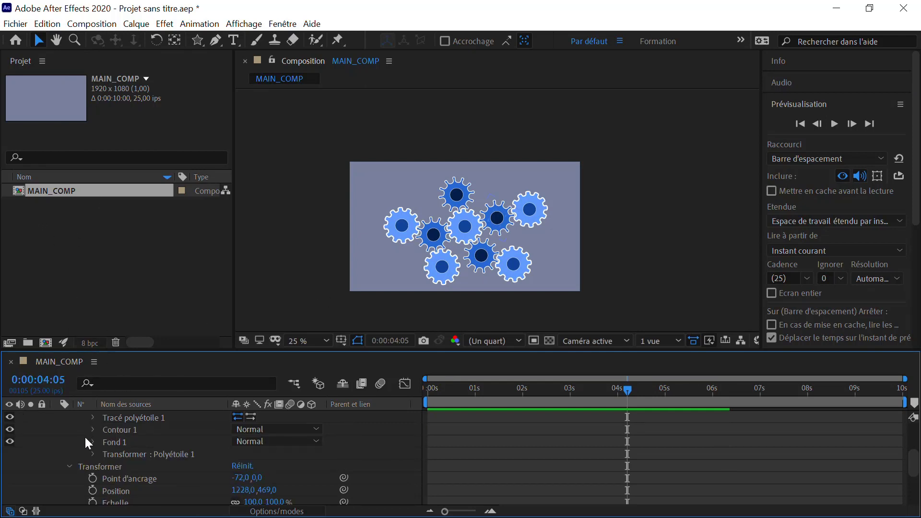
{"action": "scroll", "coordinate": [84, 435], "scroll_direction": "up", "scroll_amount": 3}
{"action": "left_click", "coordinate": [59, 453]}
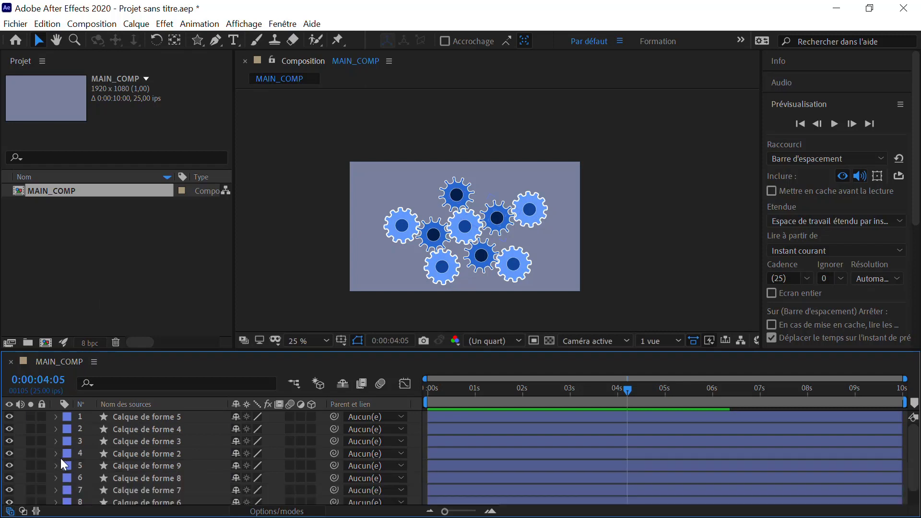
{"action": "left_click", "coordinate": [160, 419]}
{"action": "key", "text": "ctrl+a"}
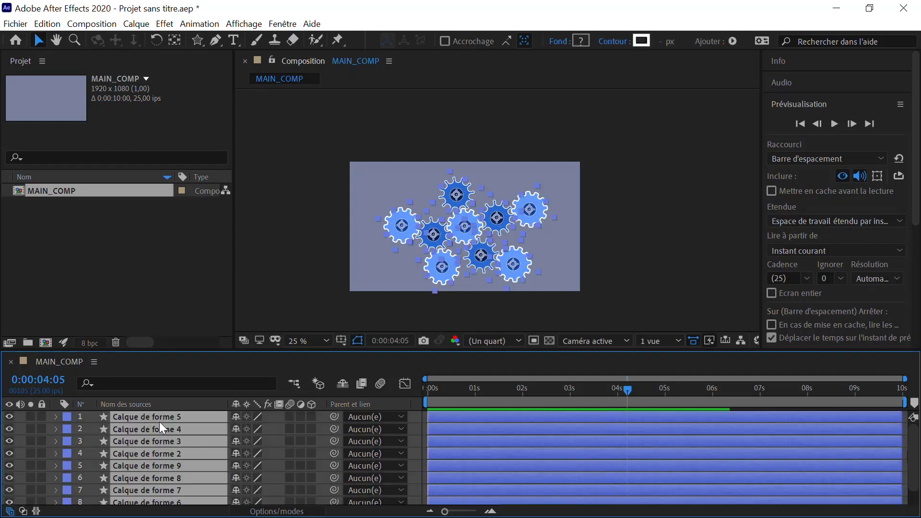
{"action": "key", "text": "Delete"}
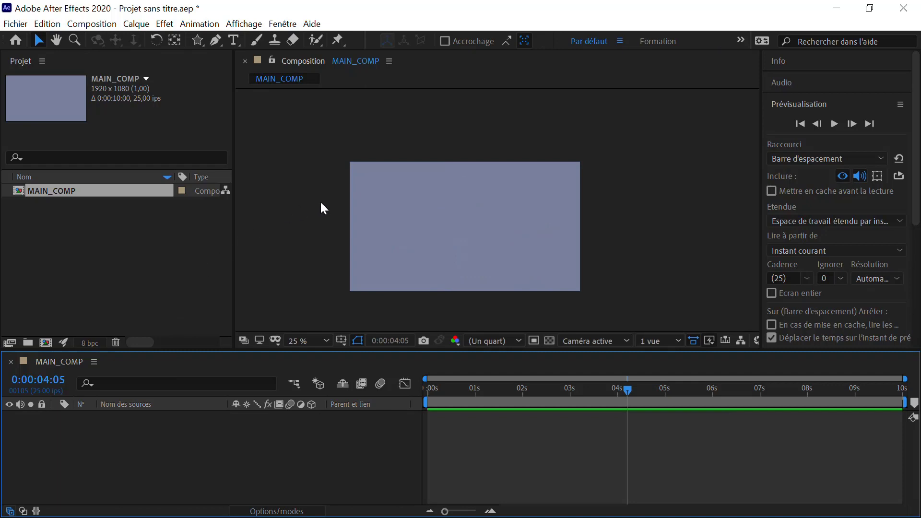
Create a new empty shape layer in MAIN_COMP and expand its properties.
{"action": "right_click", "coordinate": [418, 200]}
{"action": "mouse_move", "coordinate": [432, 205]}
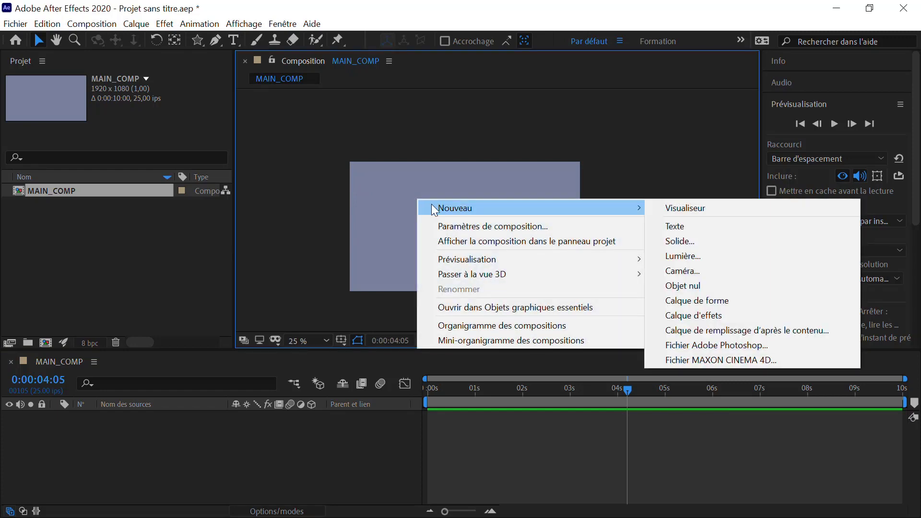
{"action": "left_click", "coordinate": [695, 301]}
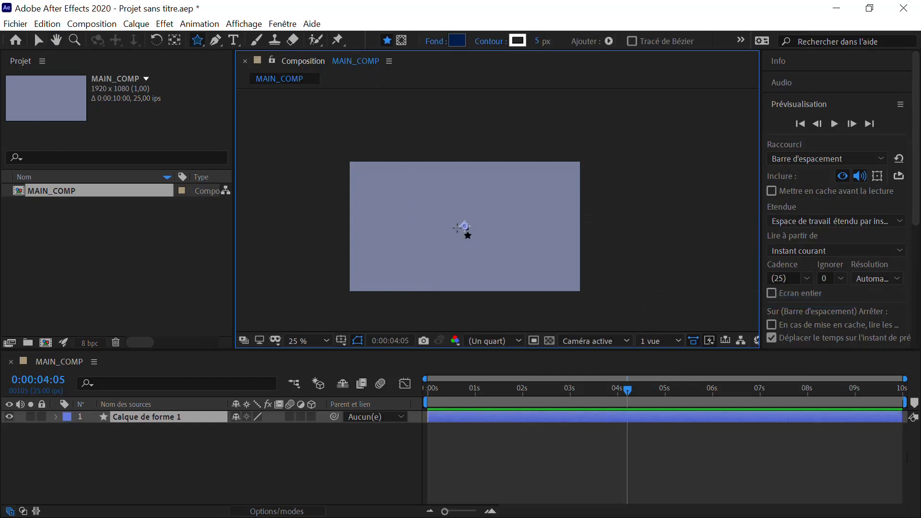
{"action": "left_click", "coordinate": [57, 416]}
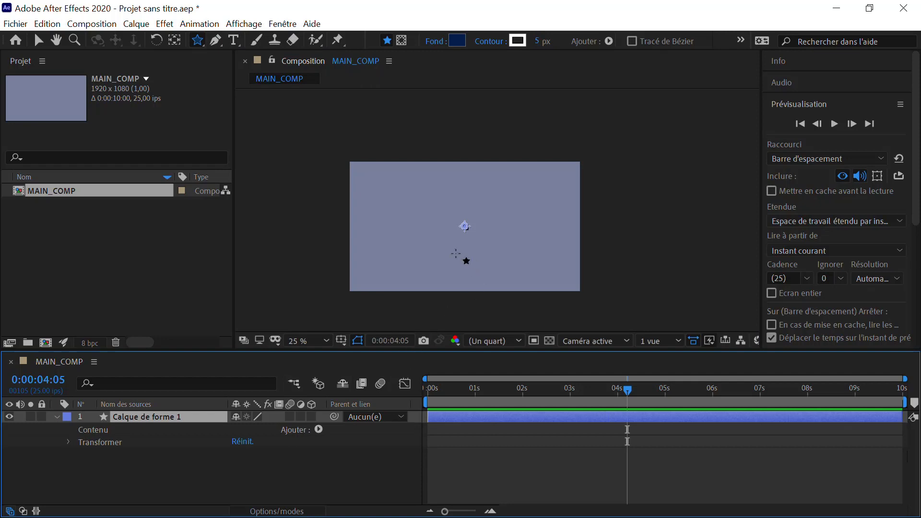
Draw a closed four-point shape with the Pen tool around the middle of the composition and expand its path, stroke and fill components.
{"action": "left_click", "coordinate": [217, 40]}
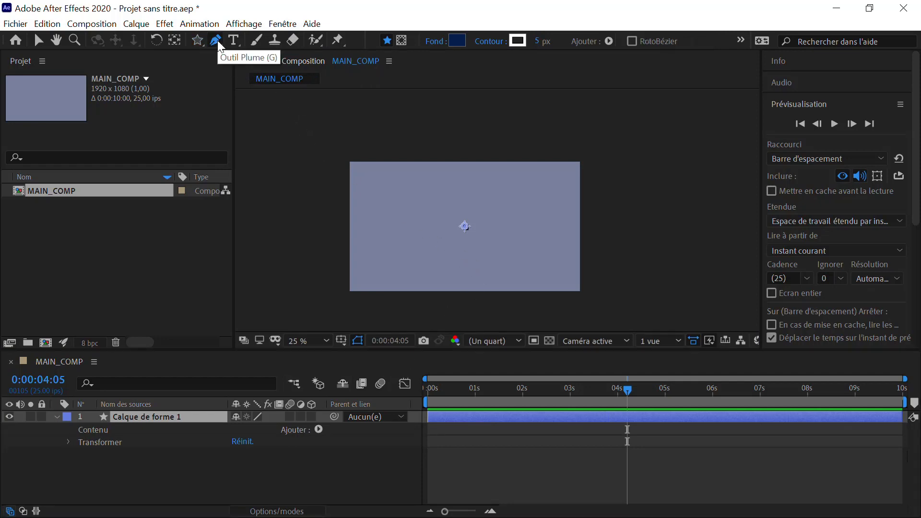
{"action": "left_click", "coordinate": [431, 191]}
{"action": "left_click", "coordinate": [393, 235]}
{"action": "left_click", "coordinate": [472, 265]}
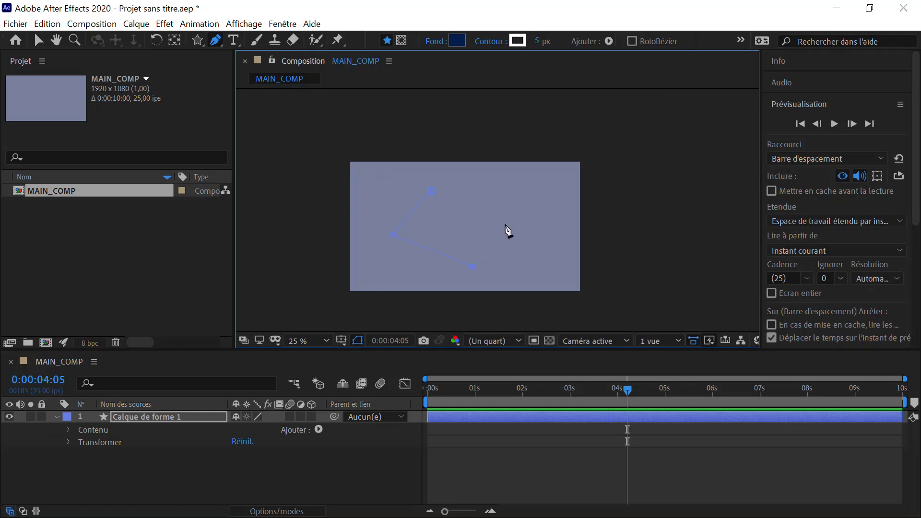
{"action": "left_click", "coordinate": [506, 221]}
{"action": "left_click", "coordinate": [432, 192]}
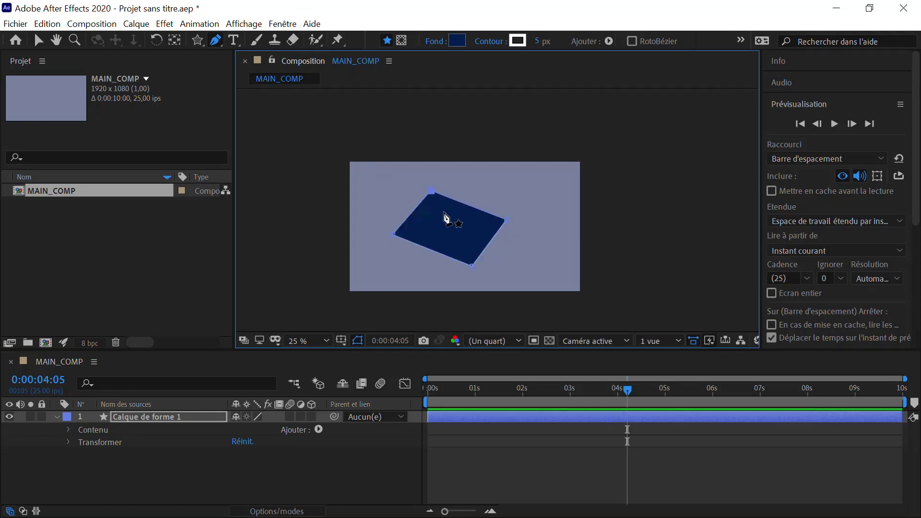
{"action": "left_click", "coordinate": [68, 430]}
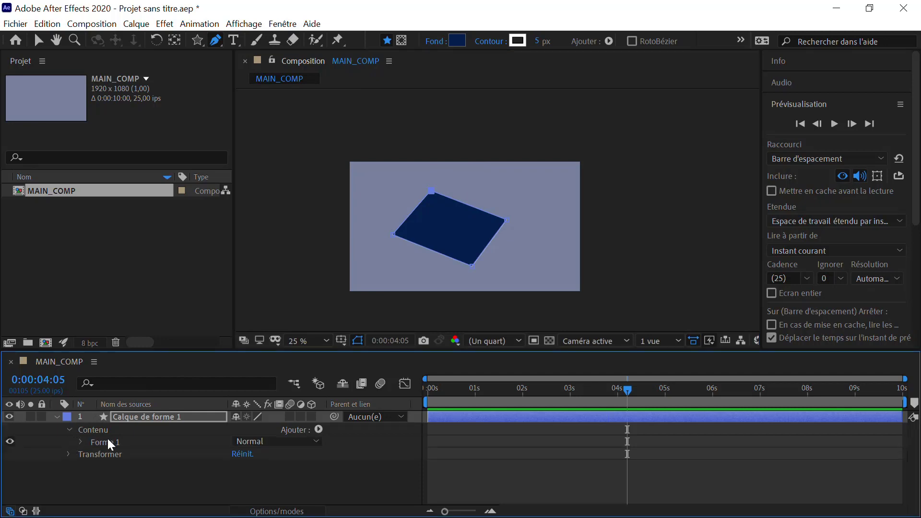
{"action": "left_click", "coordinate": [81, 441]}
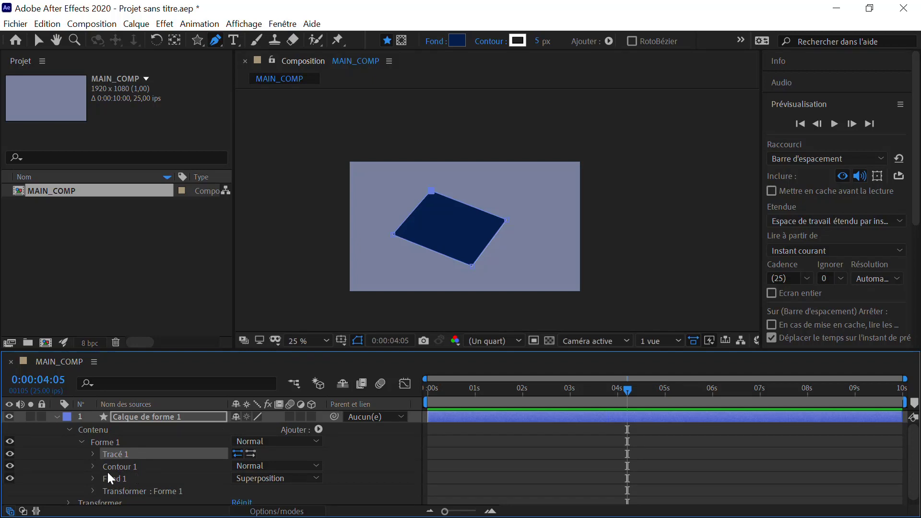
Try a linear gradient fill on the four-point shape, return it to a solid colour, and collapse the shape's components.
{"action": "left_click", "coordinate": [434, 42]}
{"action": "left_click", "coordinate": [225, 126]}
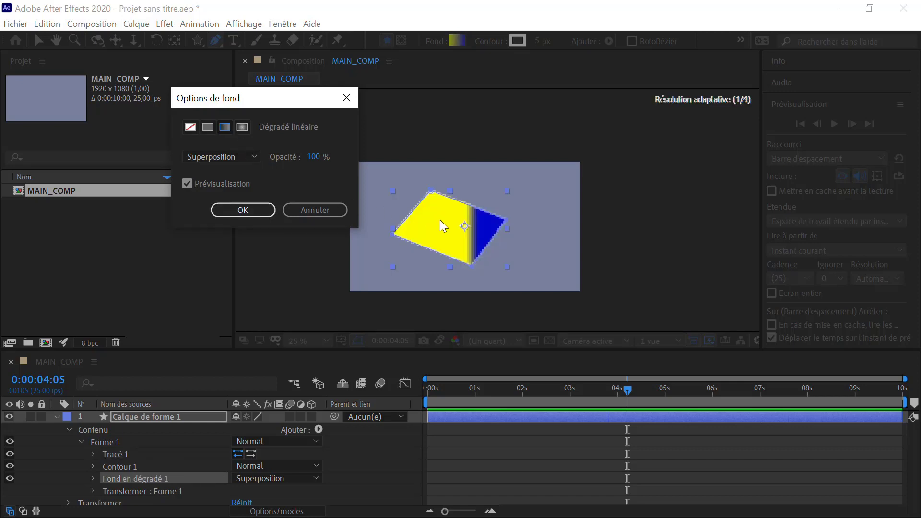
{"action": "left_click", "coordinate": [208, 126]}
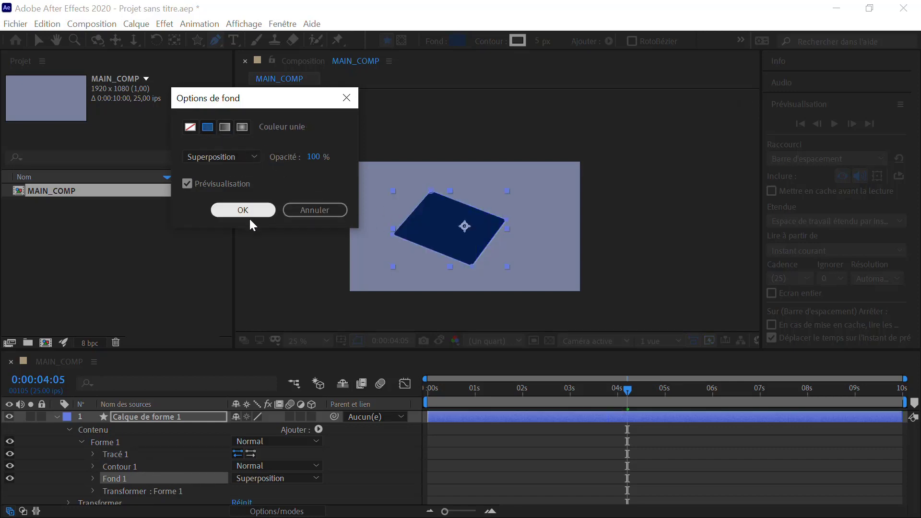
{"action": "left_click", "coordinate": [247, 213]}
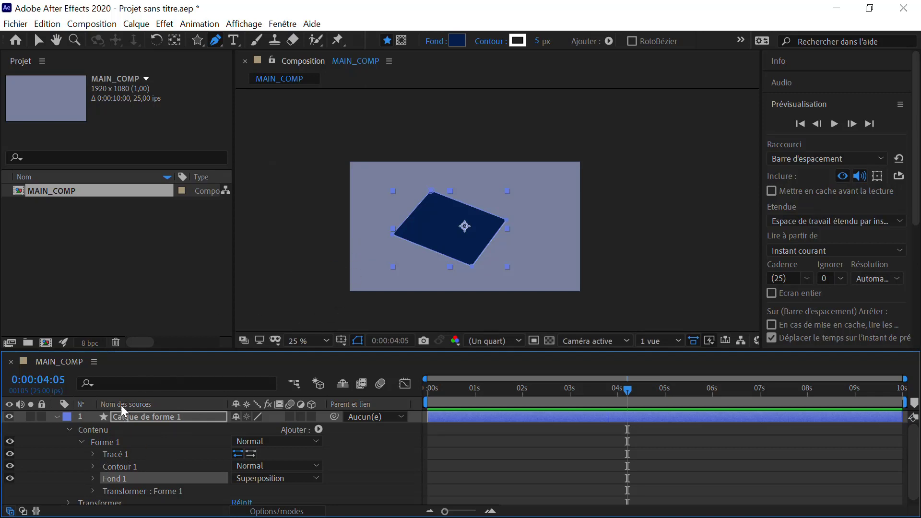
{"action": "left_click", "coordinate": [82, 440]}
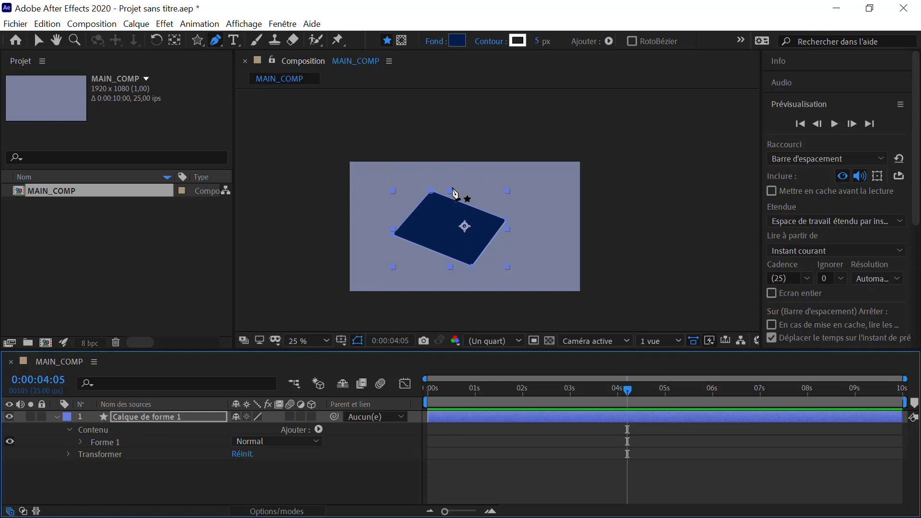
Draw a second closed four-point shape on the same layer, overlapping the upper-right part of the first one.
{"action": "left_click", "coordinate": [485, 177]}
{"action": "left_click", "coordinate": [453, 220]}
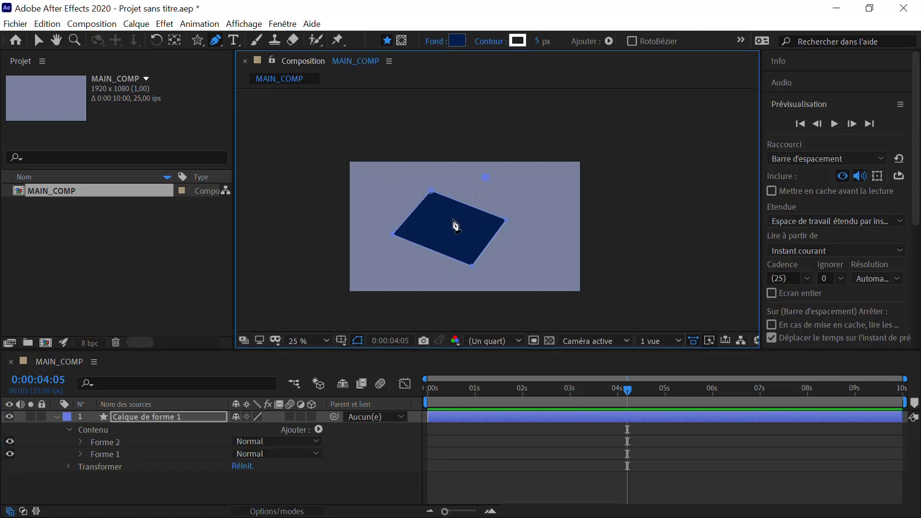
{"action": "left_click", "coordinate": [511, 253]}
{"action": "left_click", "coordinate": [546, 196]}
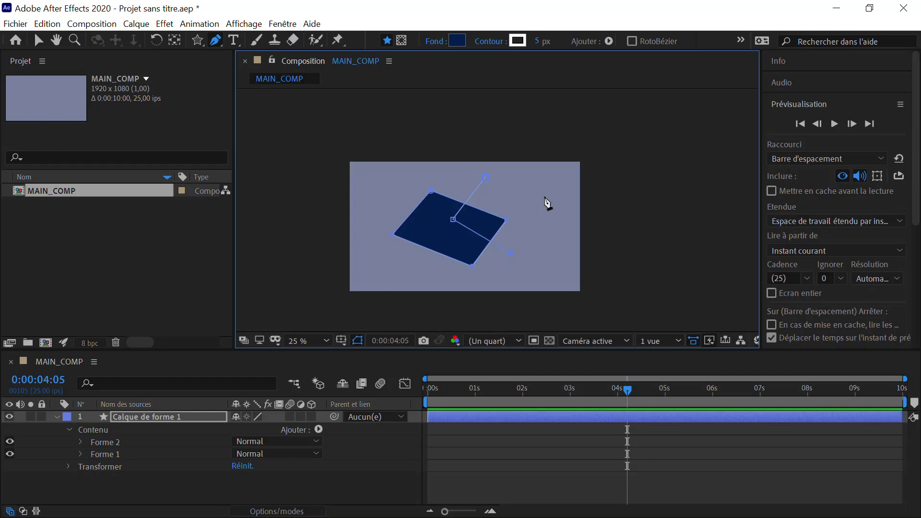
{"action": "left_click", "coordinate": [485, 179]}
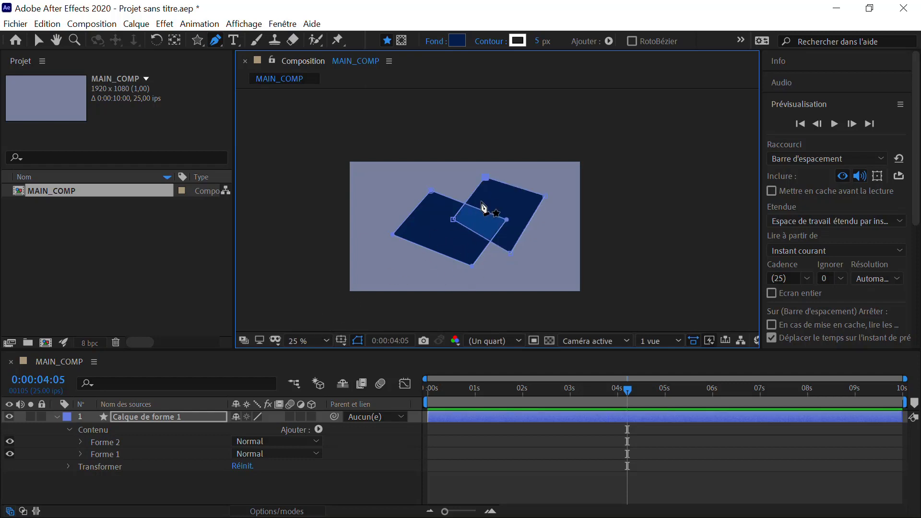
Set the blending mode of Fond 1 to Normal in both Forme 2 and Forme 1, leaving the groups collapsed.
{"action": "left_click", "coordinate": [80, 442]}
{"action": "left_click", "coordinate": [244, 478]}
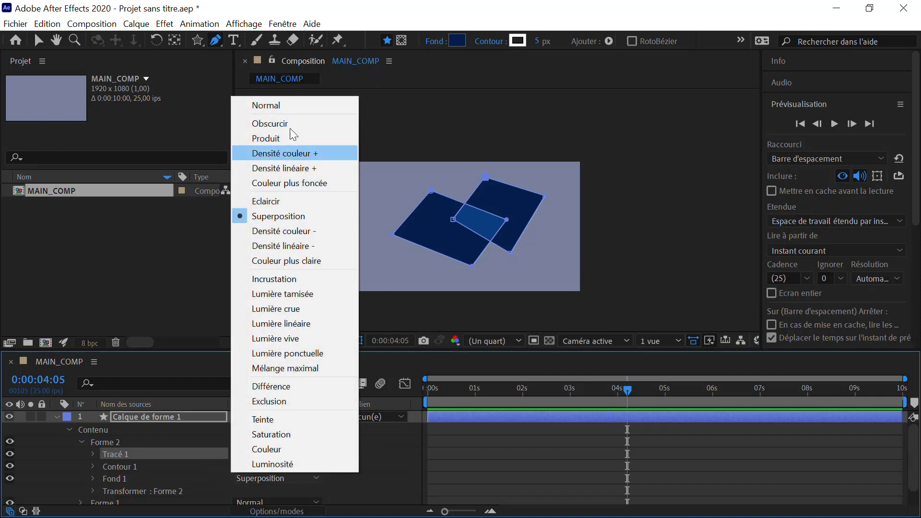
{"action": "left_click", "coordinate": [291, 108]}
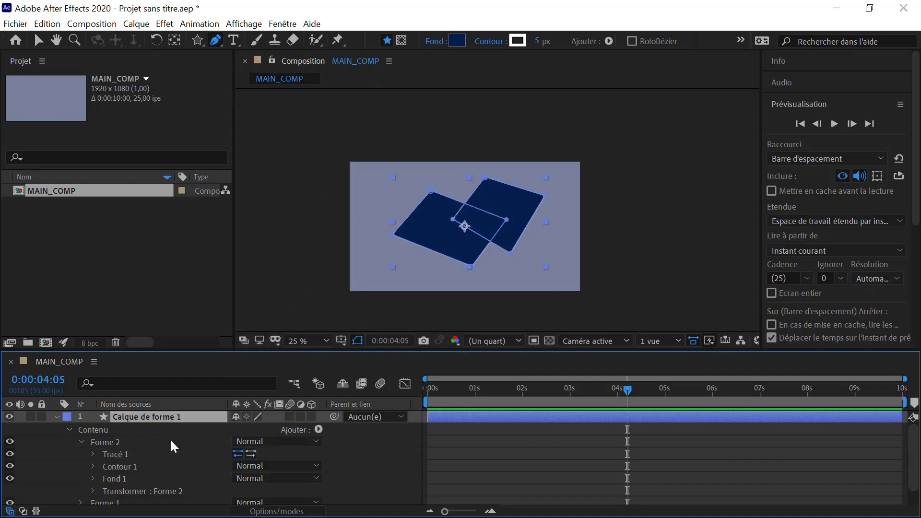
{"action": "left_click", "coordinate": [82, 442]}
{"action": "left_click", "coordinate": [83, 457]}
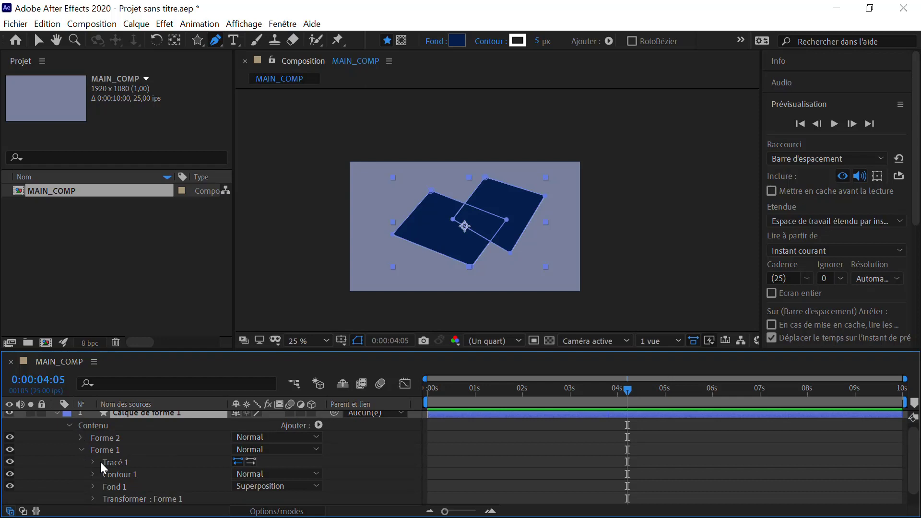
{"action": "left_click", "coordinate": [243, 487]}
{"action": "left_click", "coordinate": [284, 114]}
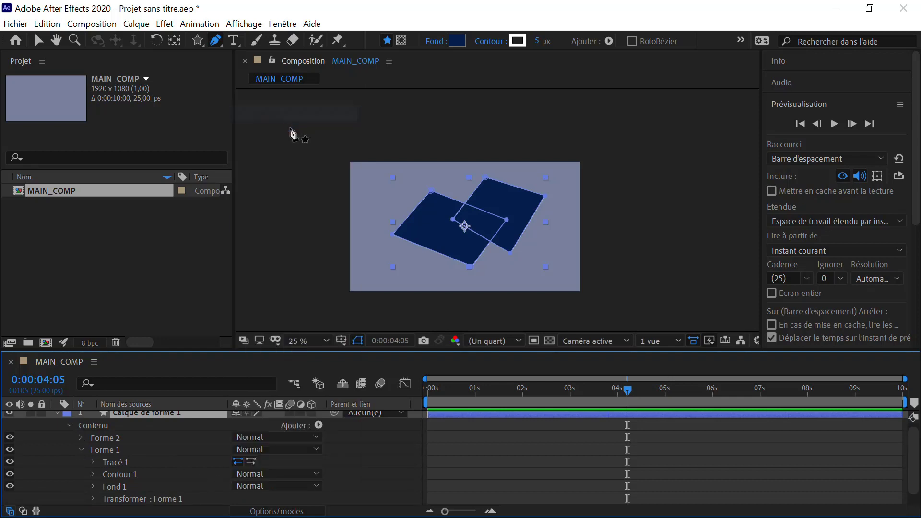
{"action": "left_click", "coordinate": [81, 450]}
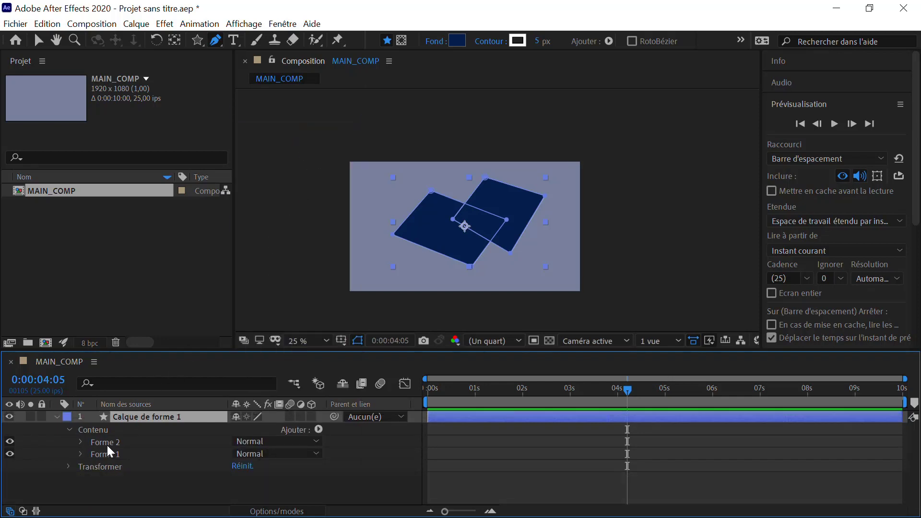
Add a Fusionner les tracés operation to the shape layer's contents and inspect the components of both shapes.
{"action": "left_click", "coordinate": [318, 430]}
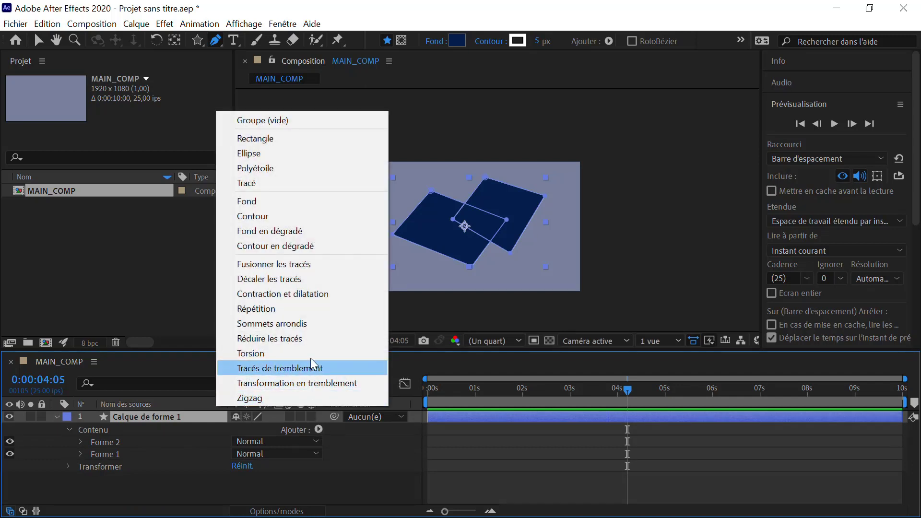
{"action": "left_click", "coordinate": [322, 270]}
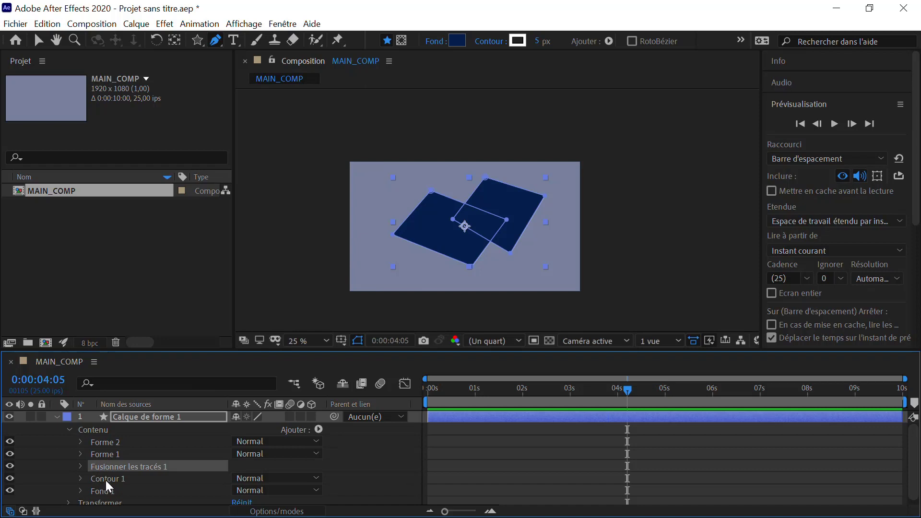
{"action": "left_click", "coordinate": [80, 455]}
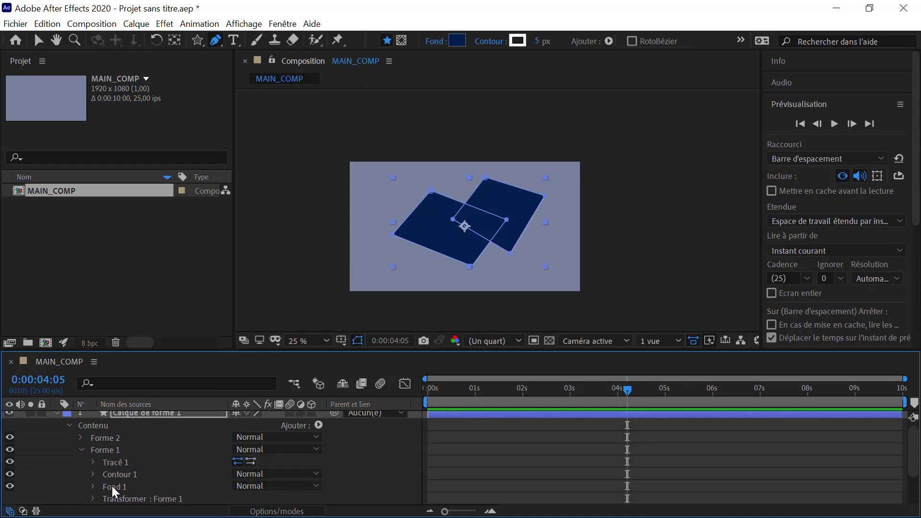
{"action": "left_click", "coordinate": [81, 438]}
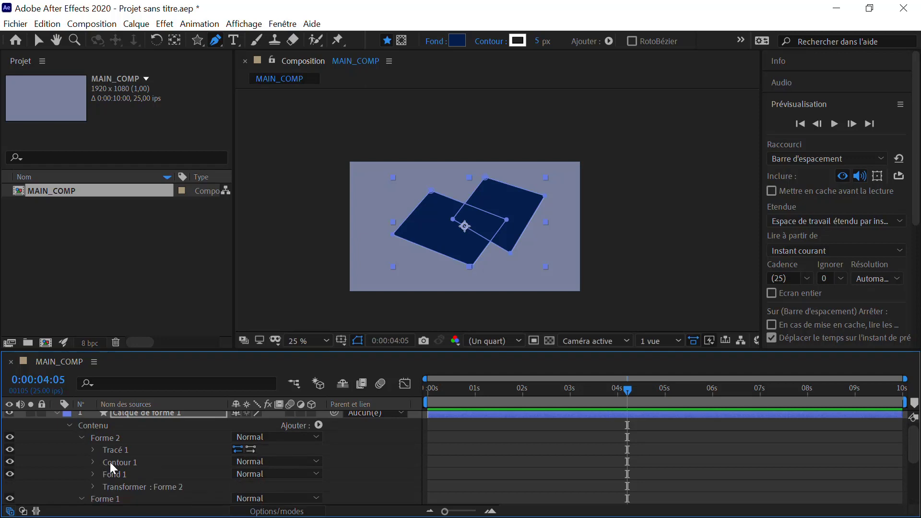
{"action": "left_click", "coordinate": [82, 438]}
{"action": "left_click", "coordinate": [81, 450]}
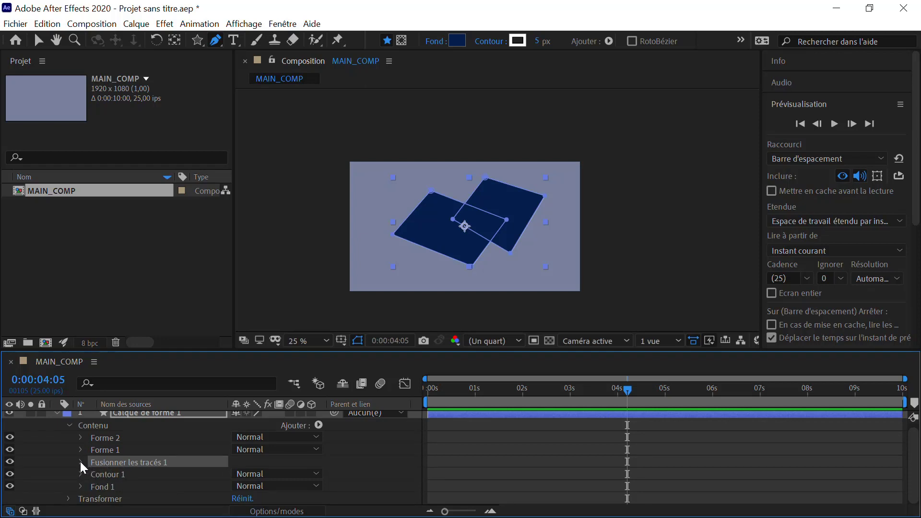
Set the mode of Fusionner les tracés 1 to Soustraction.
{"action": "left_click", "coordinate": [82, 462]}
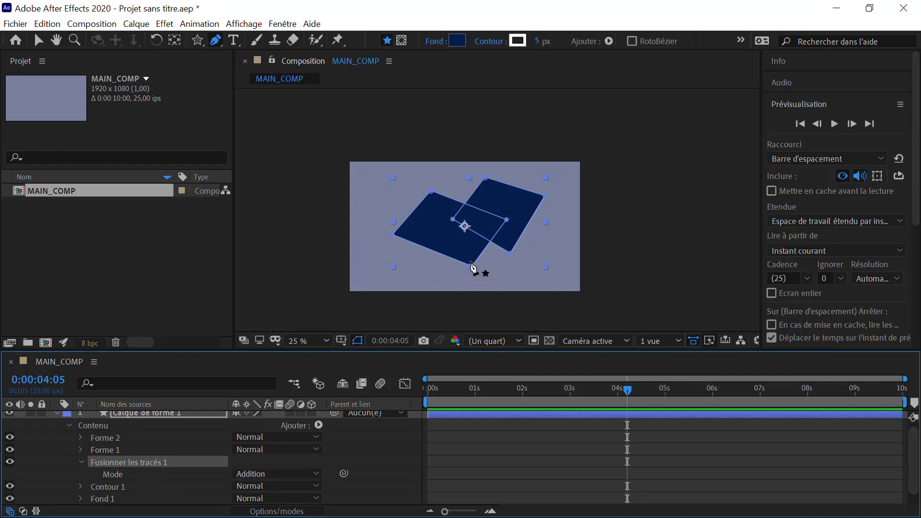
{"action": "left_click", "coordinate": [316, 475]}
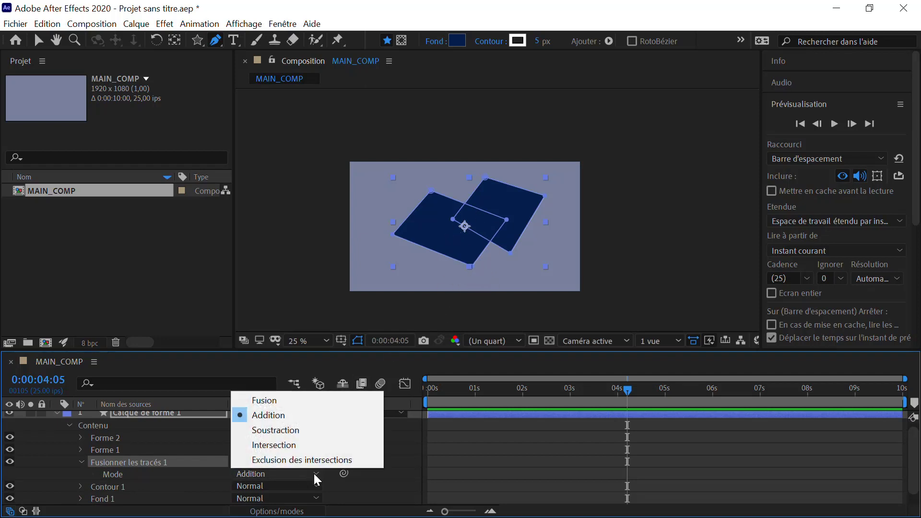
{"action": "left_click", "coordinate": [304, 434]}
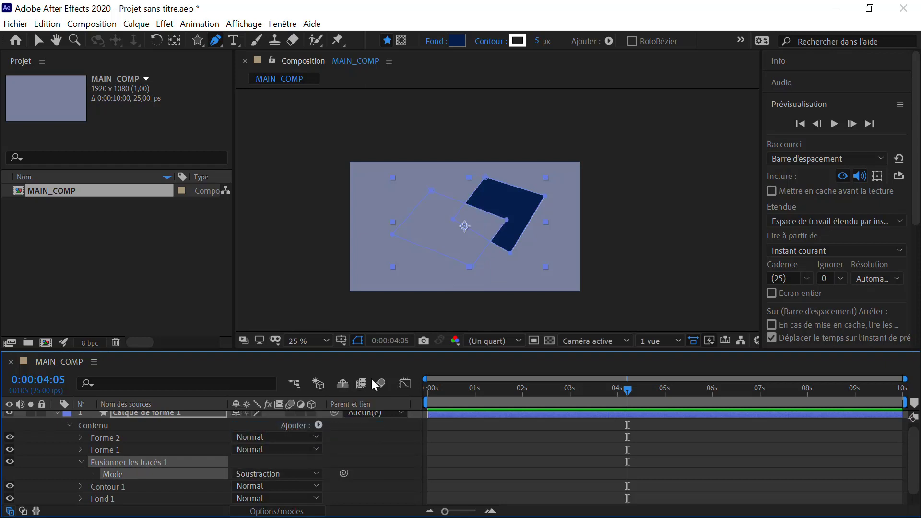
Move Forme 1 toward the lower right with the Selection tool so it cuts into the lower part of Forme 2, then deselect it.
{"action": "left_click", "coordinate": [38, 40]}
{"action": "left_click", "coordinate": [399, 235]}
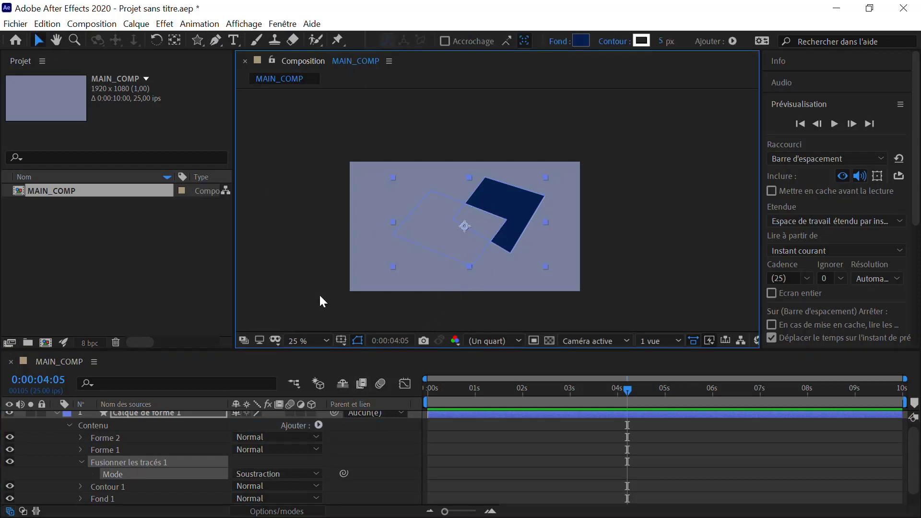
{"action": "left_click", "coordinate": [603, 227]}
{"action": "left_click", "coordinate": [473, 253]}
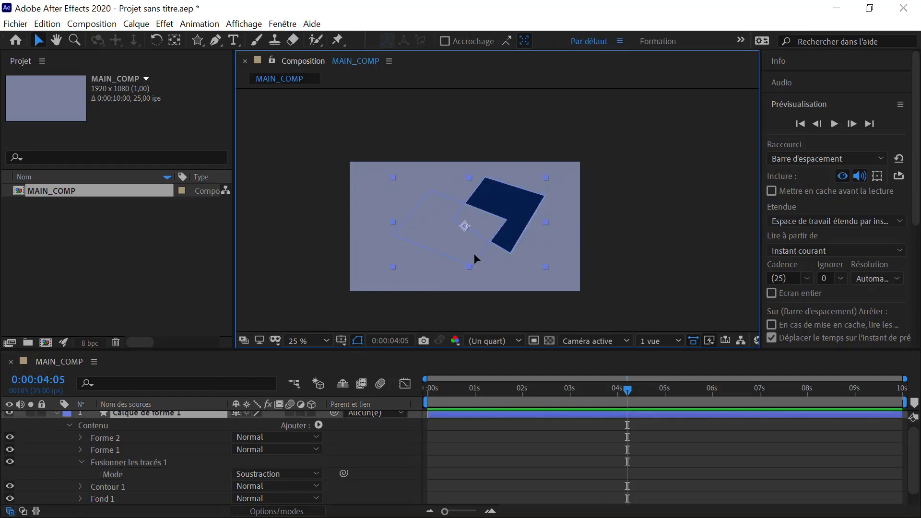
{"action": "left_click", "coordinate": [469, 265]}
{"action": "left_click_drag", "start_coordinate": [464, 249], "coordinate": [518, 263]}
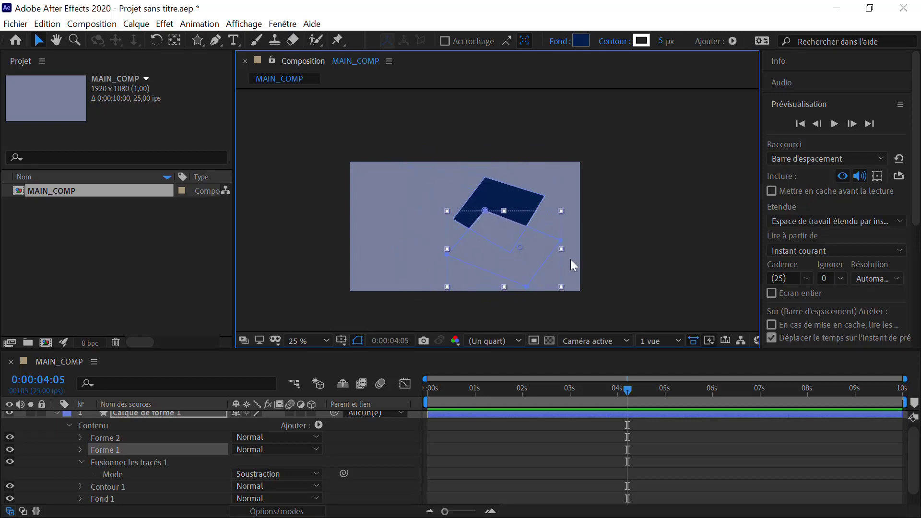
{"action": "left_click", "coordinate": [609, 242]}
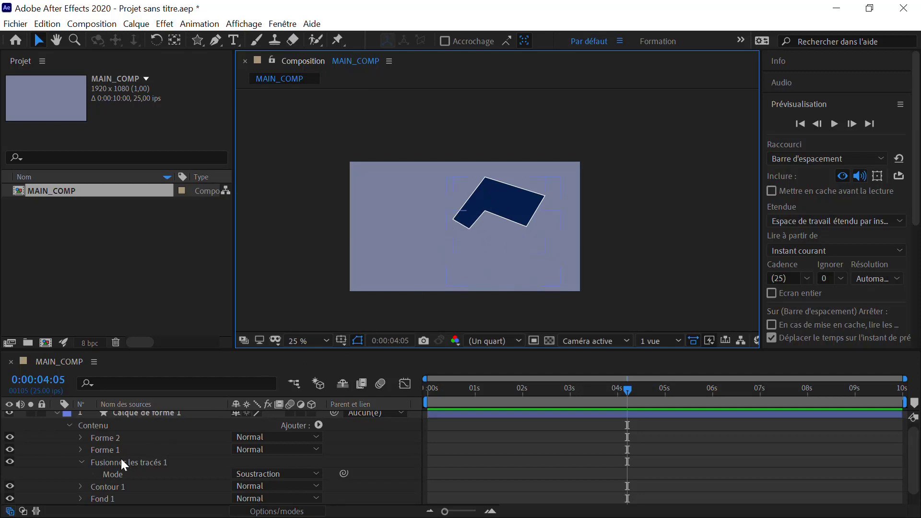
Briefly hide and restore the layer-level stroke and fill listed below the Fusionner les tracés operation.
{"action": "left_click", "coordinate": [80, 462]}
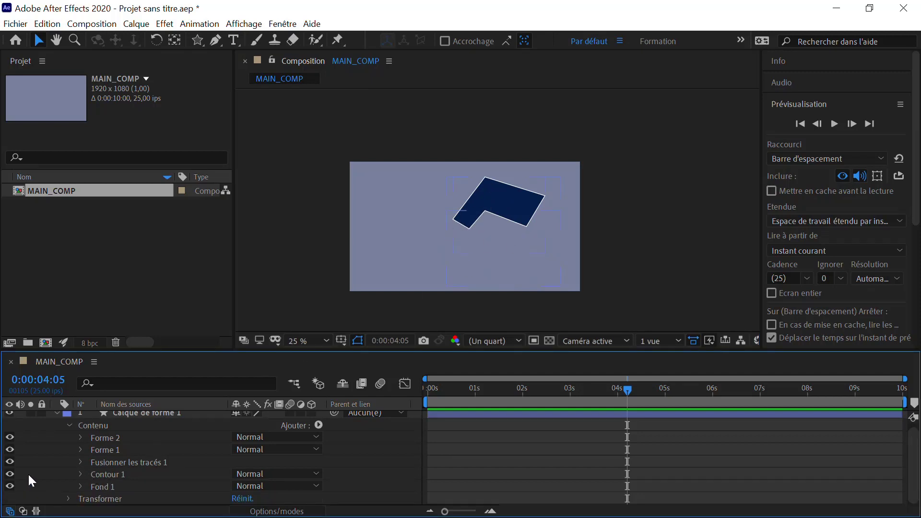
{"action": "left_click", "coordinate": [9, 474]}
{"action": "left_click", "coordinate": [9, 483]}
{"action": "left_click", "coordinate": [10, 482]}
Set the mode of Fusionner les tracés 1 to Intersection and collapse the operation.
{"action": "left_click", "coordinate": [82, 461]}
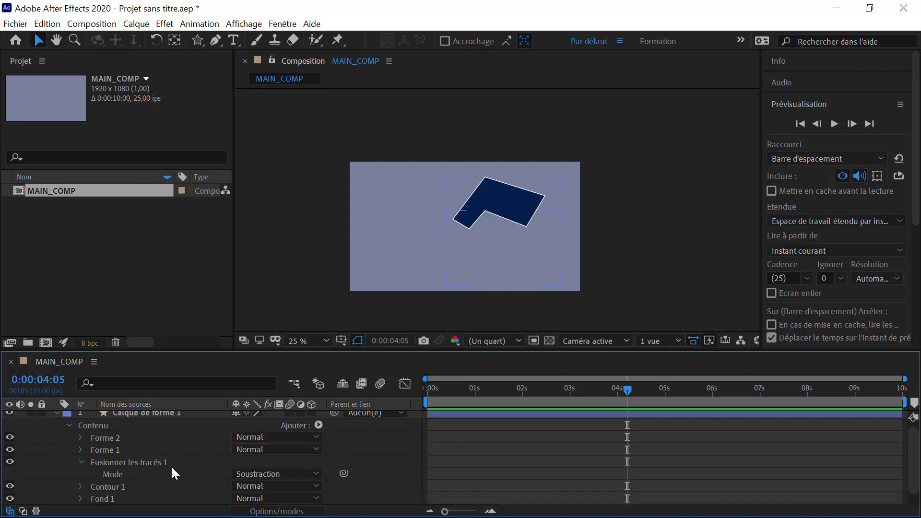
{"action": "left_click", "coordinate": [253, 474]}
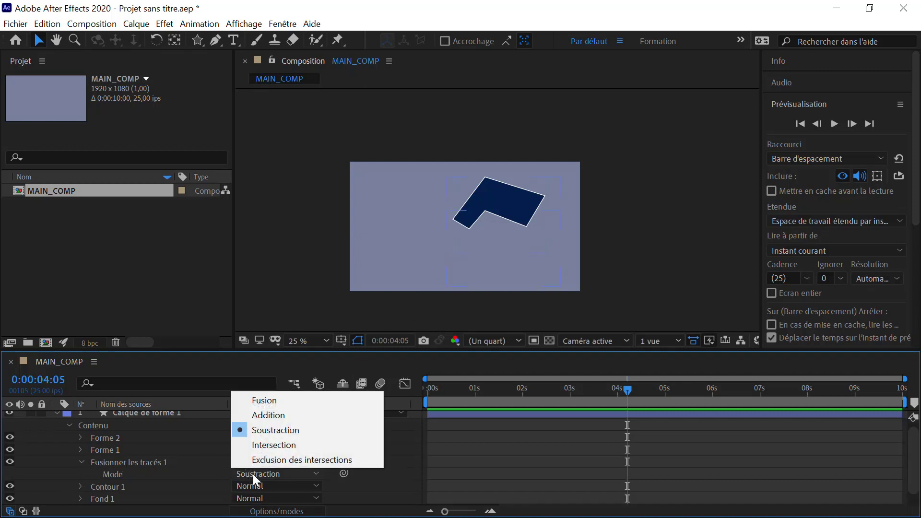
{"action": "left_click", "coordinate": [277, 447]}
{"action": "left_click", "coordinate": [668, 190]}
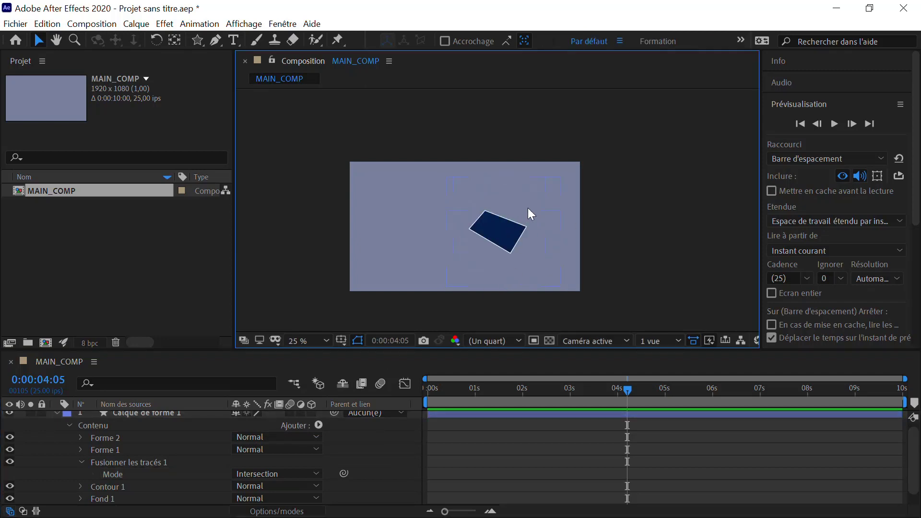
{"action": "left_click", "coordinate": [81, 462]}
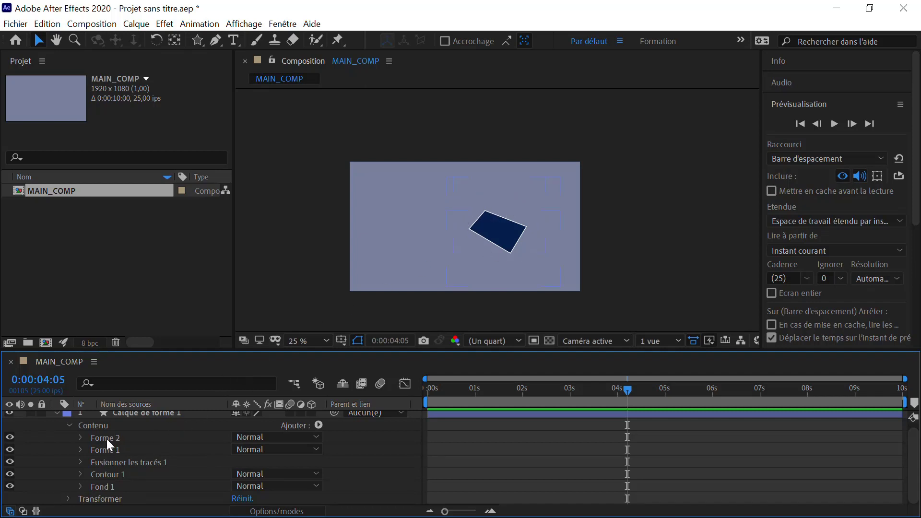
Add an empty group to the contents of the shape layer.
{"action": "left_click", "coordinate": [96, 430]}
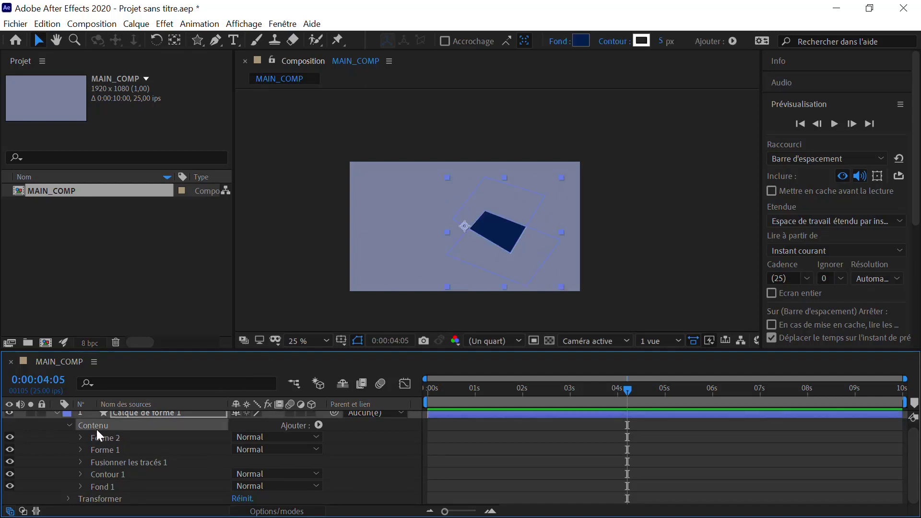
{"action": "left_click", "coordinate": [319, 425]}
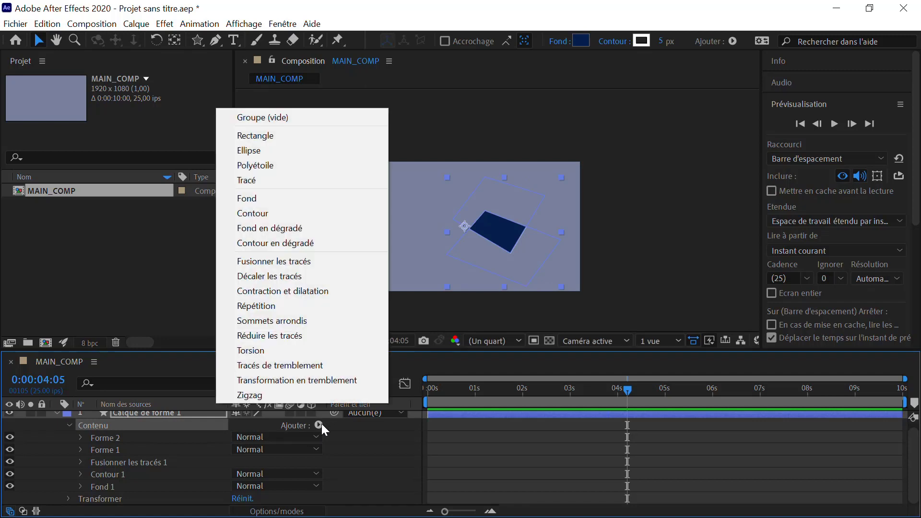
{"action": "left_click", "coordinate": [308, 117]}
{"action": "left_click_drag", "start_coordinate": [119, 460], "coordinate": [111, 427]}
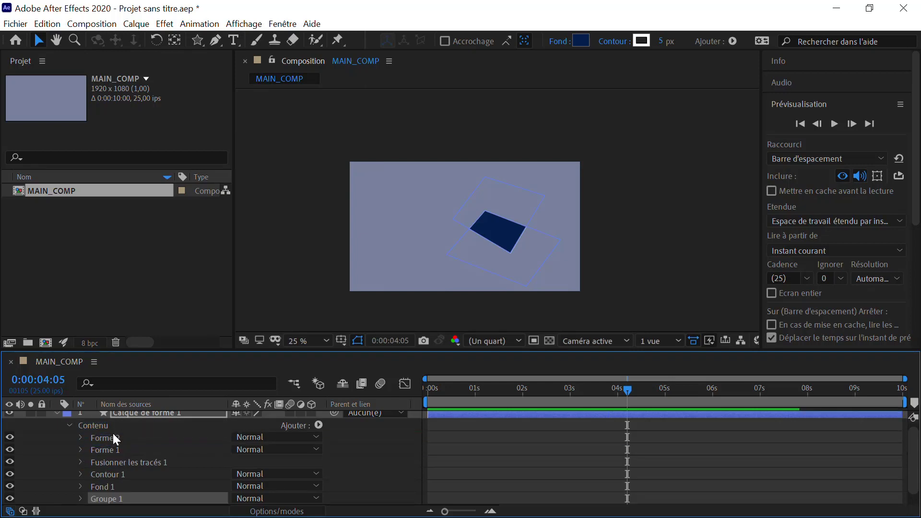
Place the new group above the shapes and move Forme 2, Forme 1, the merge operation, Contour 1 and Fond 1 into it.
{"action": "left_click", "coordinate": [108, 485]}
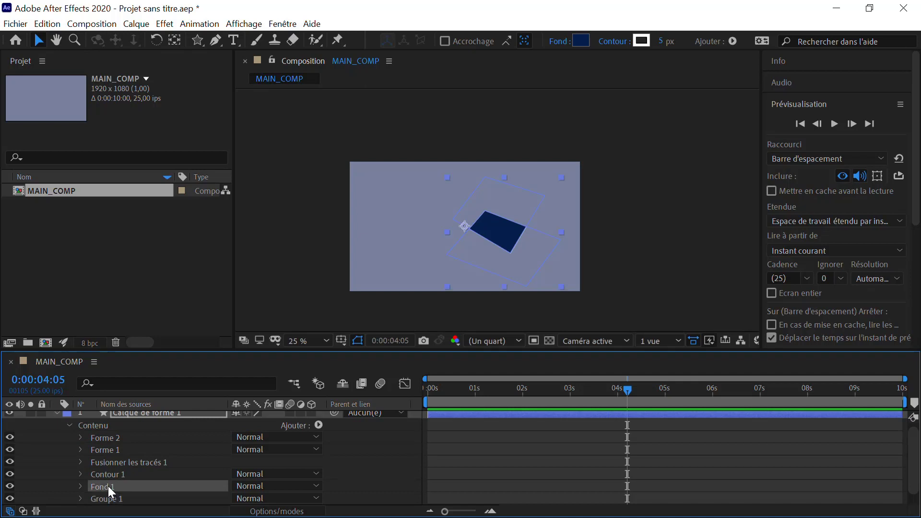
{"action": "left_click", "coordinate": [112, 439], "text": "shift"}
{"action": "mouse_move", "coordinate": [111, 488]}
{"action": "left_mouse_down"}
{"action": "mouse_move", "coordinate": [115, 499]}
{"action": "mouse_move", "coordinate": [112, 489]}
{"action": "left_mouse_up"}
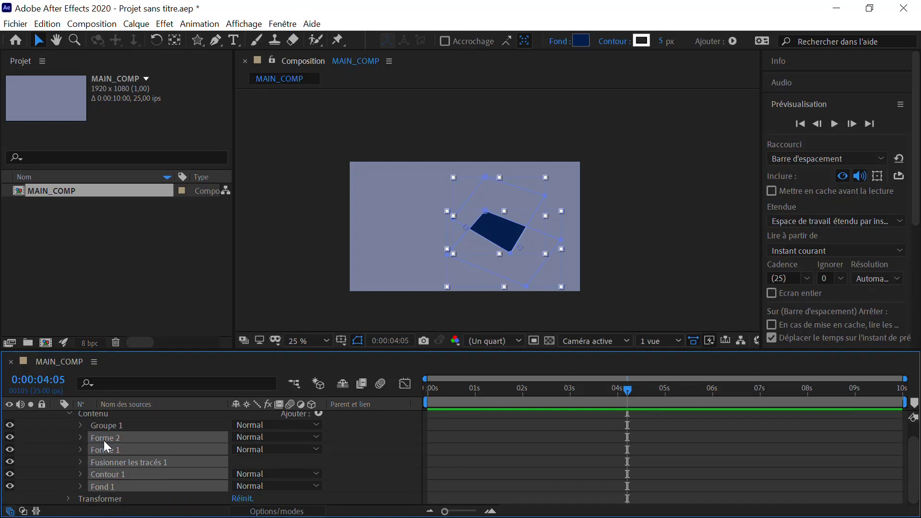
{"action": "mouse_move", "coordinate": [105, 440]}
{"action": "left_mouse_down"}
{"action": "mouse_move", "coordinate": [123, 440]}
{"action": "mouse_move", "coordinate": [109, 437]}
{"action": "left_mouse_up"}
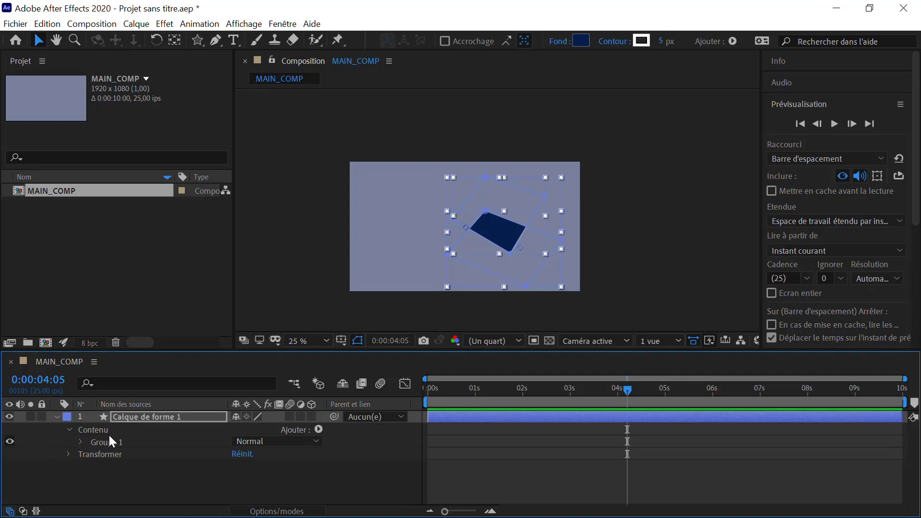
Inspect the contents of Groupe 1 and check its effect by hiding and showing it.
{"action": "left_click", "coordinate": [81, 442]}
{"action": "left_click", "coordinate": [83, 424]}
{"action": "left_click", "coordinate": [78, 471]}
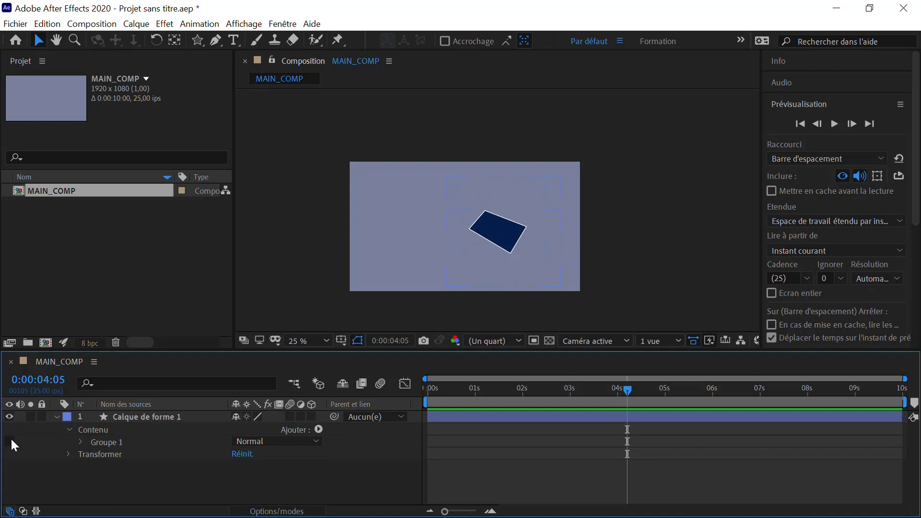
{"action": "left_click", "coordinate": [11, 439]}
{"action": "left_click", "coordinate": [10, 439]}
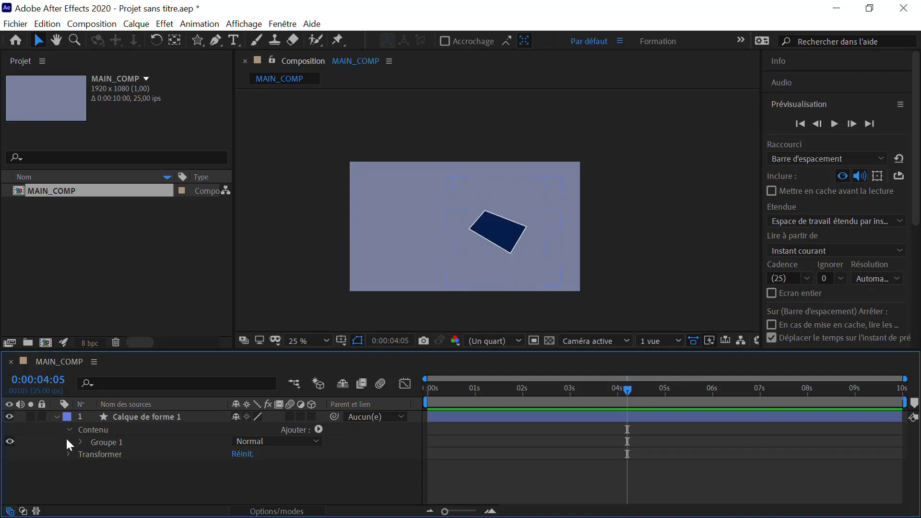
Rename Groupe 1 as OBJET.
{"action": "left_click", "coordinate": [104, 443]}
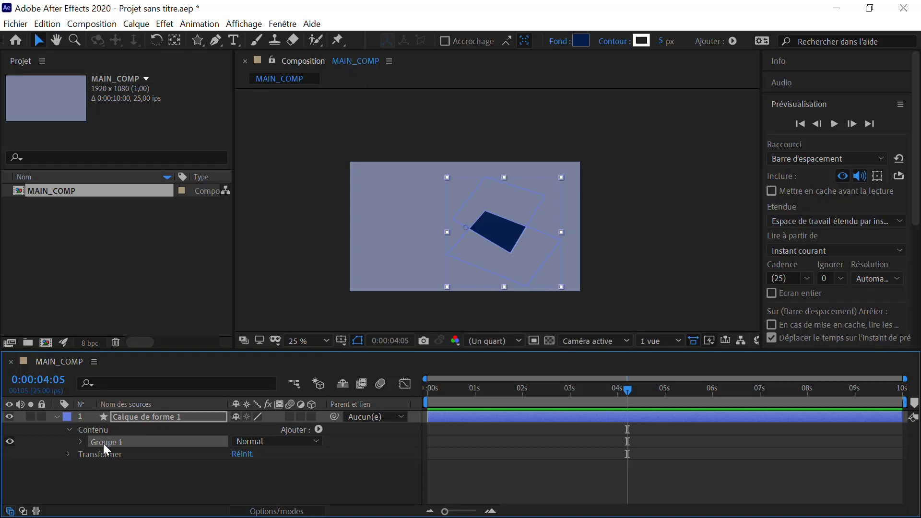
{"action": "key", "text": "Return"}
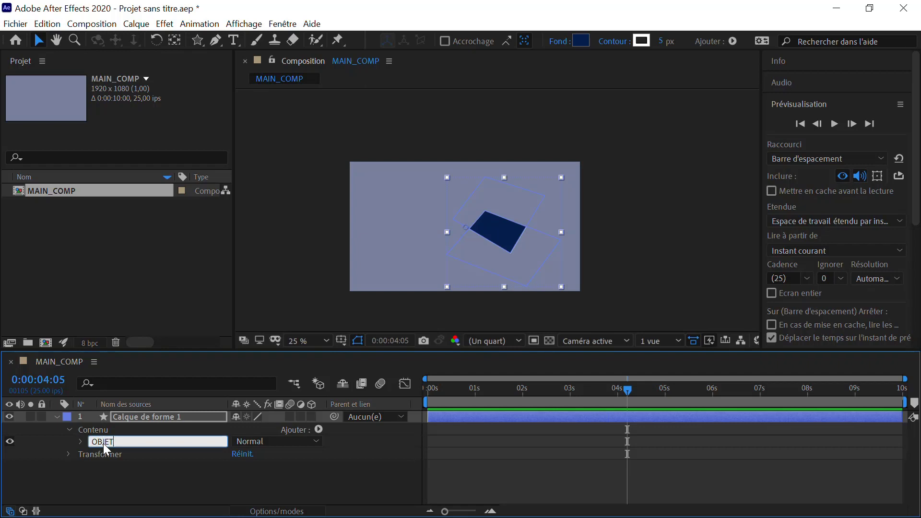
{"action": "key", "text": "Return"}
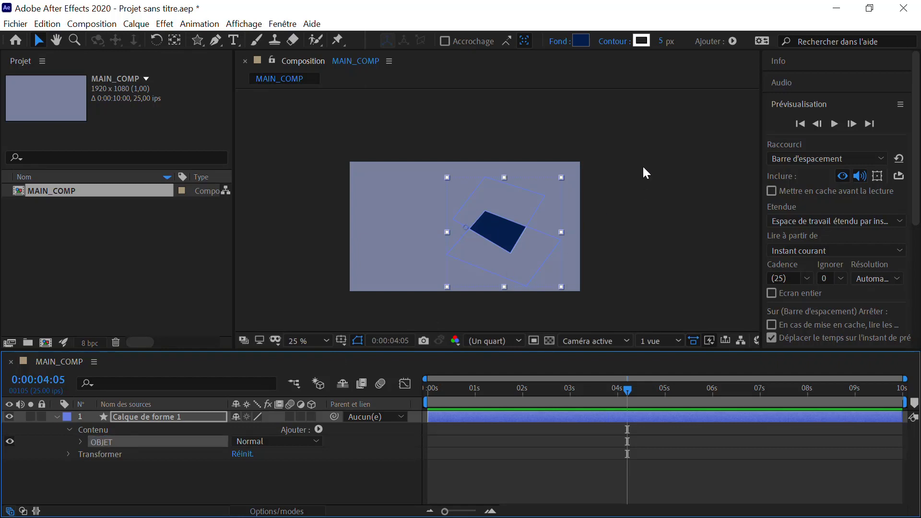
Move the merged shape to the left in the composition and expand the OBJET group.
{"action": "left_click", "coordinate": [539, 219]}
{"action": "left_click_drag", "start_coordinate": [502, 231], "coordinate": [455, 229]}
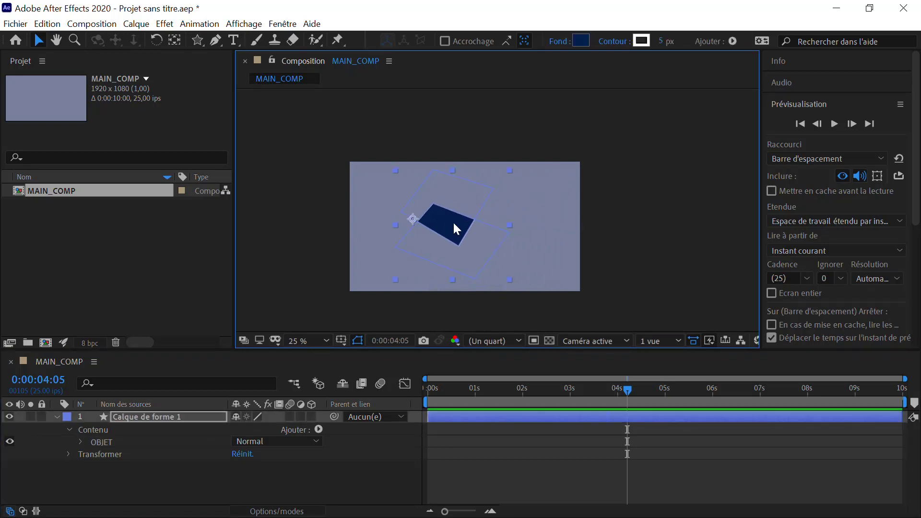
{"action": "left_click", "coordinate": [79, 442]}
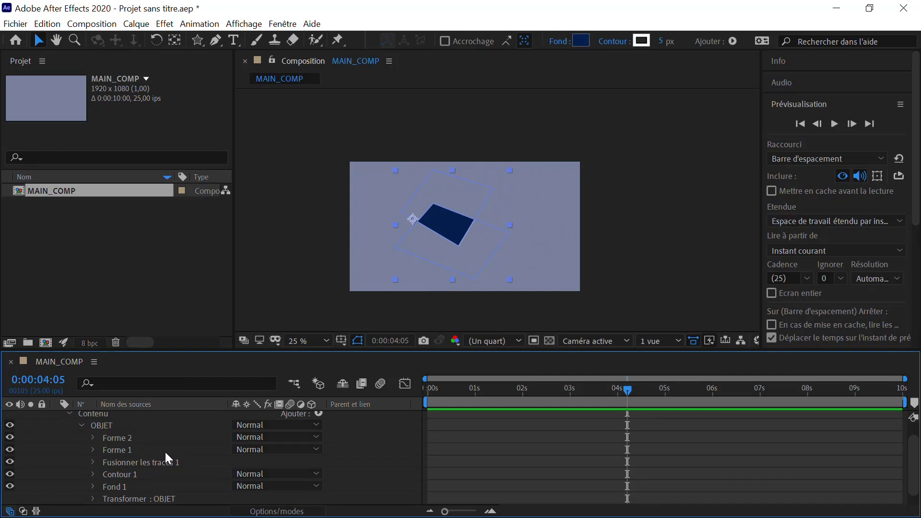
Collapse the OBJET group and draw a star-shaped mask over the dark blue merged shape on Calque de forme 1.
{"action": "left_click", "coordinate": [82, 426]}
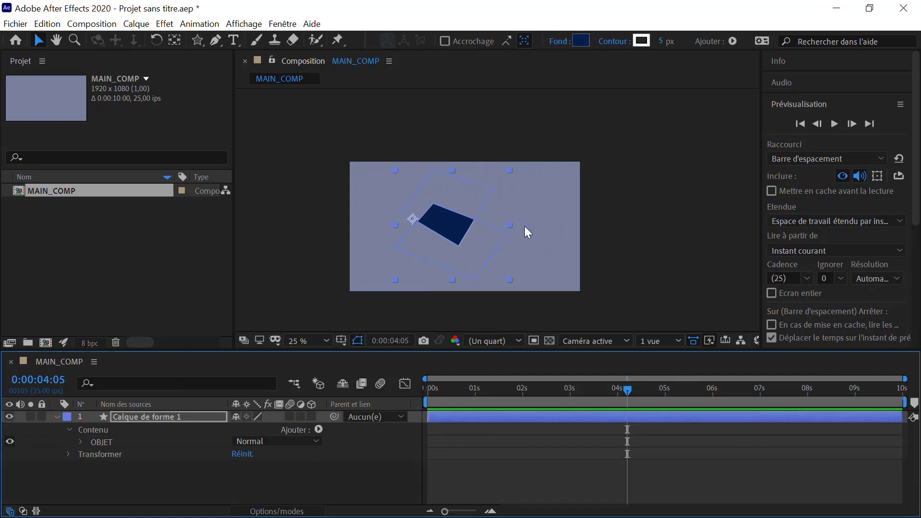
{"action": "scroll", "coordinate": [445, 226], "scroll_direction": "up", "scroll_amount": 2}
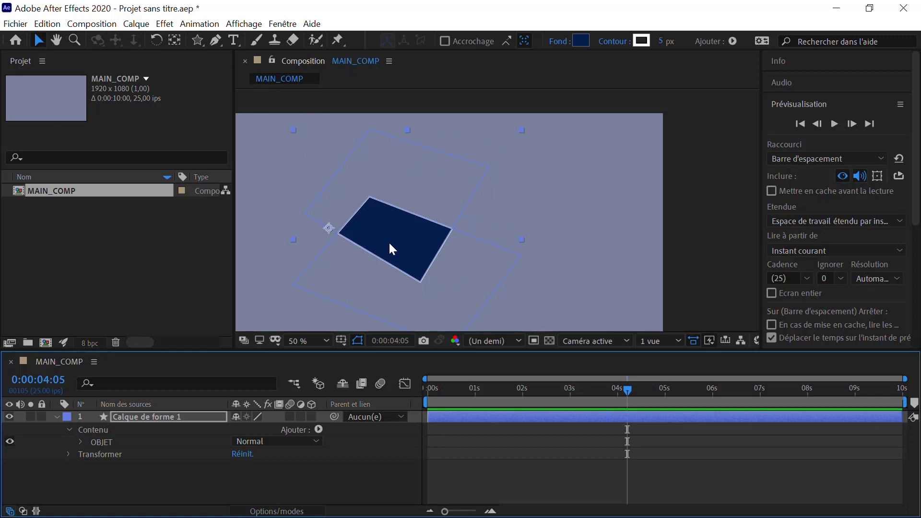
{"action": "left_click", "coordinate": [198, 41]}
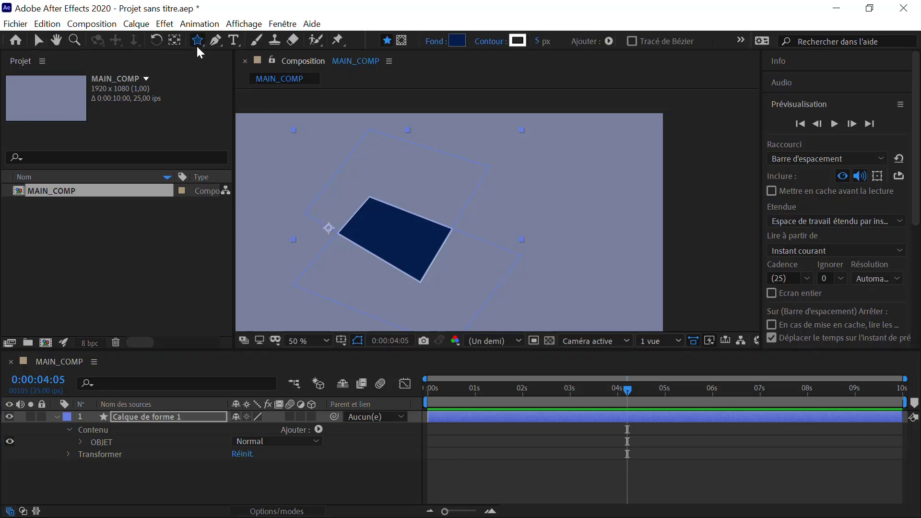
{"action": "left_click", "coordinate": [402, 40]}
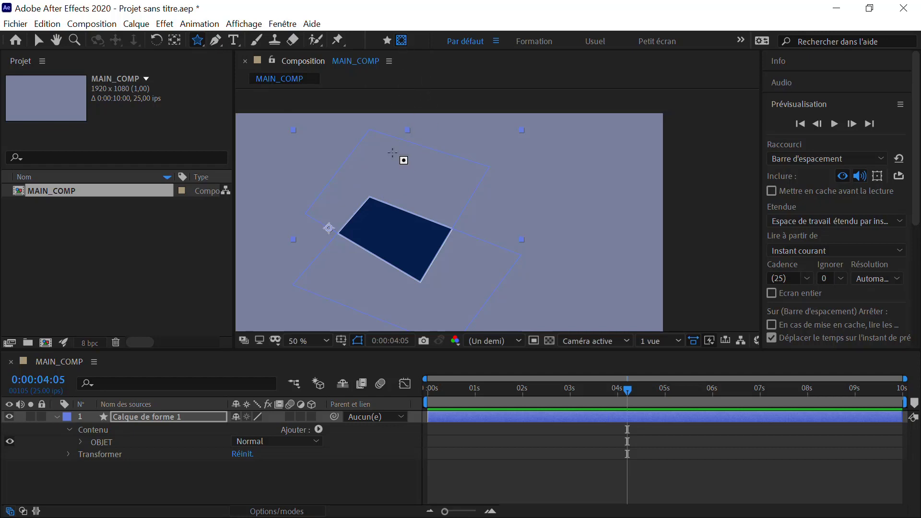
{"action": "left_click_drag", "start_coordinate": [390, 225], "coordinate": [424, 262]}
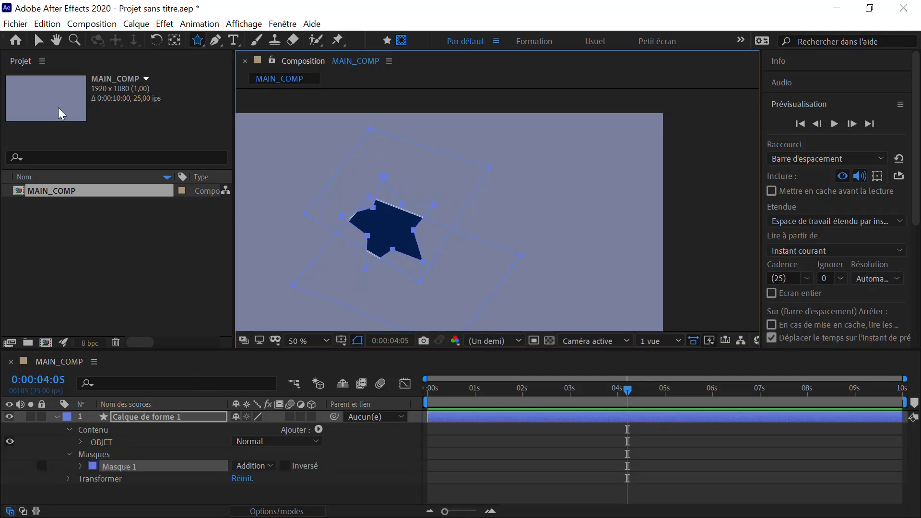
{"action": "left_click", "coordinate": [39, 41]}
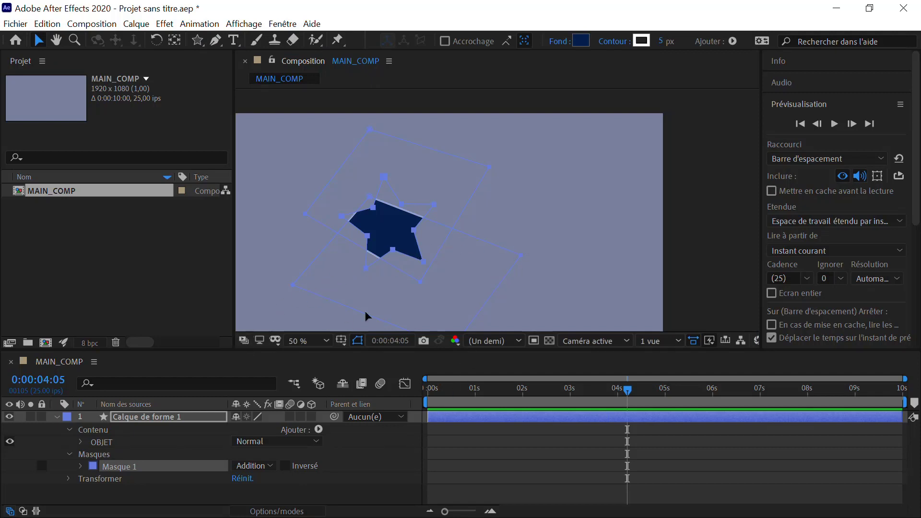
{"action": "left_click", "coordinate": [503, 215]}
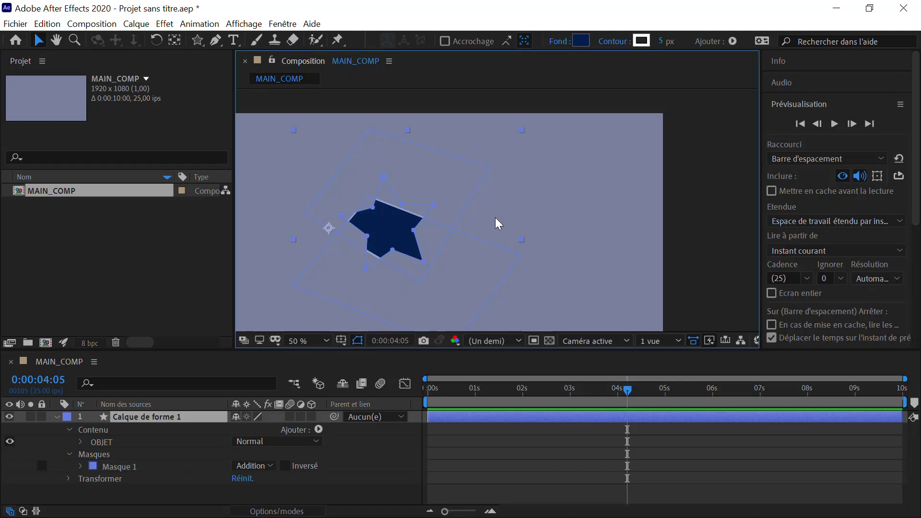
Start a new empty project without saving the current one.
{"action": "left_click", "coordinate": [16, 24]}
{"action": "mouse_move", "coordinate": [24, 39]}
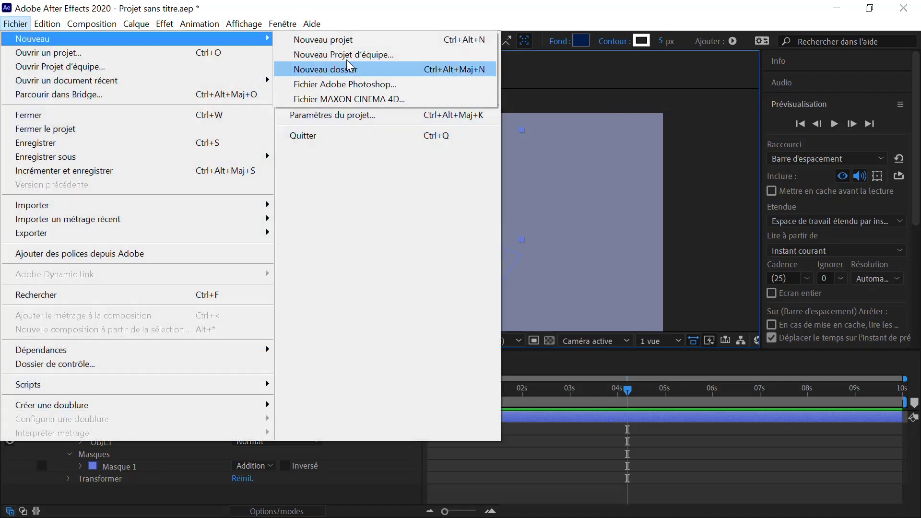
{"action": "left_click", "coordinate": [363, 41]}
{"action": "left_click", "coordinate": [493, 281]}
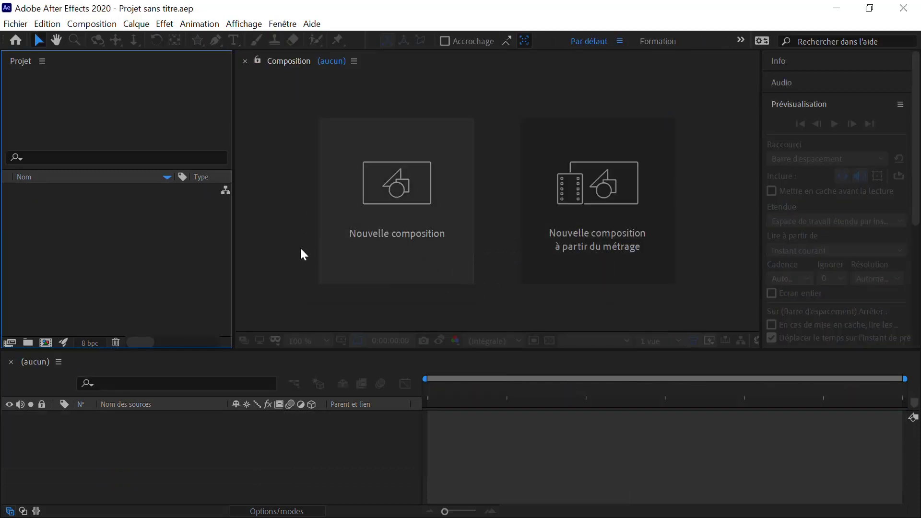
{"action": "left_click", "coordinate": [270, 254]}
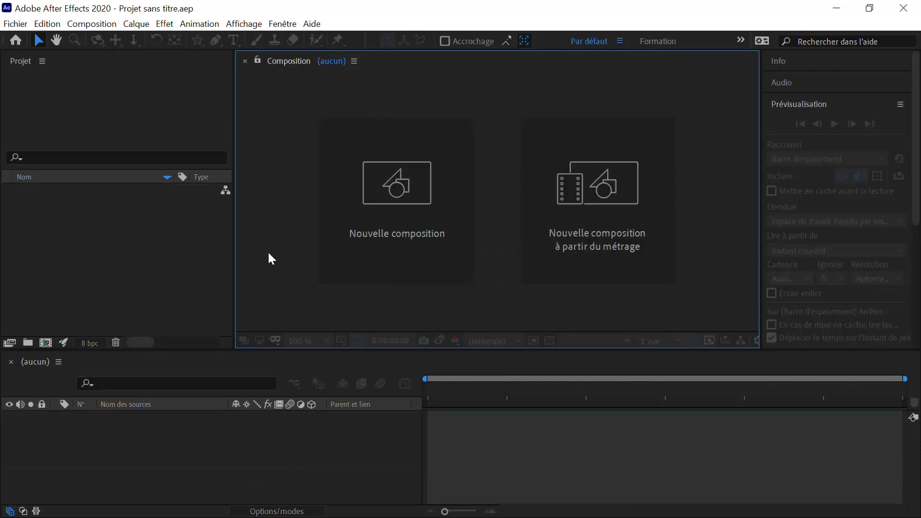